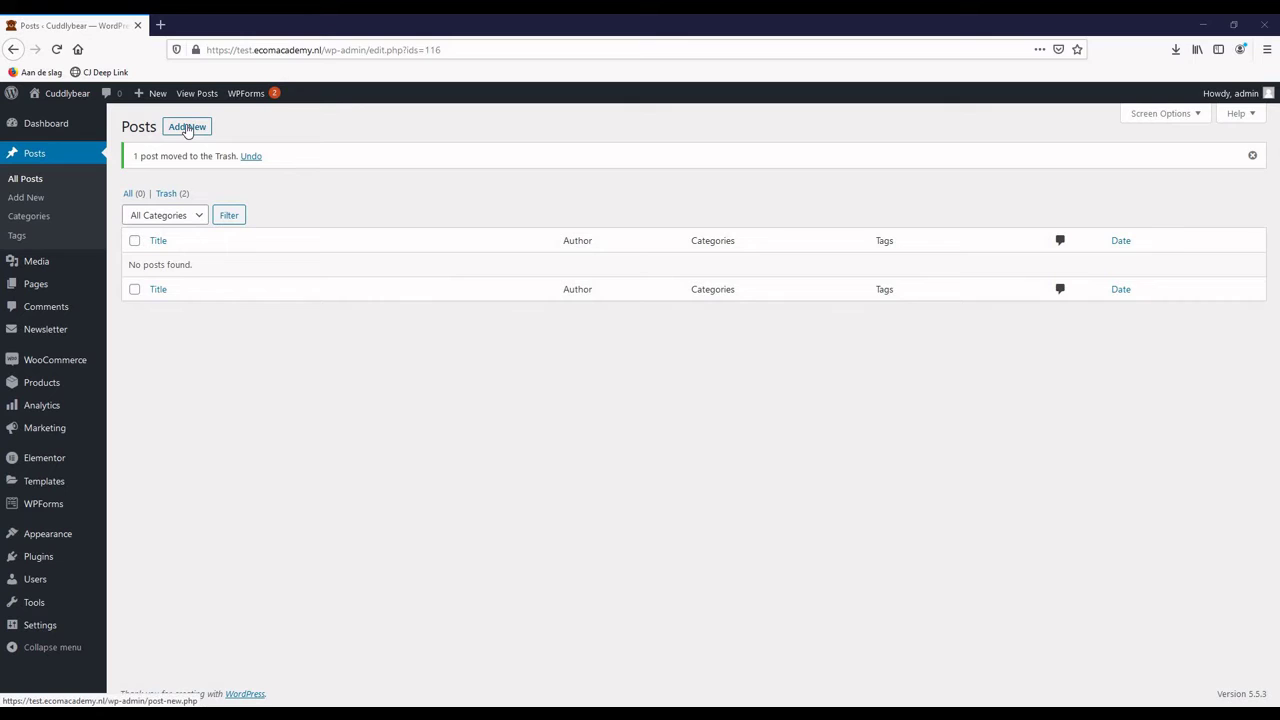
Step: Create a new post titled "How to protect your website for free with Cloudflare"
click(186, 128)
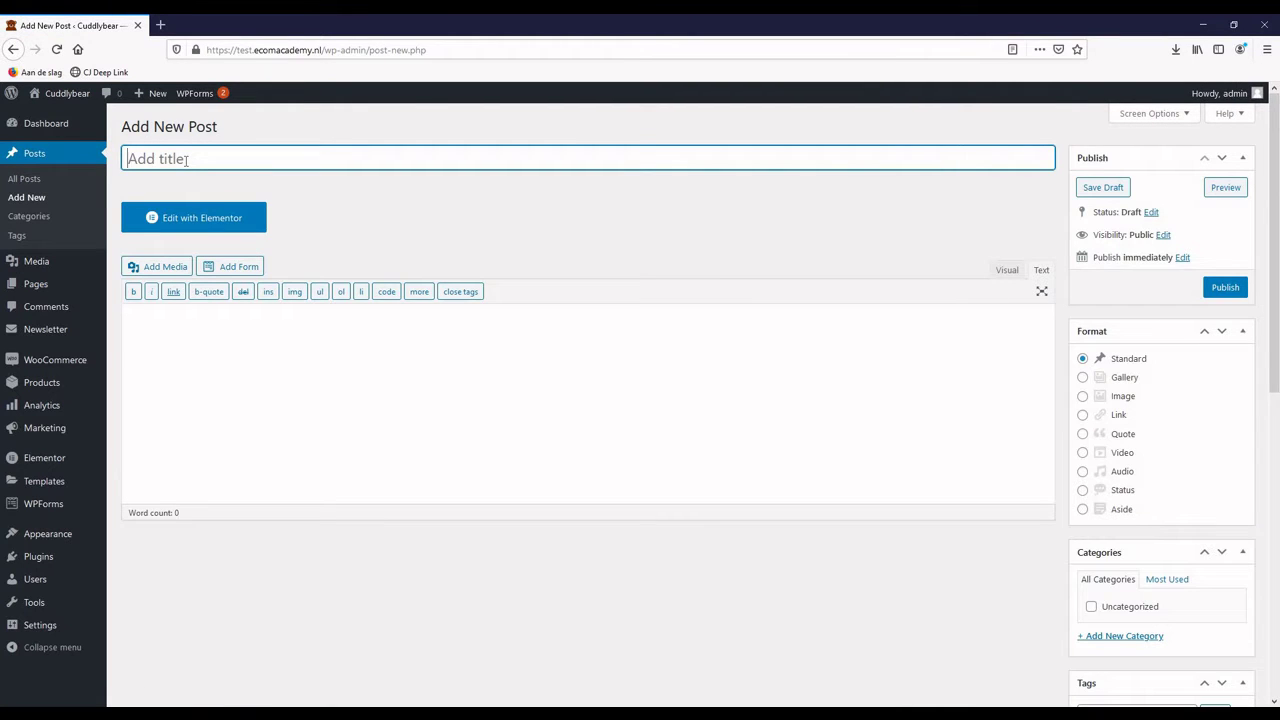
text(How to protect)
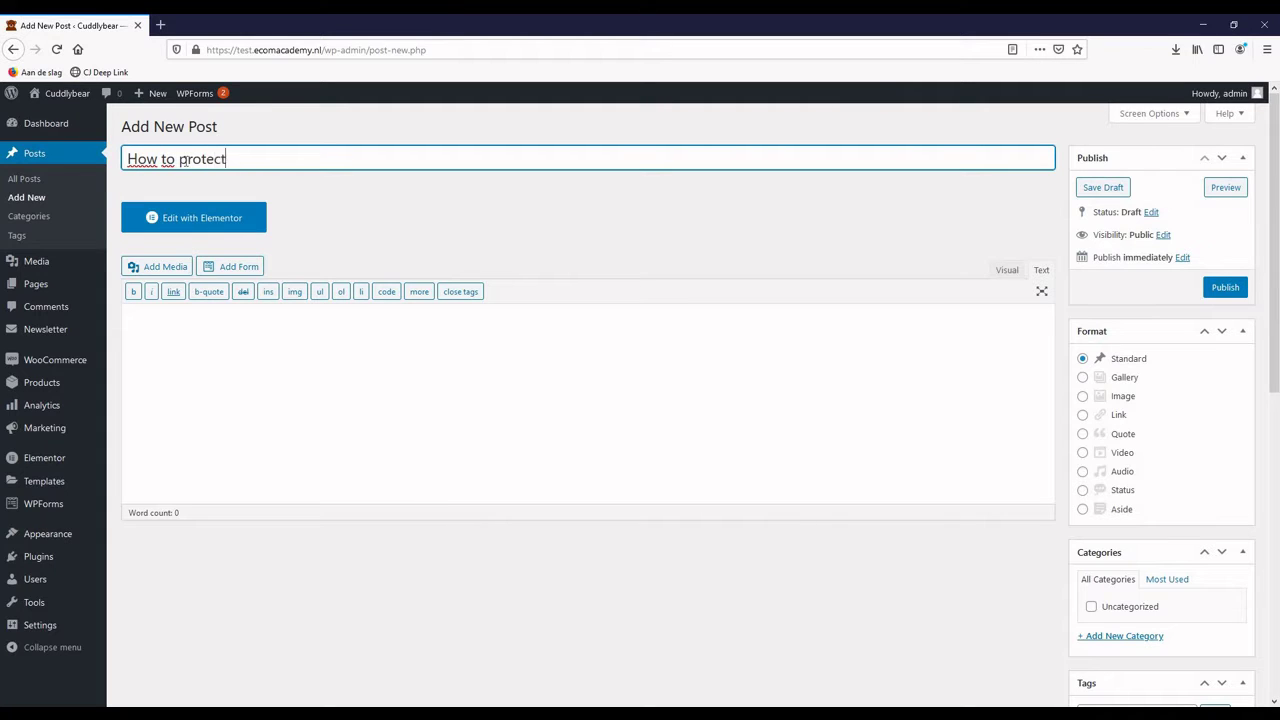
text( your website)
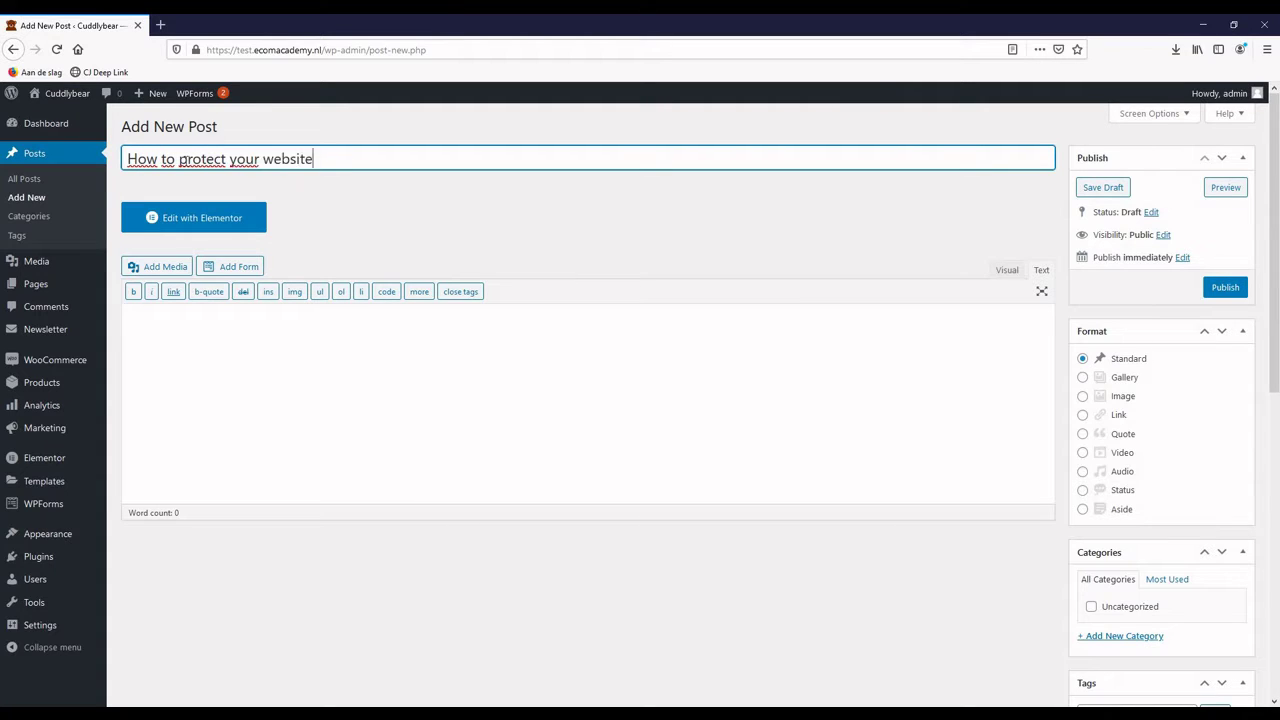
text( for free with Cloudflare)
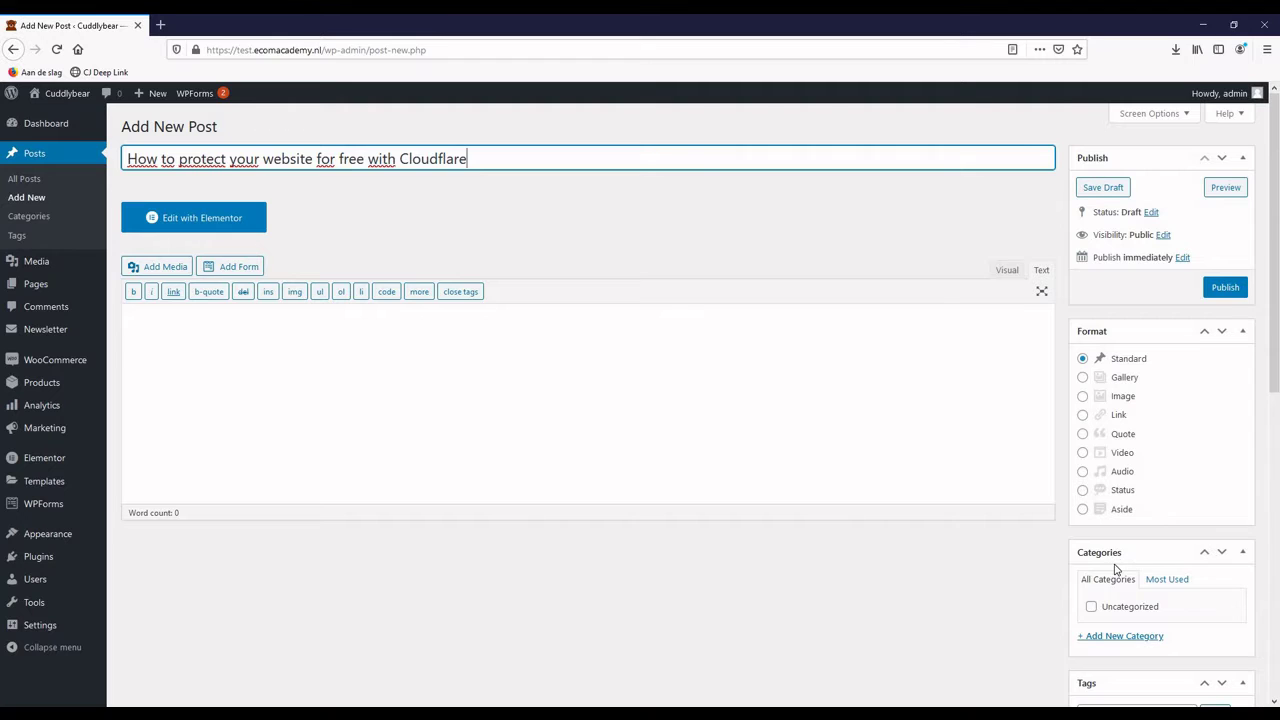
Step: Disable the title and the breadcrumb for this post in the Astra Settings
scroll(1112, 570, down, 2)
scroll(1115, 565, down, 5)
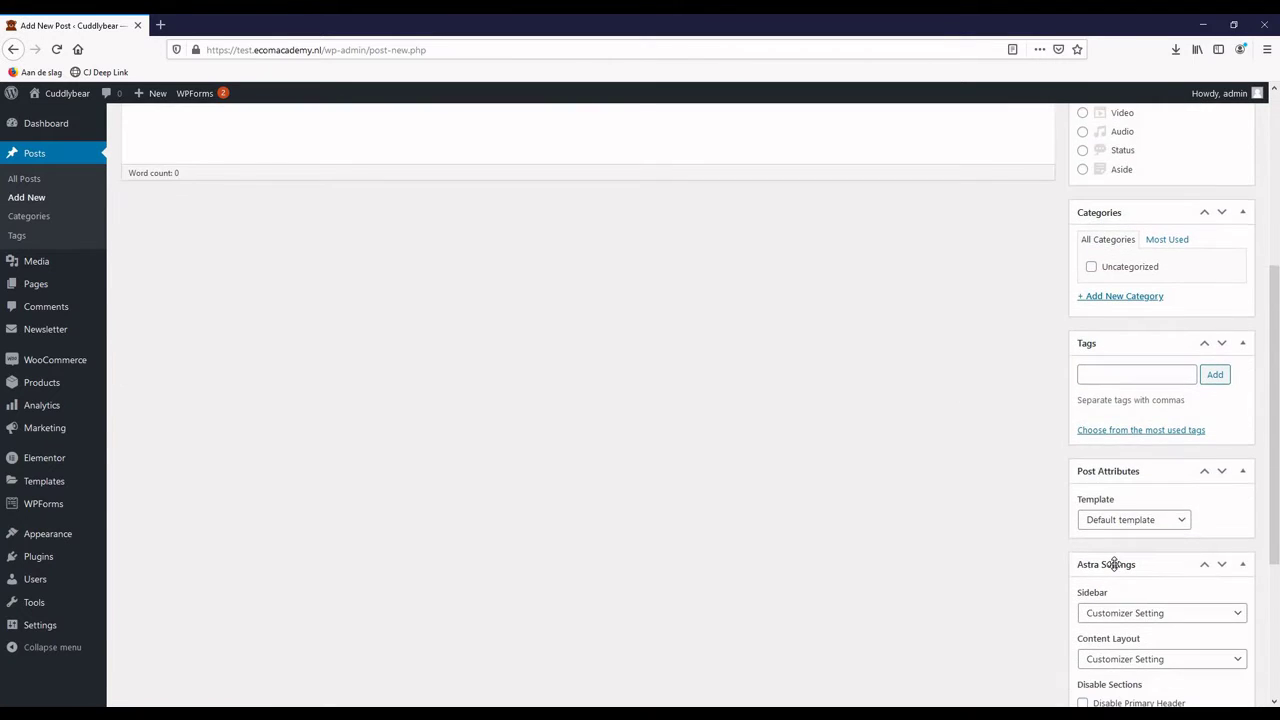
scroll(1115, 570, down, 2)
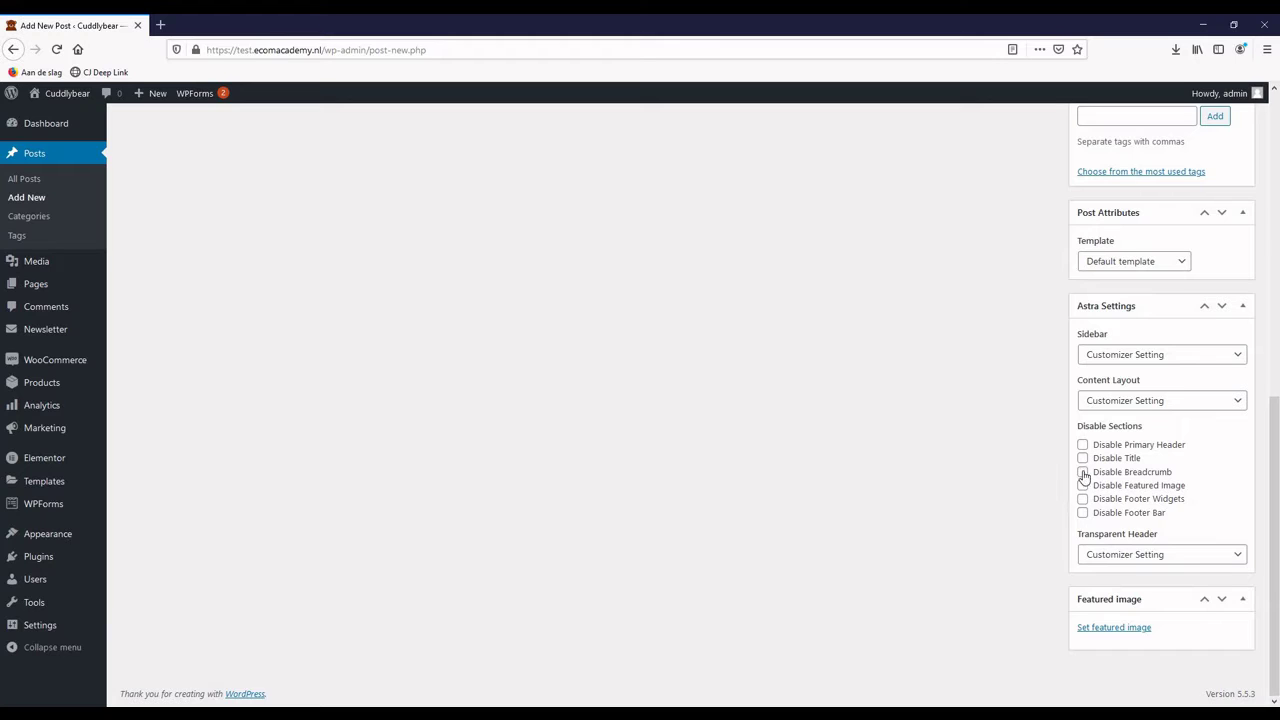
click(1083, 461)
click(1100, 476)
Step: Add a new category named "Cyber Security" to the post
scroll(978, 520, up, 5)
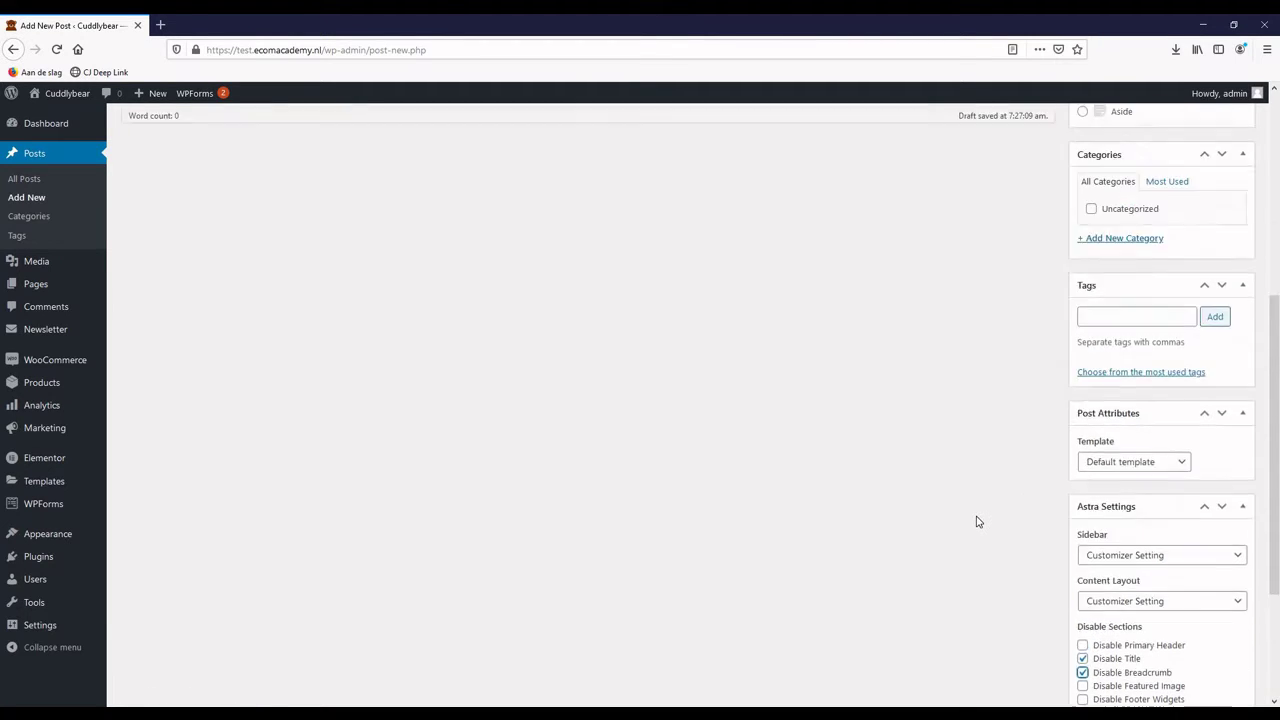
scroll(978, 521, down, 2)
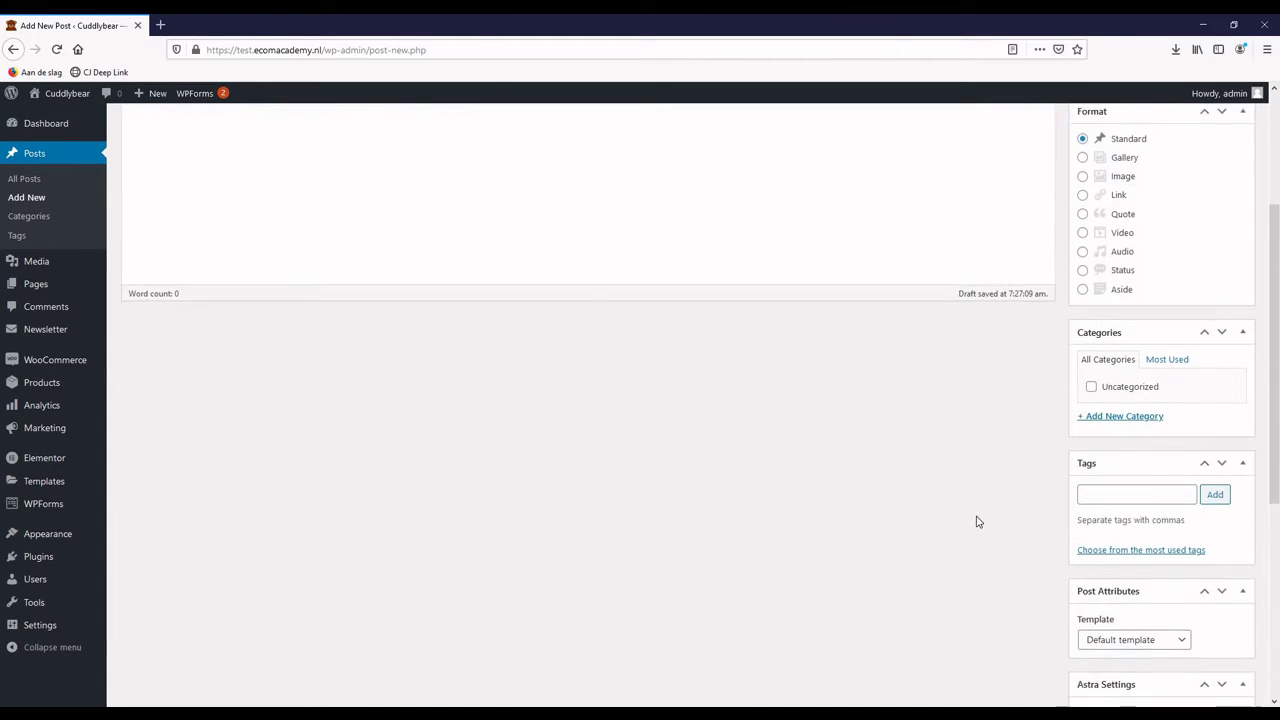
scroll(978, 521, up, 4)
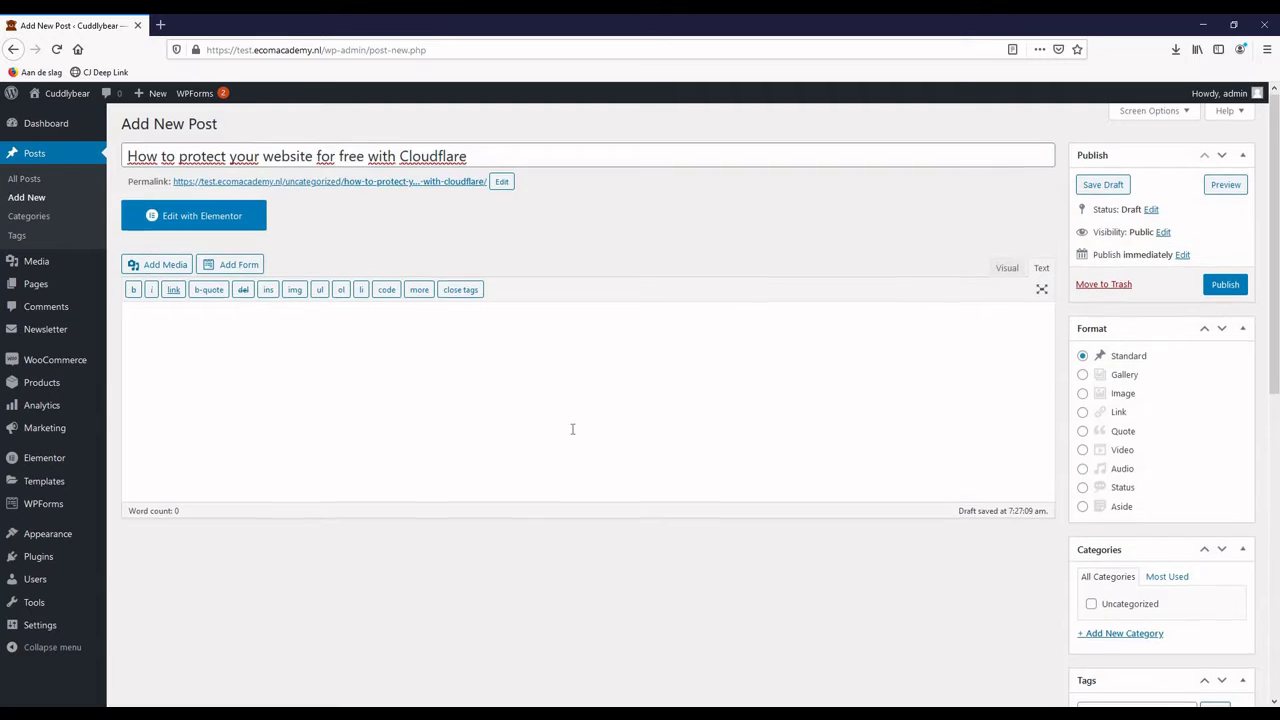
scroll(572, 429, down, 1)
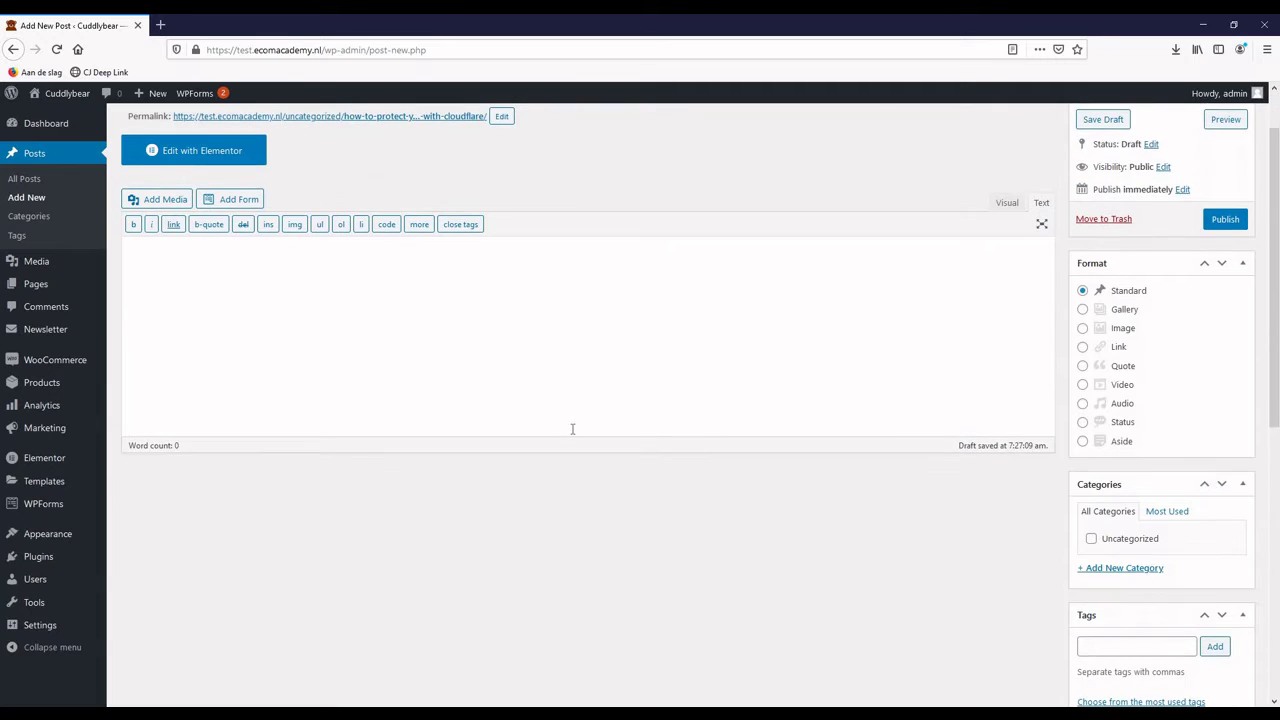
click(1116, 569)
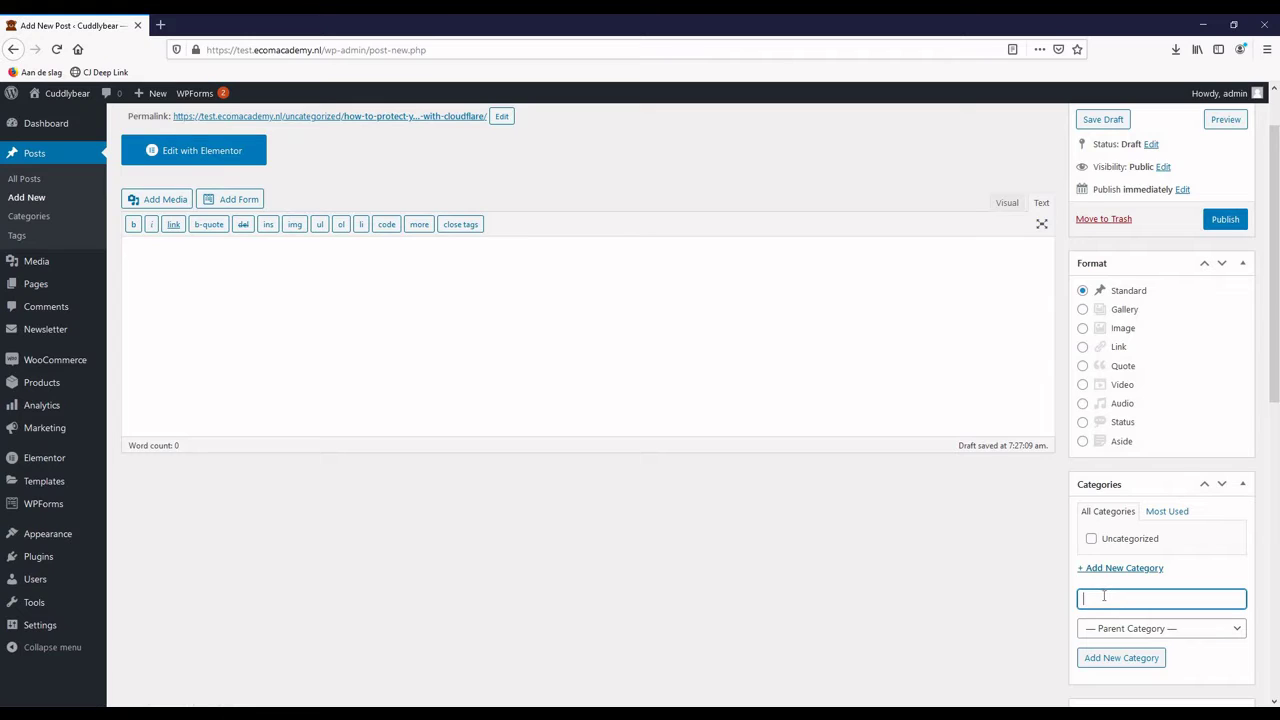
text(Cyber Security)
click(1097, 664)
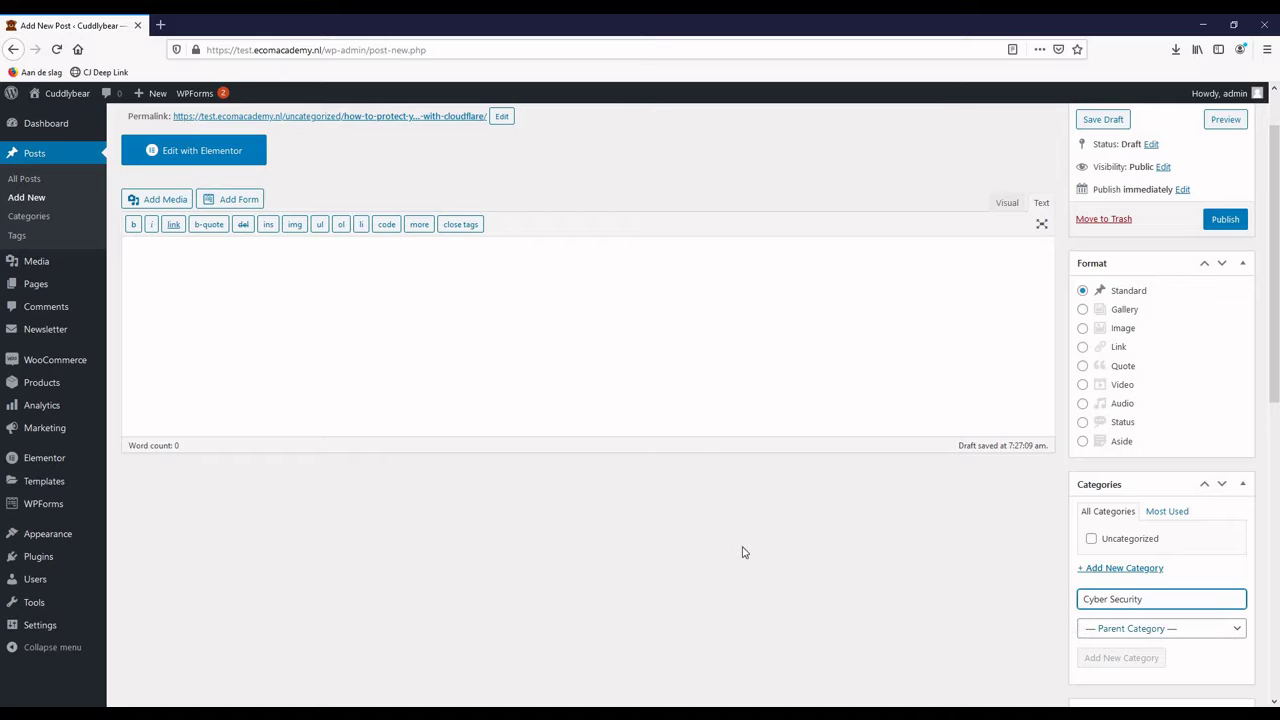
Step: Publish the post and open it for editing with Elementor
scroll(742, 552, up, 1)
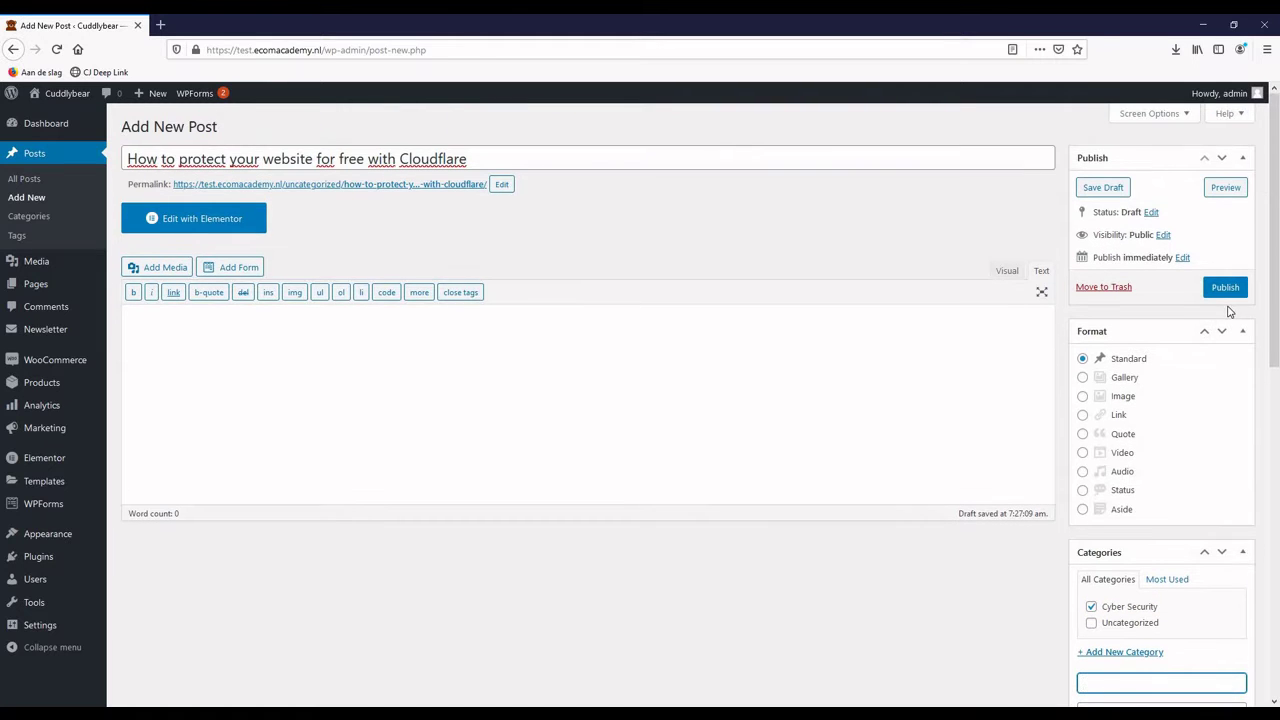
click(1226, 288)
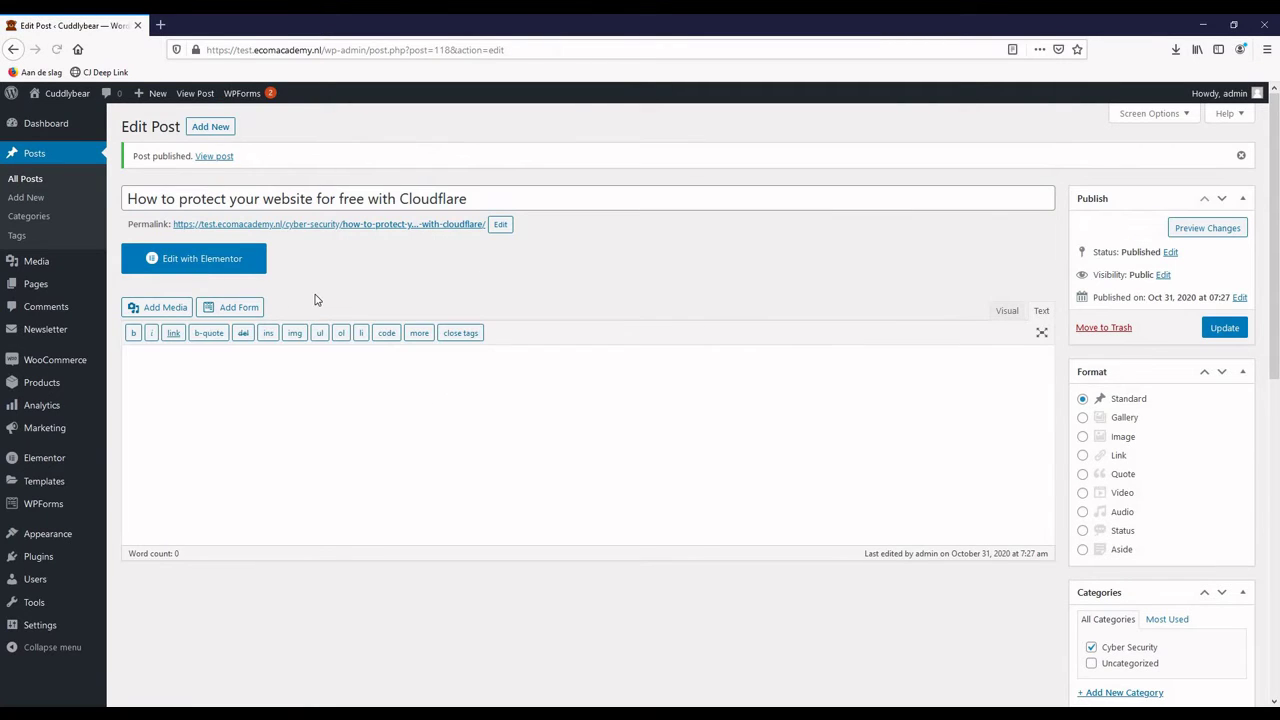
click(189, 263)
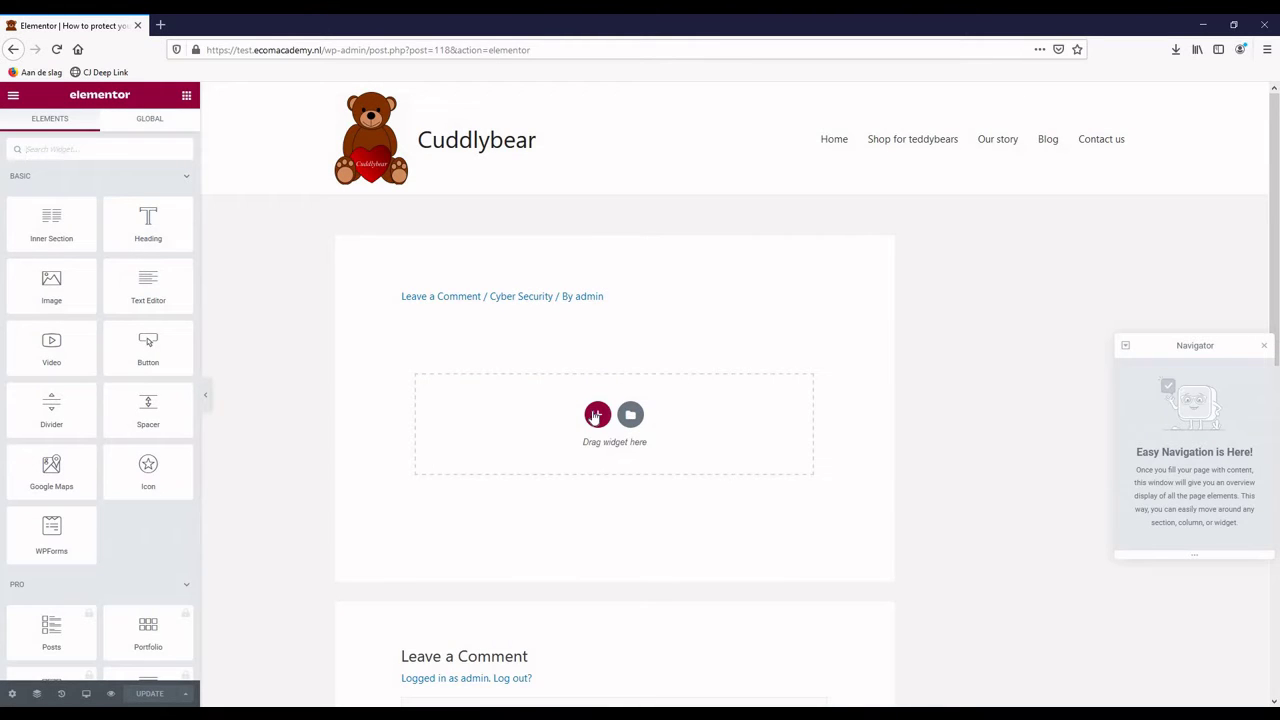
Step: Add a single-column section to the post and place a Heading widget with a Text Editor widget below it
click(597, 414)
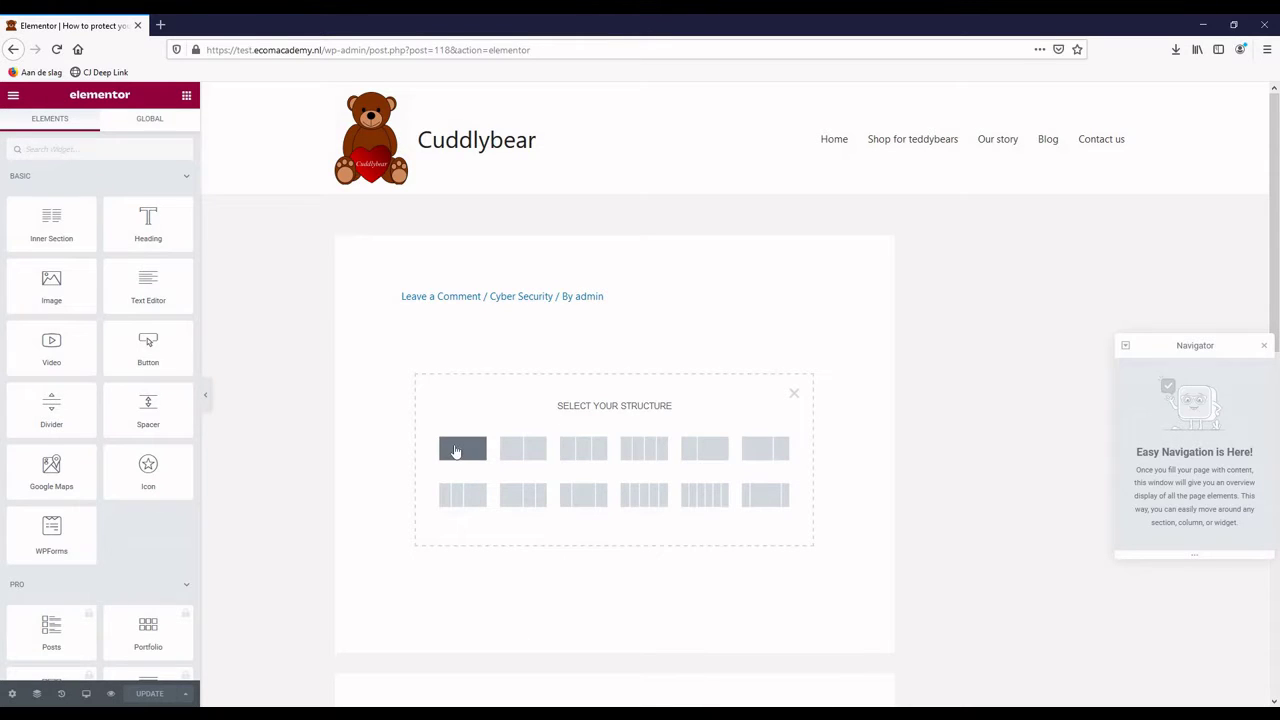
click(456, 451)
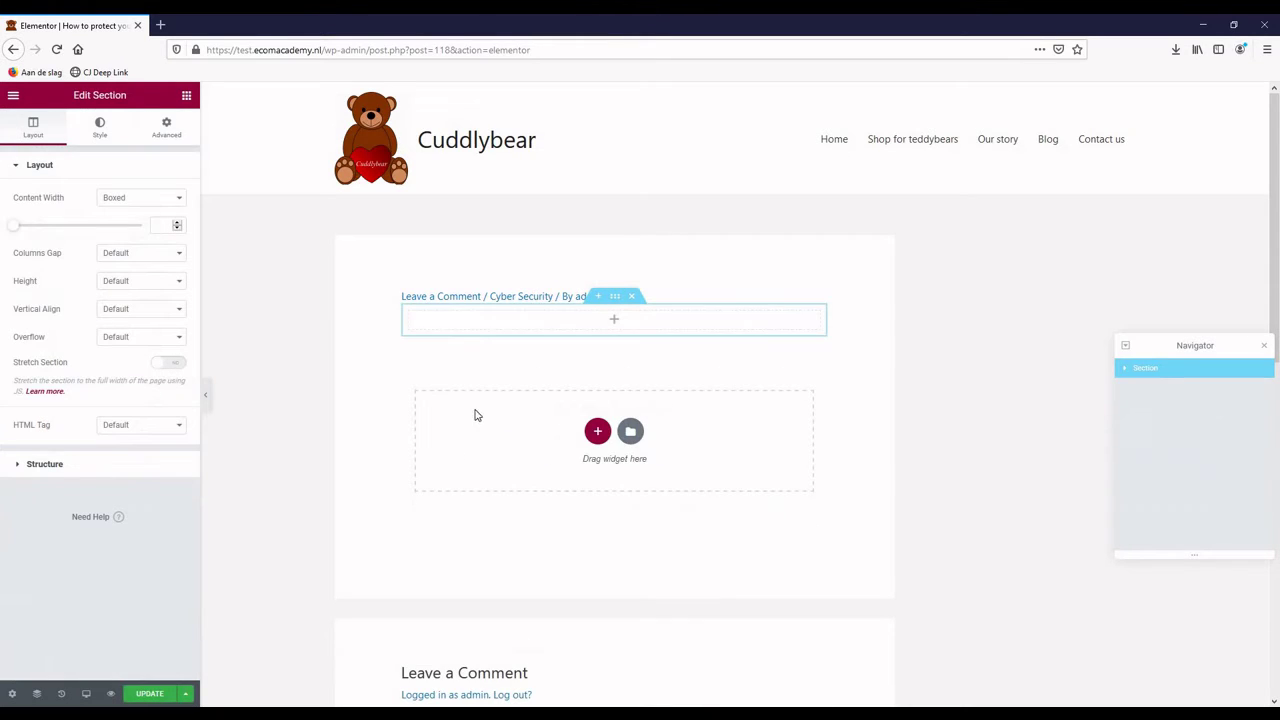
click(186, 96)
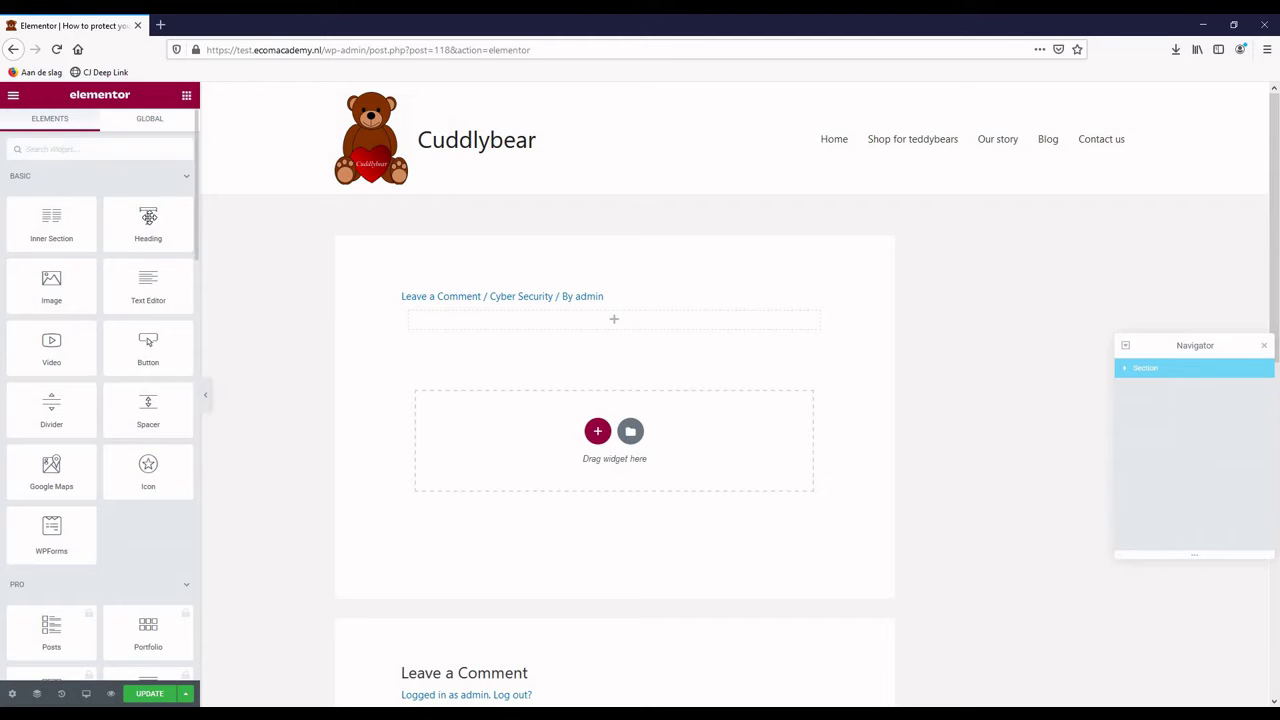
drag(150, 218, 489, 320)
click(186, 96)
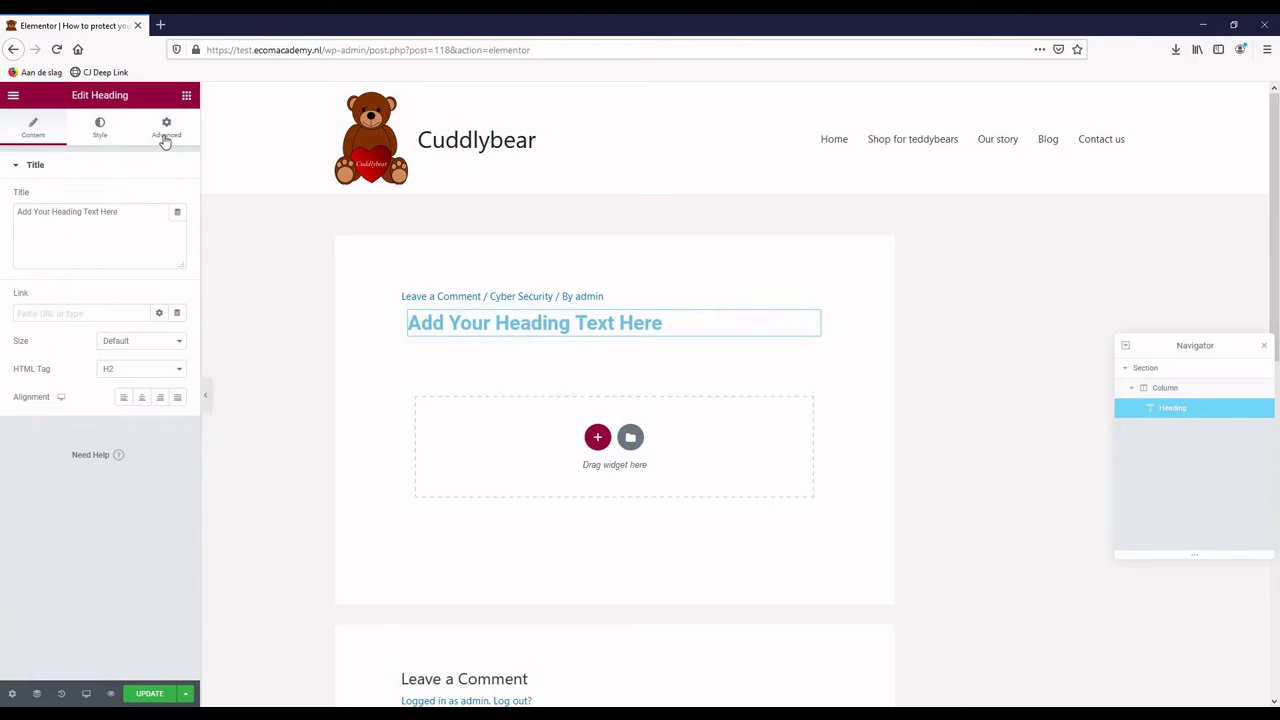
drag(155, 288, 512, 318)
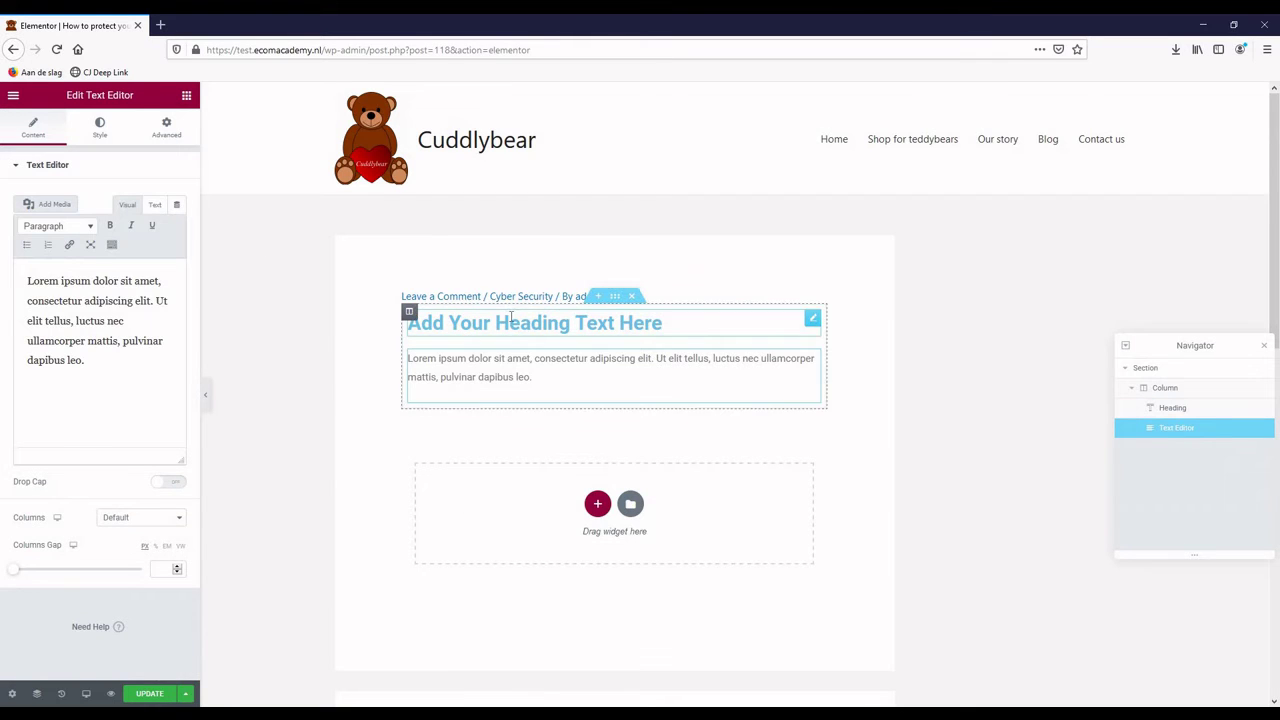
Step: Replace the heading's placeholder text with "How to secure you website for free with Cloudflare"
click(512, 320)
triple_click(28, 214)
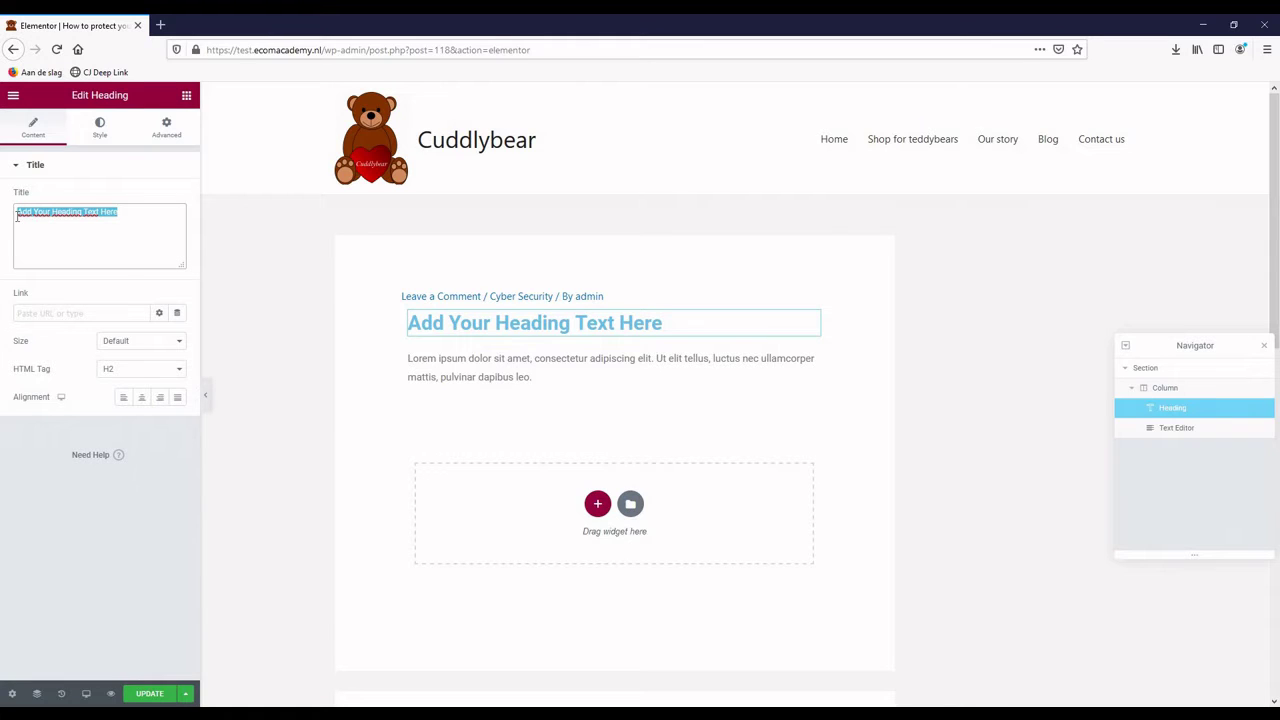
text(Ho)
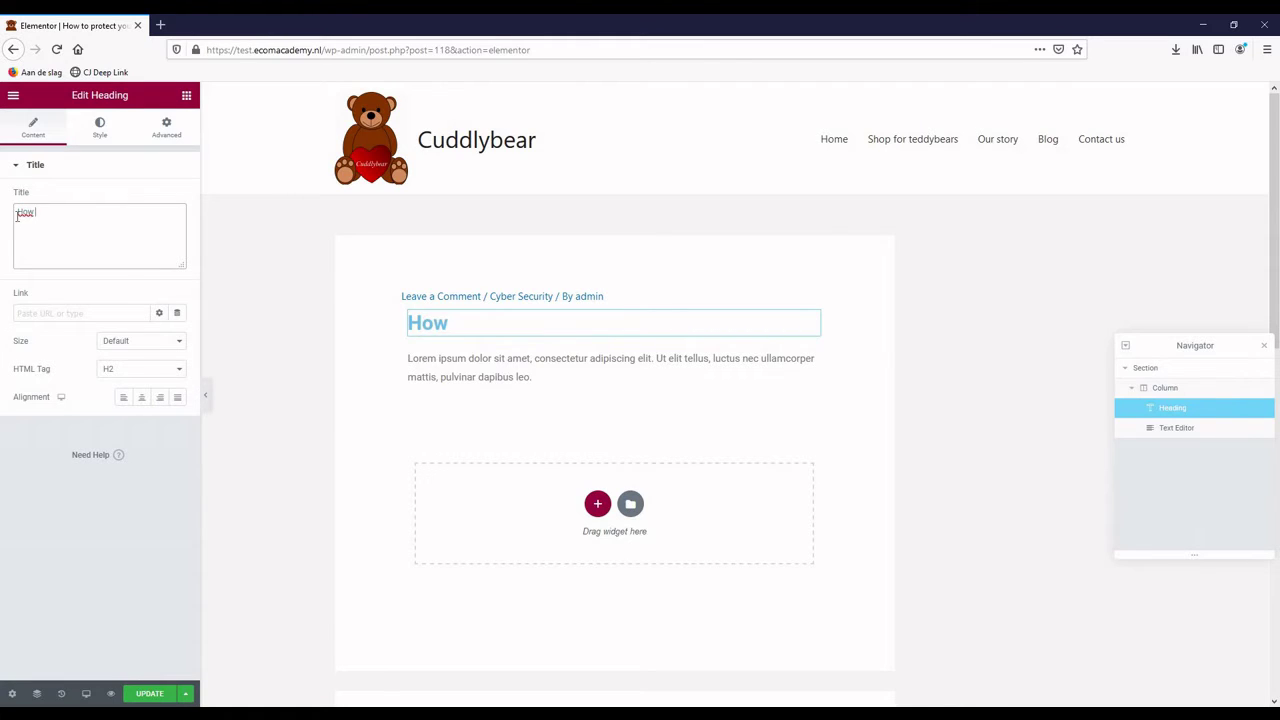
text(w to)
text(secure you)
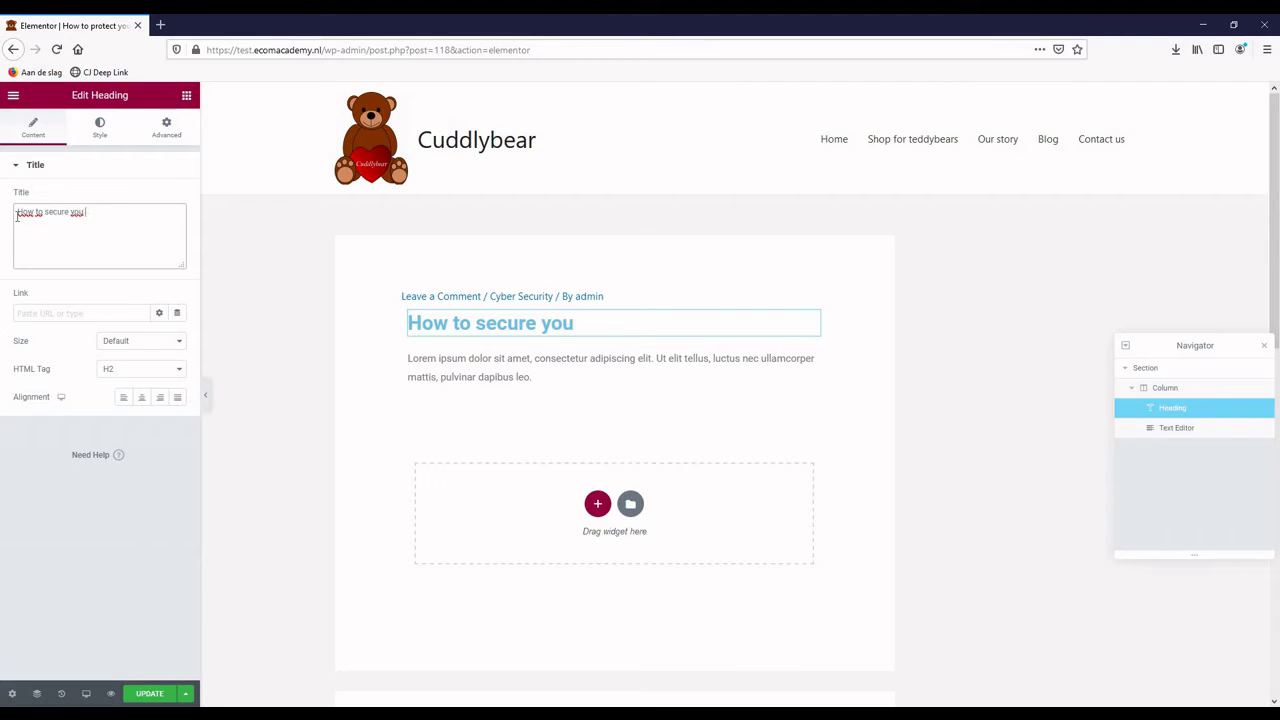
text( website for )
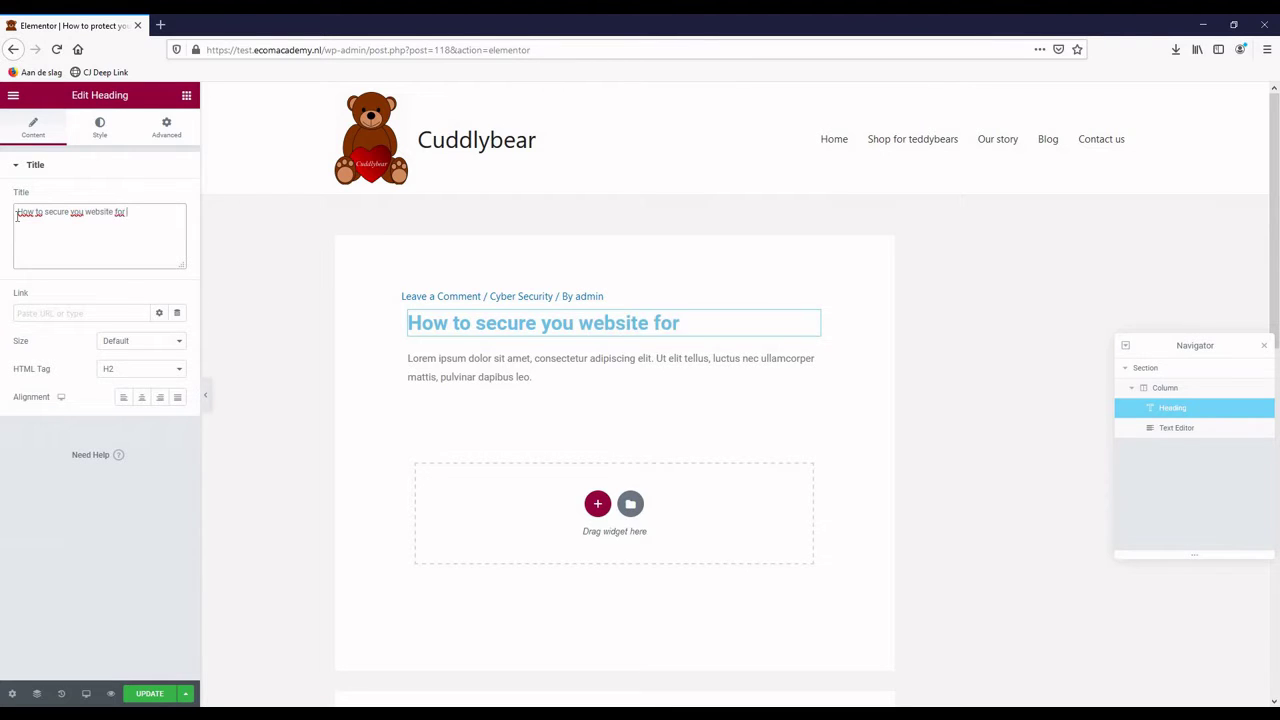
text(free with C)
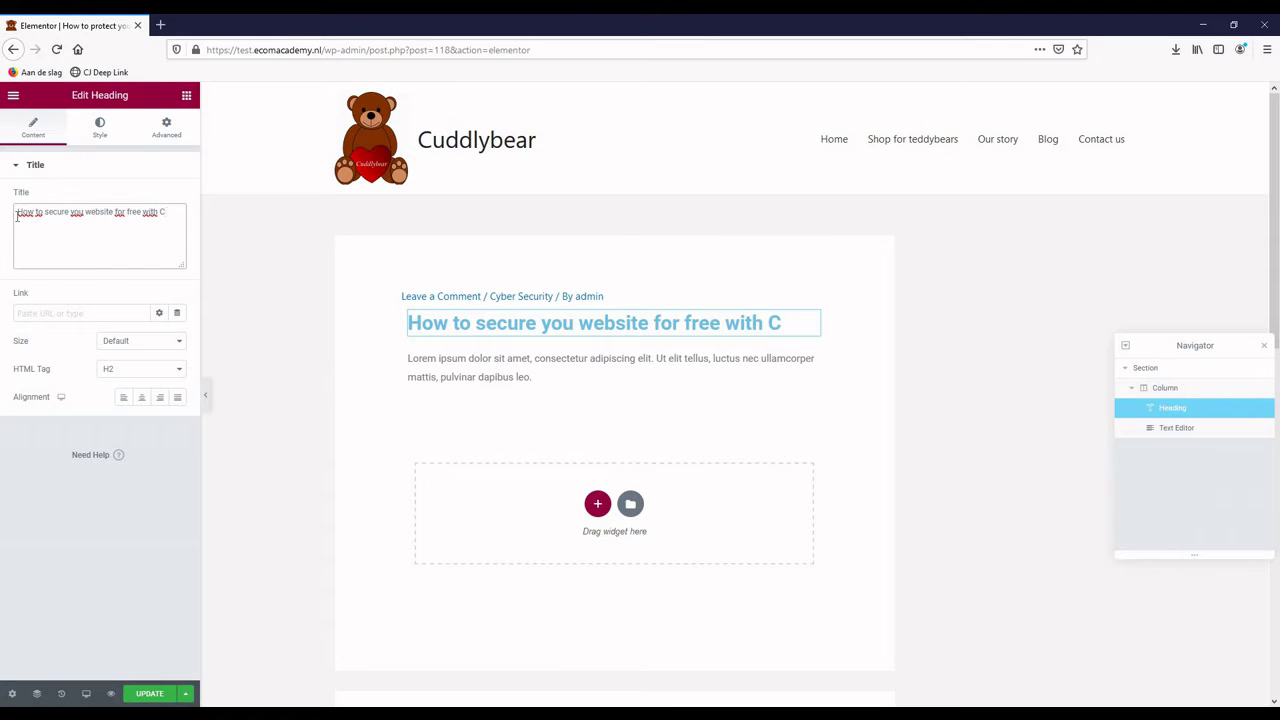
text(loudflare)
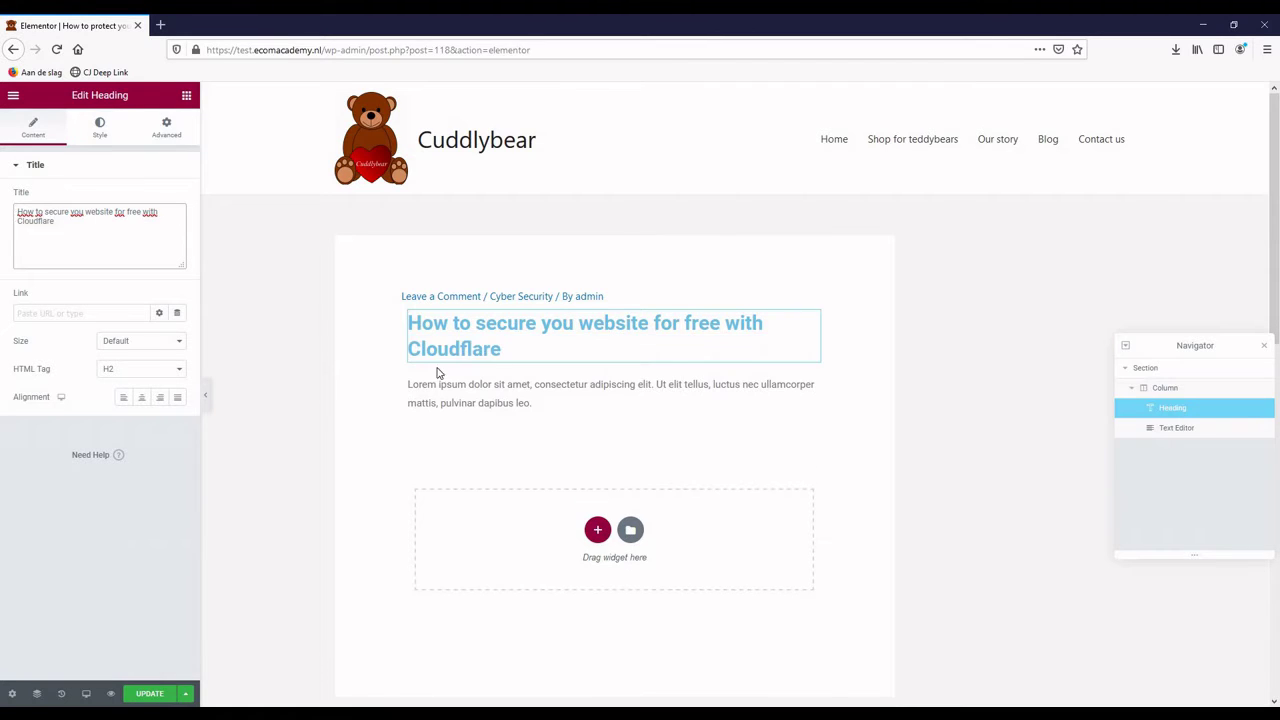
Step: Replace the placeholder paragraph in the Text Editor widget with the copied article about securing a website with Cloudflare
click(443, 384)
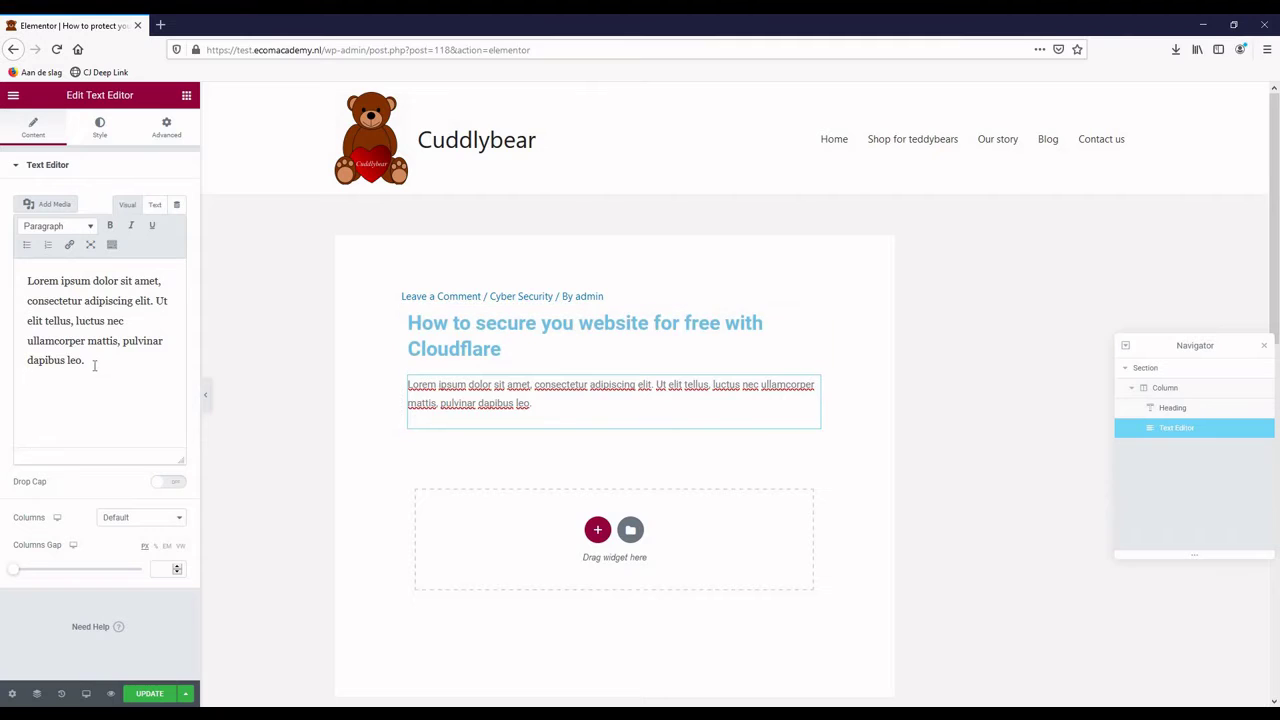
key(shift+Up)
key(shift+Up)
key(shift+Up)
key(shift+Up)
key(shift+Up)
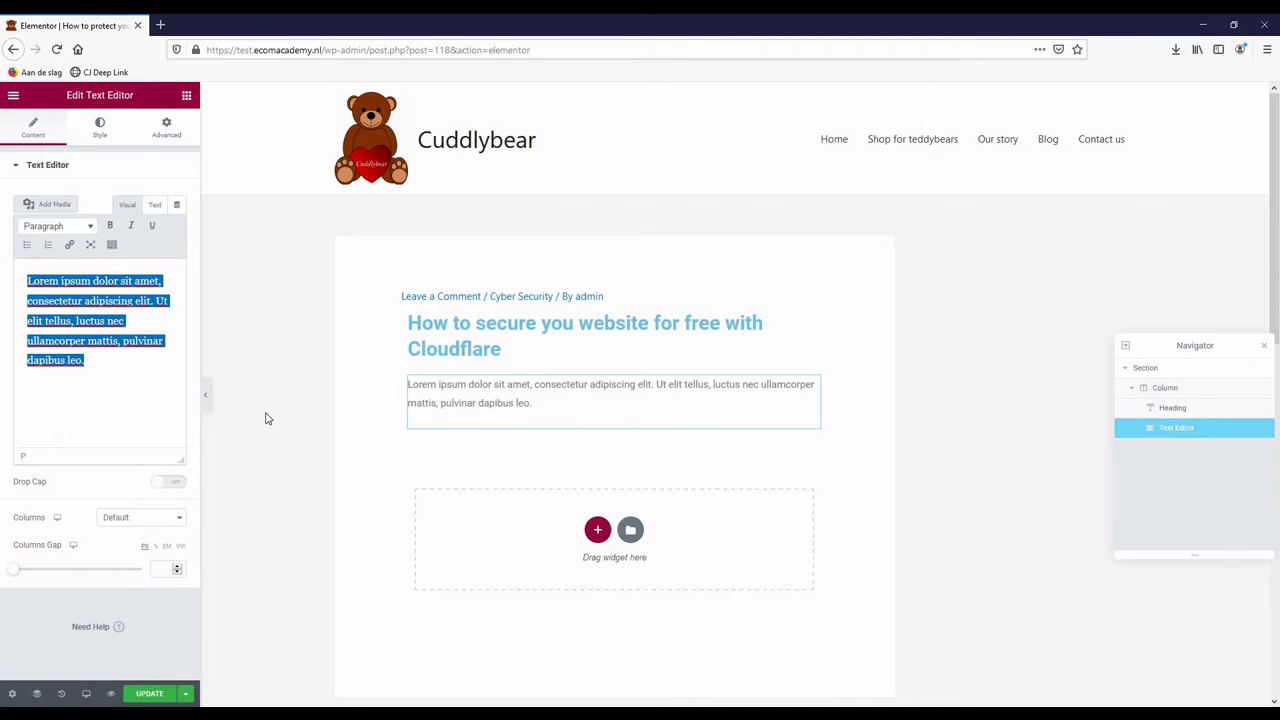
right_click(88, 330)
click(142, 418)
key(ctrl+v)
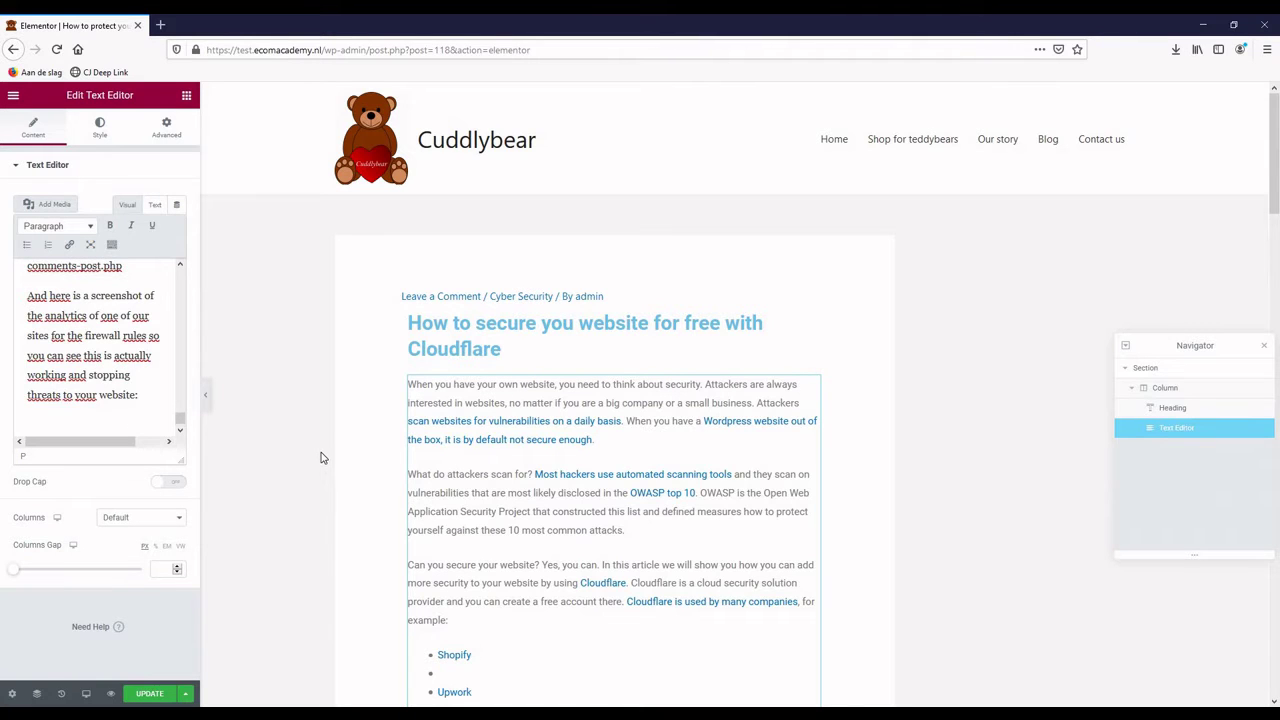
Step: Review the pasted article in the page preview, from the opening paragraphs through the company list to the firewall rules table
scroll(321, 457, down, 1)
scroll(349, 391, up, 1)
scroll(320, 589, down, 2)
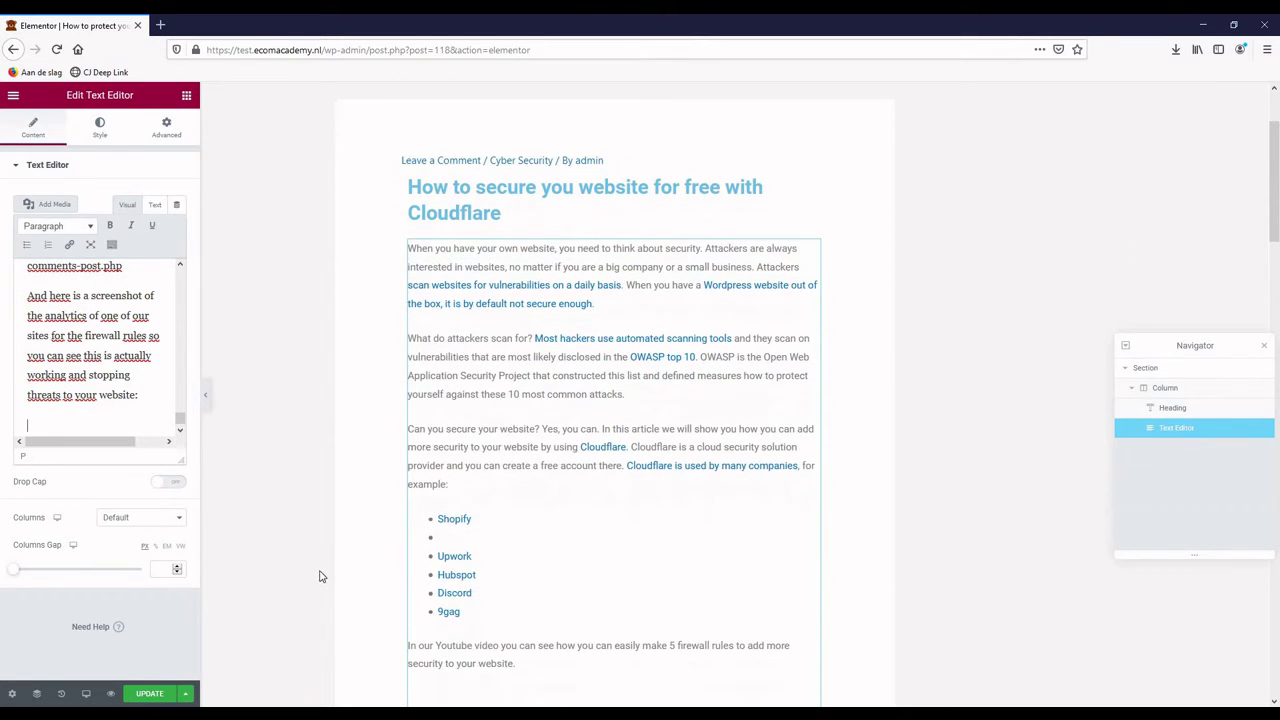
scroll(321, 570, up, 2)
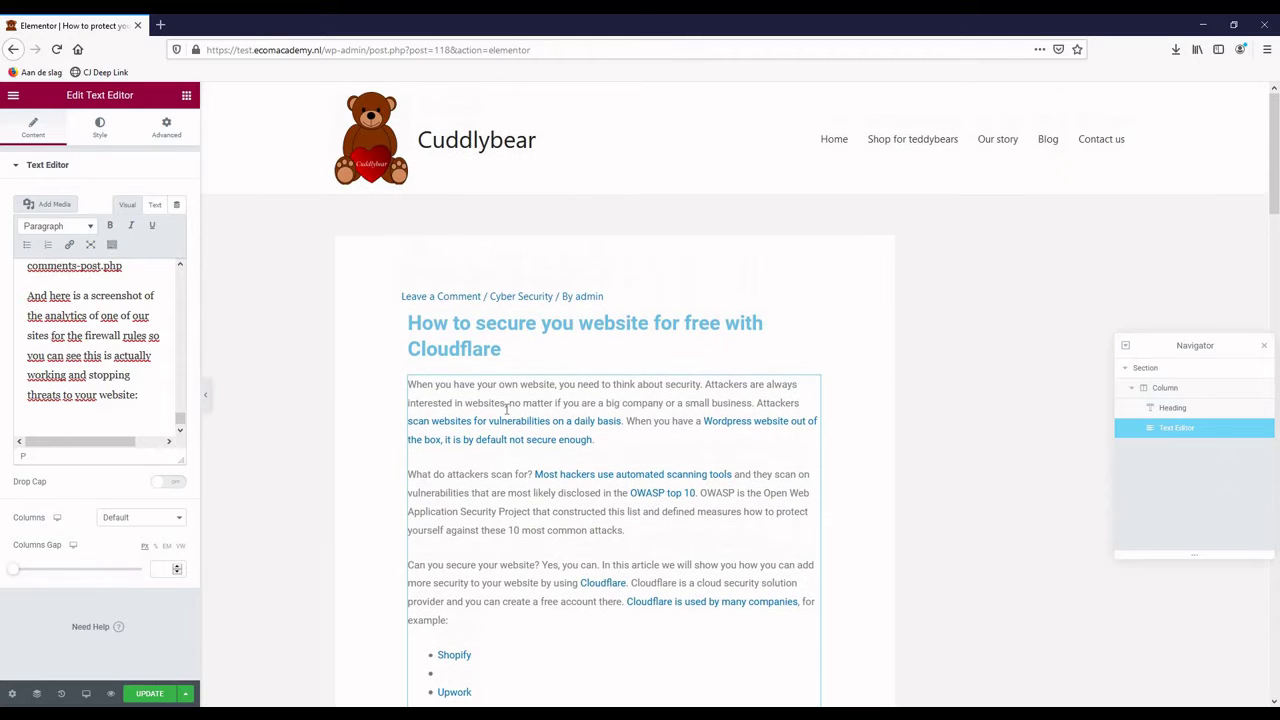
scroll(366, 520, down, 2)
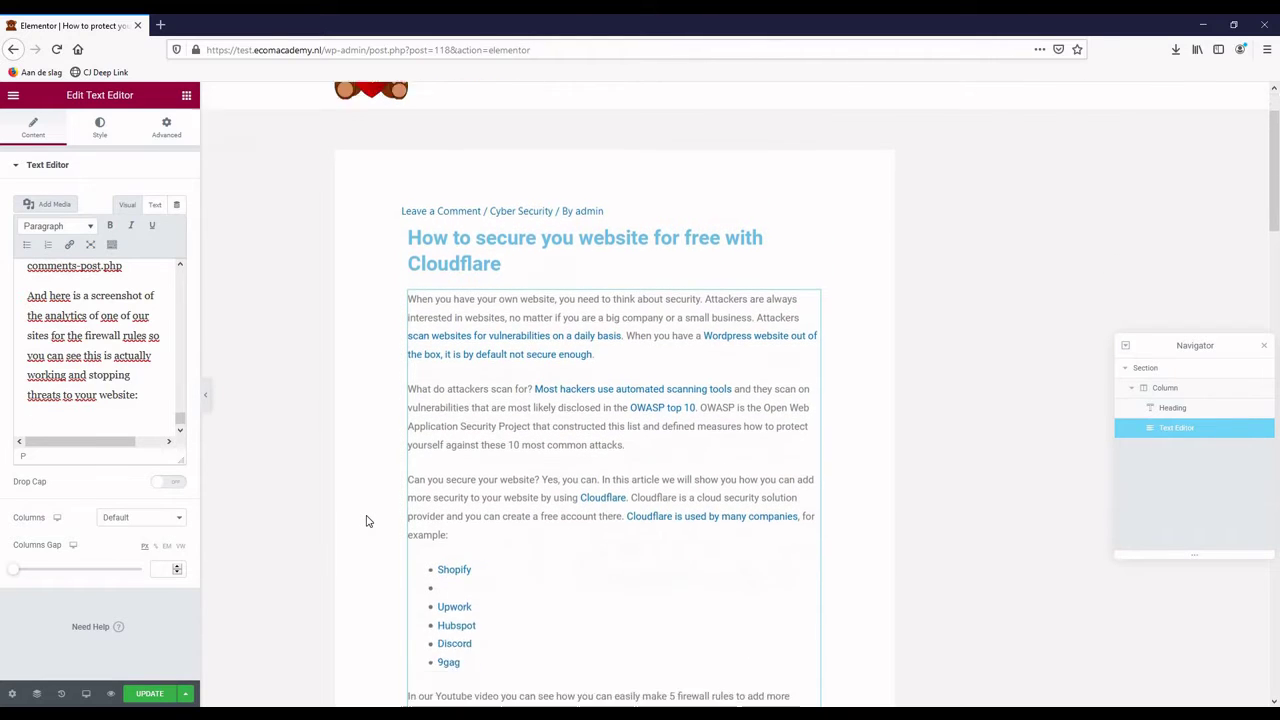
scroll(366, 520, down, 1)
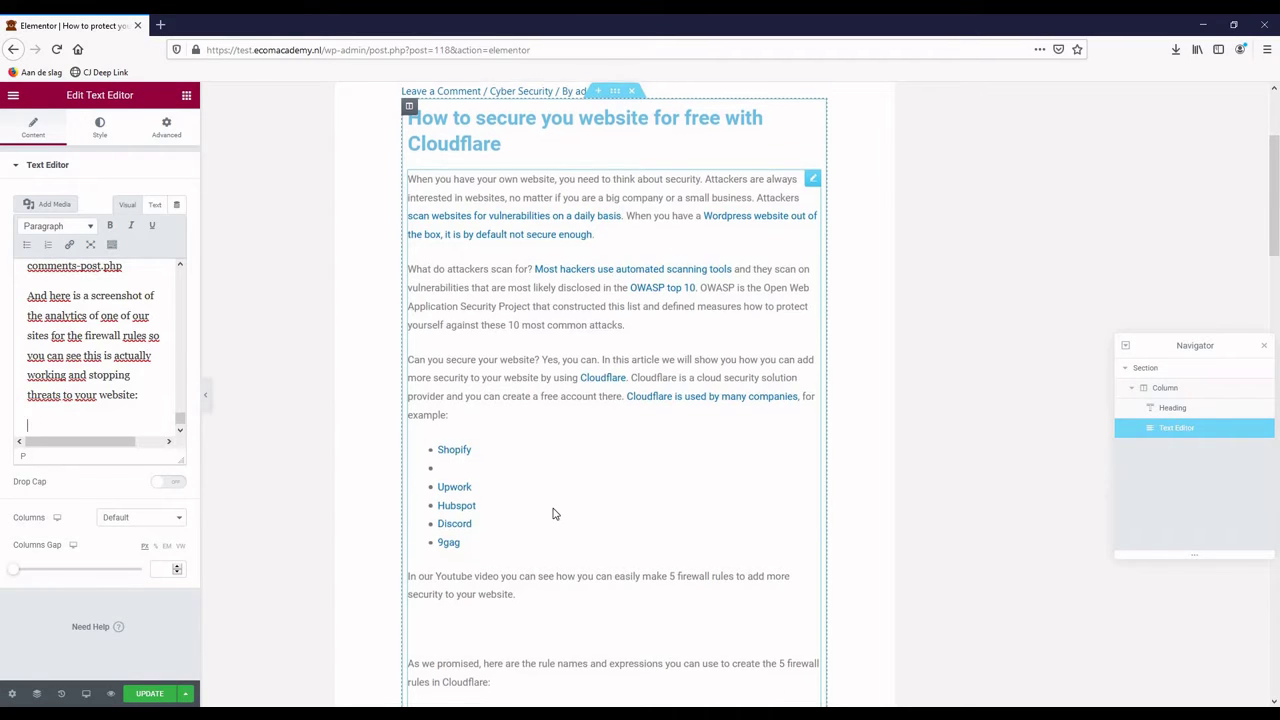
scroll(555, 514, down, 2)
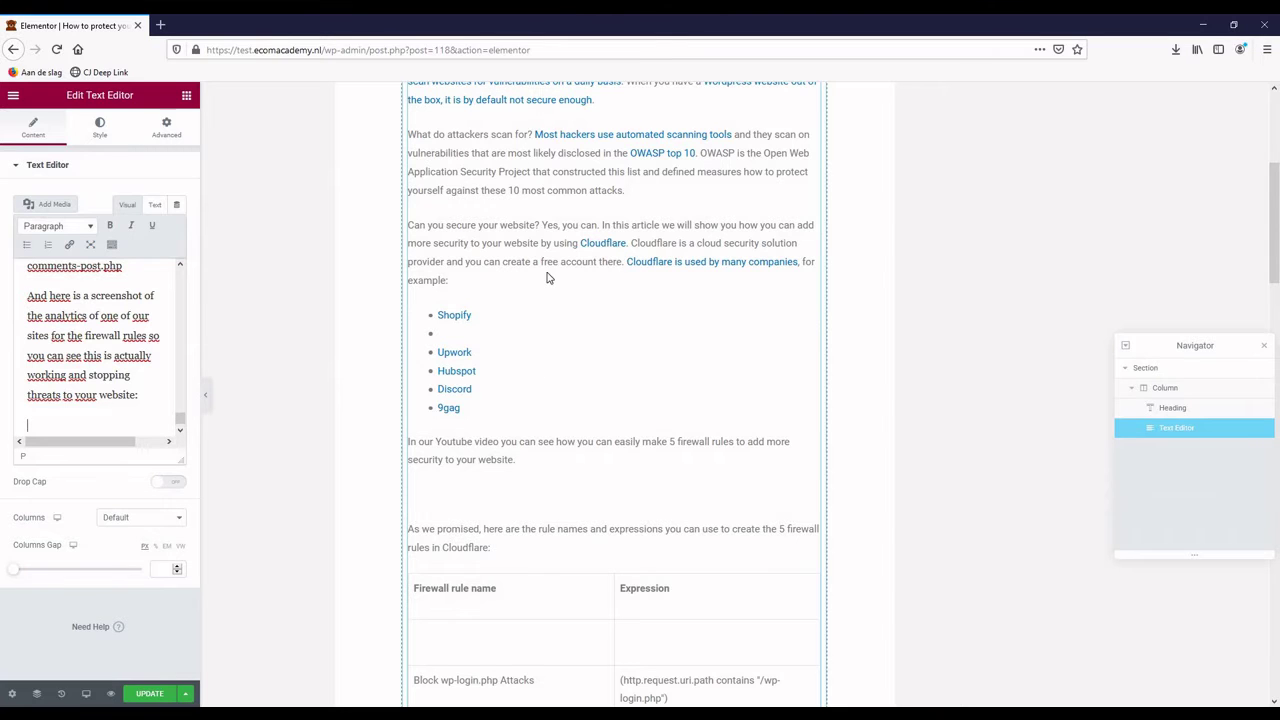
scroll(547, 278, up, 1)
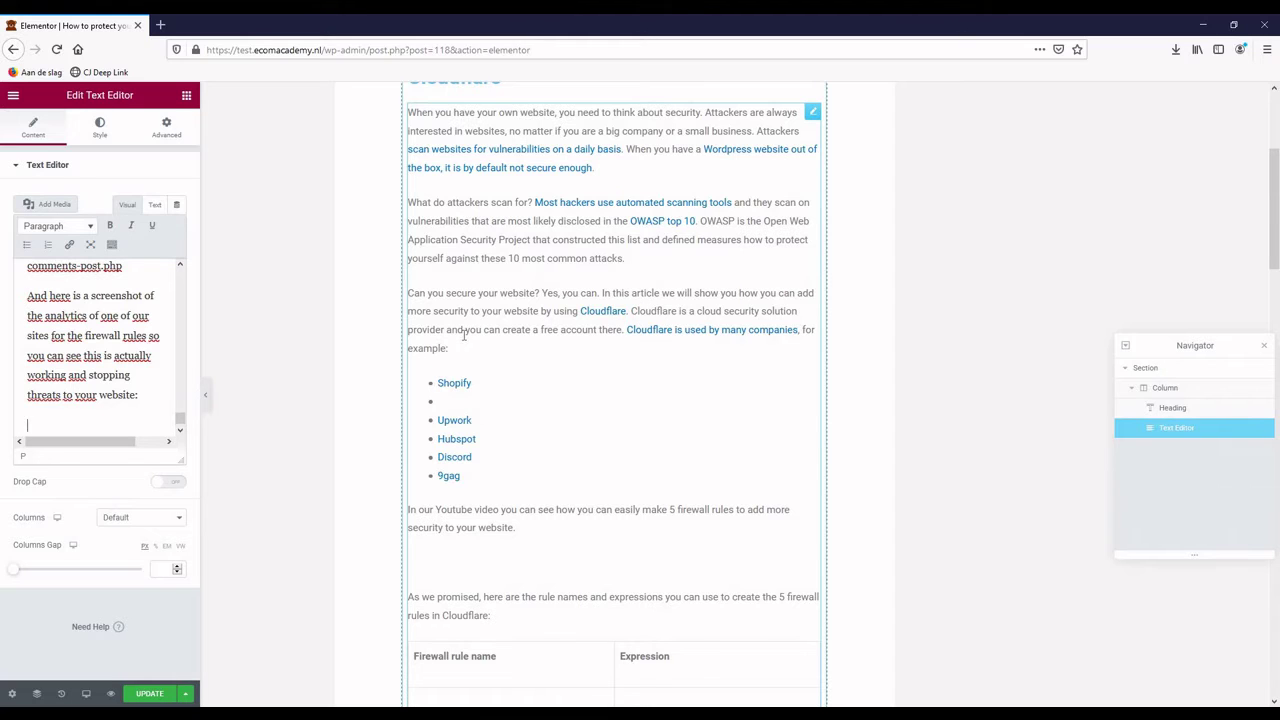
Step: Examine the firewall rule names and expressions in the article's table in the page preview
scroll(526, 366, down, 3)
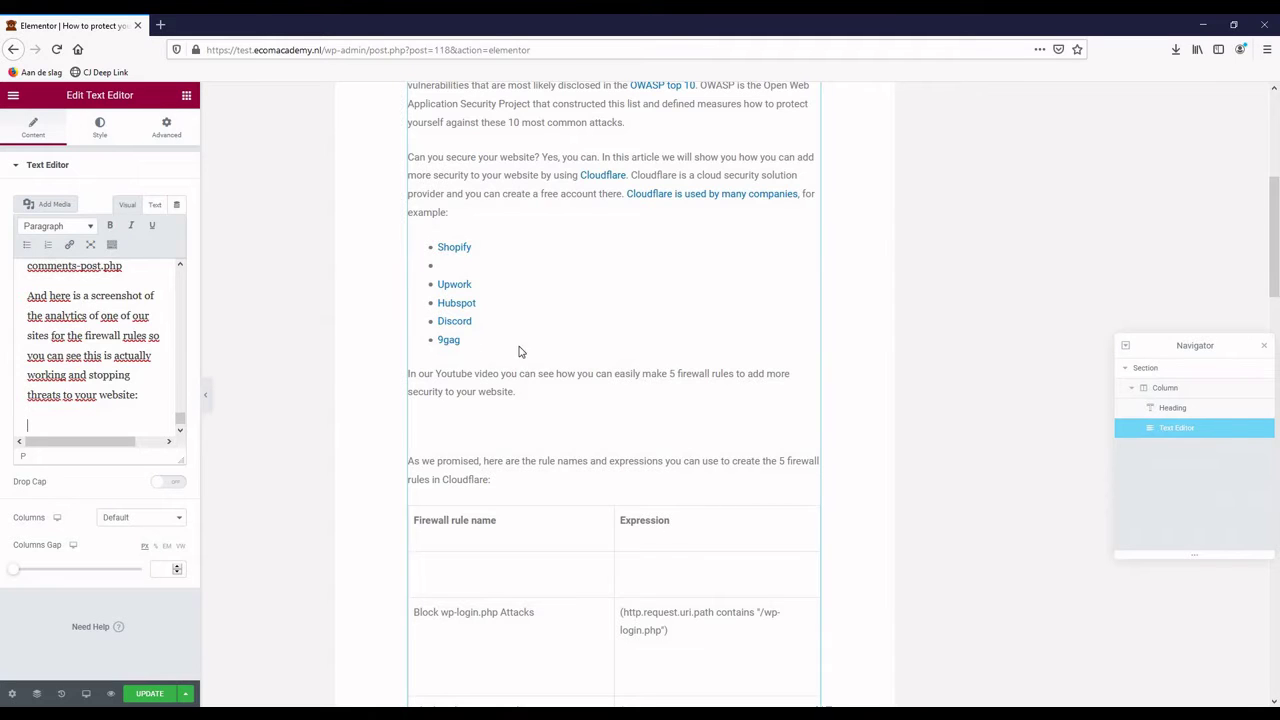
scroll(487, 411, down, 7)
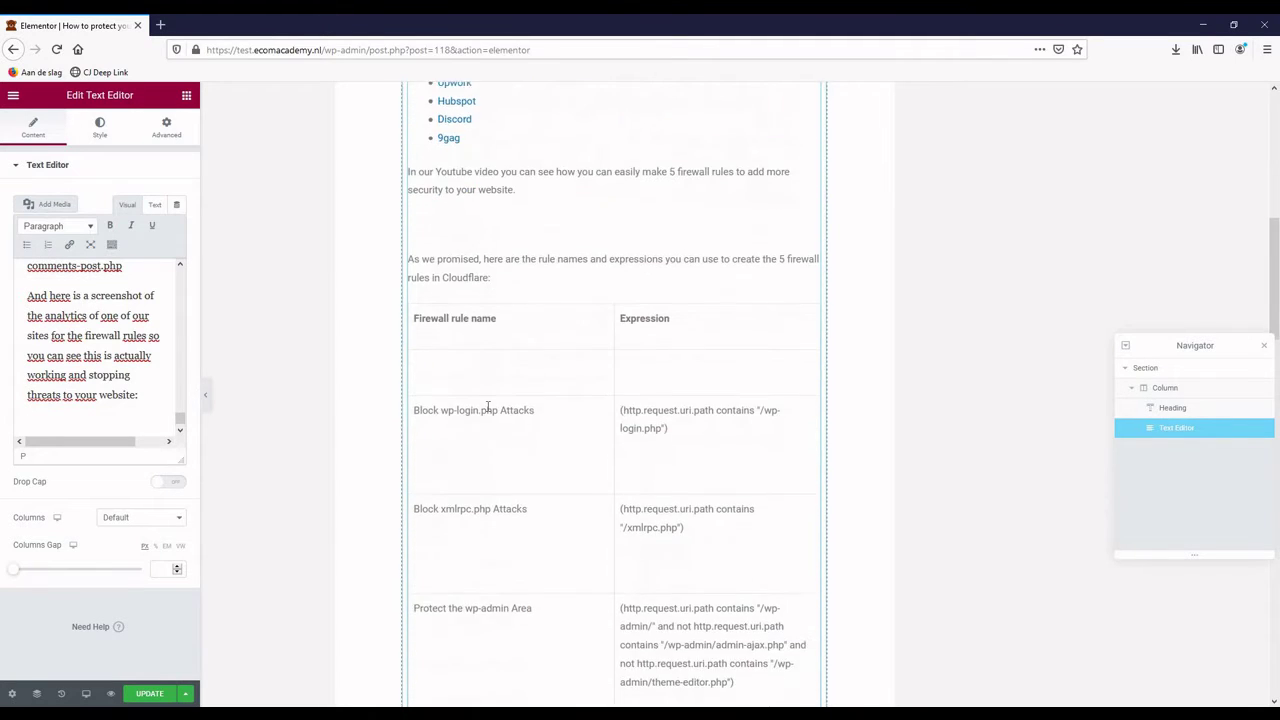
scroll(487, 411, down, 2)
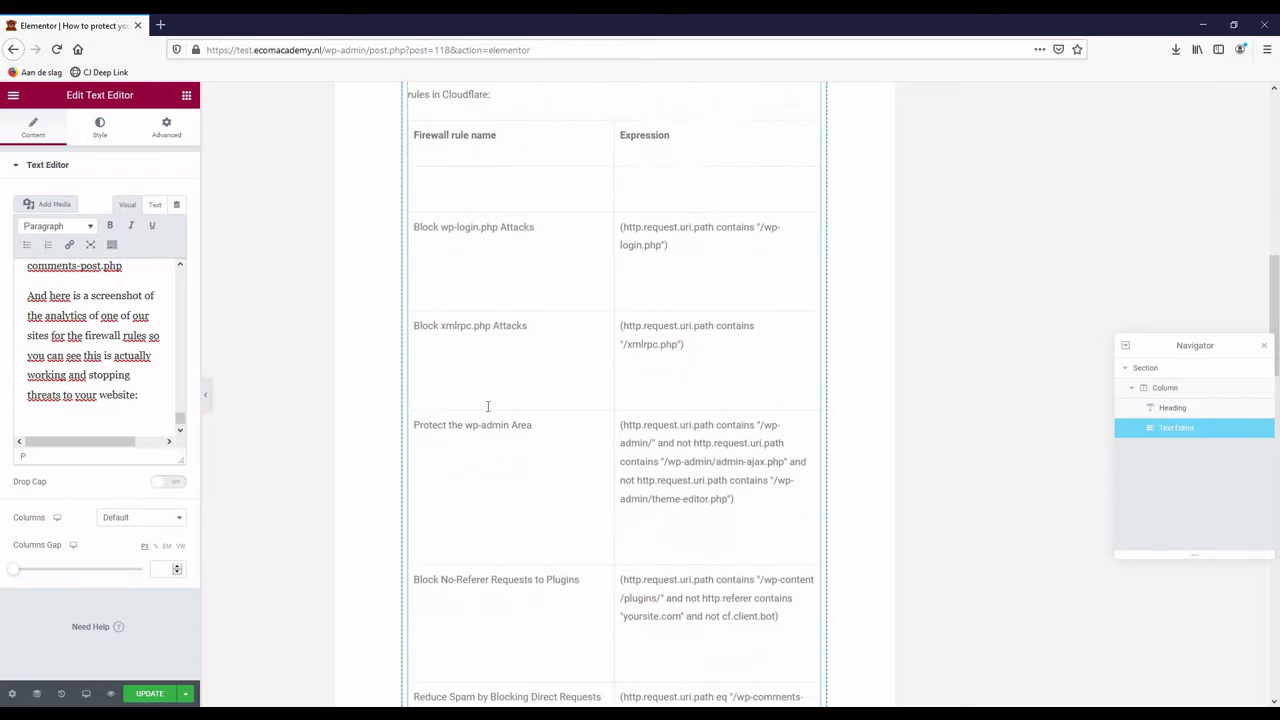
scroll(483, 357, down, 2)
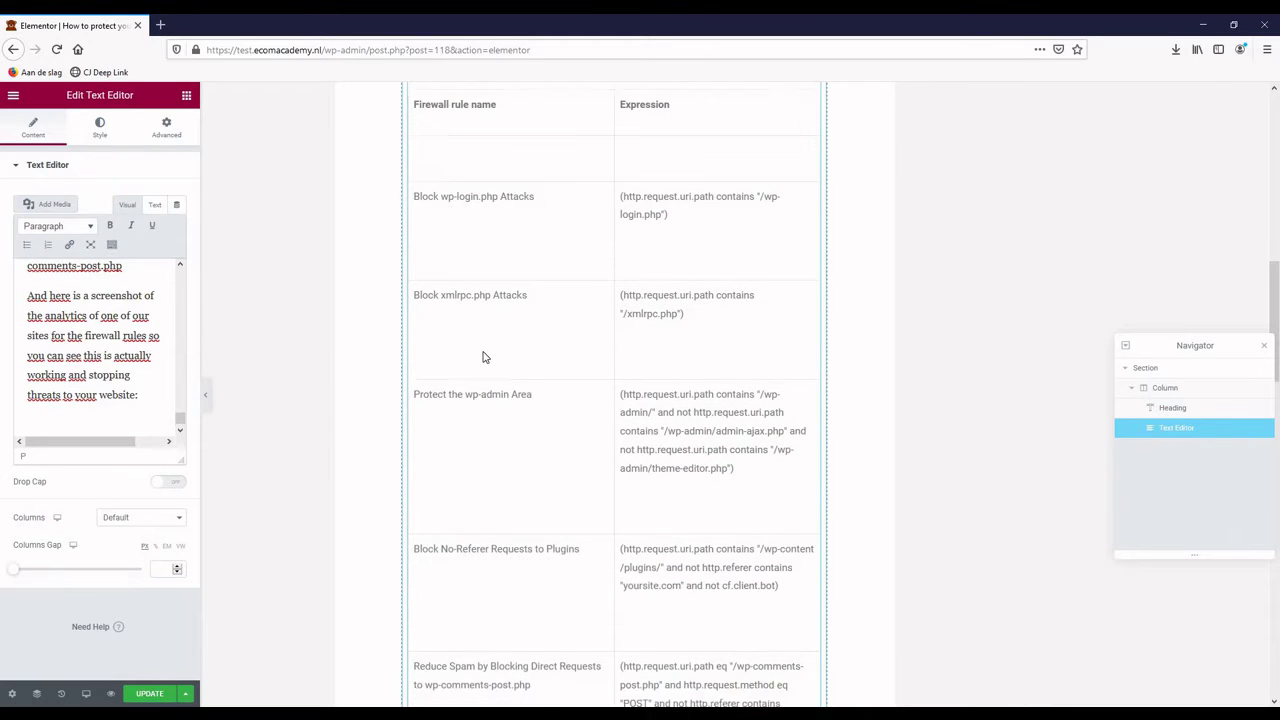
scroll(505, 453, down, 2)
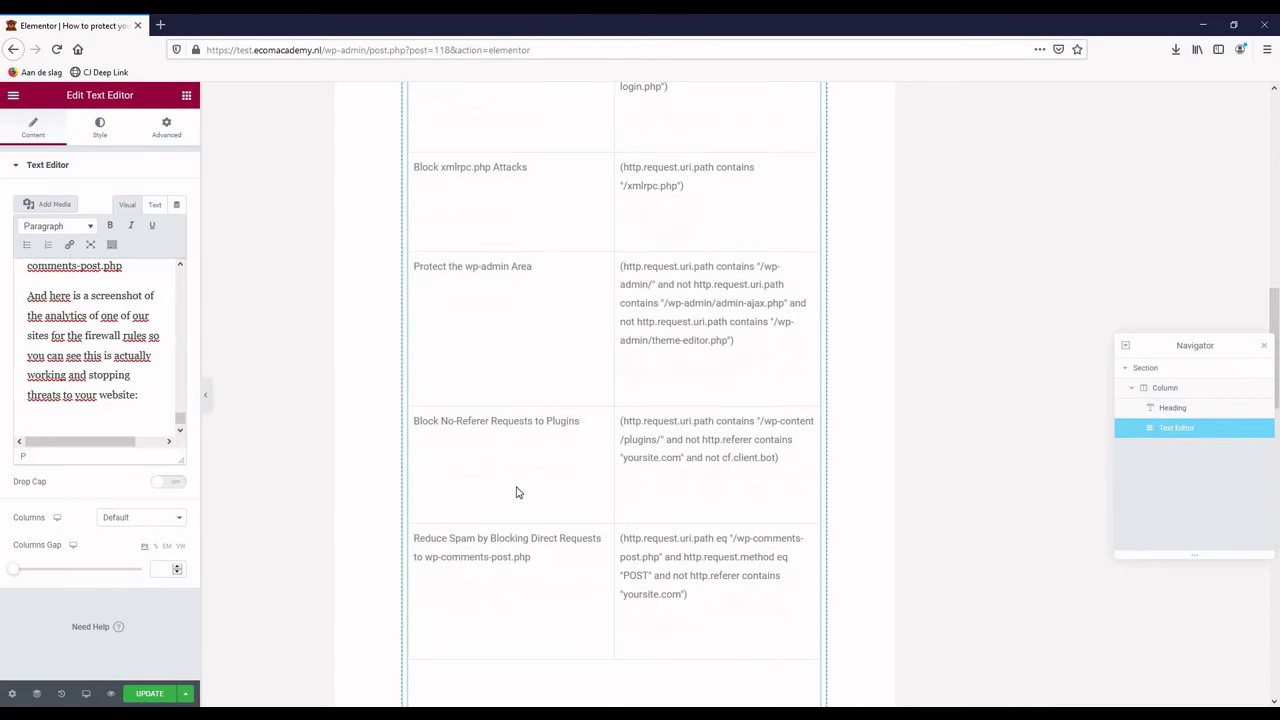
scroll(517, 488, down, 2)
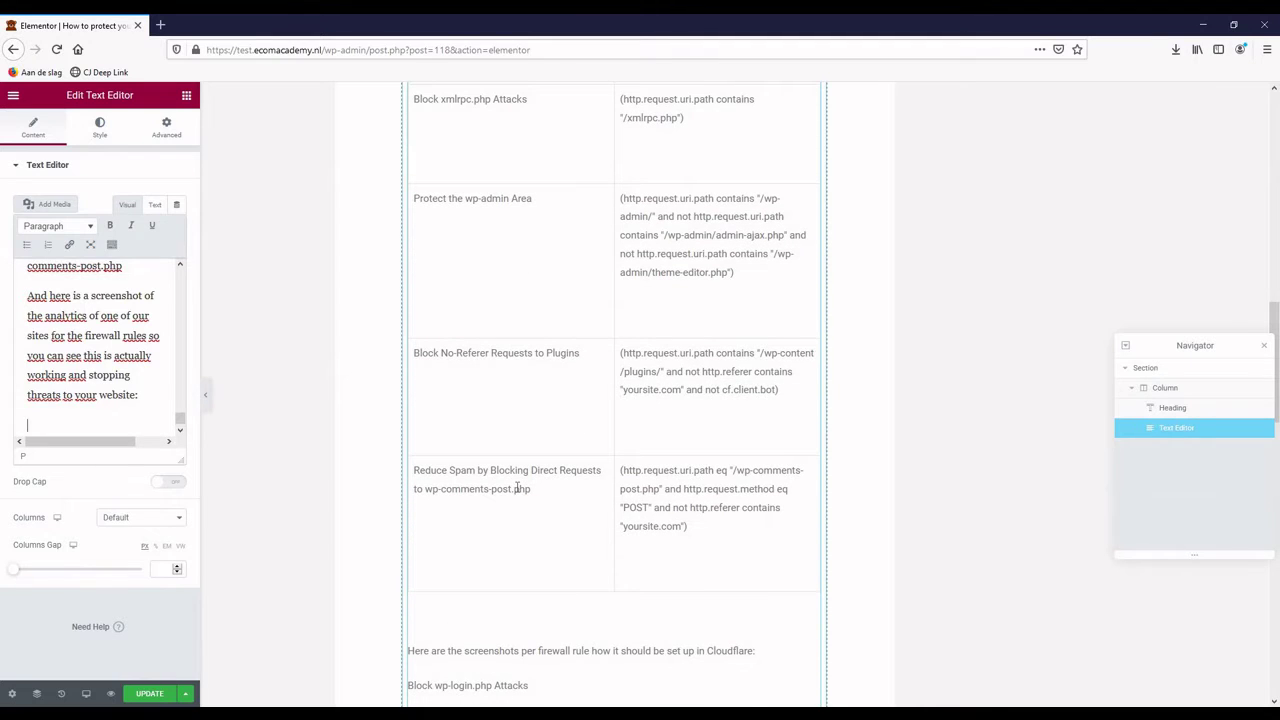
scroll(517, 488, up, 3)
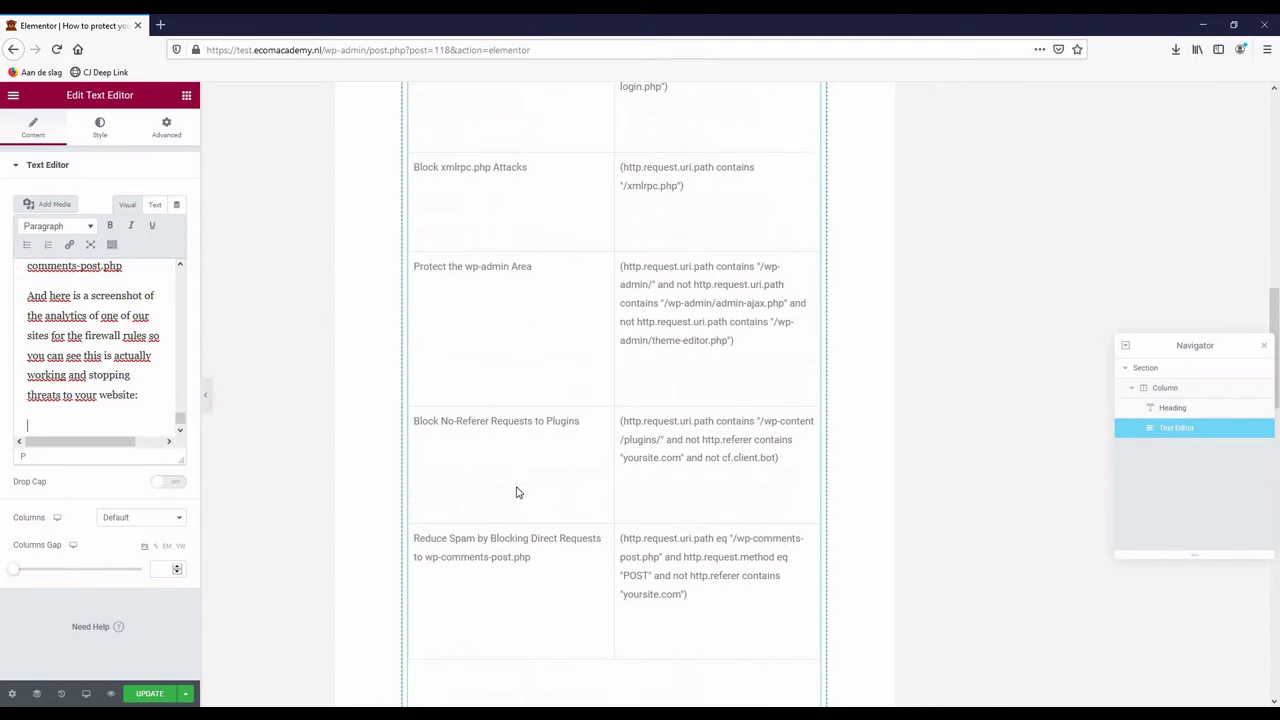
Step: Examine the per-rule screenshot captions and the closing analytics sentence below the firewall rules table
scroll(517, 487, down, 15)
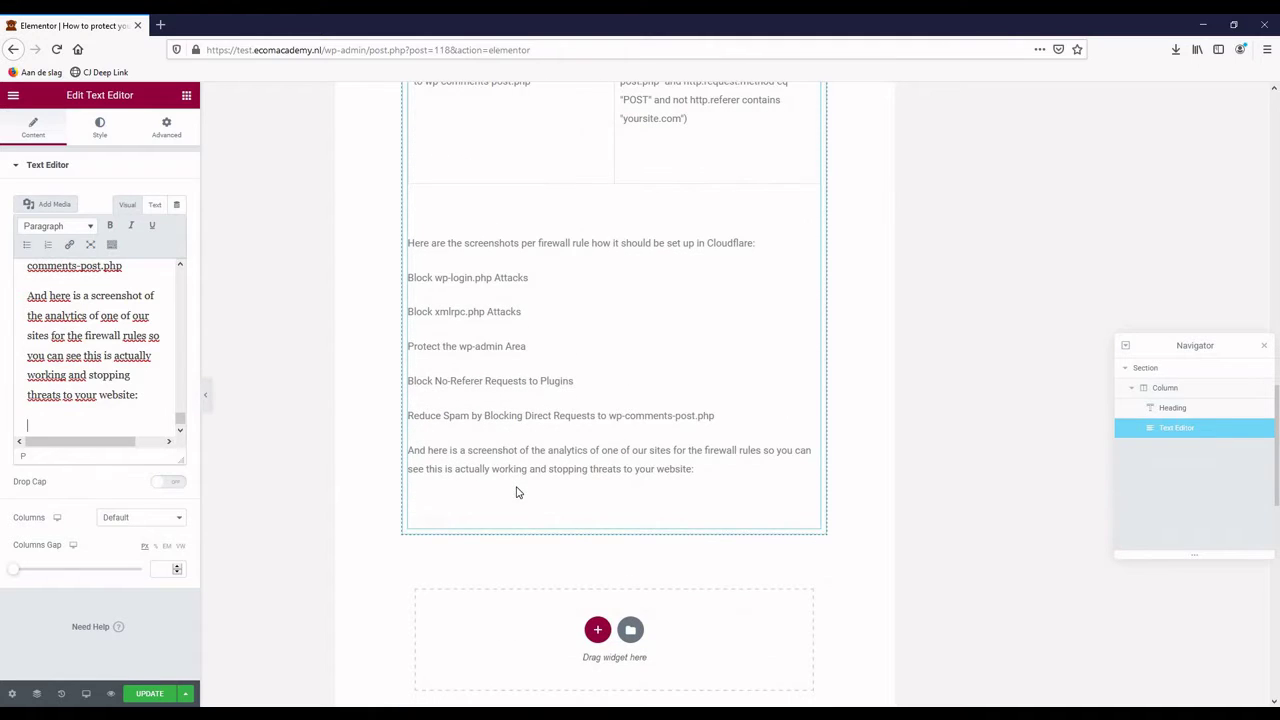
scroll(517, 492, down, 5)
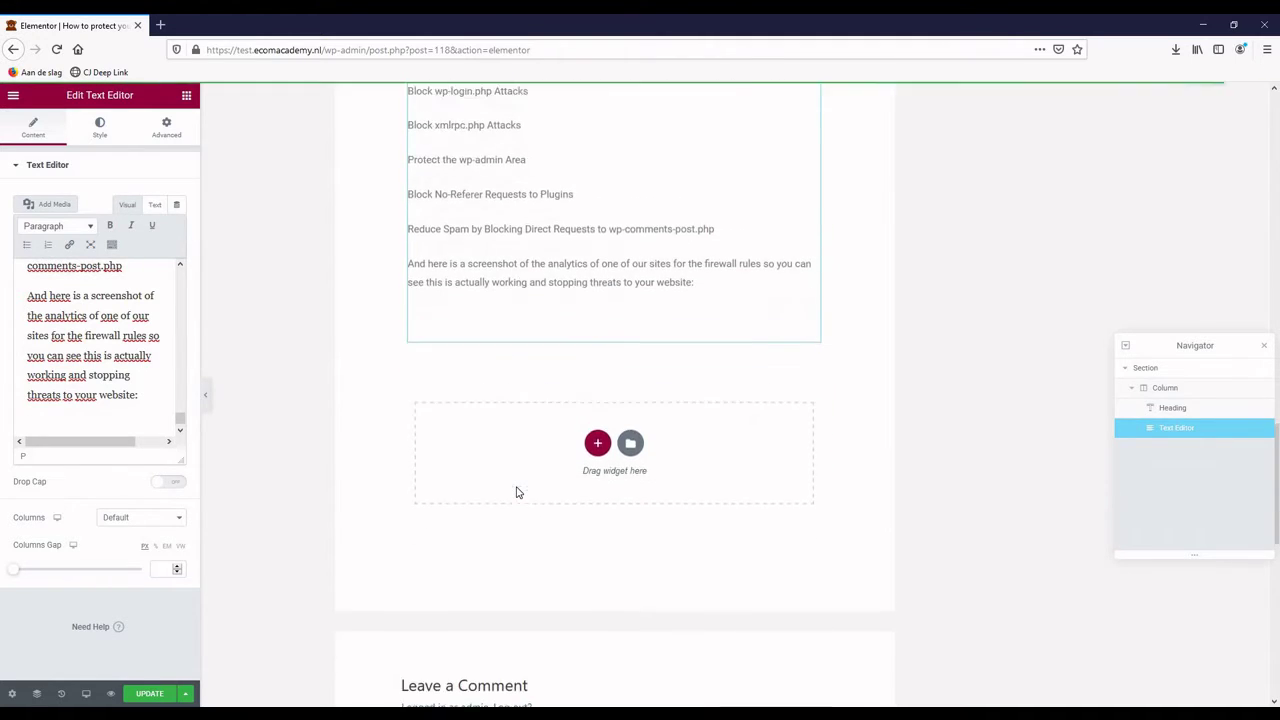
scroll(517, 492, up, 7)
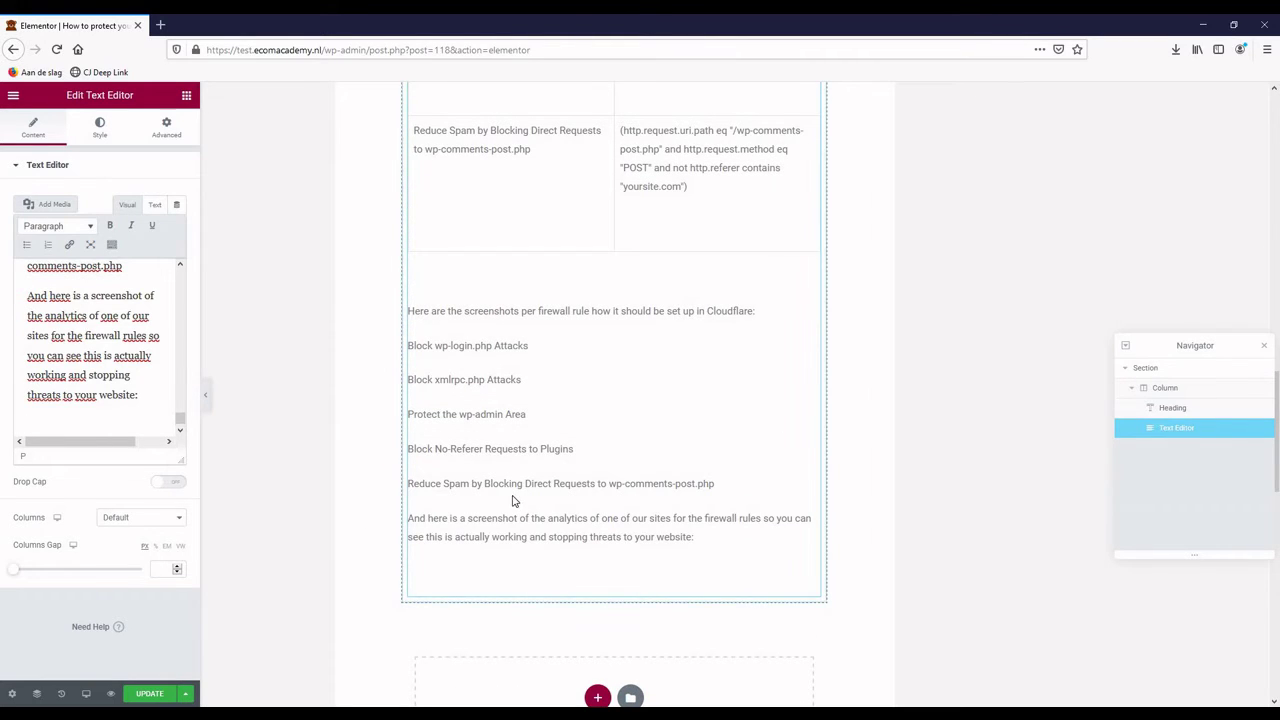
scroll(512, 500, up, 6)
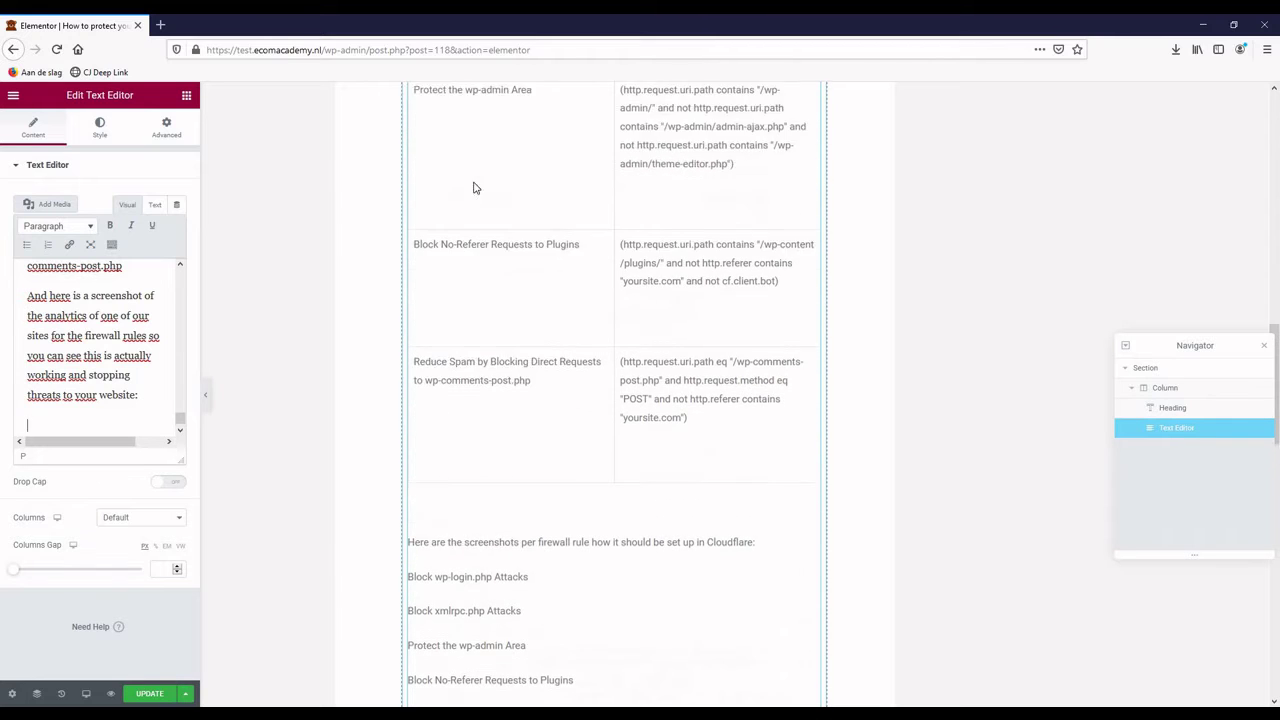
scroll(475, 188, up, 1)
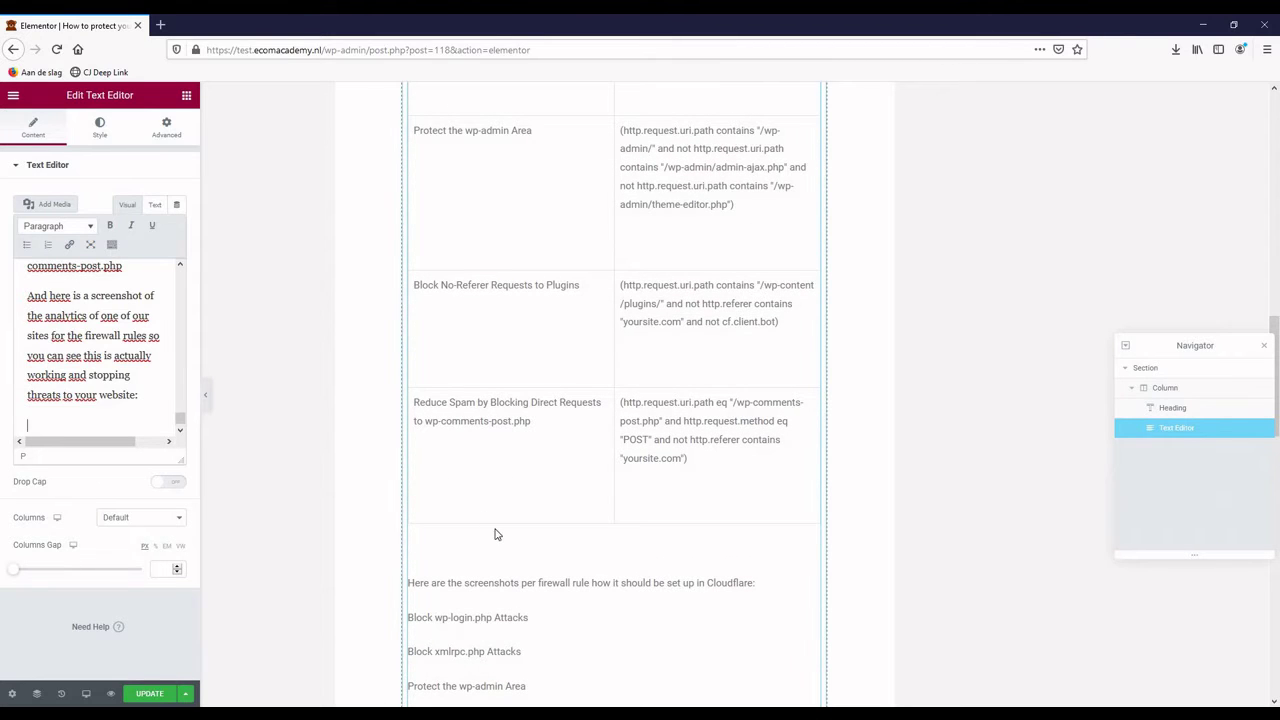
scroll(482, 539, up, 5)
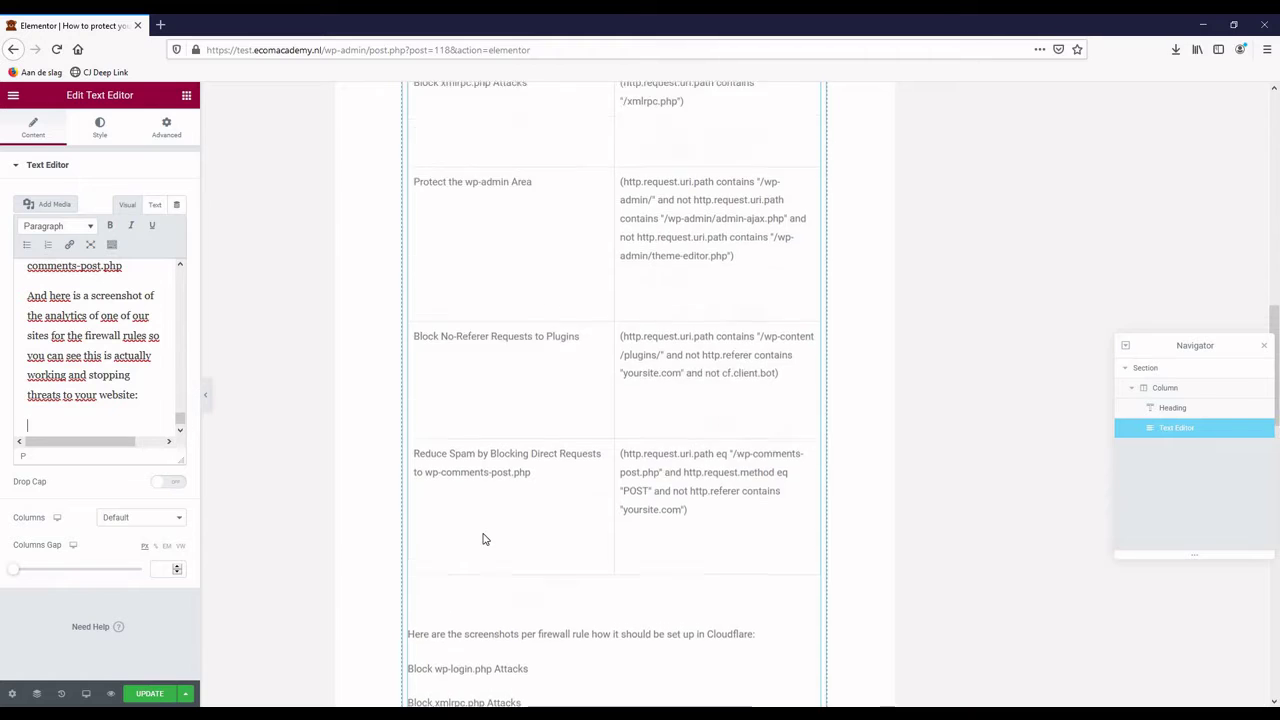
scroll(342, 545, down, 8)
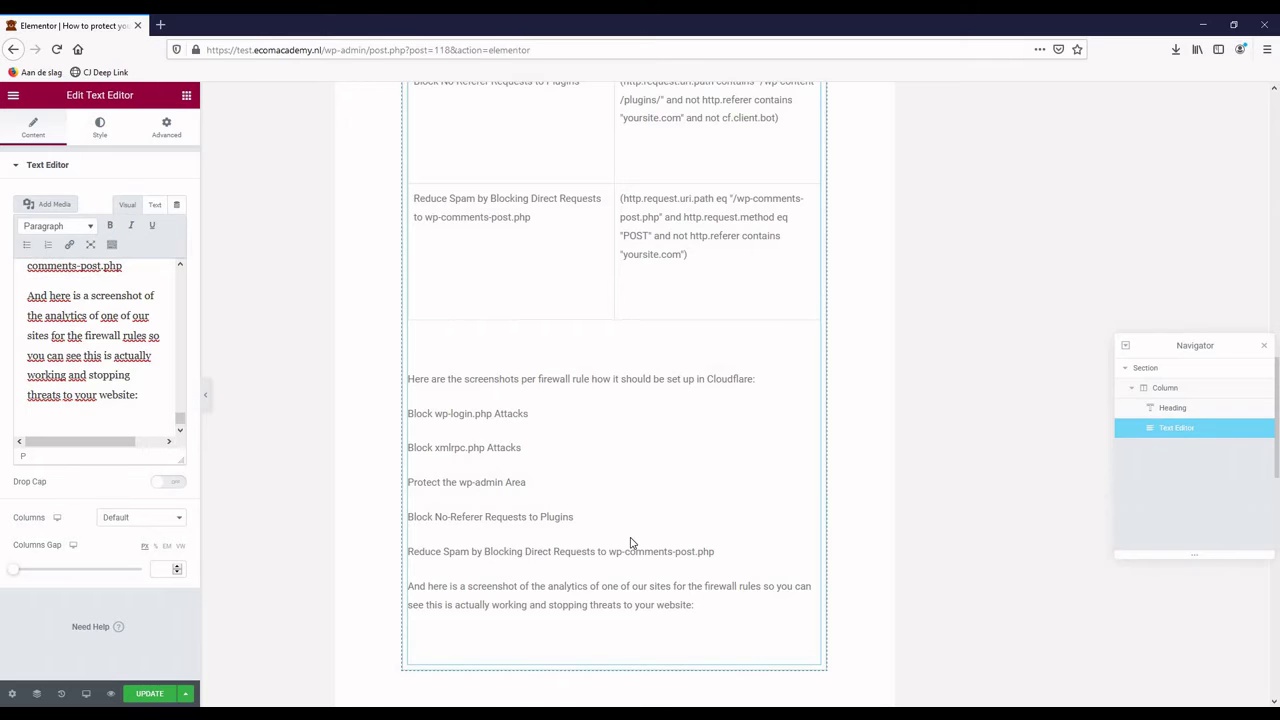
scroll(375, 480, down, 1)
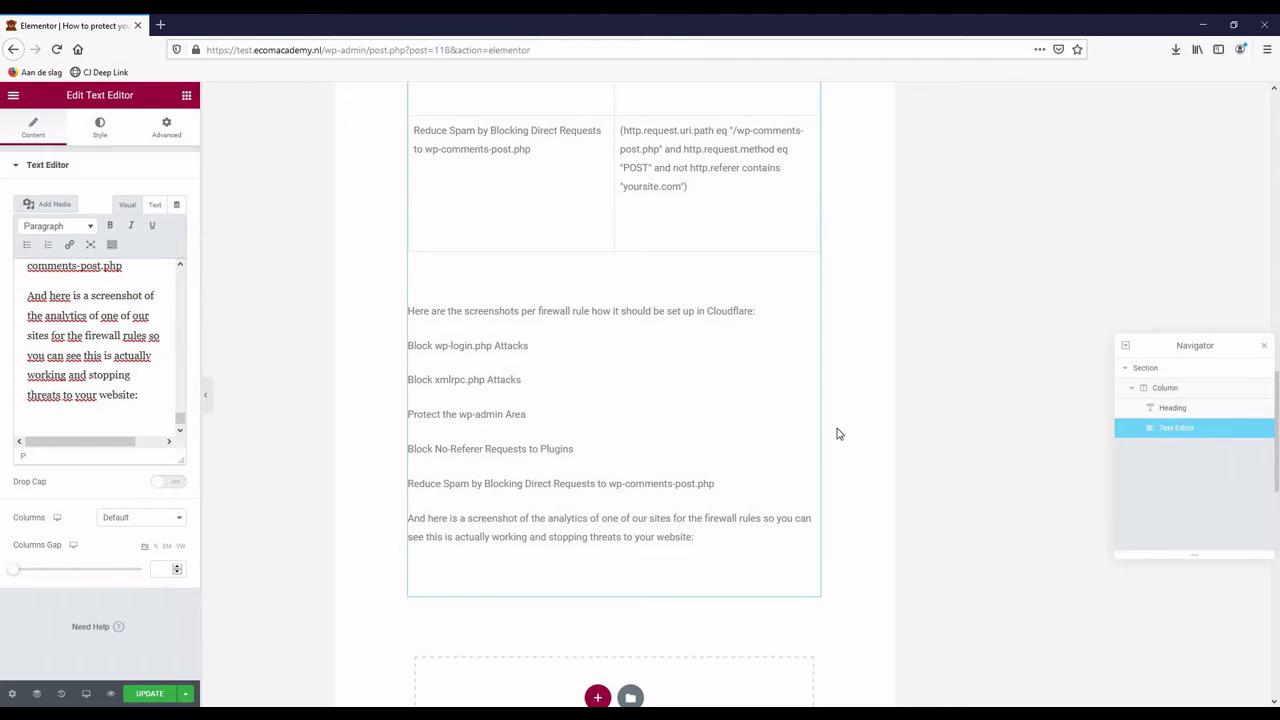
Step: Set the "scan websites for vulnerabilities on a daily basis" link in the article's first paragraph to open in a new tab
scroll(840, 434, up, 10)
scroll(849, 427, up, 5)
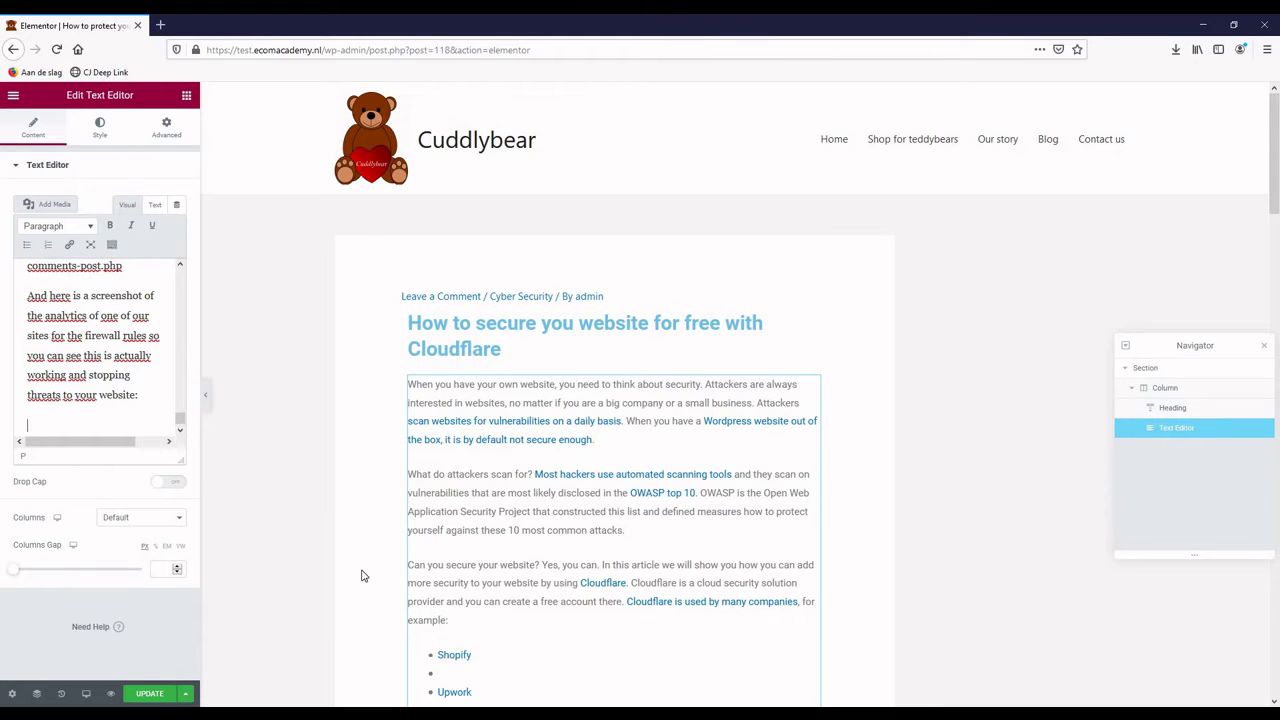
scroll(362, 570, down, 3)
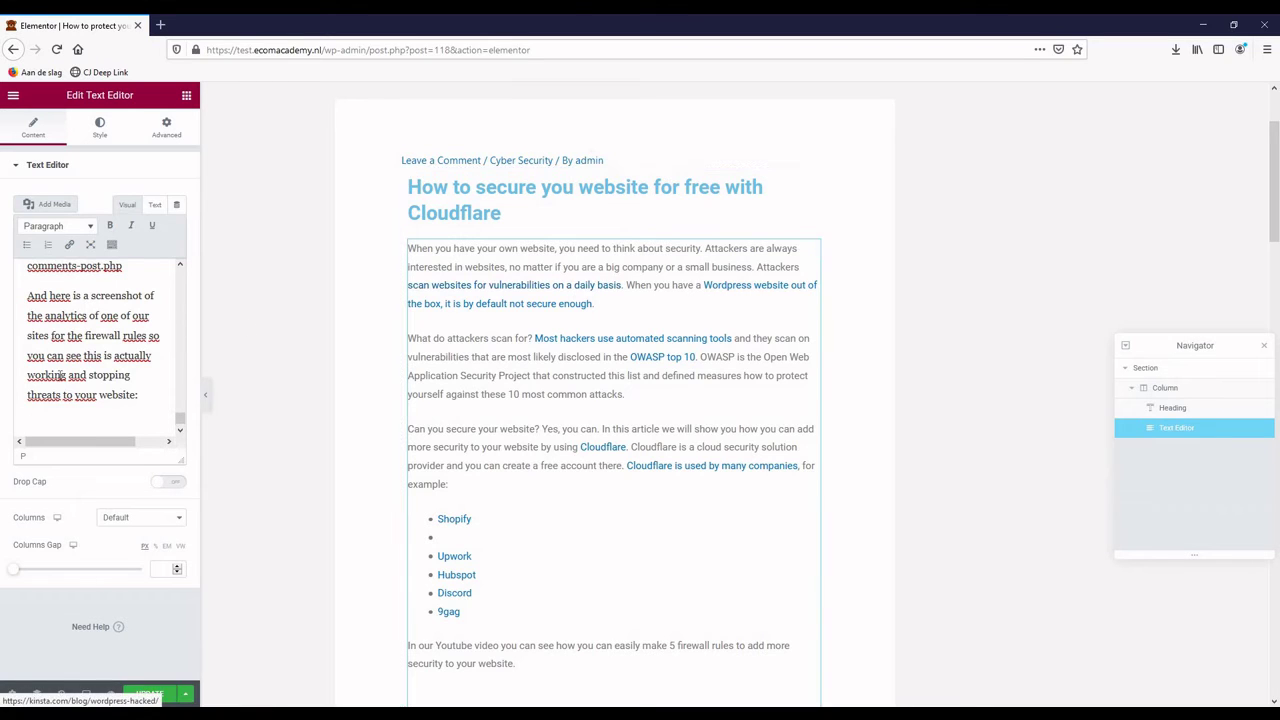
scroll(60, 374, up, 15)
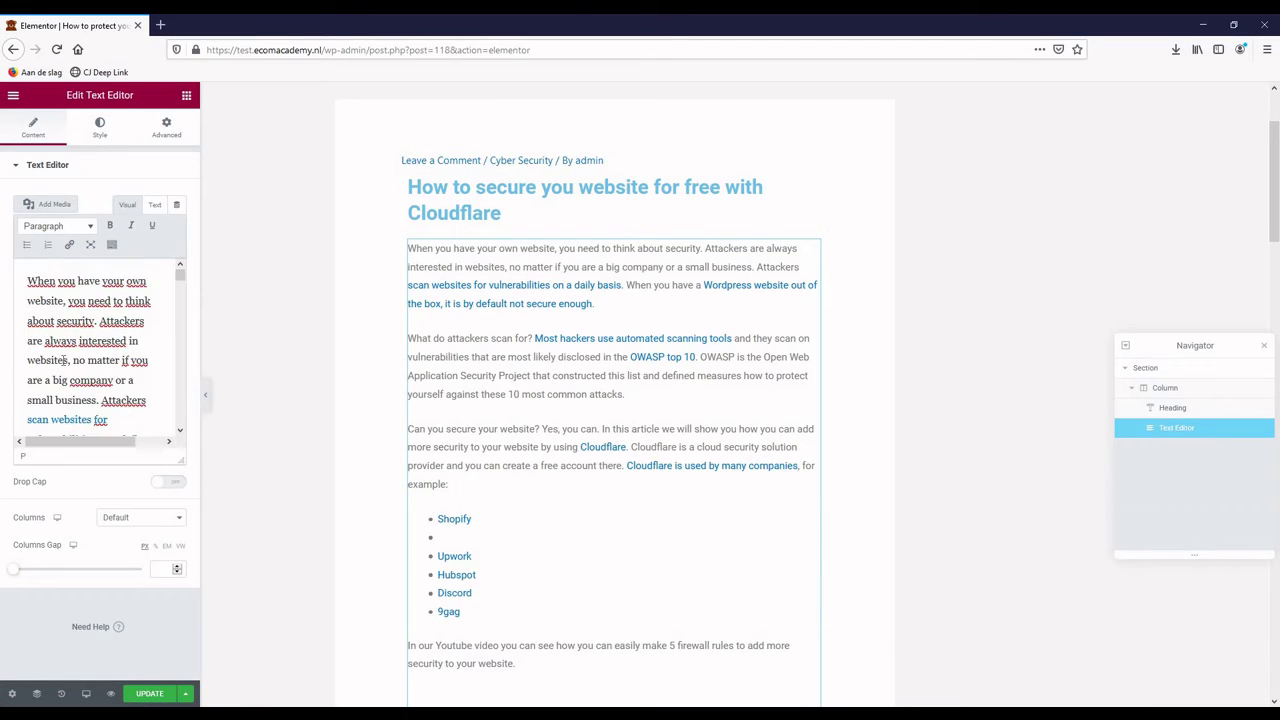
scroll(64, 360, down, 2)
click(68, 351)
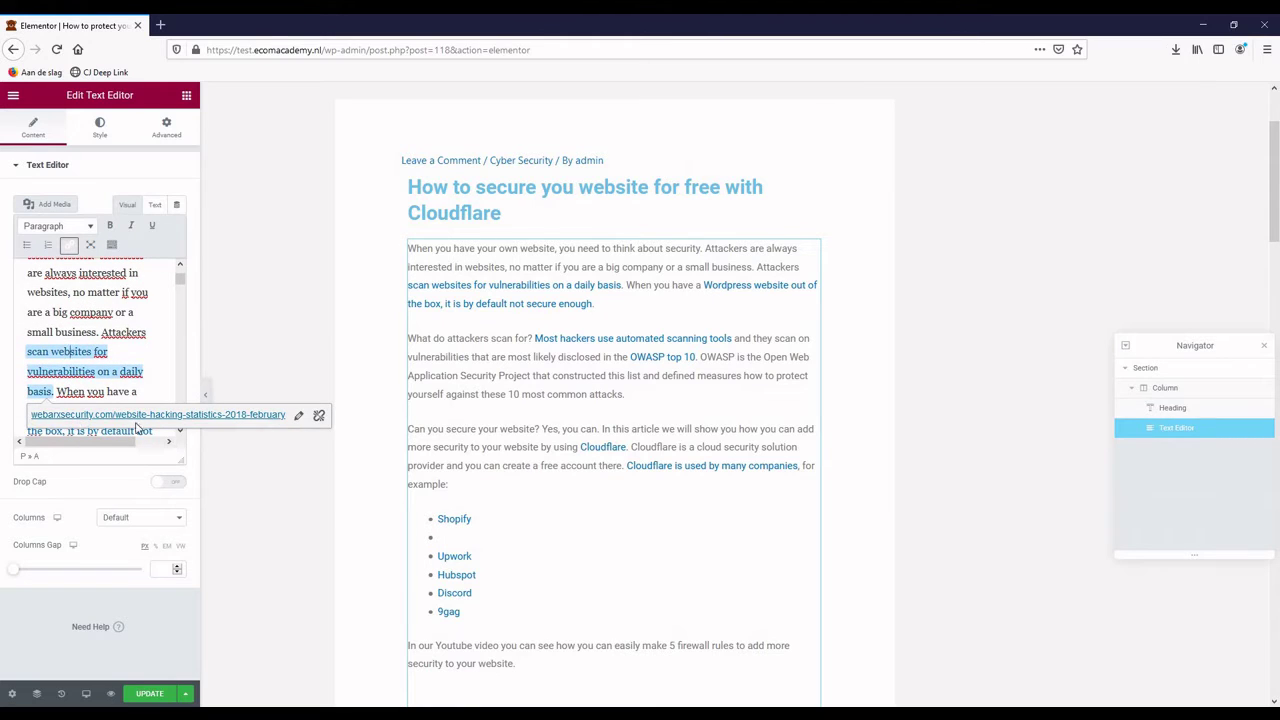
click(298, 418)
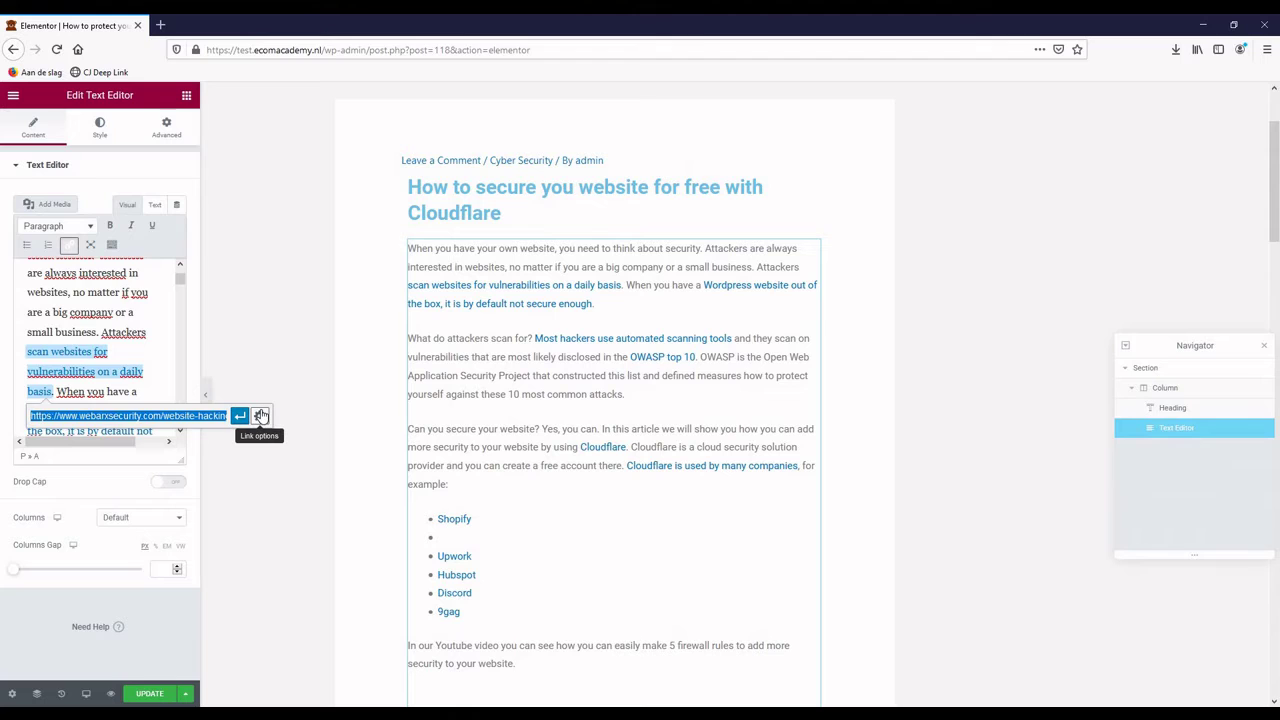
click(261, 415)
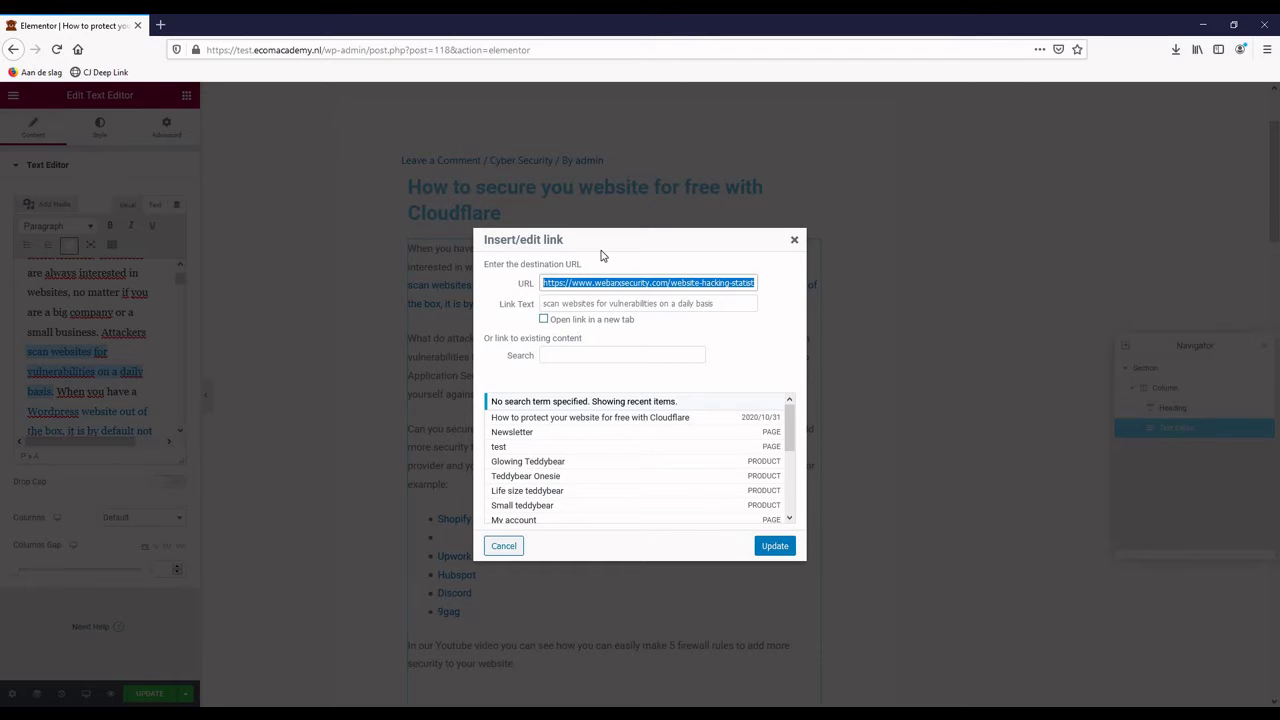
click(544, 320)
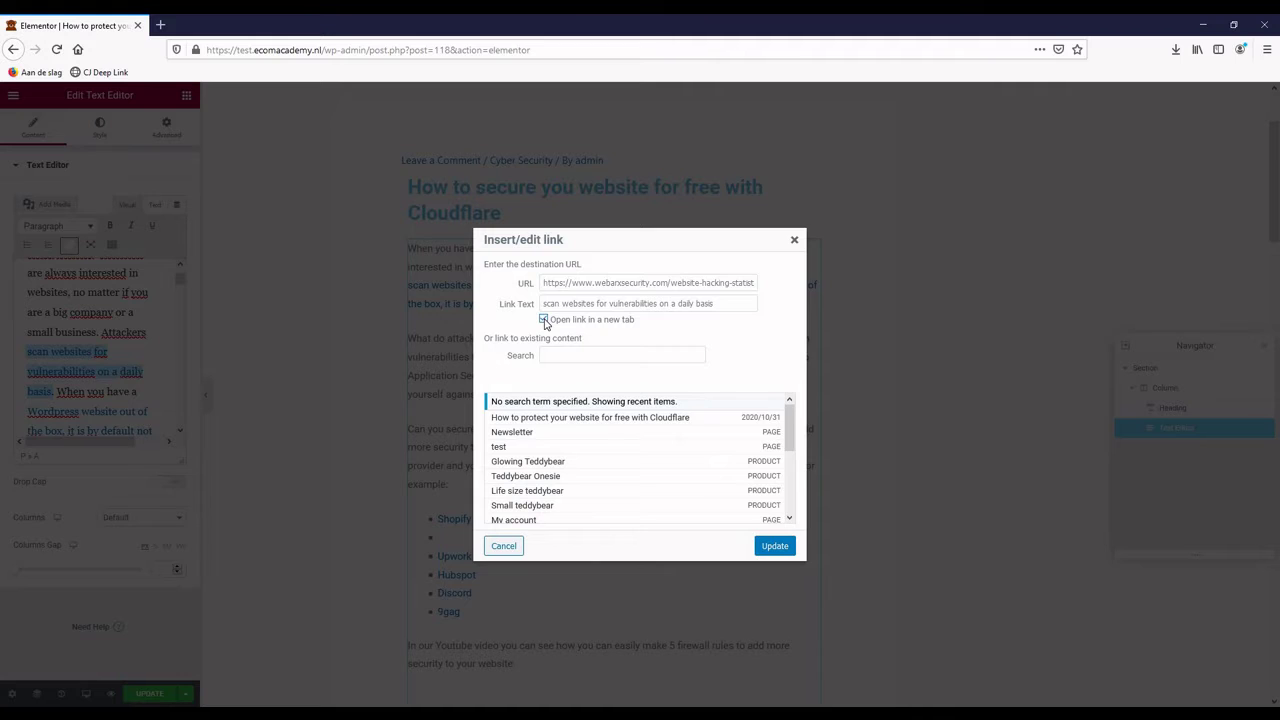
click(775, 546)
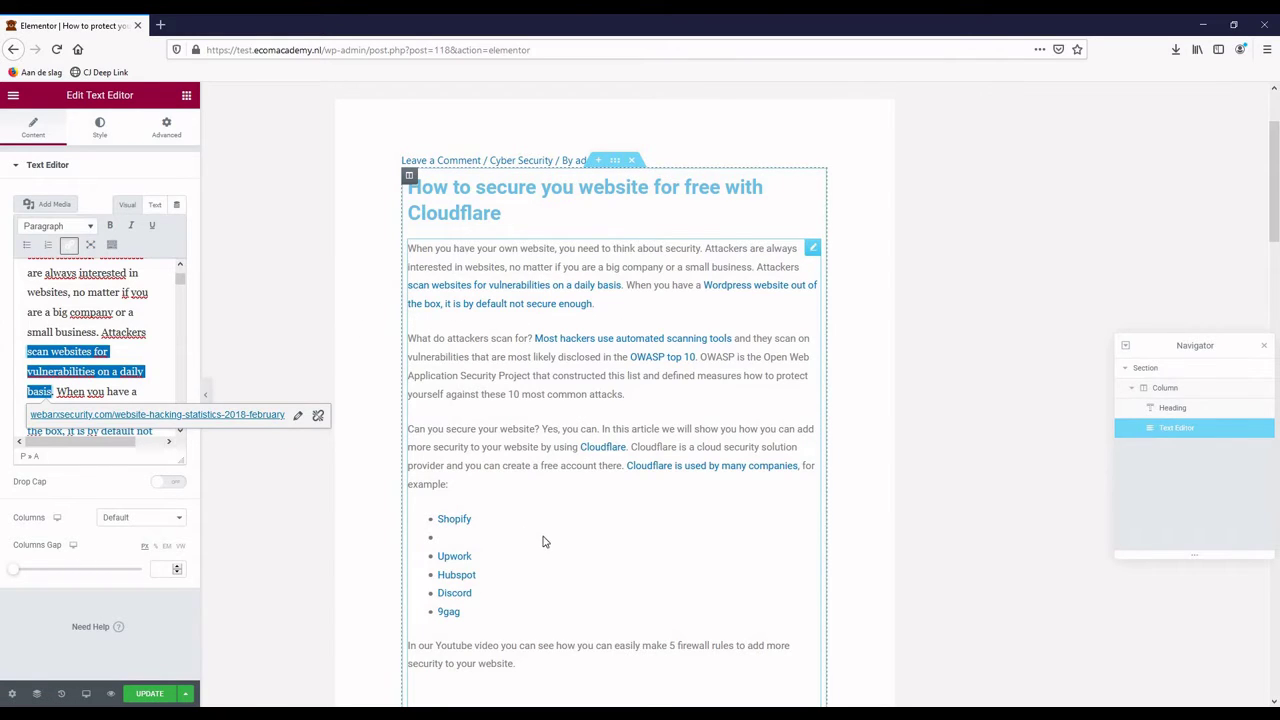
Step: Check the article's remaining links in the preview and update the post to save the changes
scroll(545, 541, down, 3)
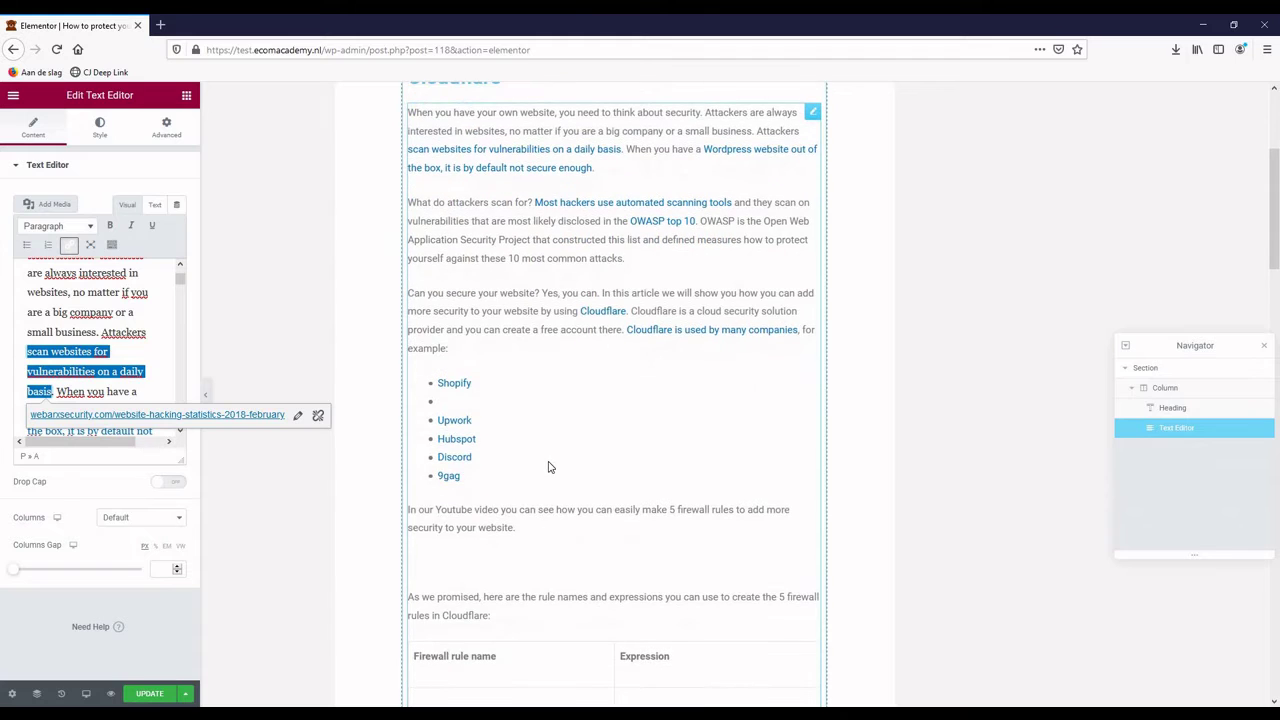
scroll(629, 271, up, 2)
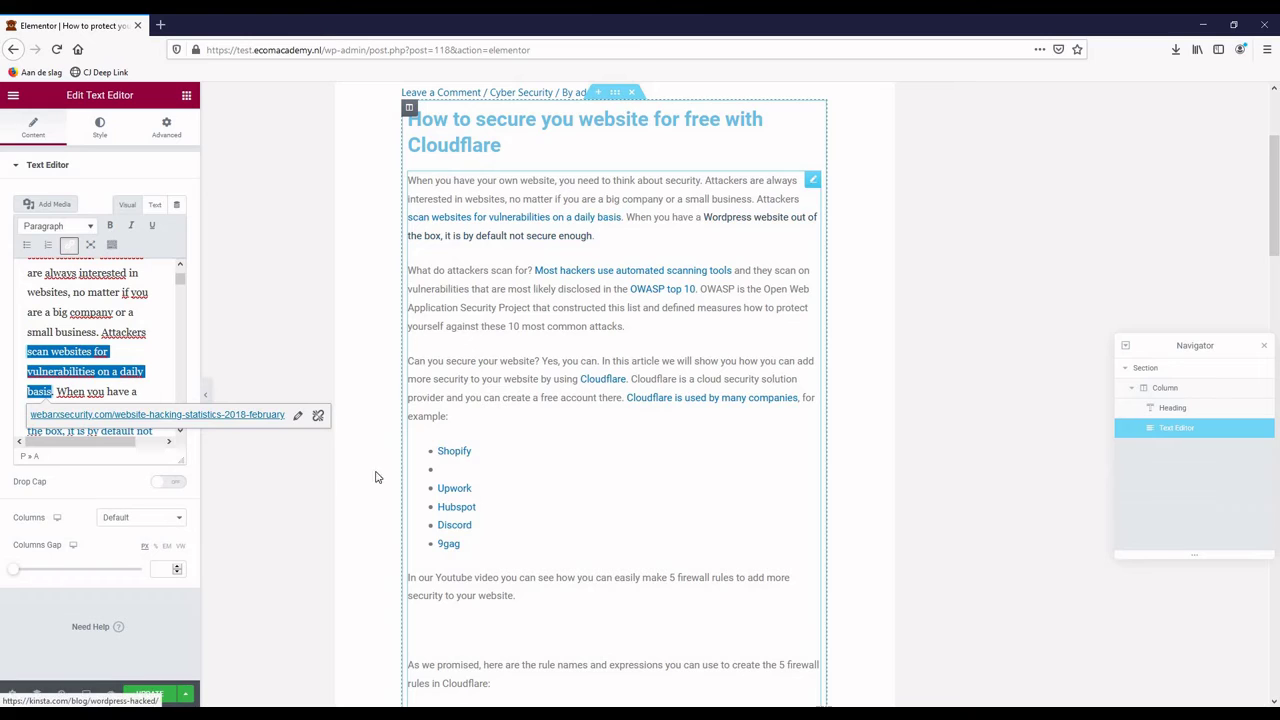
scroll(379, 507, down, 1)
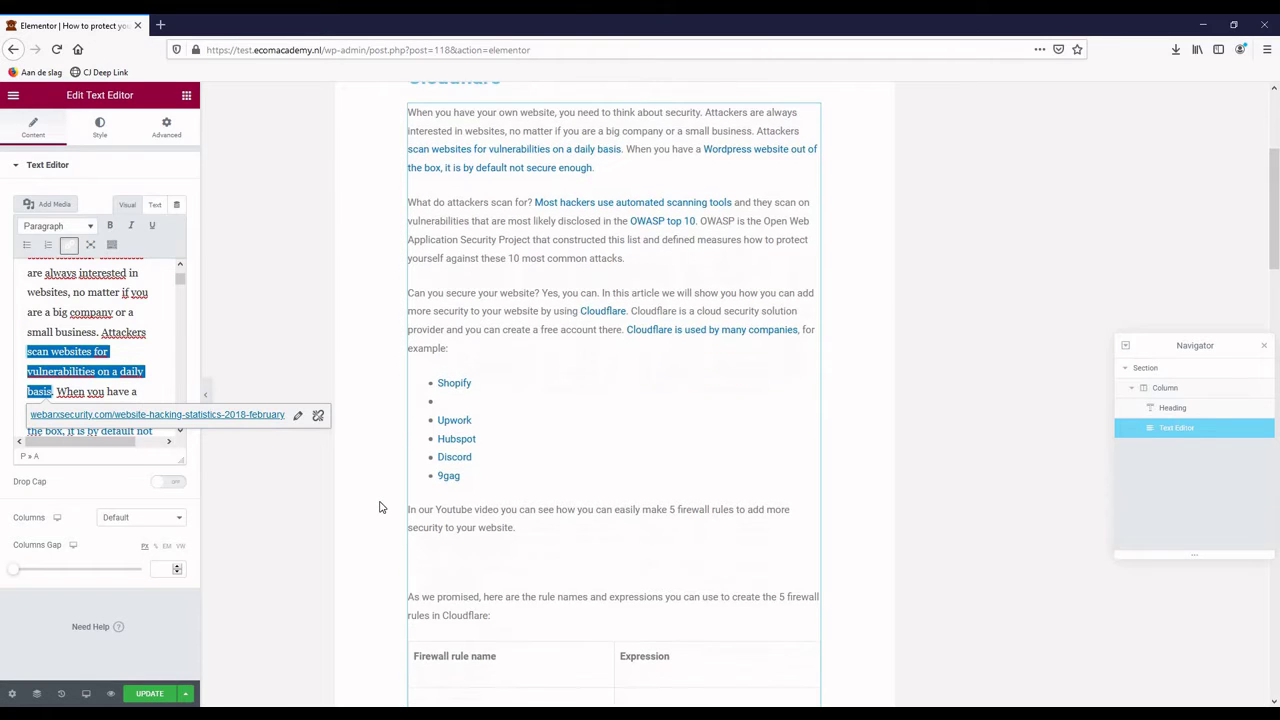
click(161, 697)
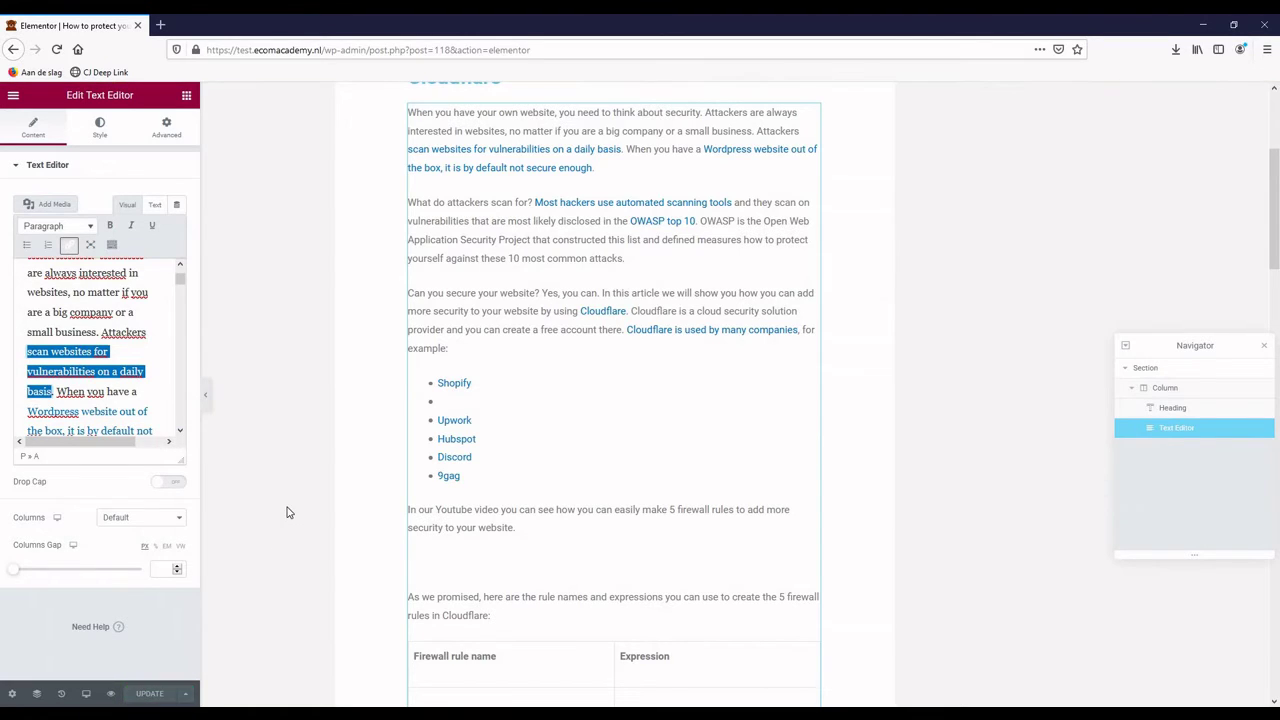
Step: Leave the Elementor editor and view the post's live page
scroll(287, 512, up, 5)
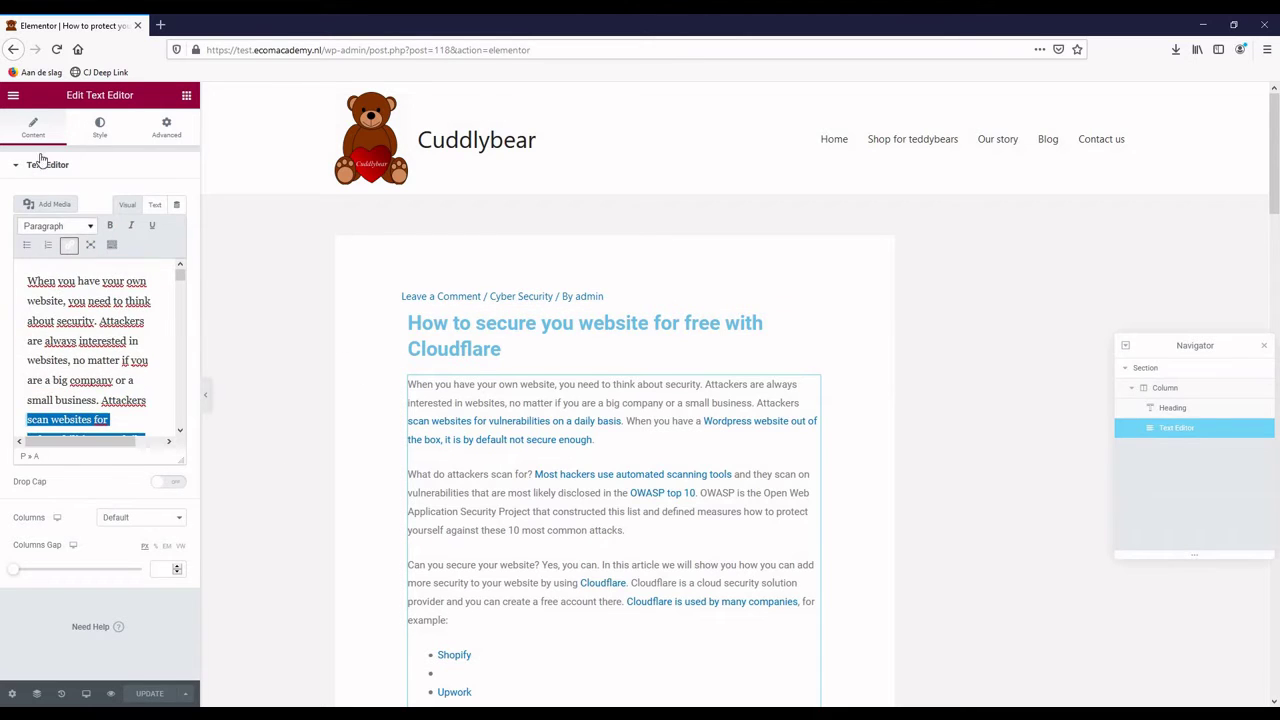
click(18, 98)
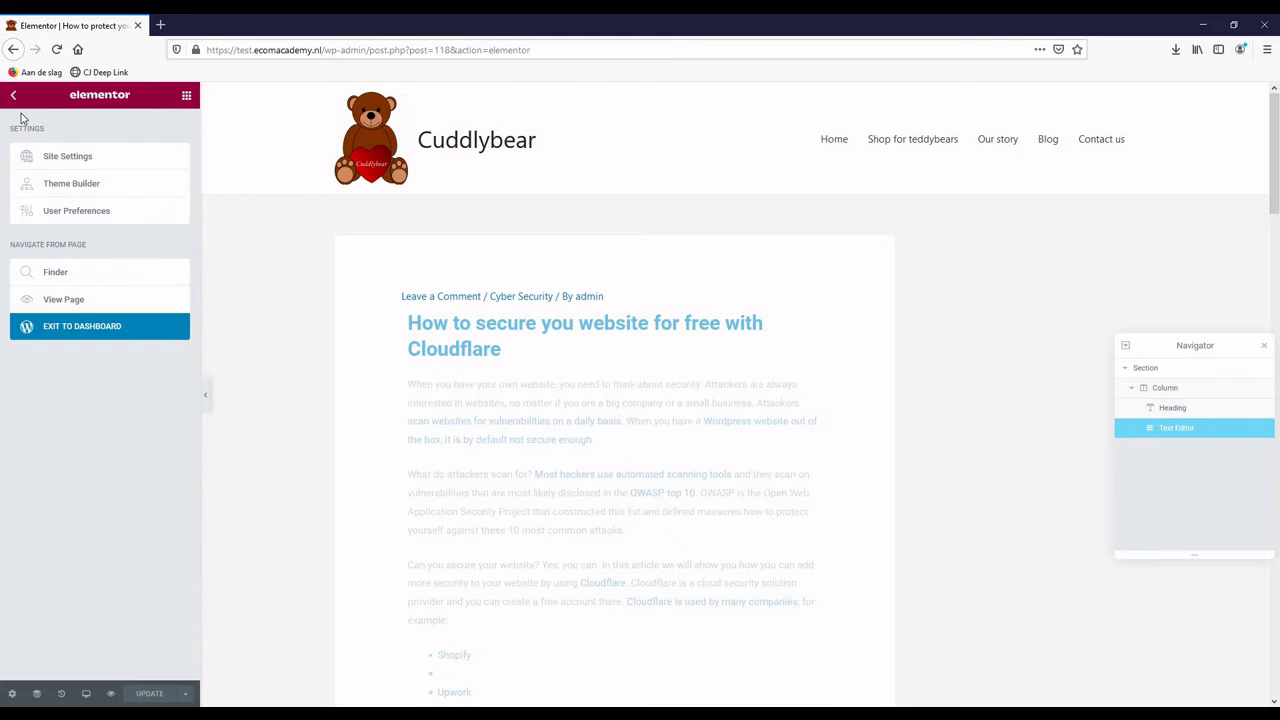
click(69, 305)
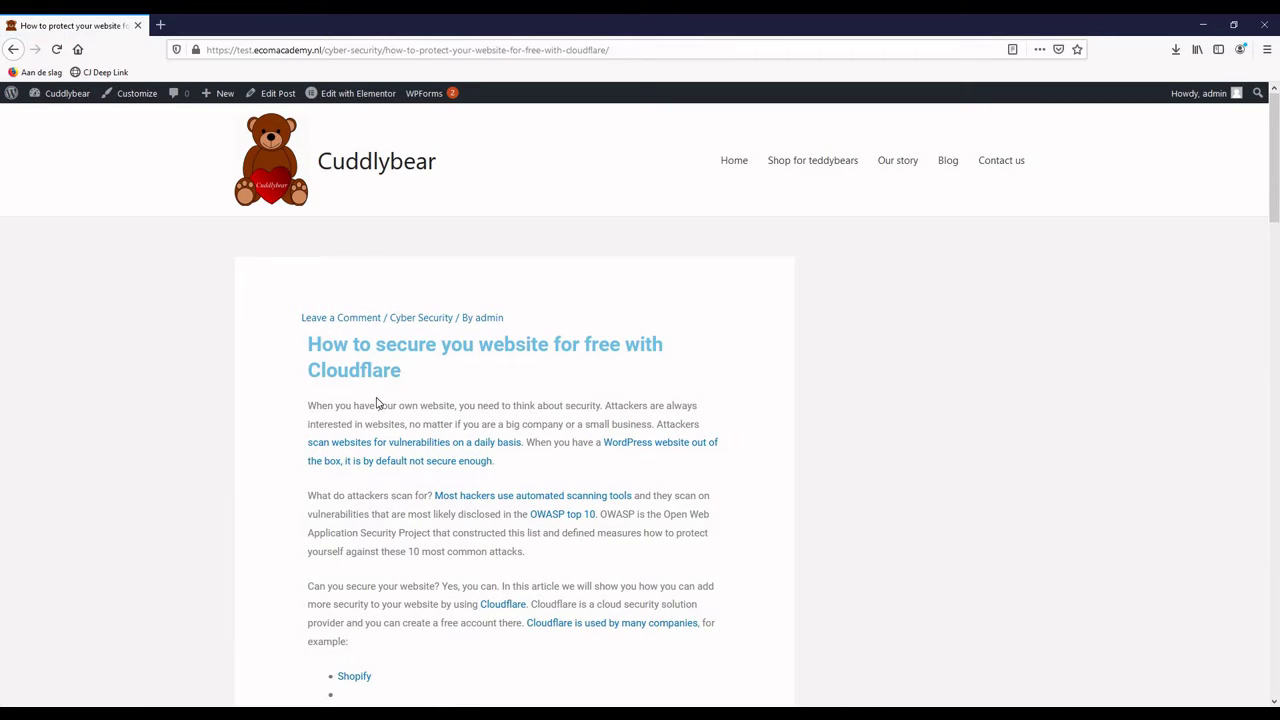
Step: Test the "scan websites for vulnerabilities on a daily basis" and "WordPress website out of the box" links, returning to the live post after each
scroll(378, 403, down, 1)
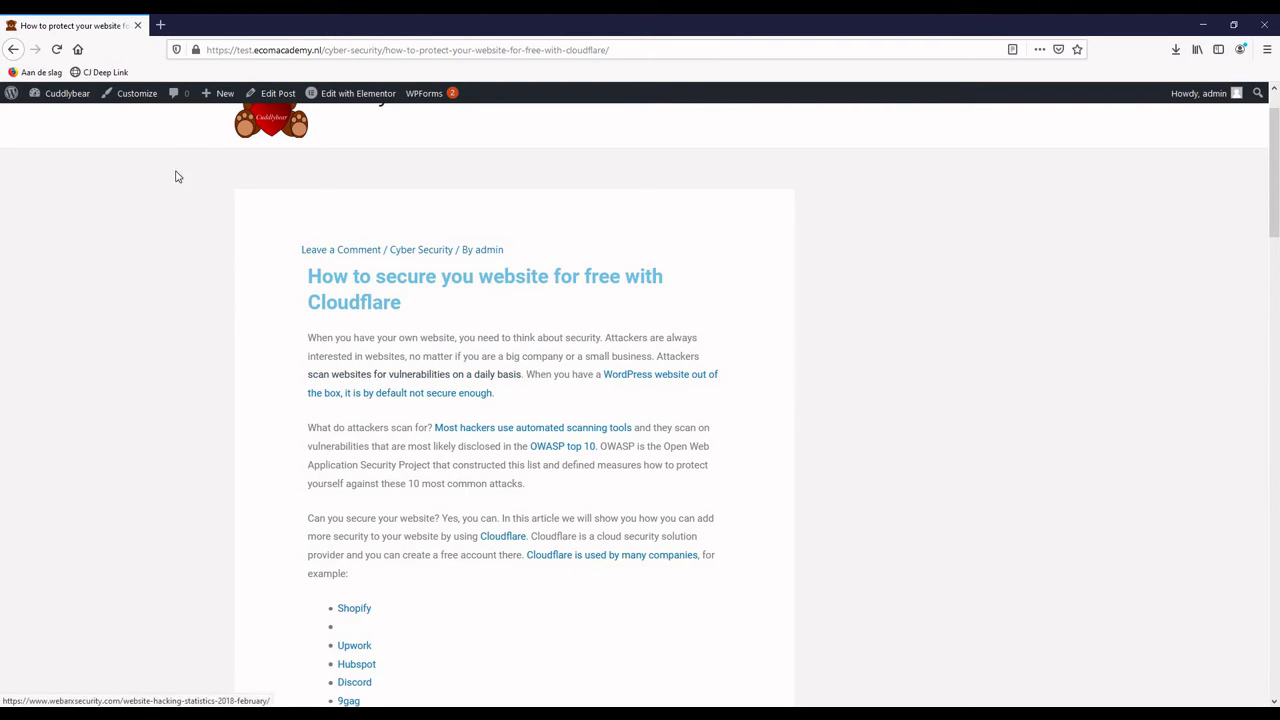
click(403, 384)
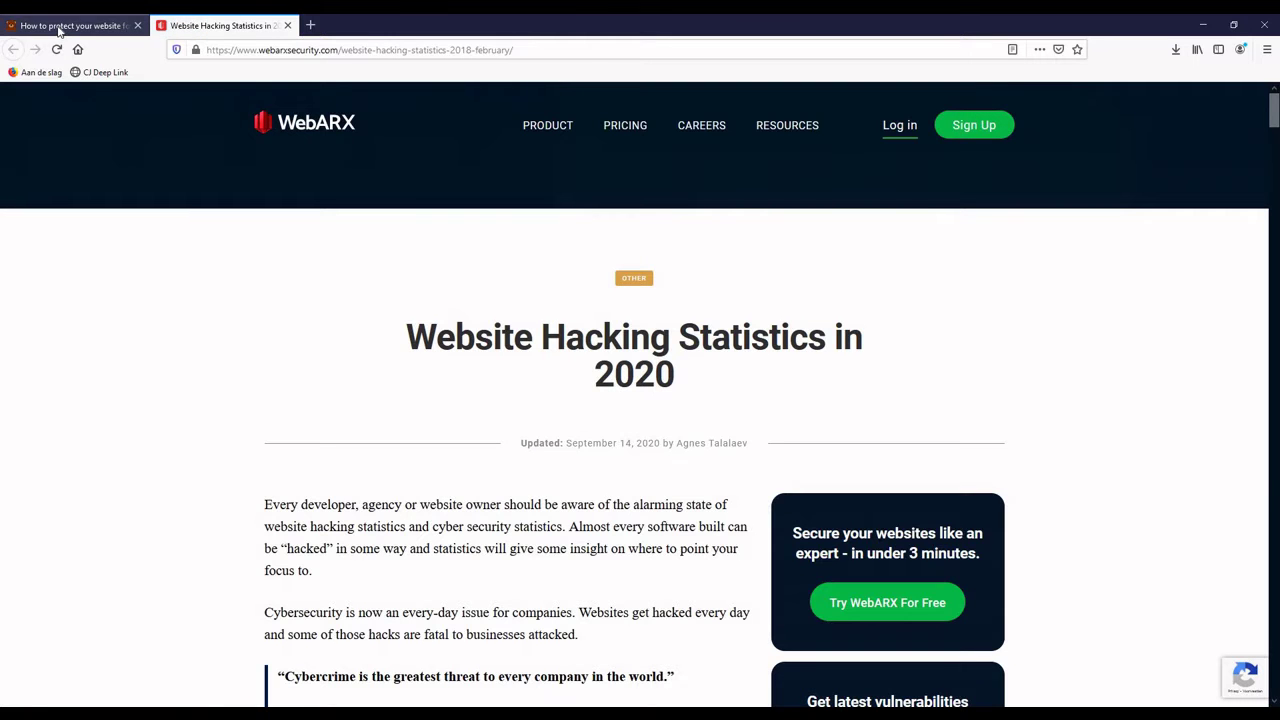
click(60, 25)
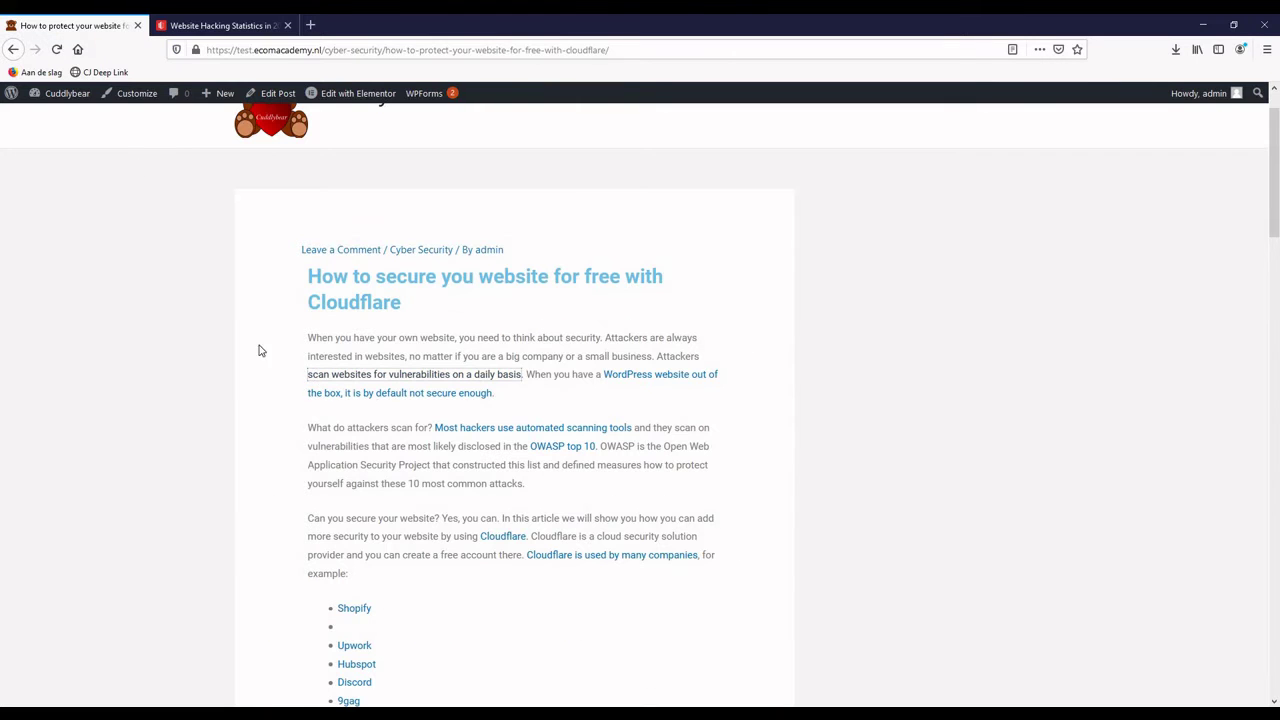
click(644, 376)
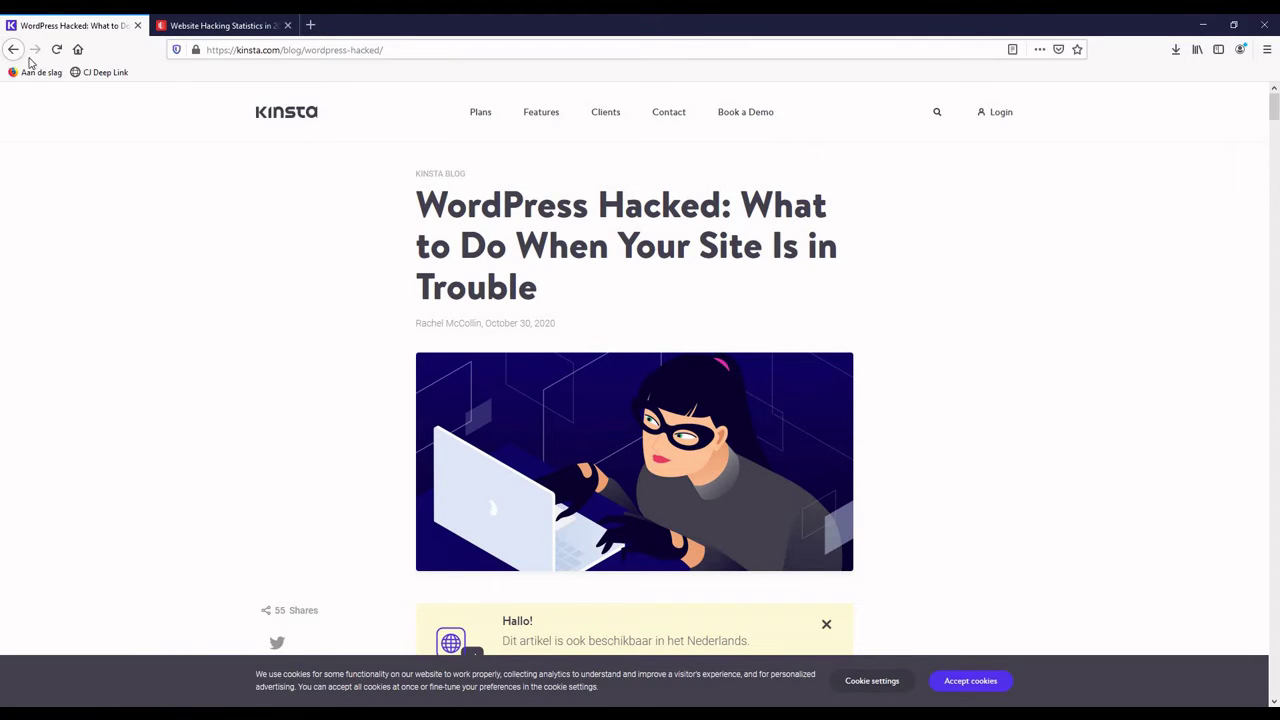
click(18, 51)
scroll(380, 420, down, 1)
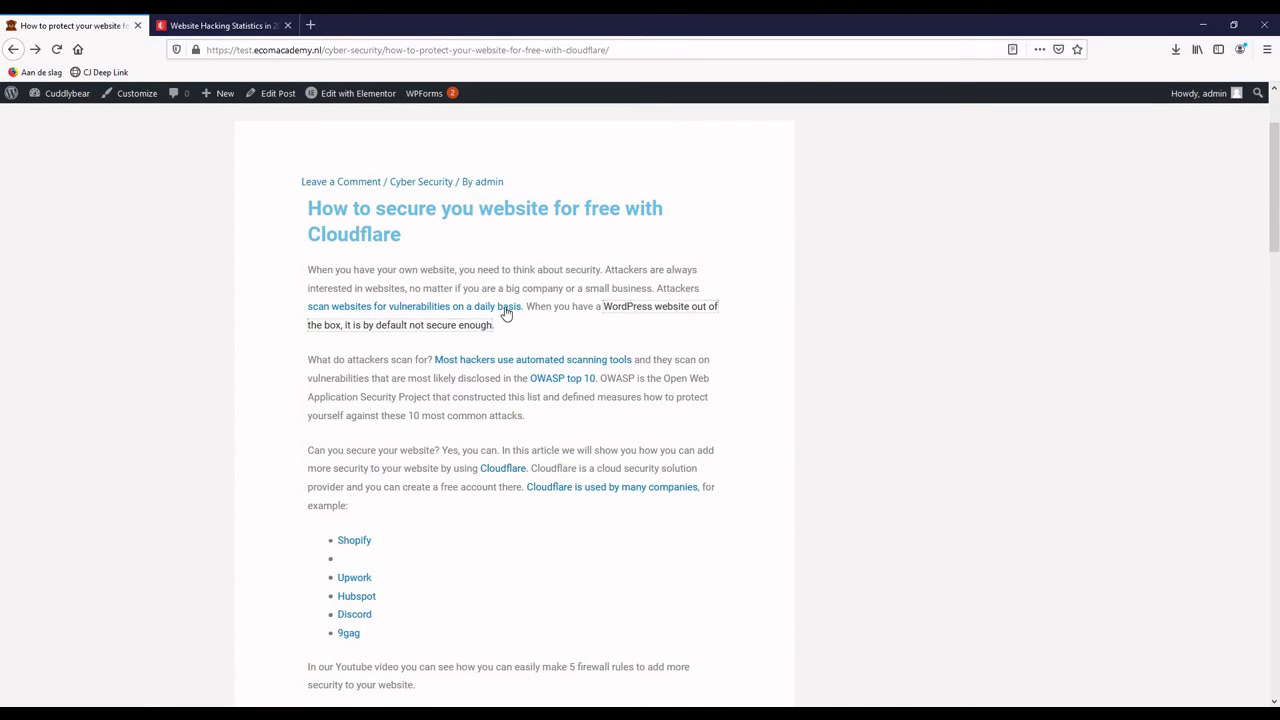
Step: Test the "scan websites for vulnerabilities on a daily basis" link again, return to the live post and look over the rest of the article
scroll(445, 455, up, 2)
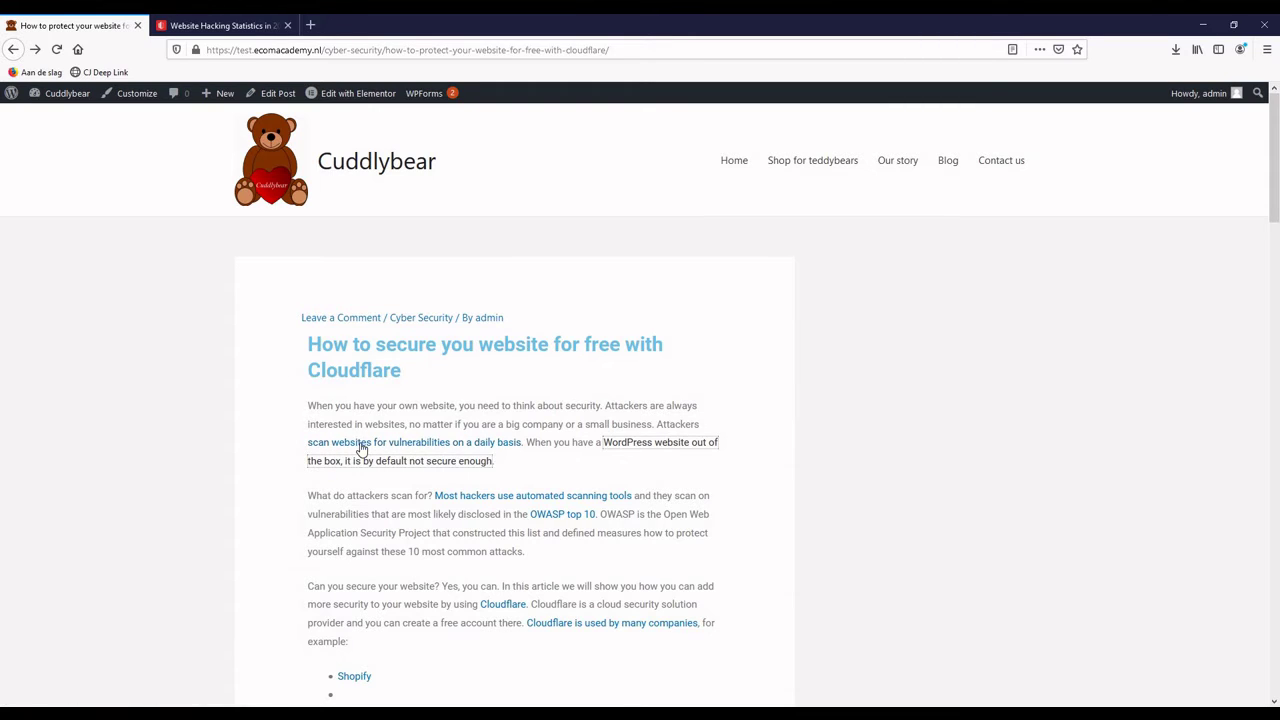
click(437, 449)
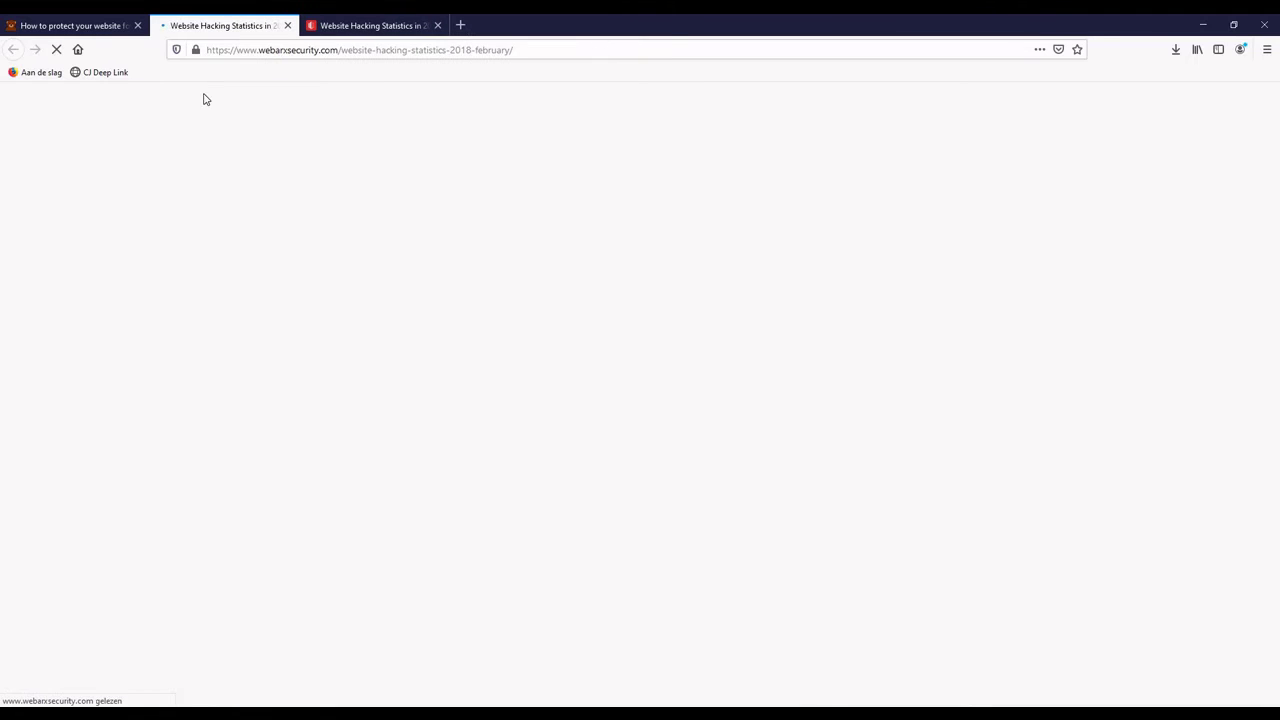
click(89, 25)
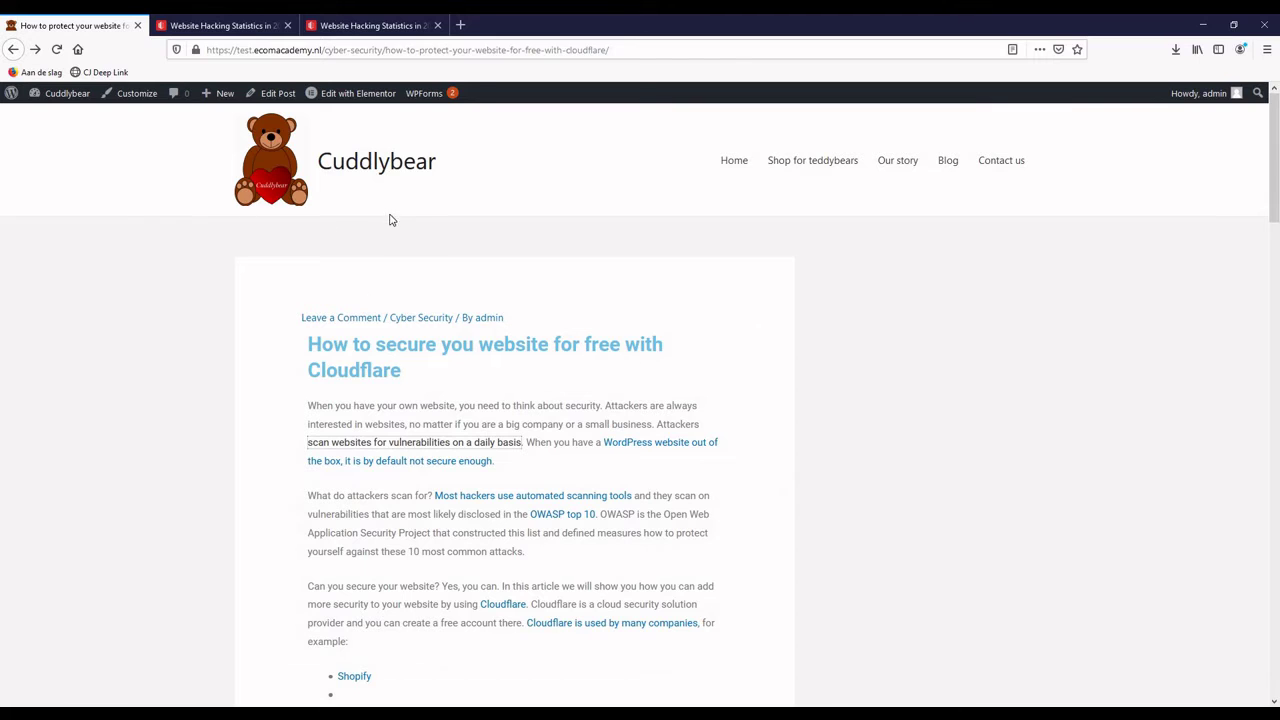
scroll(337, 451, down, 3)
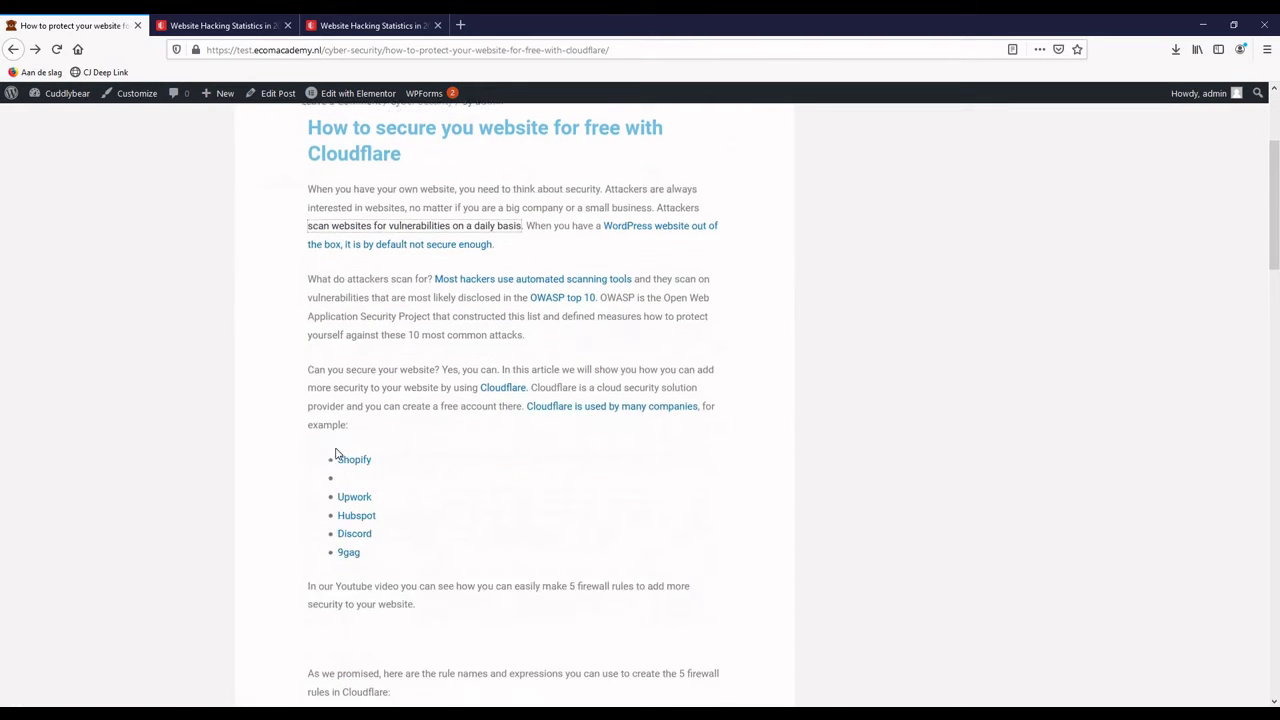
scroll(510, 531, down, 2)
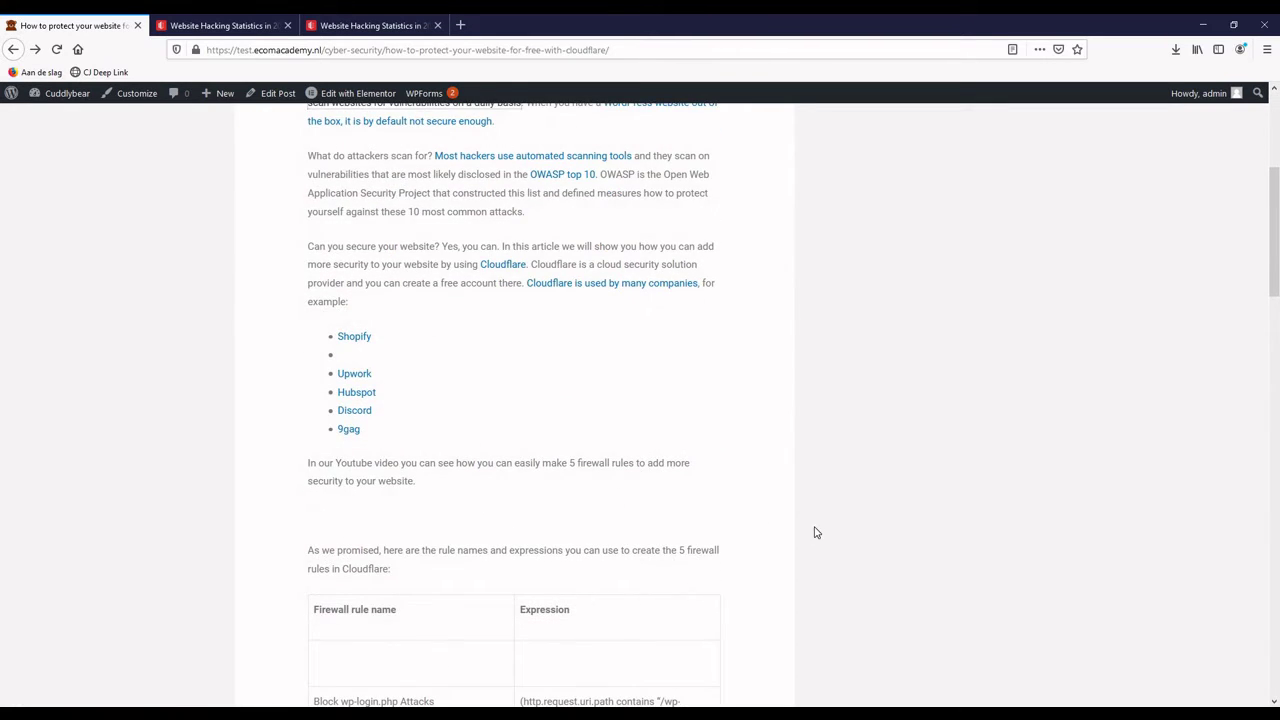
scroll(814, 531, down, 2)
scroll(655, 237, up, 2)
scroll(501, 457, down, 3)
scroll(503, 451, up, 8)
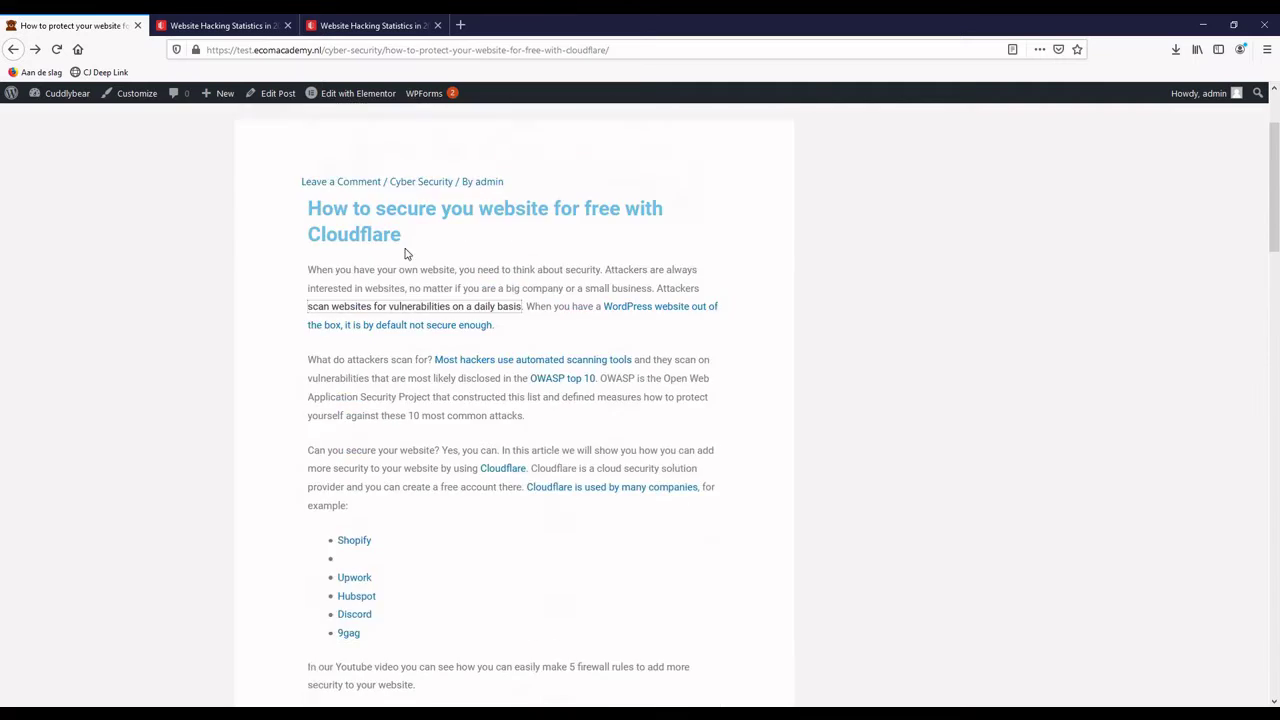
Step: Open the live post for editing in the WordPress dashboard and look through its post settings
click(281, 96)
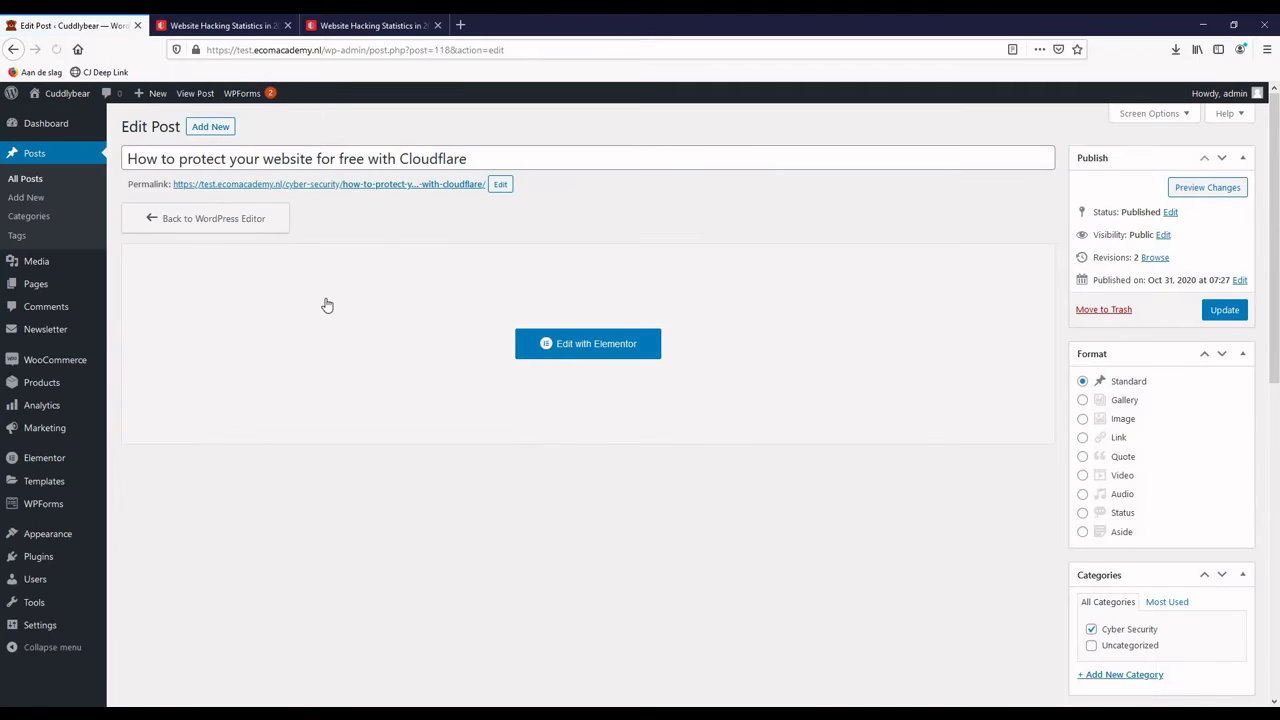
scroll(705, 486, down, 5)
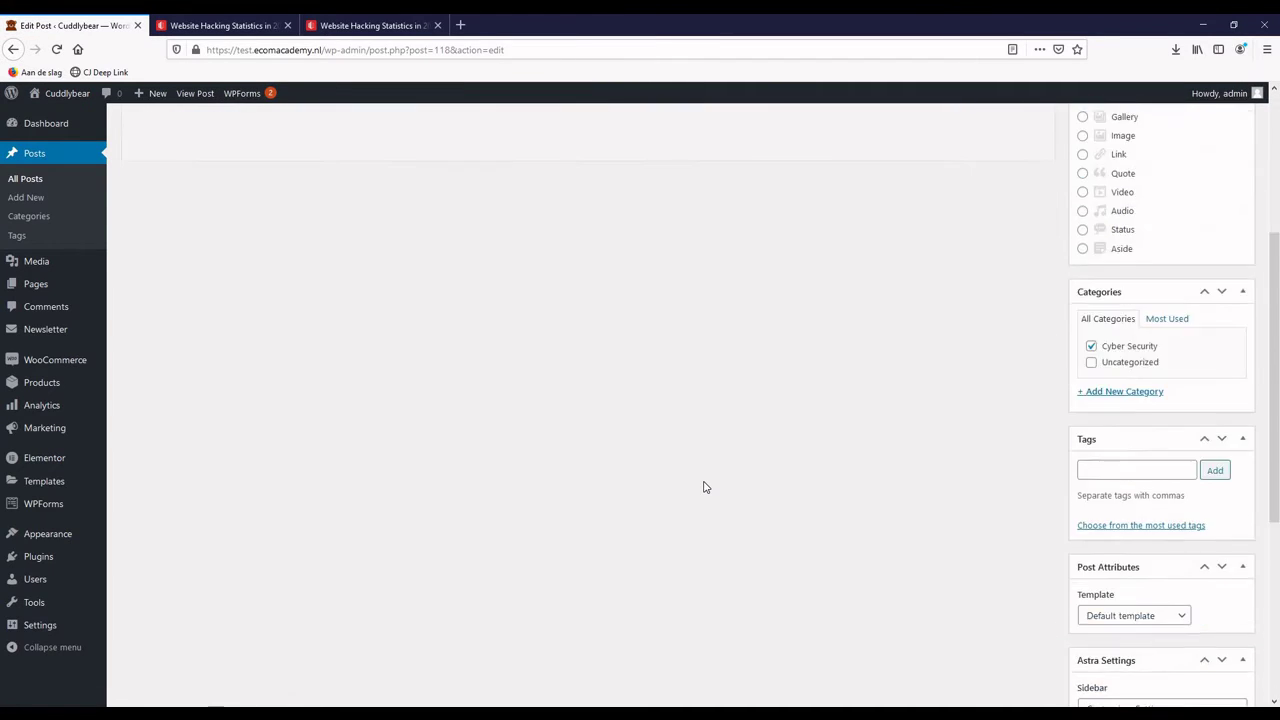
scroll(715, 450, up, 5)
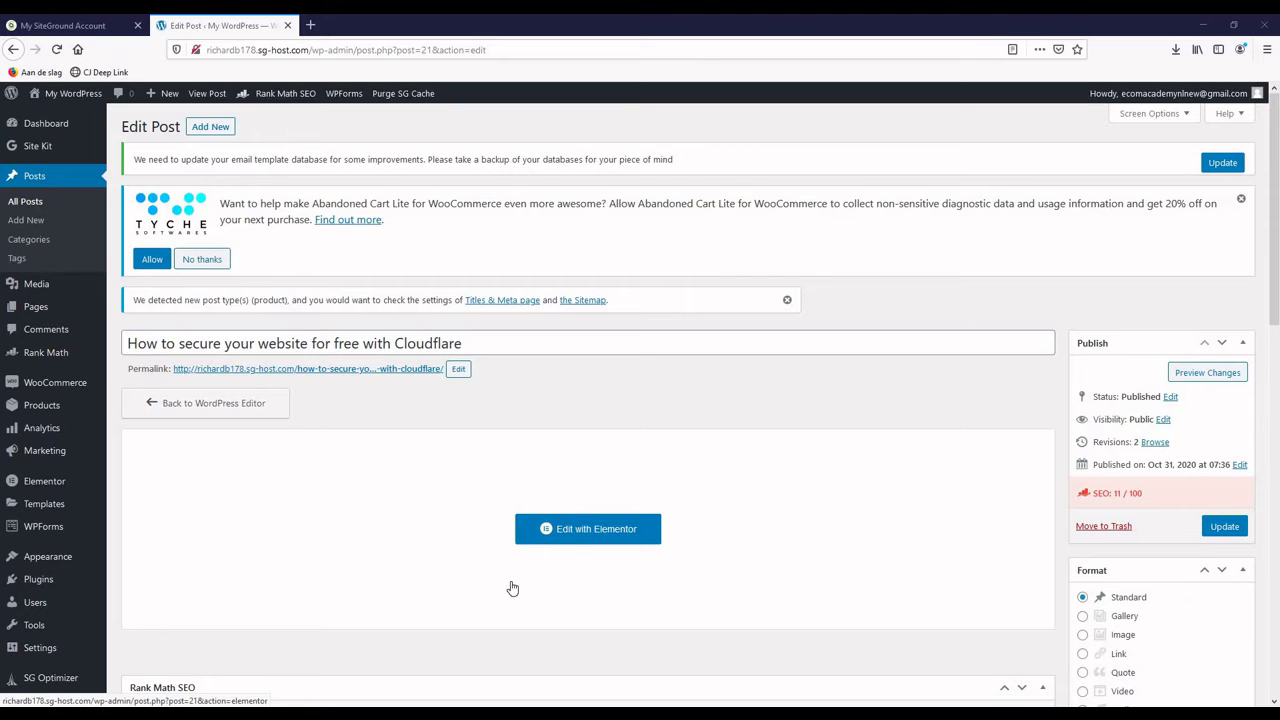
Step: Examine the Rank Math SEO section of the post, including its search preview and focus keyword setting
scroll(330, 524, down, 1)
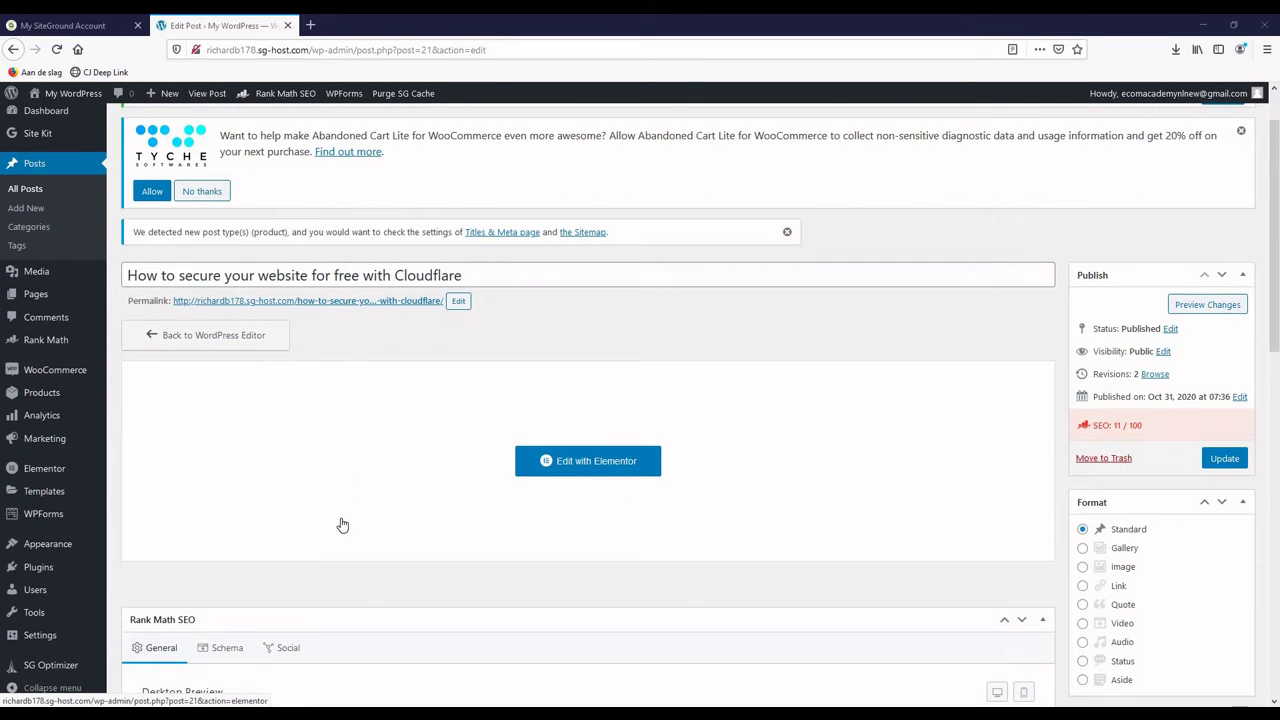
scroll(342, 524, up, 1)
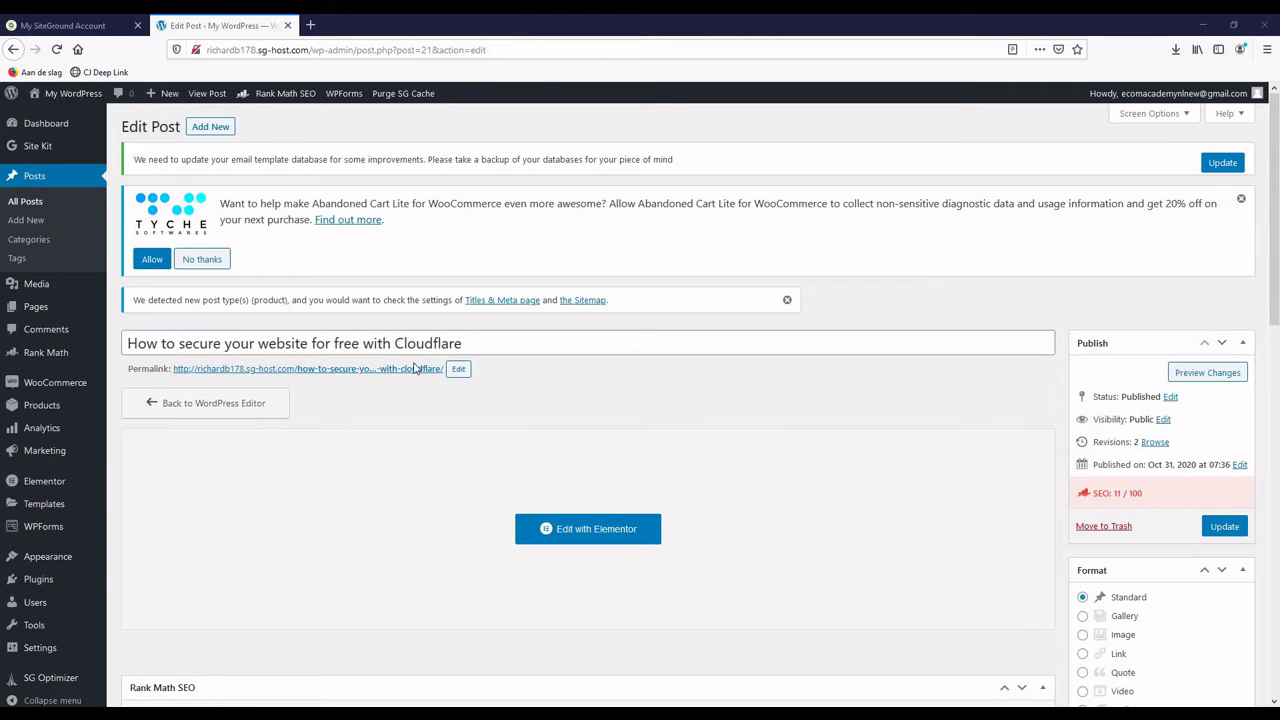
scroll(398, 431, down, 5)
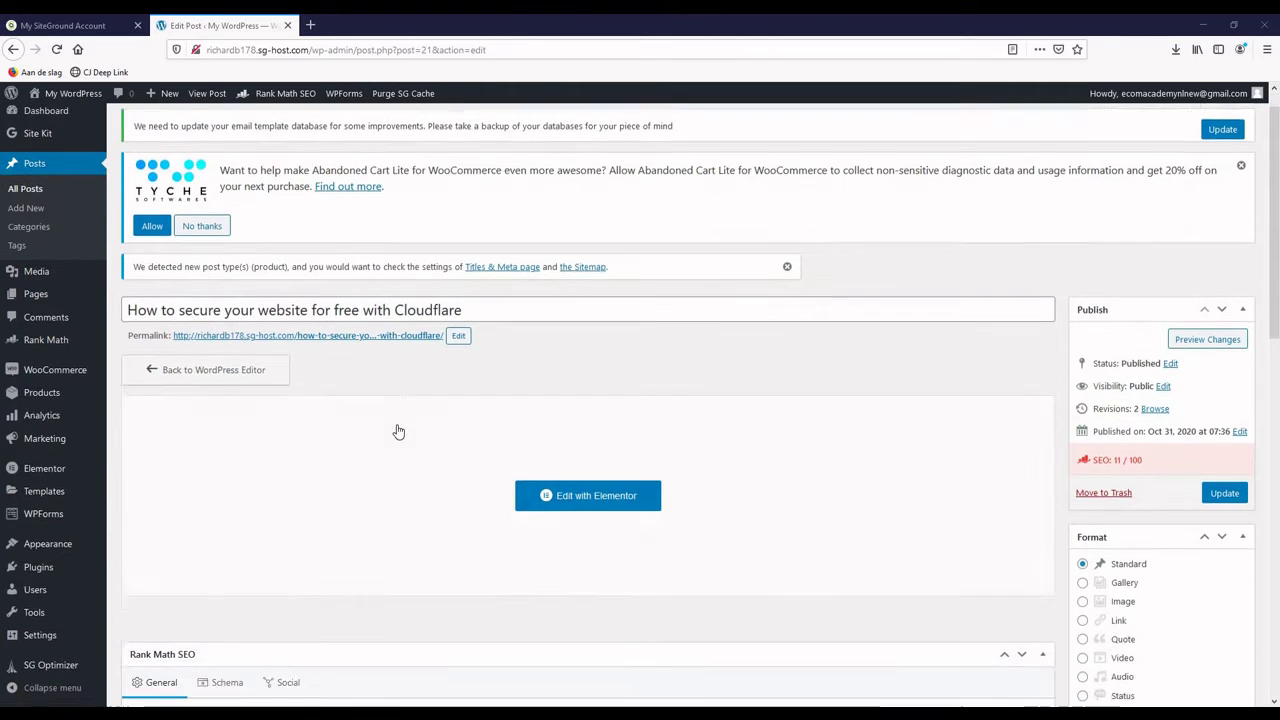
scroll(398, 431, down, 1)
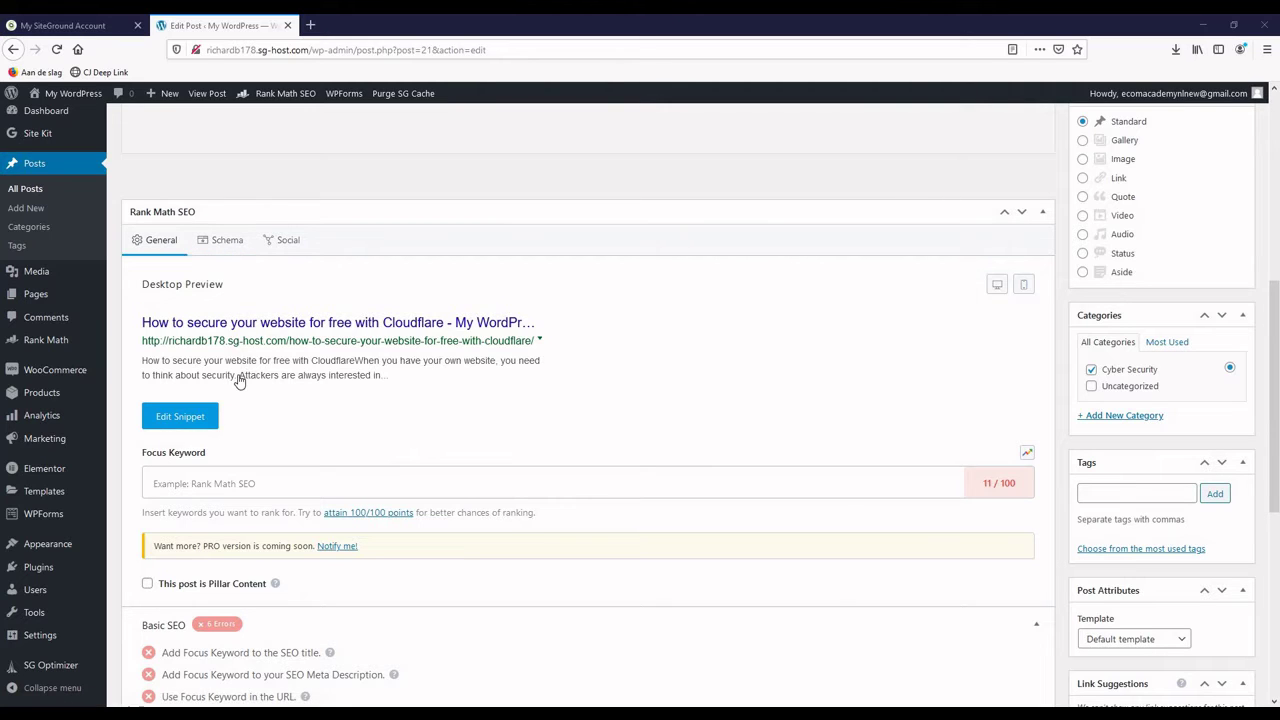
scroll(239, 380, down, 1)
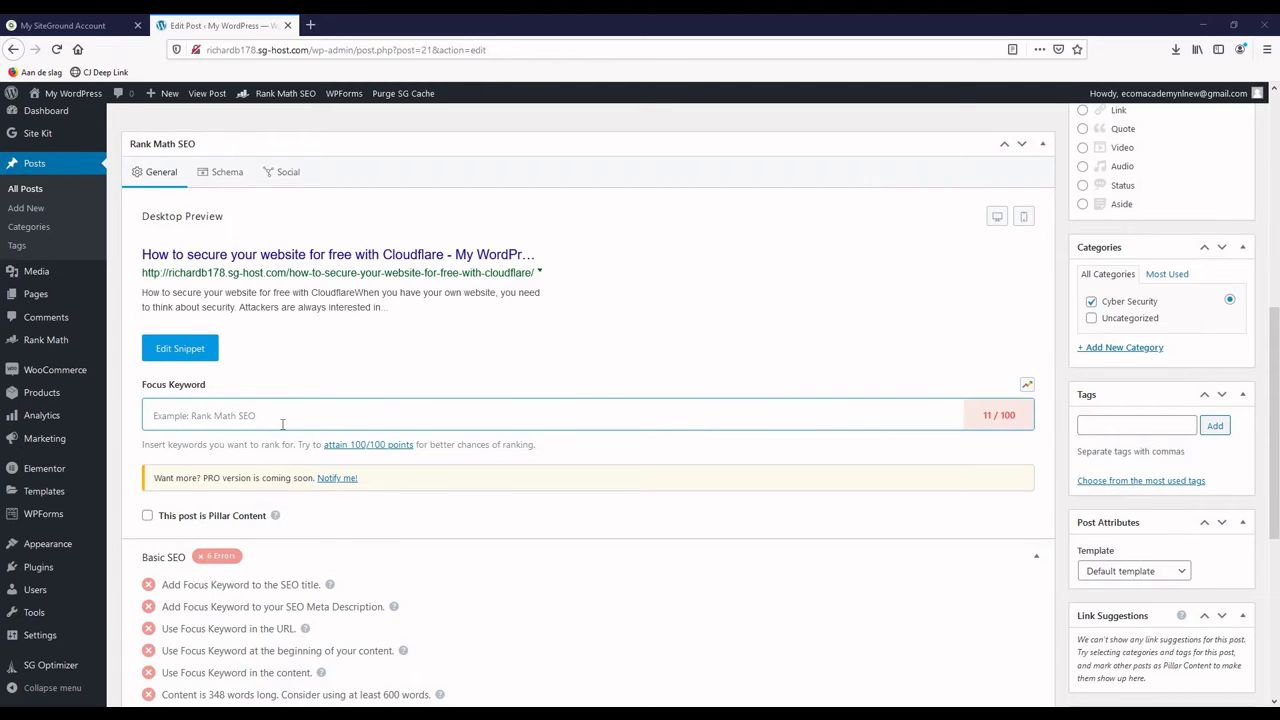
scroll(281, 429, up, 8)
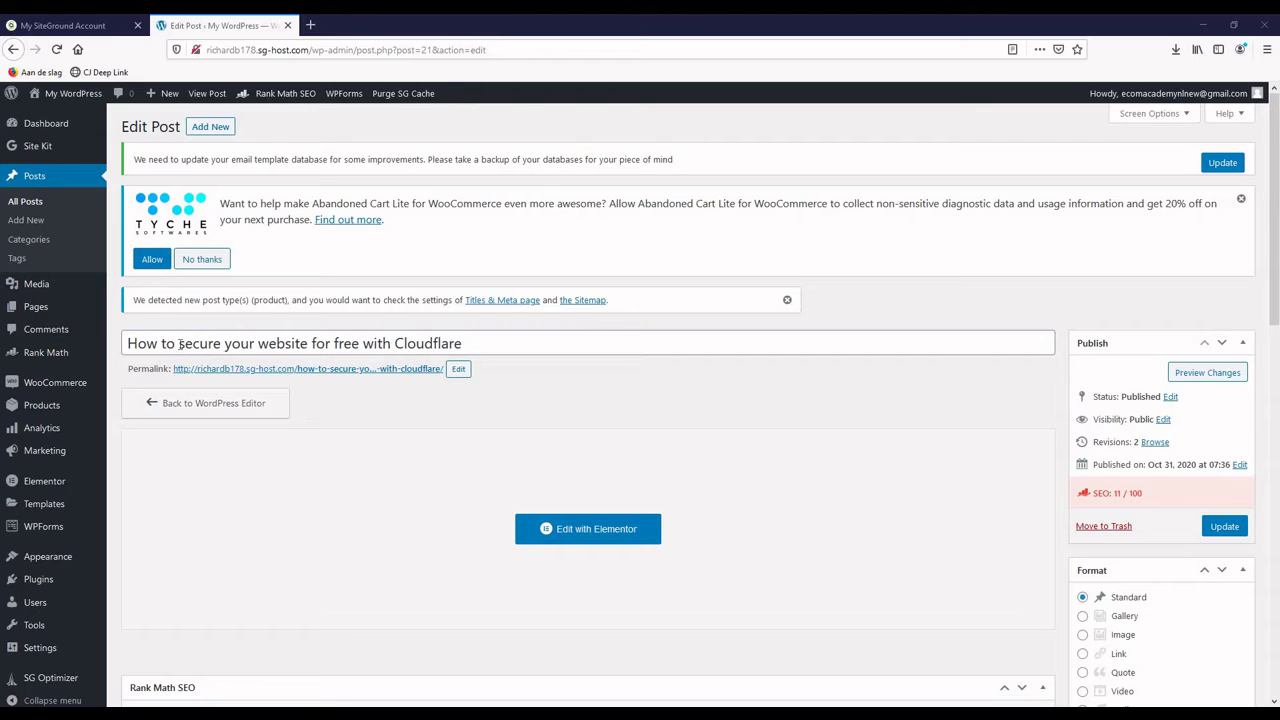
Step: Copy the phrase "secure your website" from the post title
double_click(181, 345)
drag(285, 344, 308, 344)
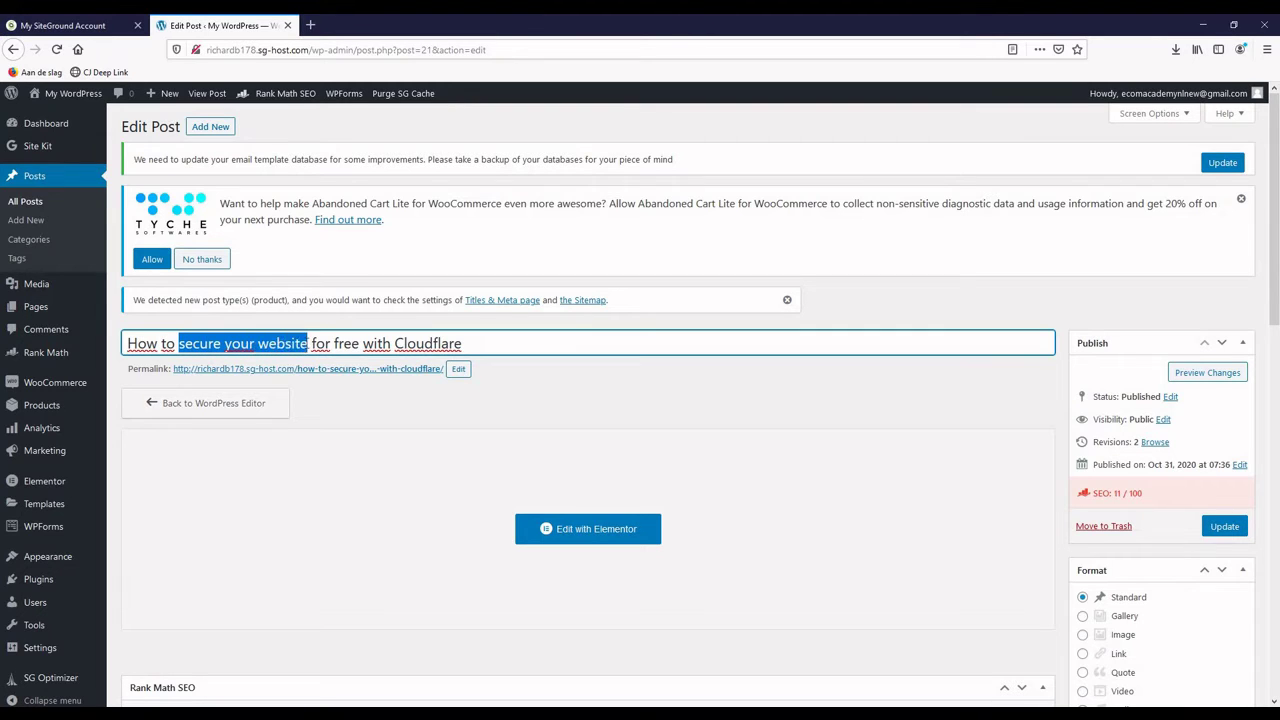
click(443, 342)
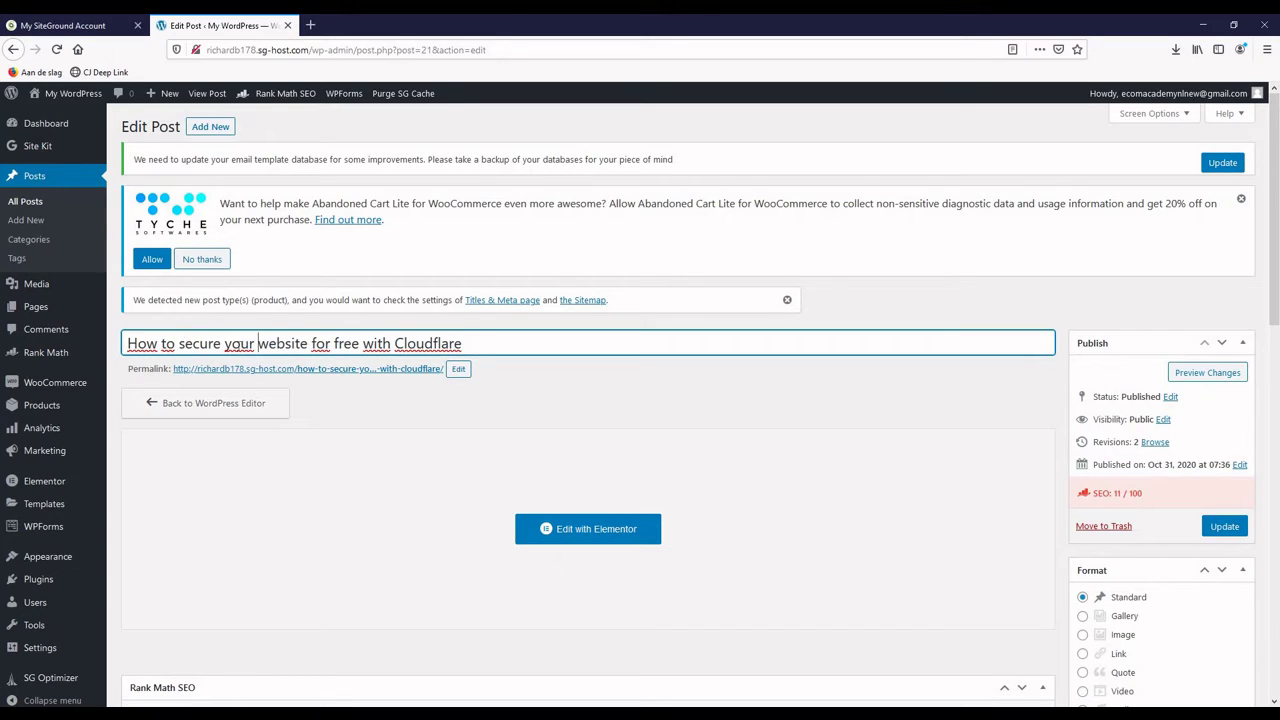
drag(180, 343, 308, 343)
right_click(304, 343)
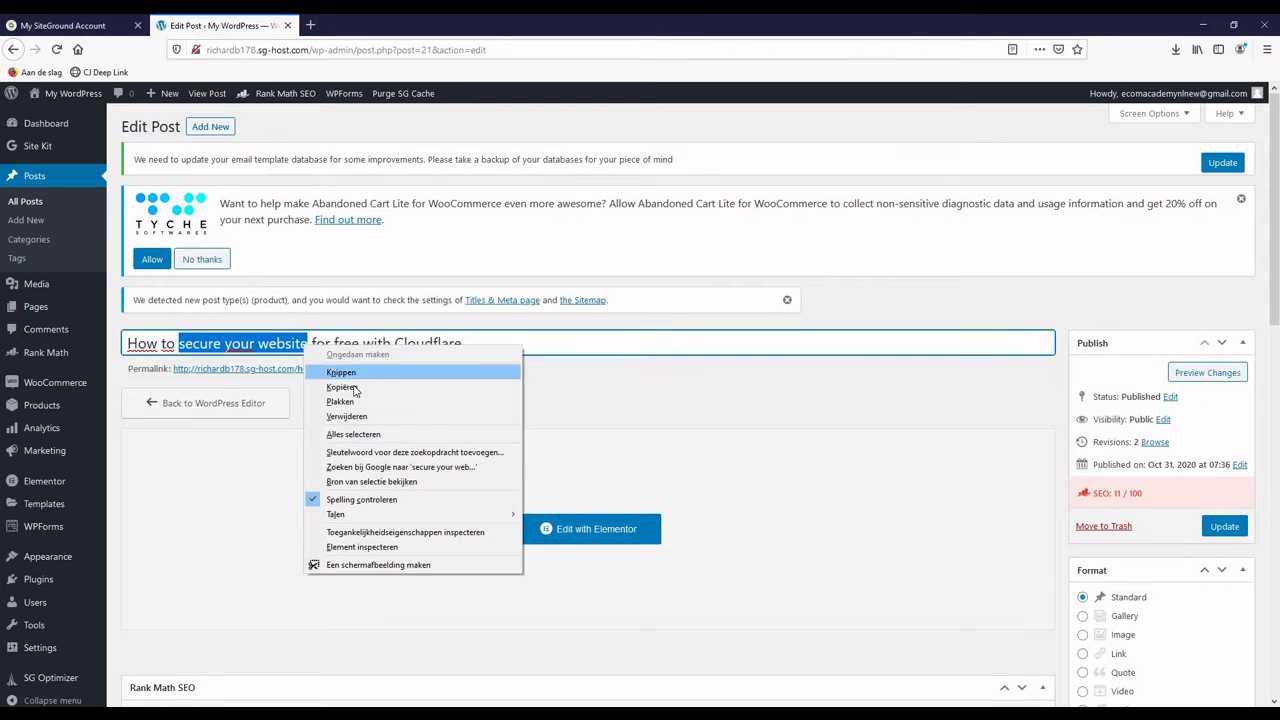
click(340, 391)
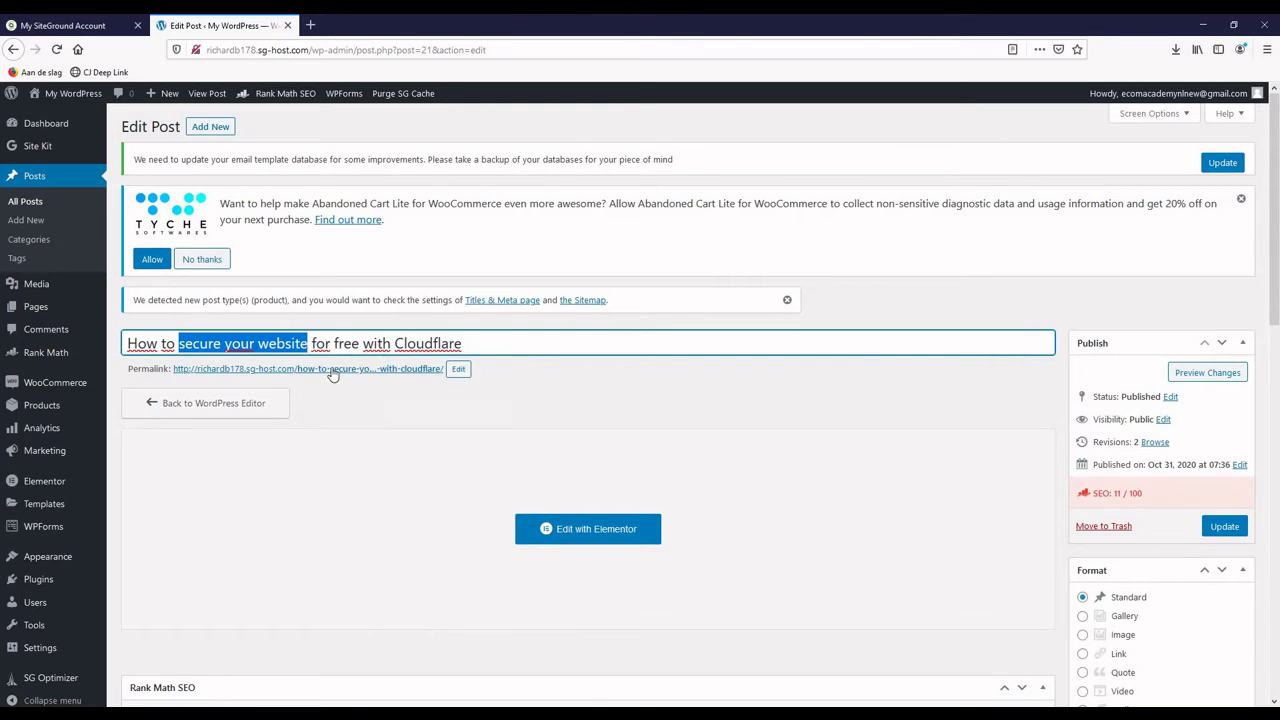
Step: Copy the word "Cloudflare" from the post title
double_click(425, 343)
right_click(425, 343)
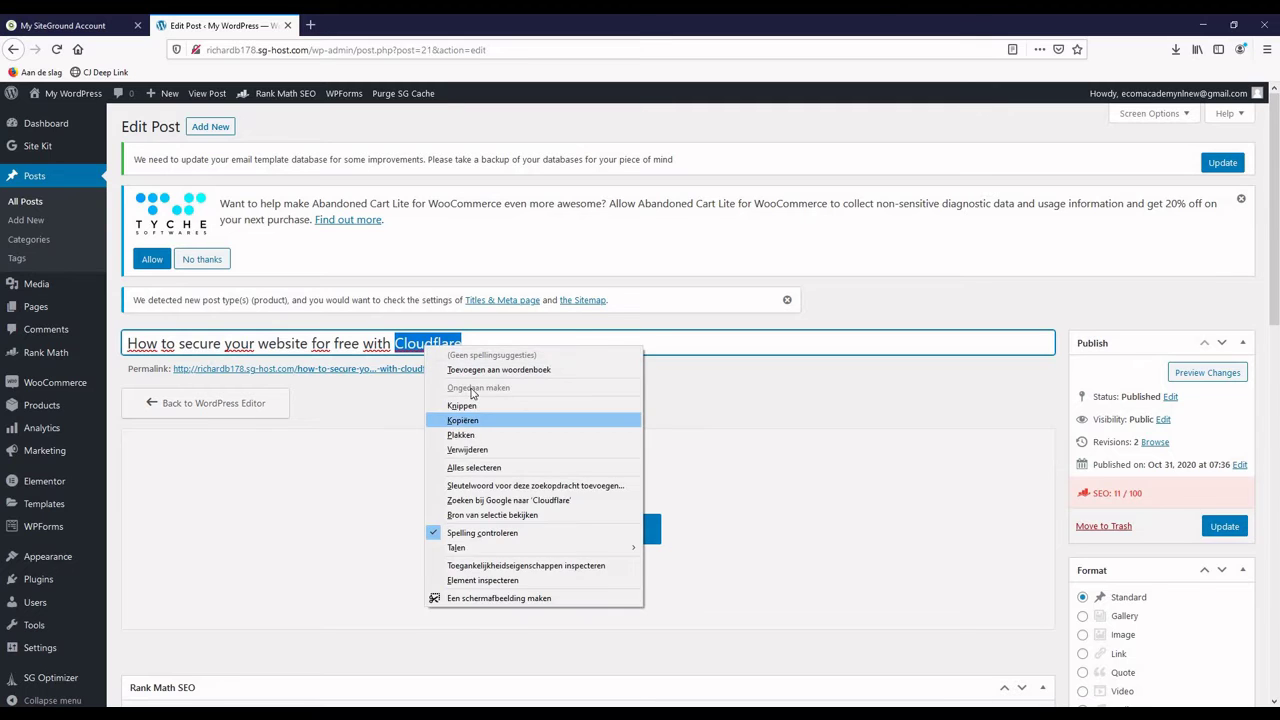
click(474, 393)
click(471, 350)
scroll(222, 467, down, 1)
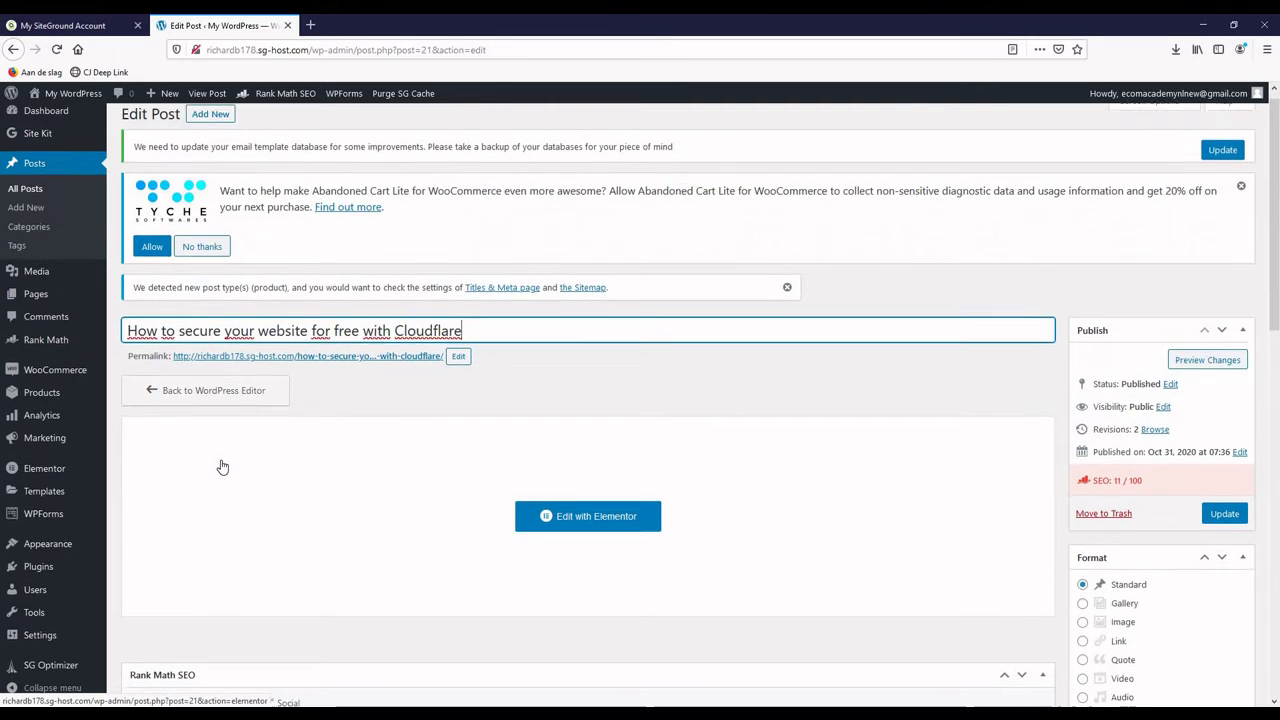
scroll(234, 423, up, 1)
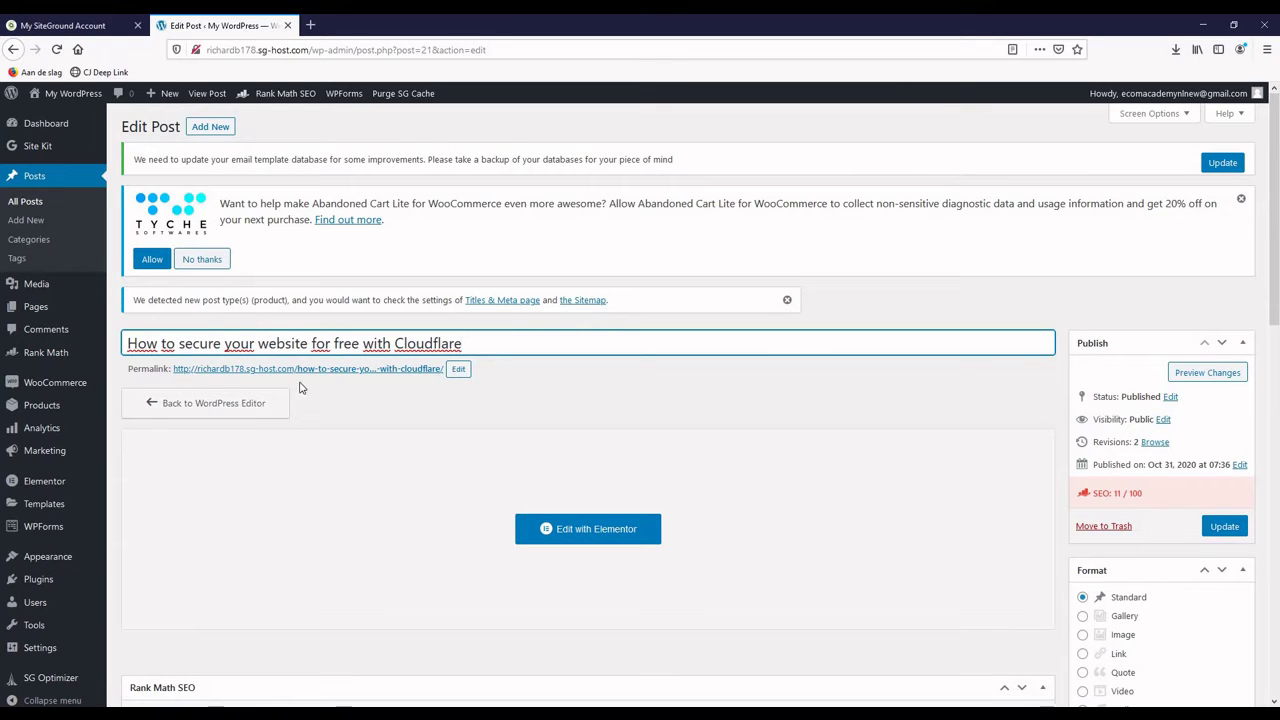
Step: Open the post's permalink in a new tab and read through the article down to the firewall rules table
right_click(312, 378)
click(345, 384)
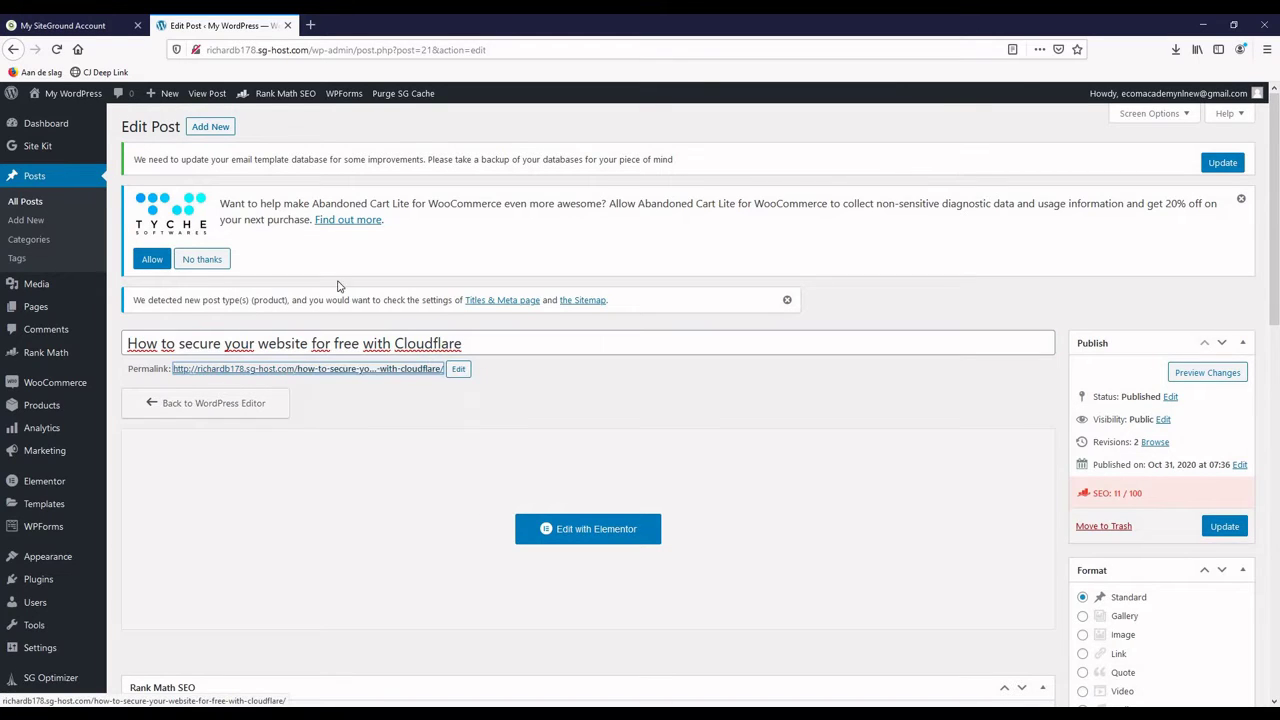
click(355, 26)
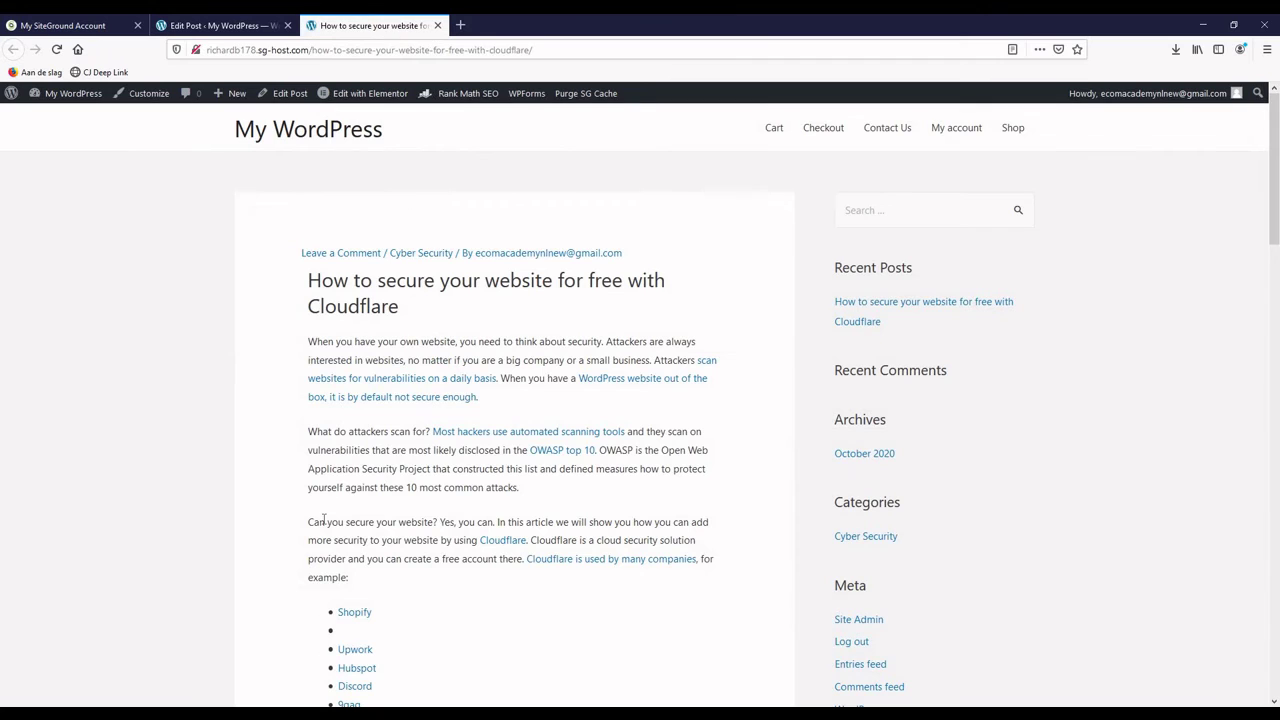
scroll(325, 520, down, 3)
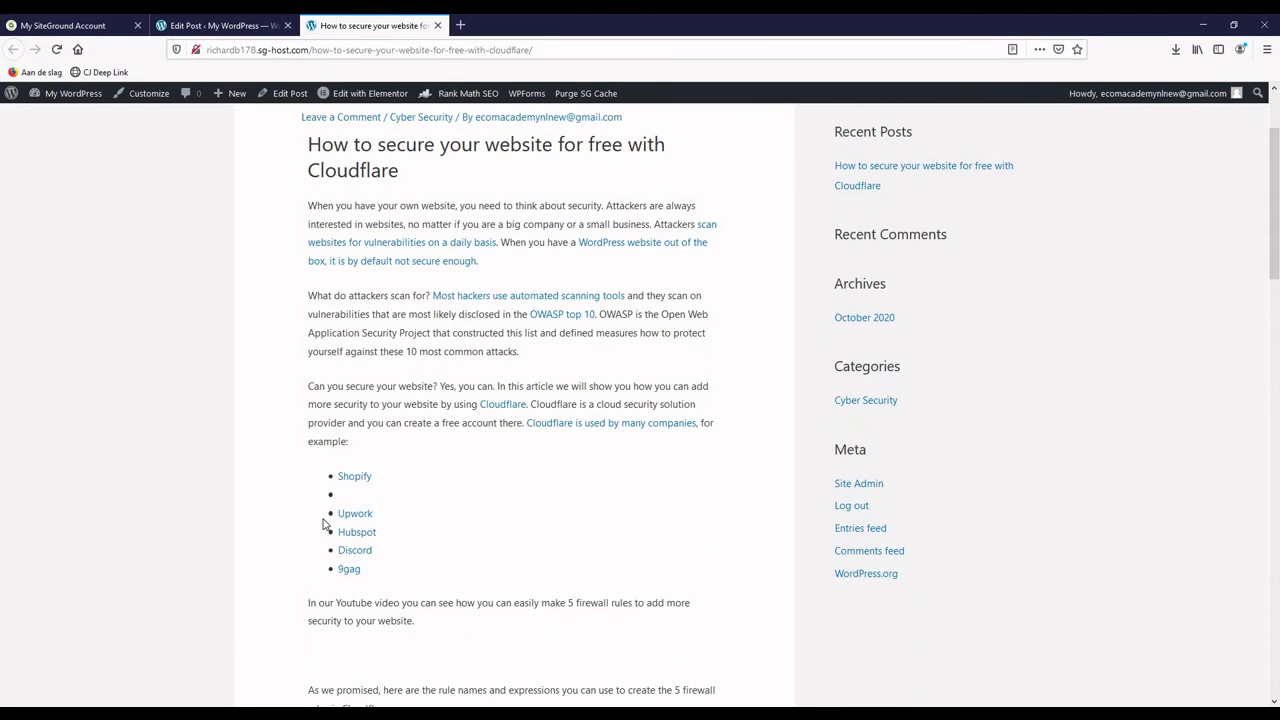
scroll(325, 550, down, 3)
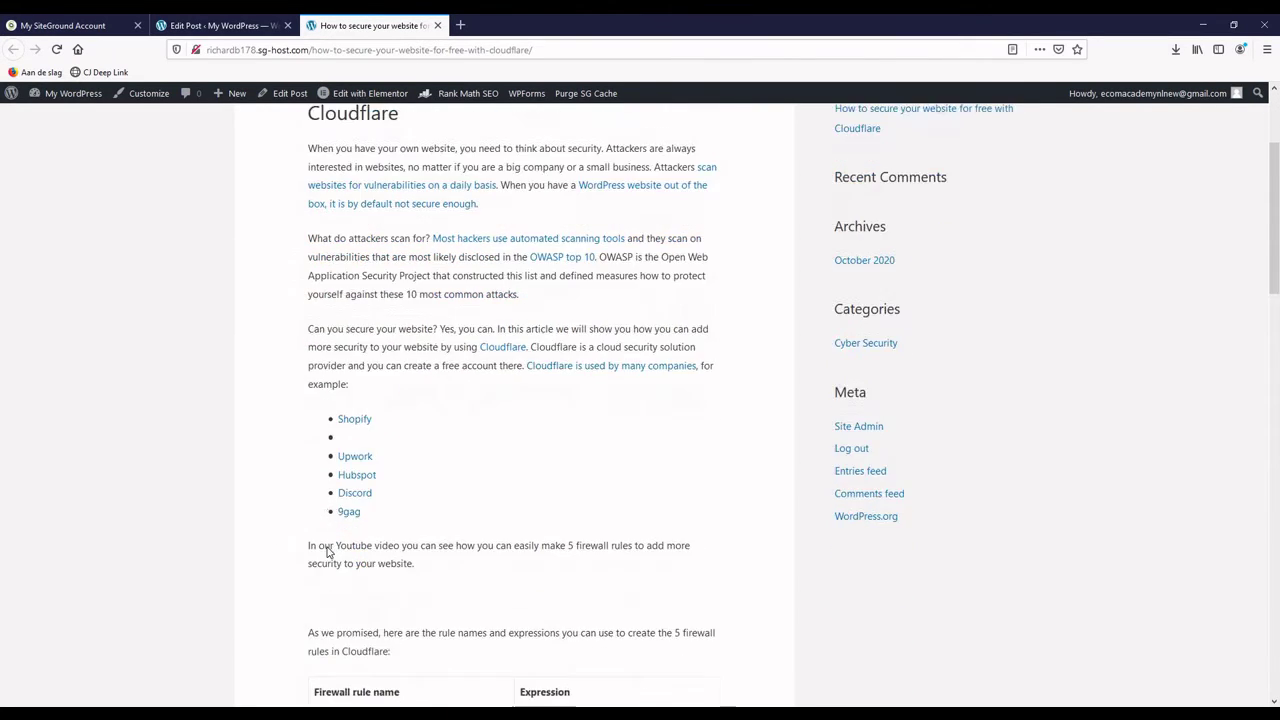
scroll(326, 551, down, 4)
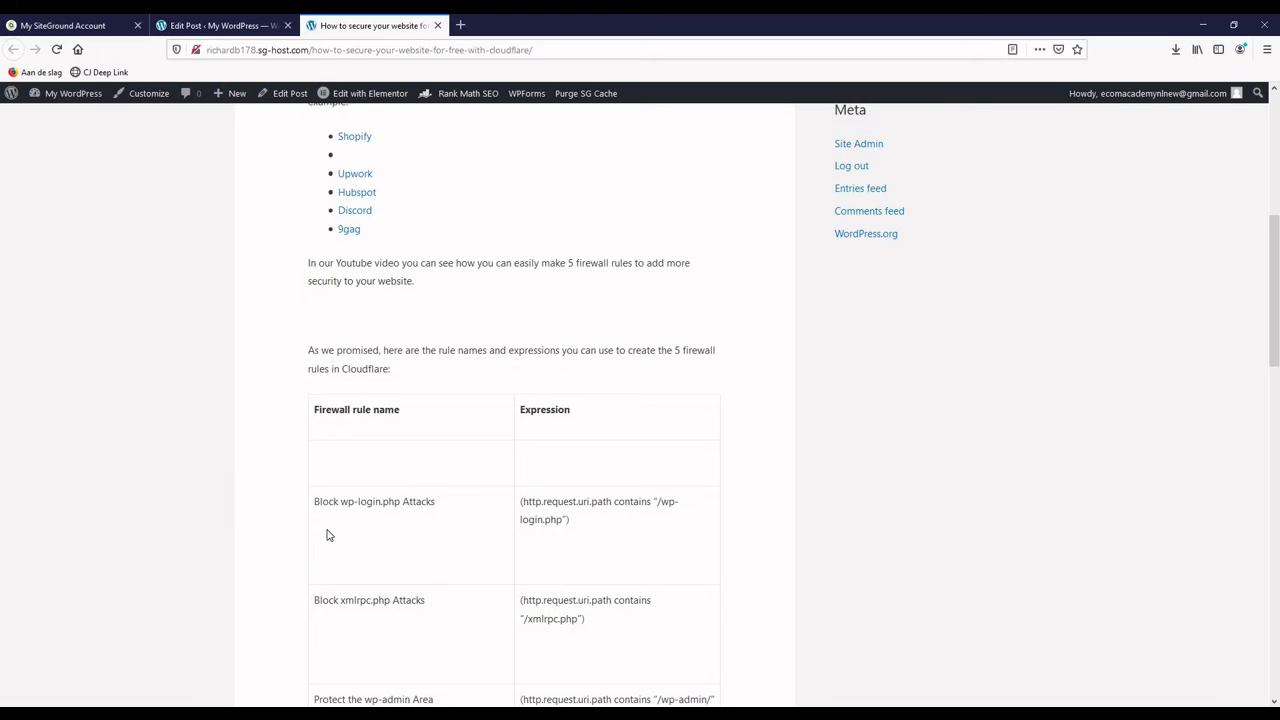
scroll(326, 535, down, 3)
scroll(263, 90, down, 2)
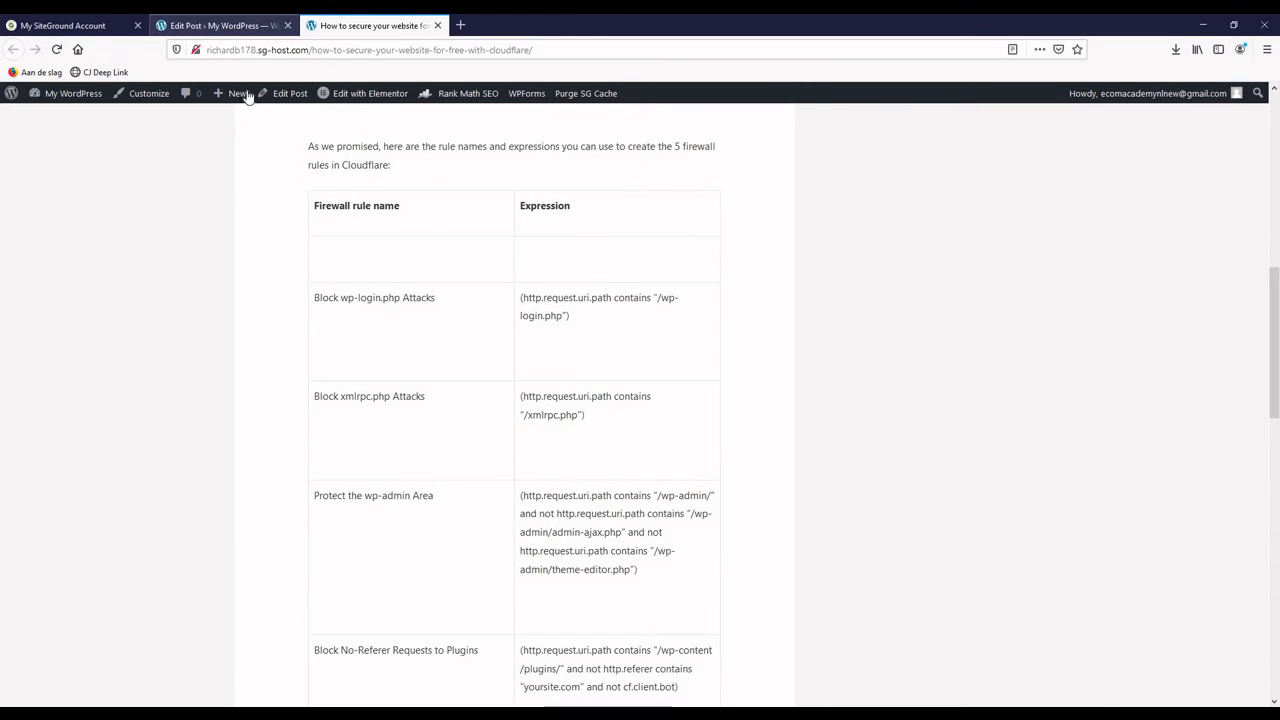
Step: Return to the post editor and add "Cloudflare" as the Rank Math focus keyword
click(220, 25)
scroll(277, 507, down, 4)
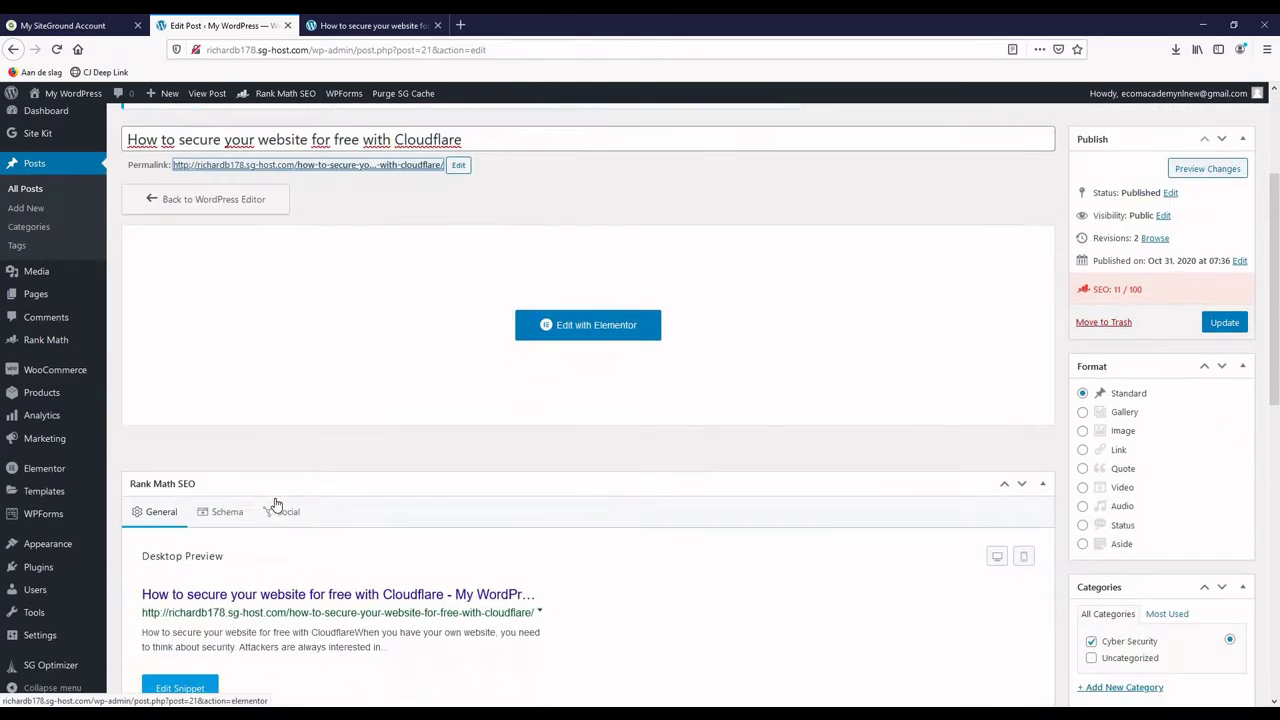
scroll(374, 514, down, 5)
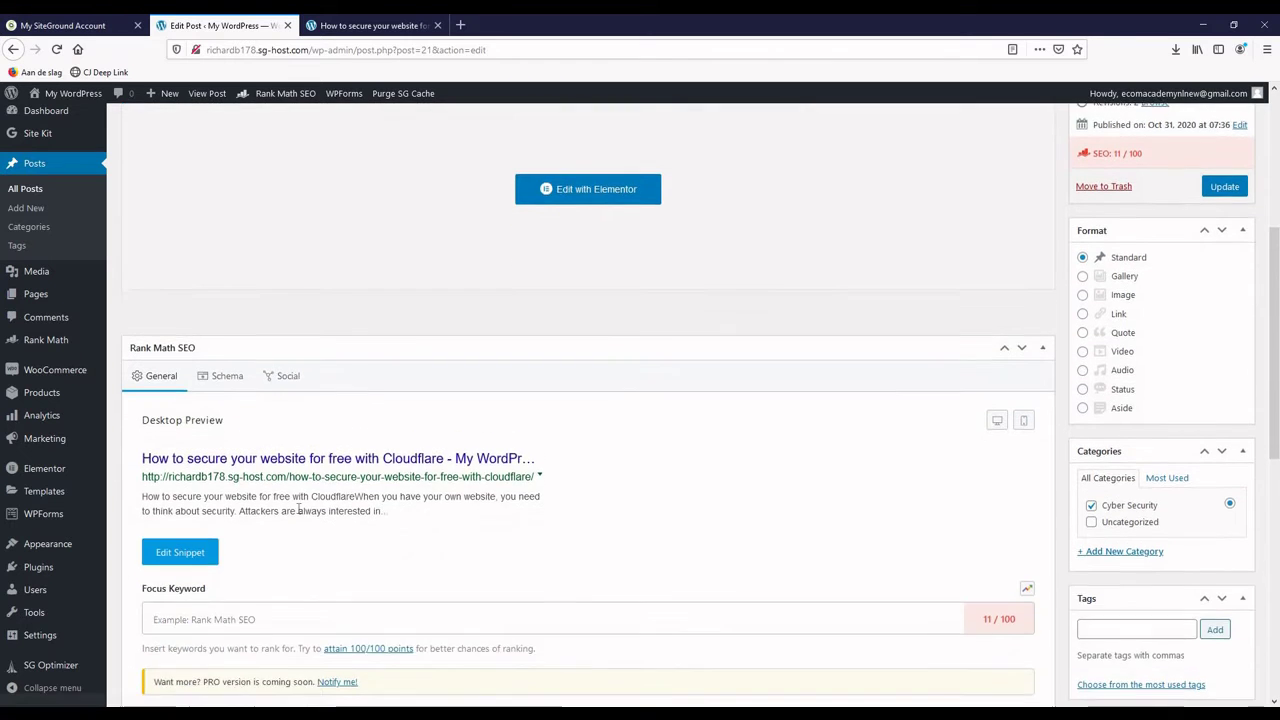
click(236, 483)
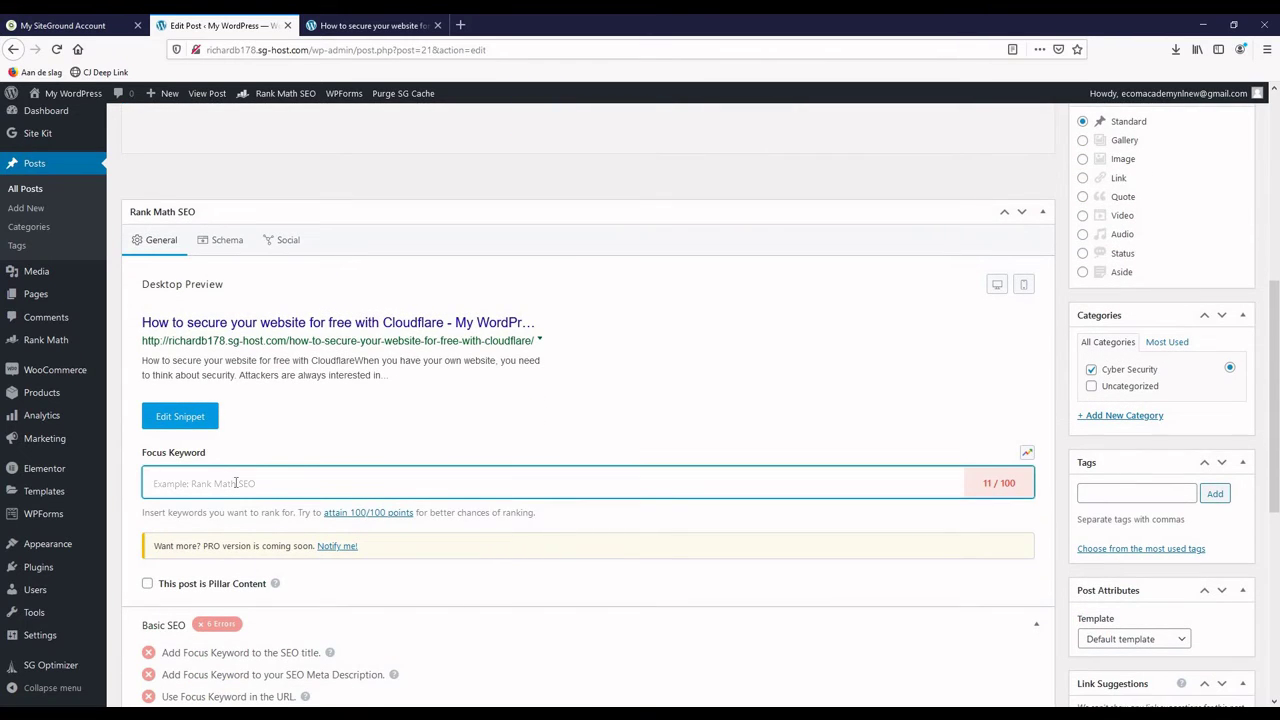
key(ctrl+v)
click(123, 435)
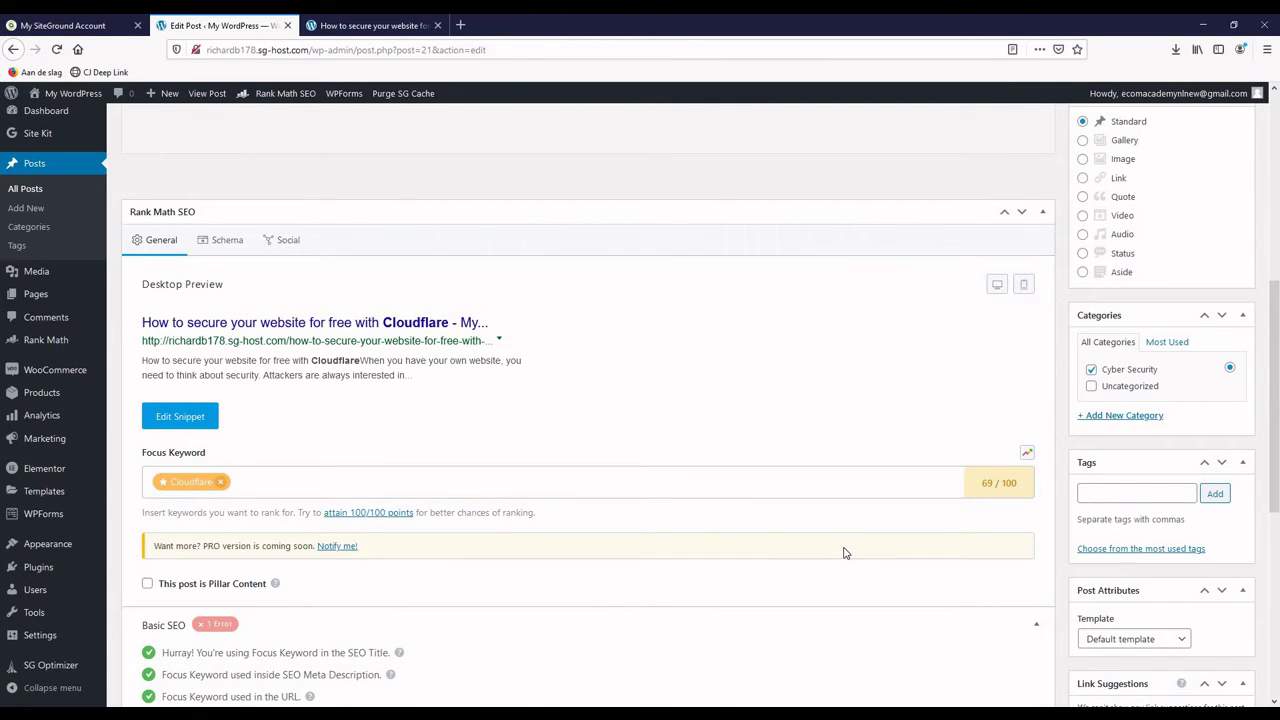
Step: Check the post's SEO score in the publish settings and beside the focus keyword
scroll(843, 553, up, 5)
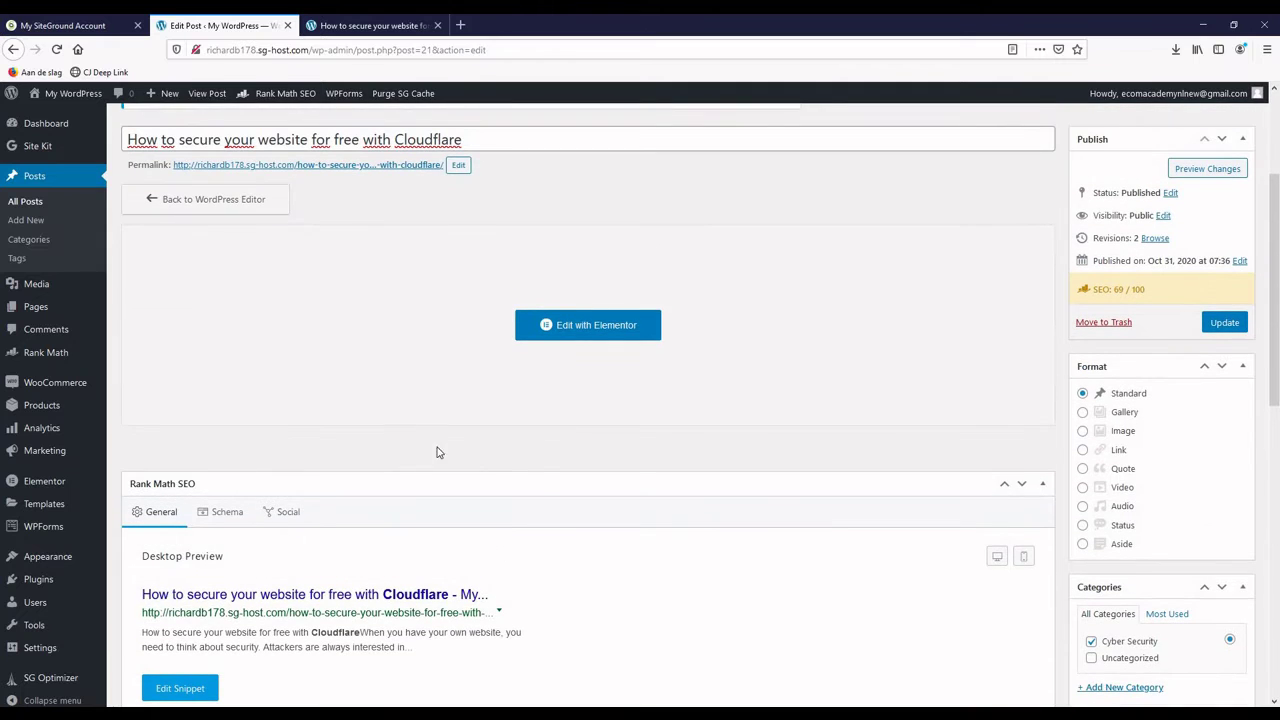
scroll(243, 551, down, 3)
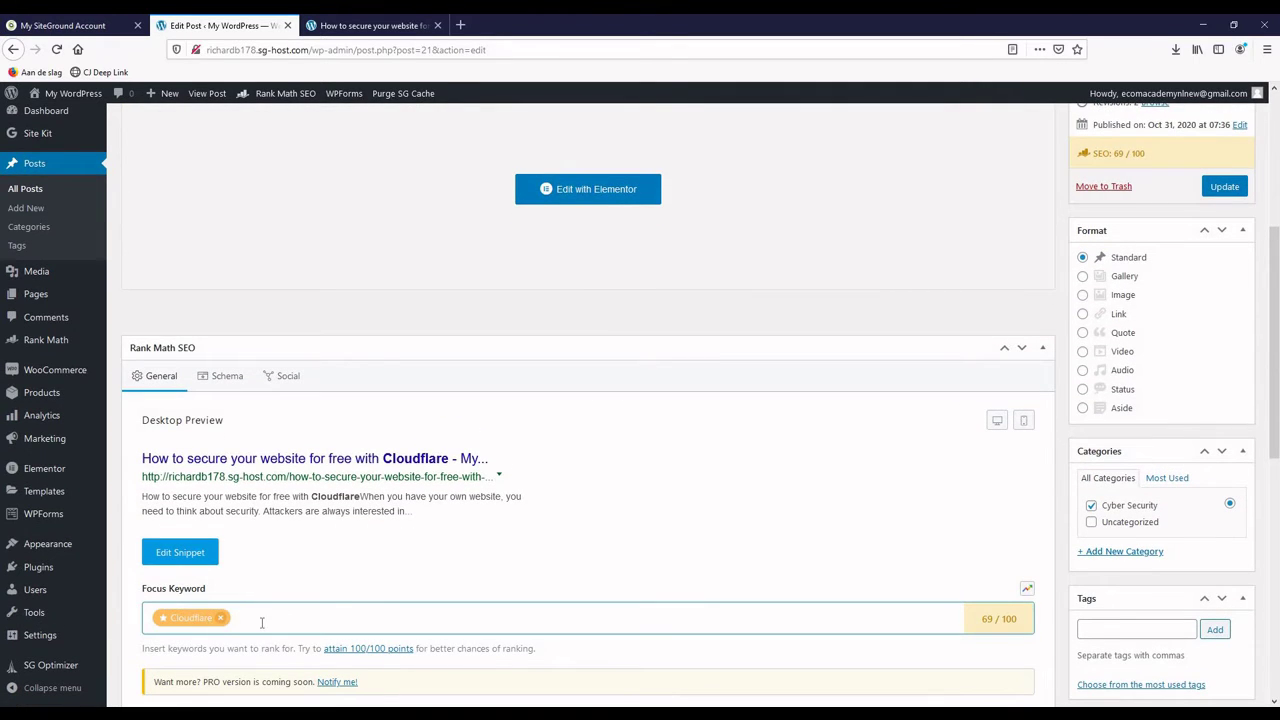
click(640, 536)
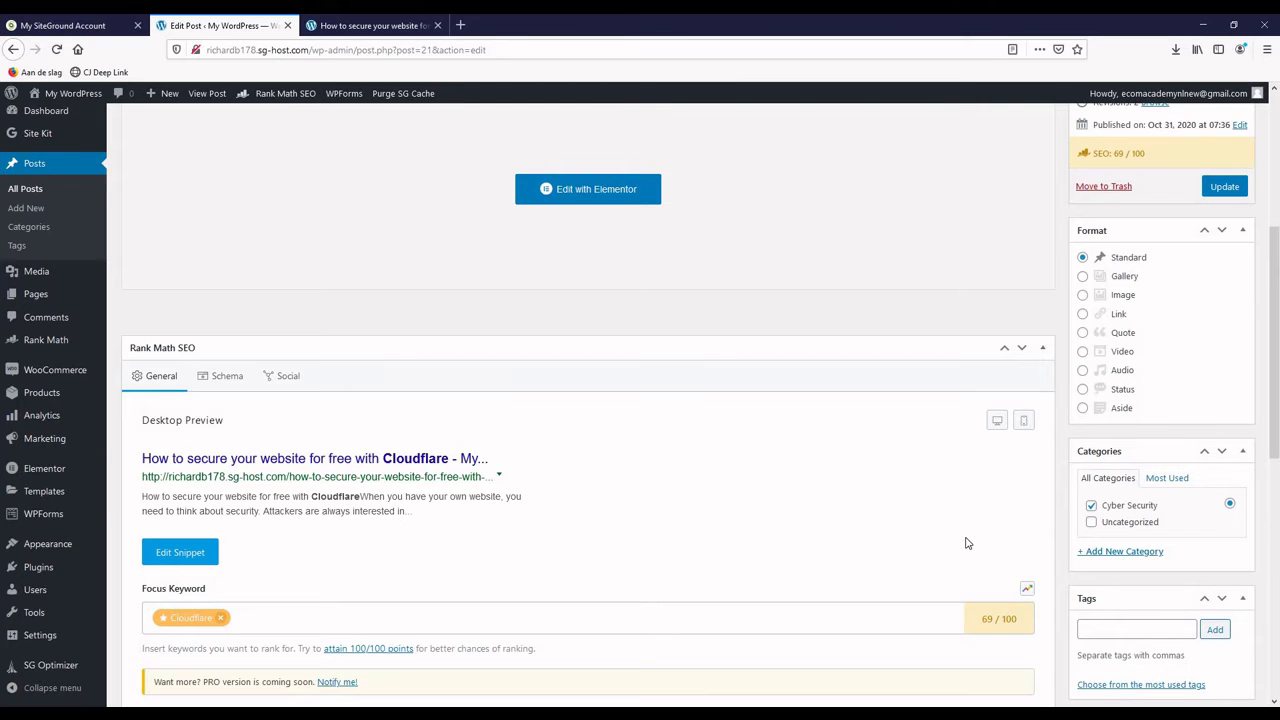
Step: Review the Rank Math focus keyword, pillar content option and Basic SEO checks, including the content length recommendation
scroll(967, 543, up, 5)
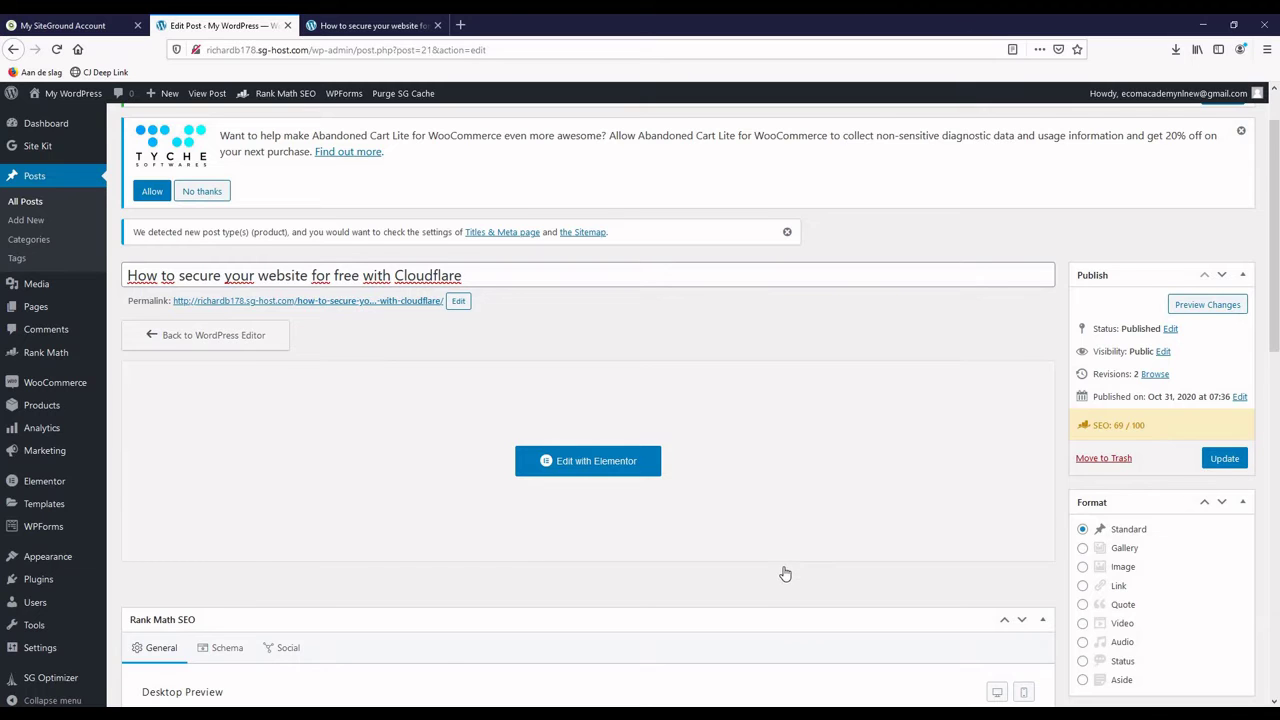
scroll(785, 575, down, 5)
scroll(725, 559, down, 1)
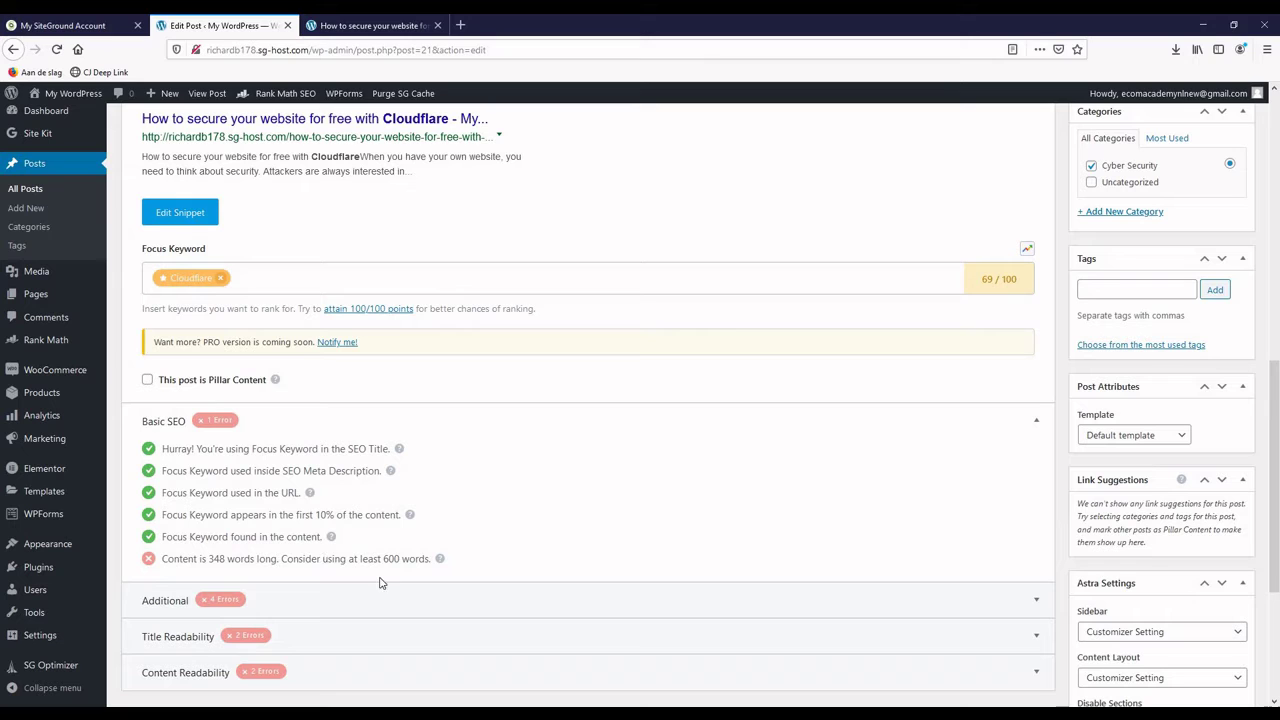
scroll(403, 583, down, 2)
scroll(403, 583, up, 2)
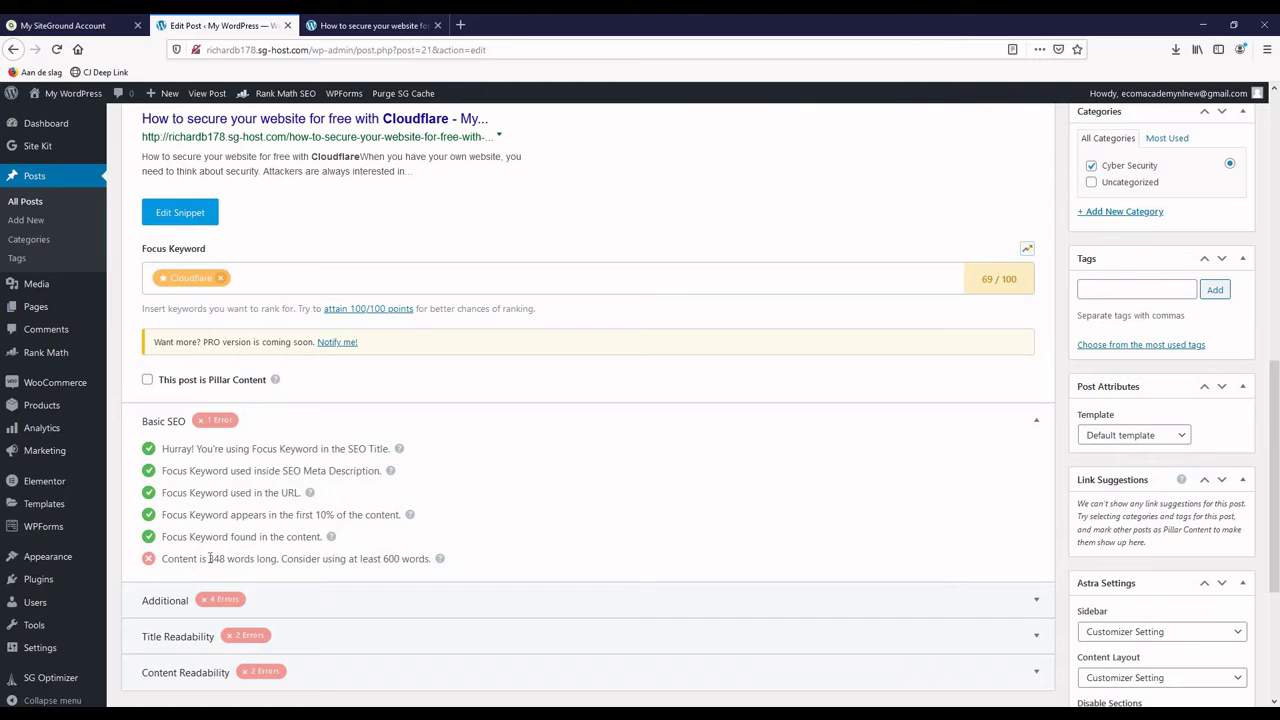
scroll(209, 558, up, 1)
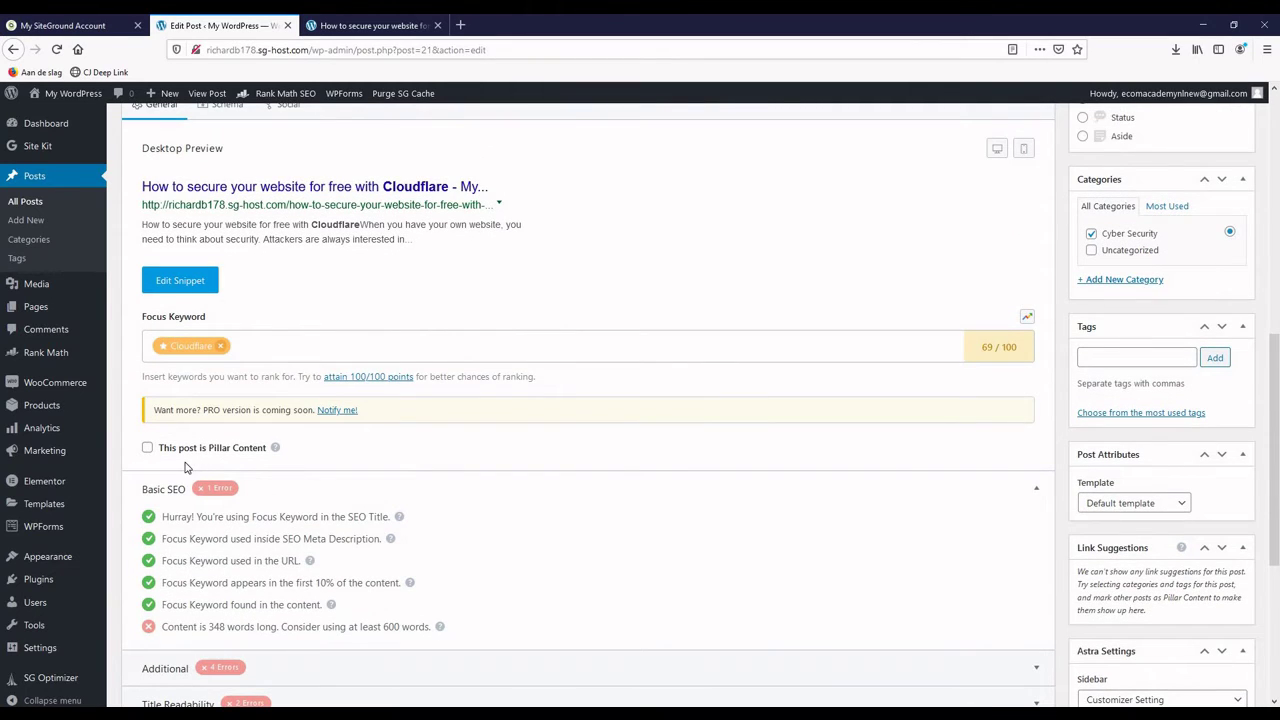
mouse_move(275, 449)
scroll(308, 468, up, 1)
scroll(308, 468, up, 1)
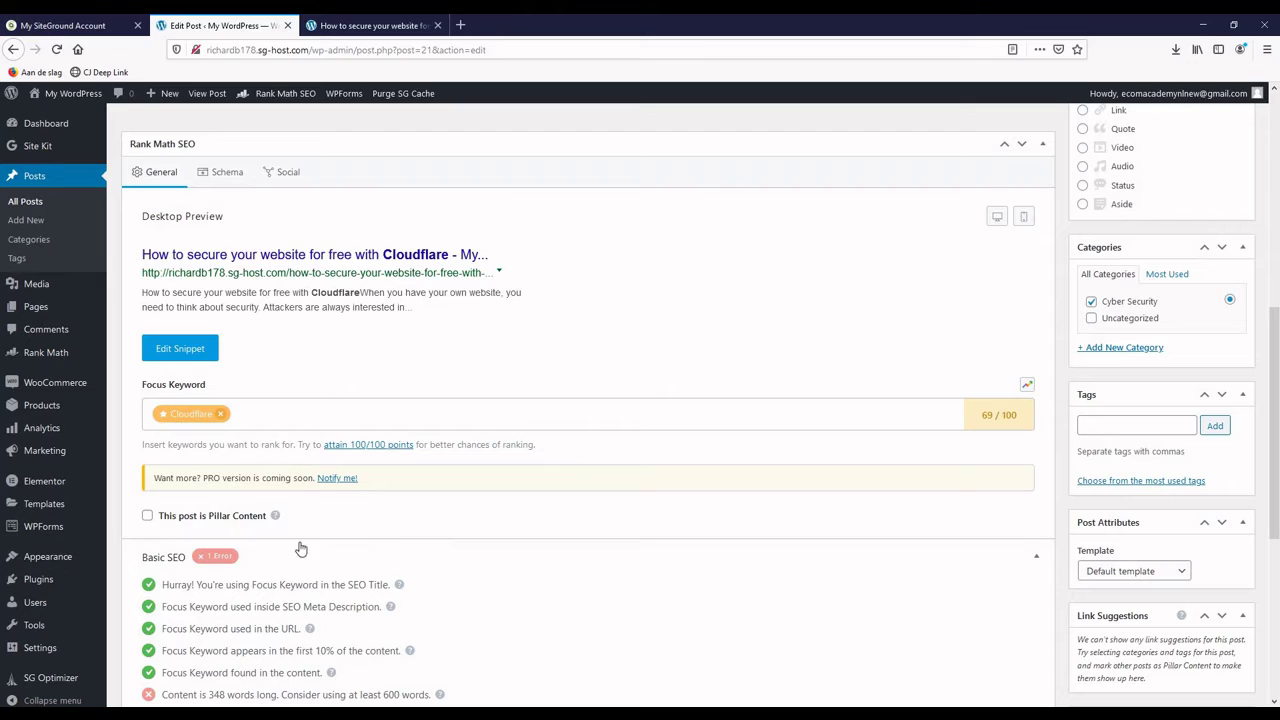
scroll(345, 538, up, 1)
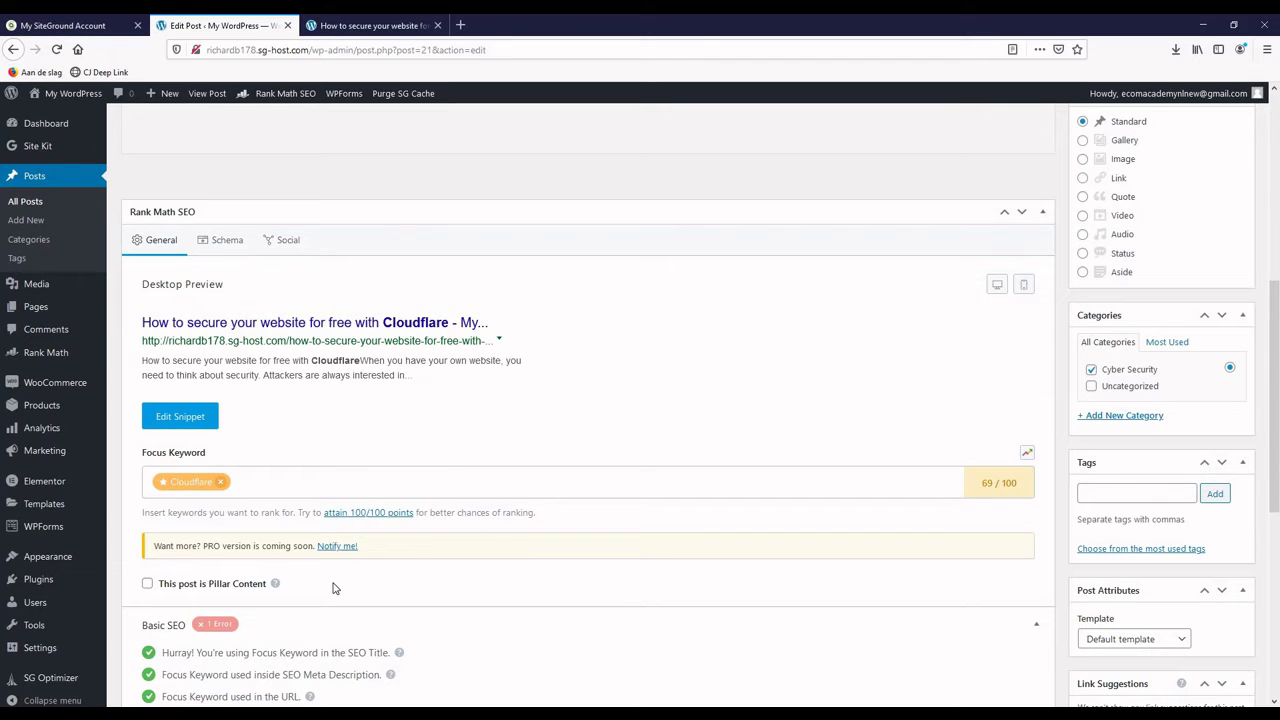
scroll(340, 603, down, 1)
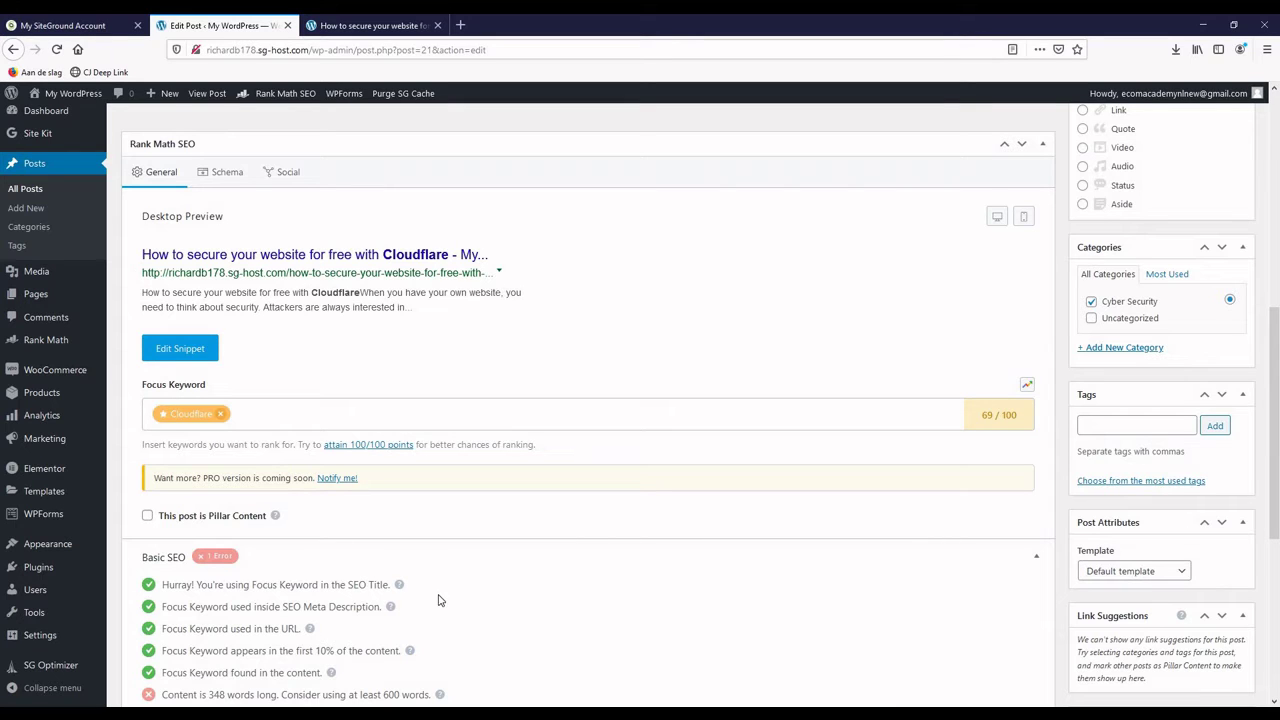
scroll(438, 600, down, 1)
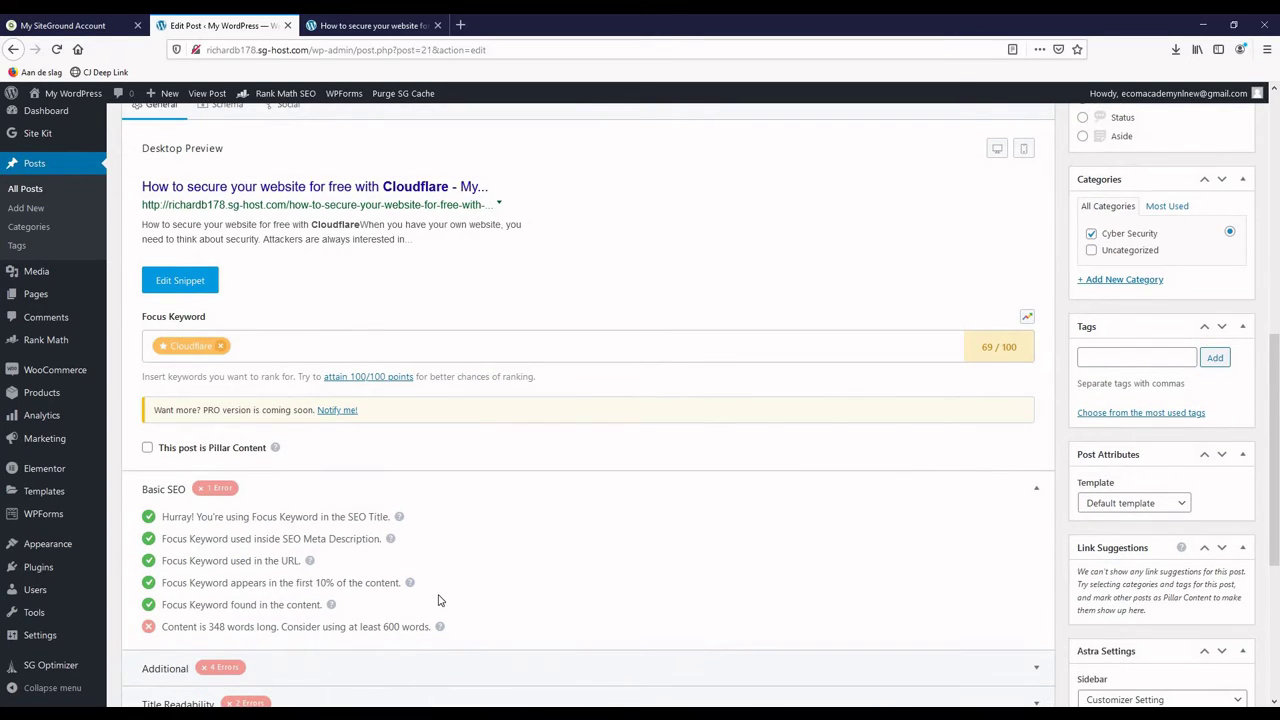
scroll(438, 600, down, 1)
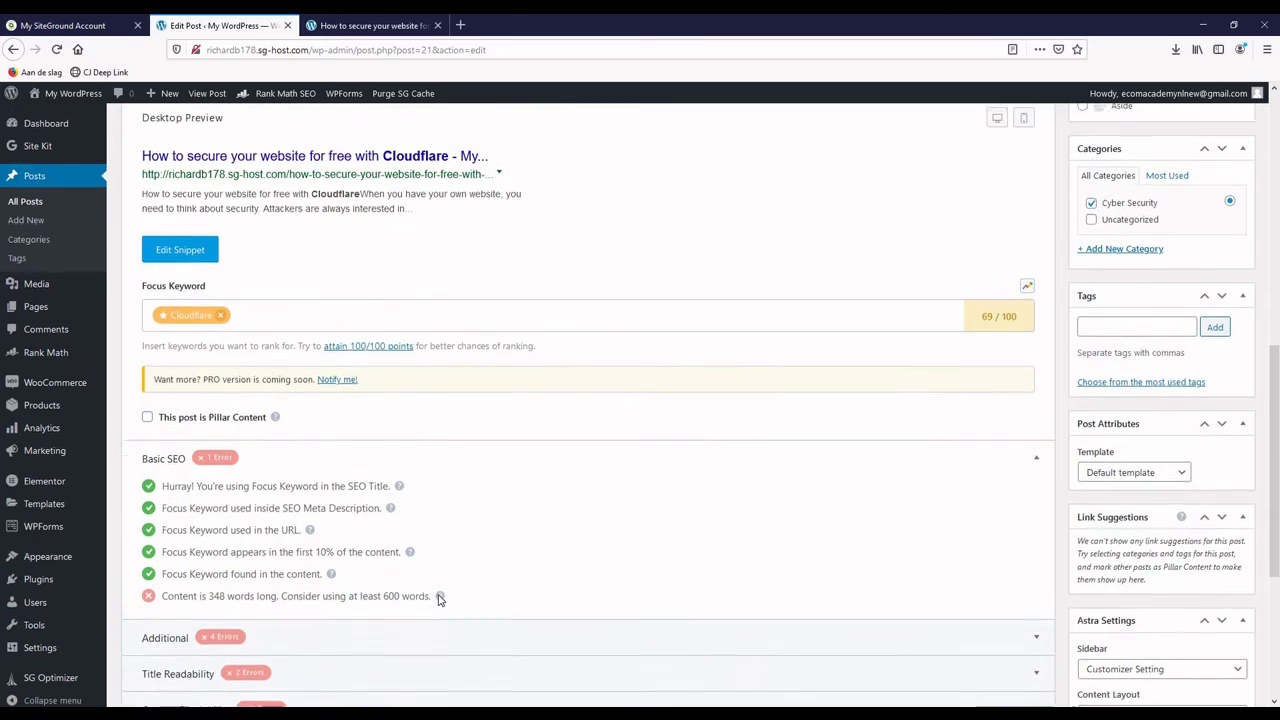
Step: Open the Rank Math snippet for editing and review its title, permalink and description fields
scroll(438, 600, up, 3)
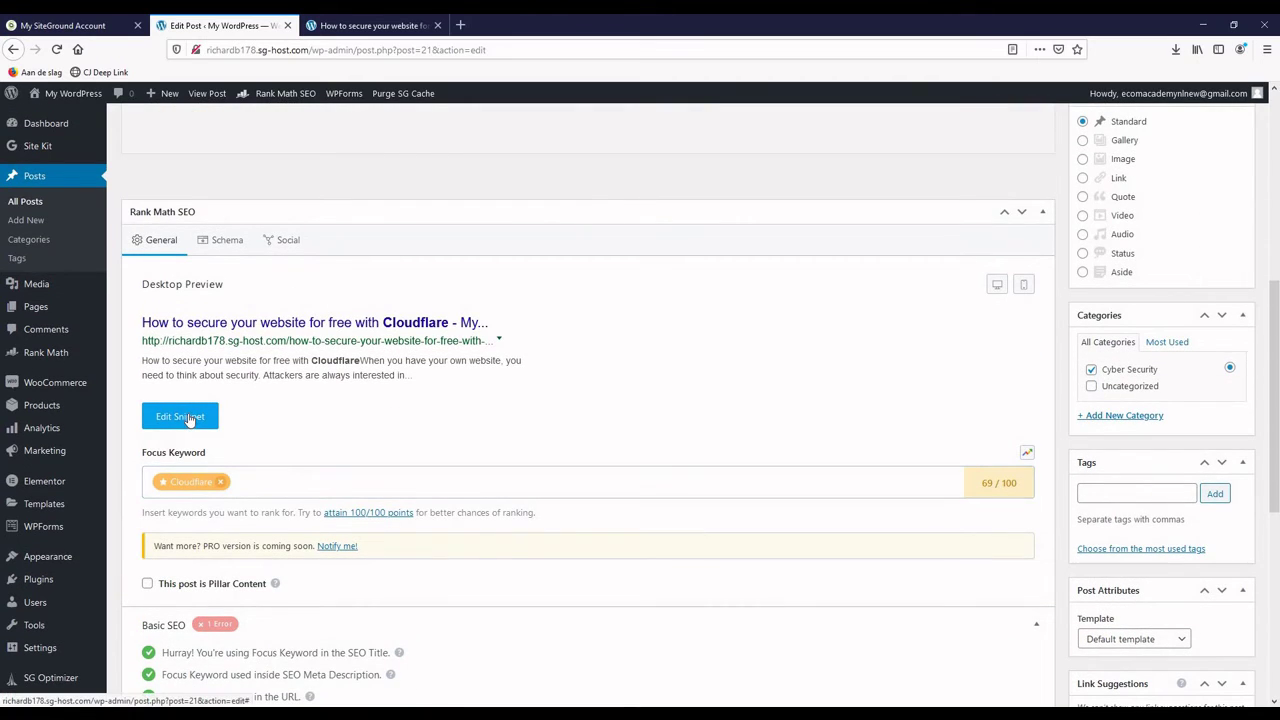
click(187, 417)
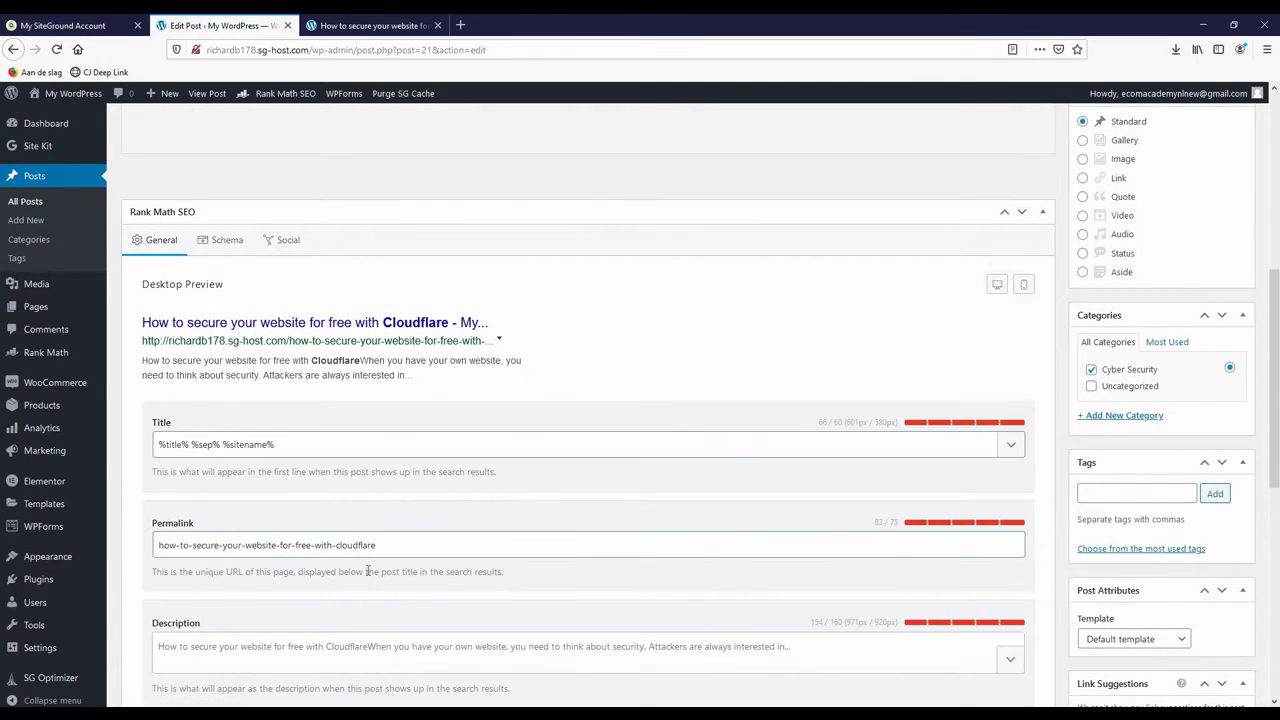
scroll(367, 575, down, 2)
click(262, 516)
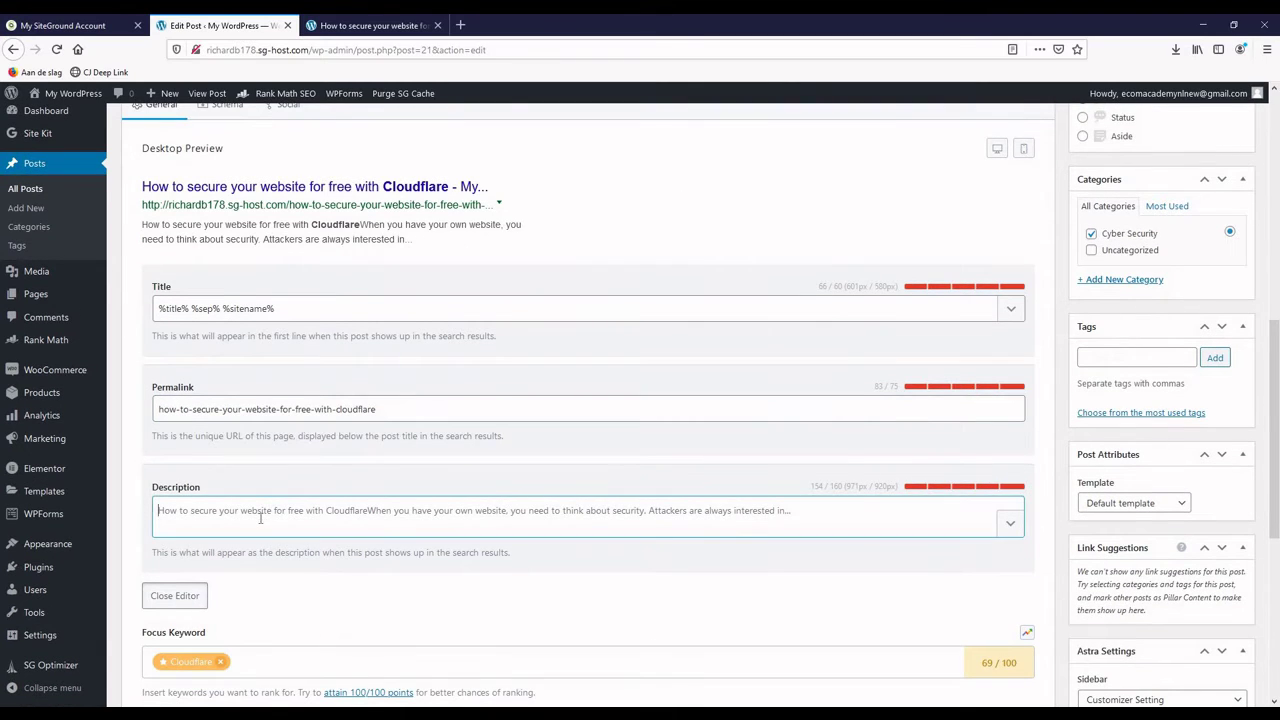
scroll(330, 584, up, 1)
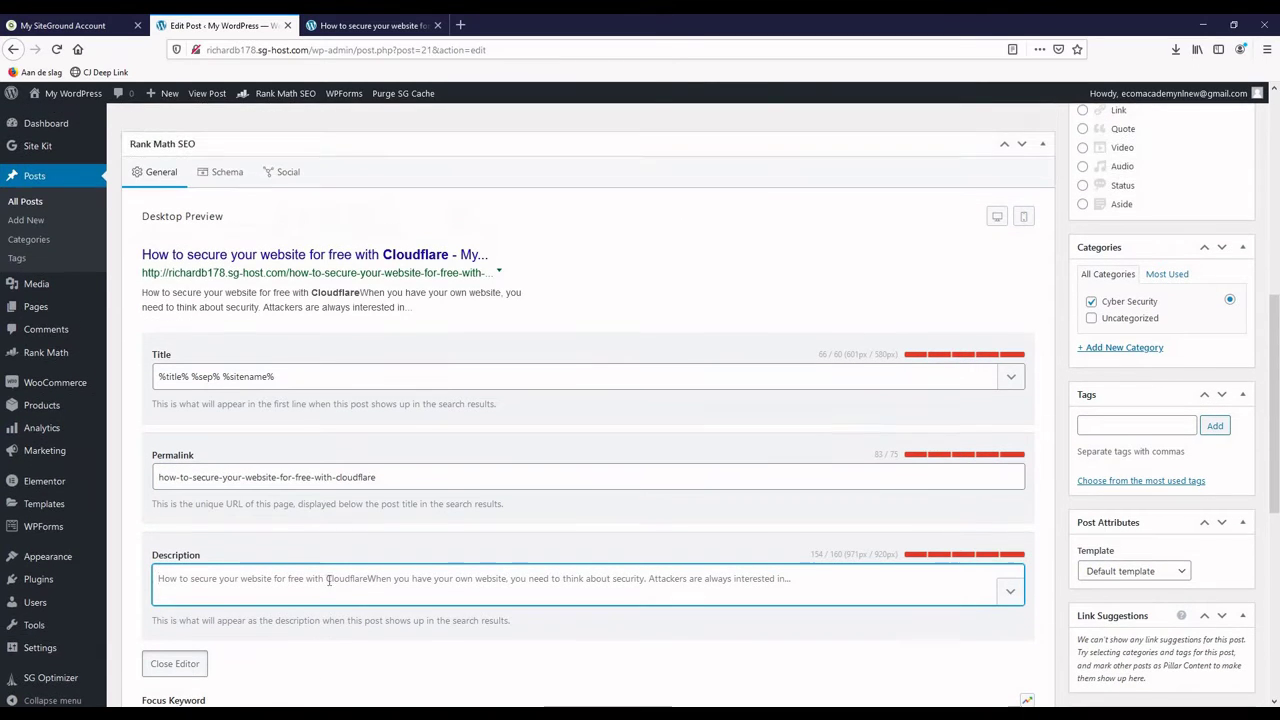
scroll(303, 578, up, 3)
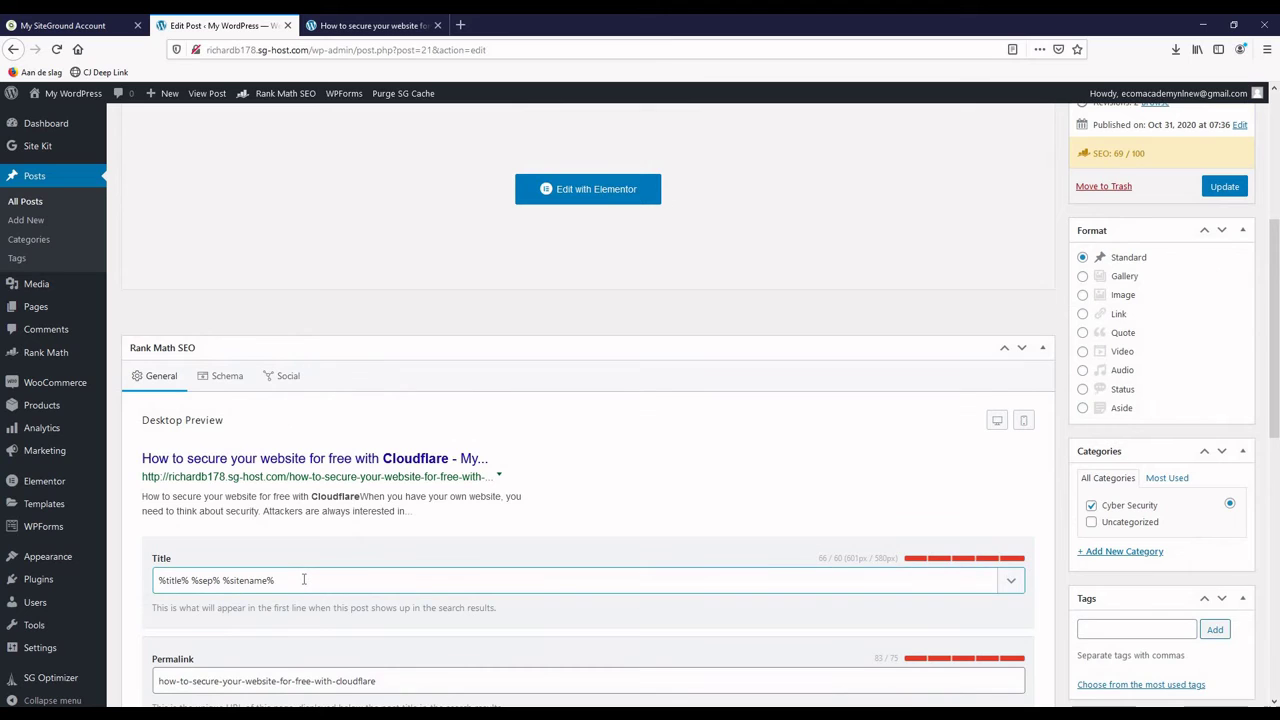
scroll(303, 578, up, 3)
scroll(303, 578, down, 7)
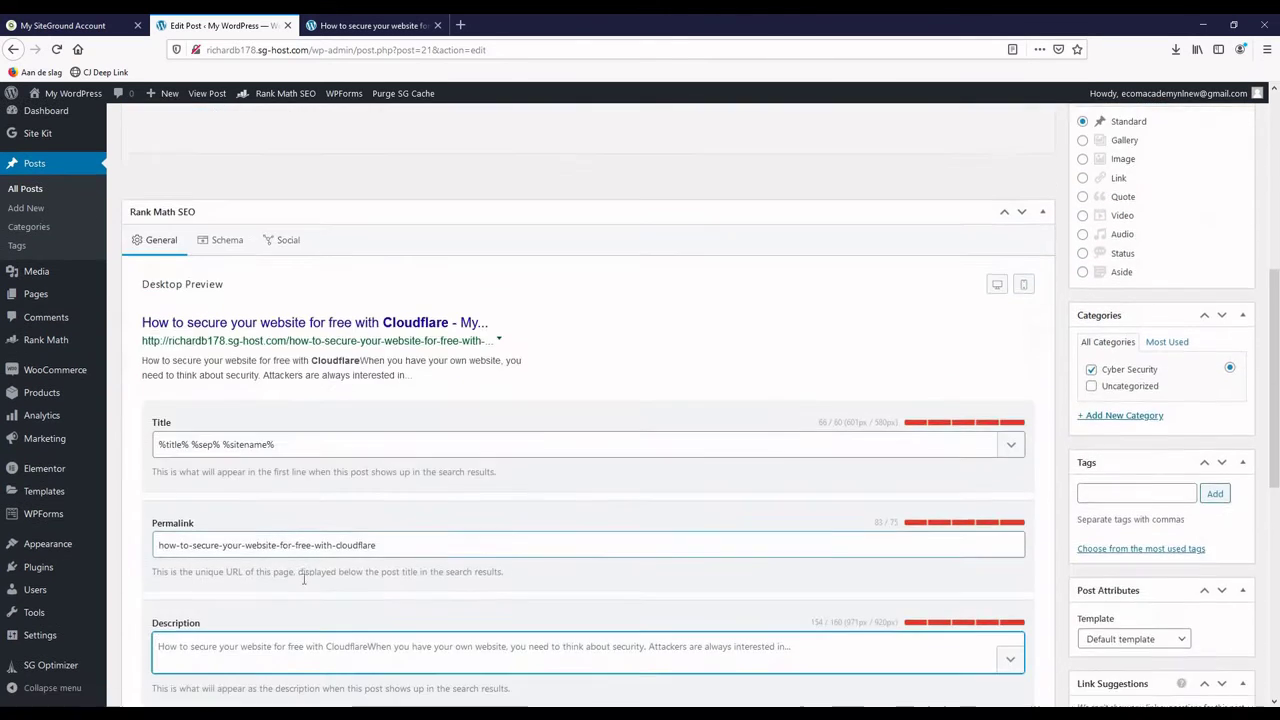
scroll(313, 562, down, 1)
scroll(320, 534, up, 1)
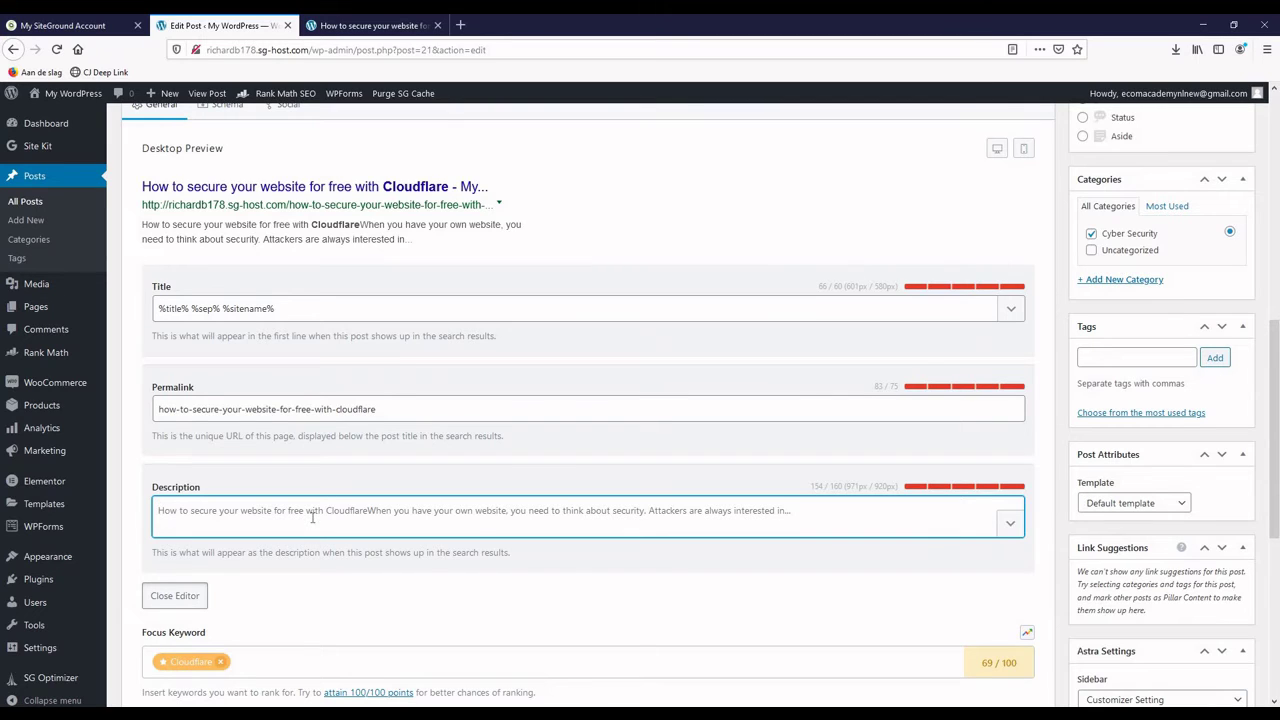
Step: Start the snippet description with "In this blog article we will show you how to protect your website for free with Cloudflare."
text(C)
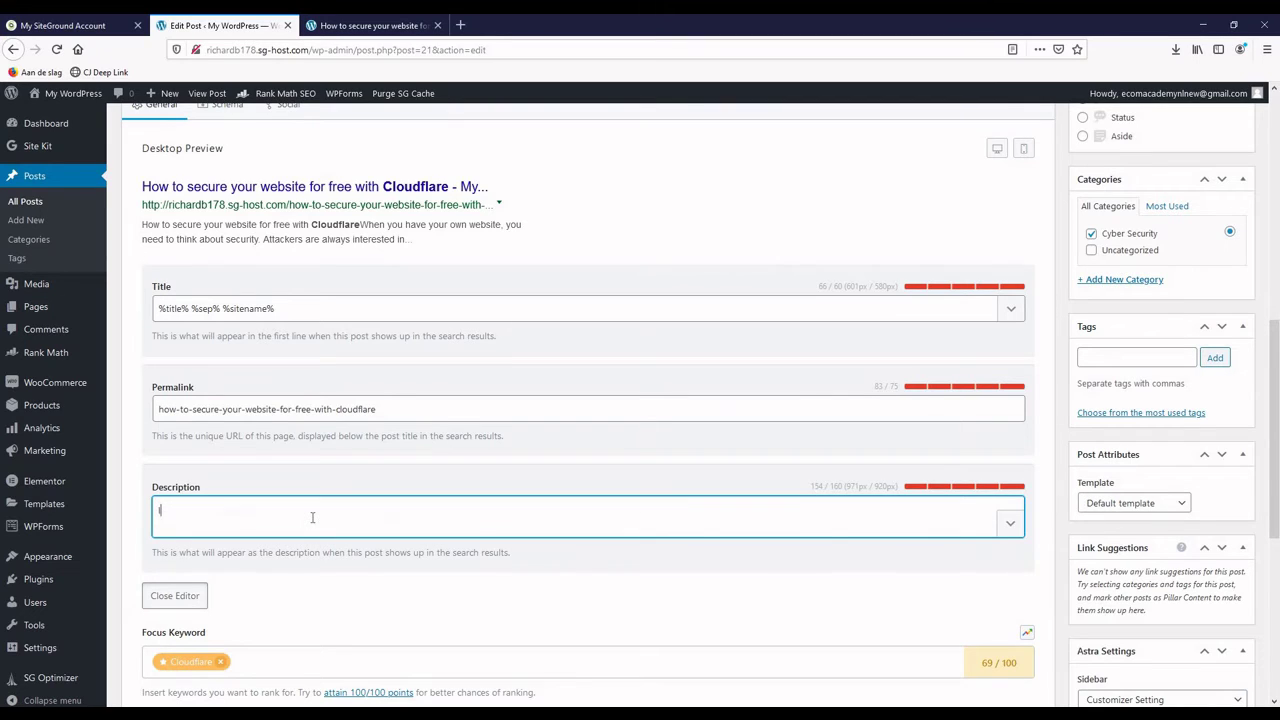
text(n this blog article we will show you ho)
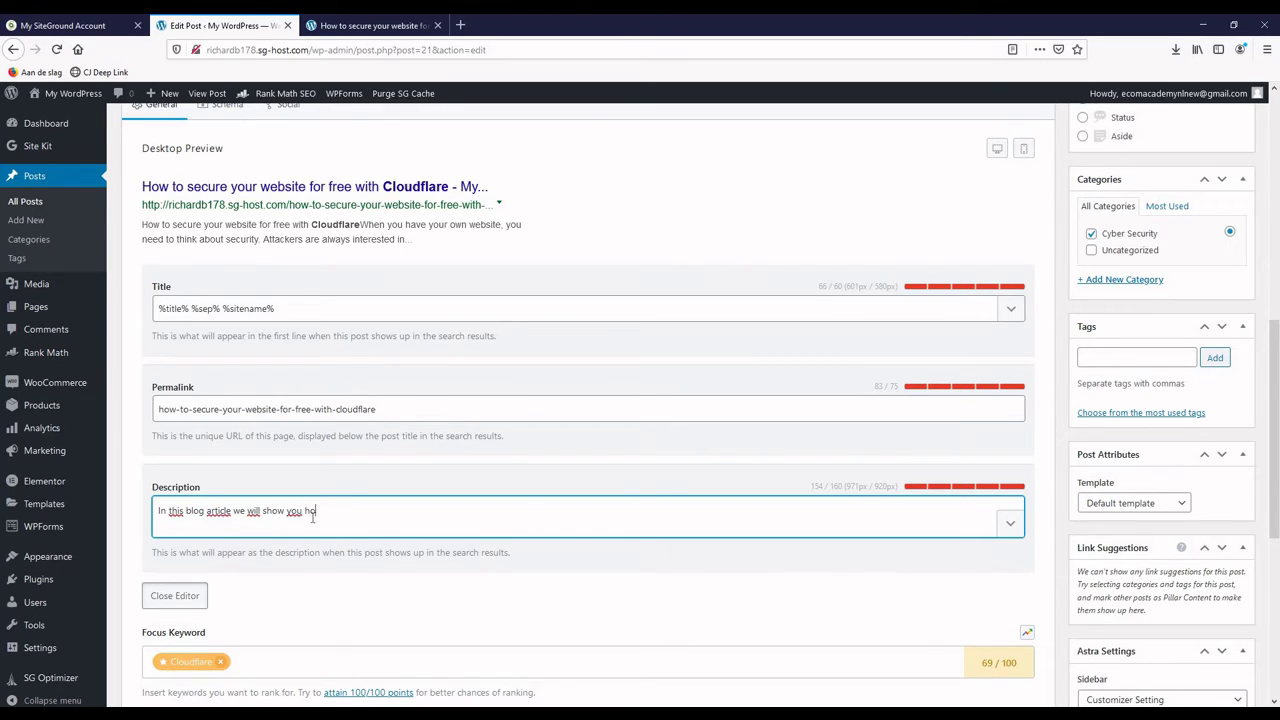
text(w to protect your website for free wi)
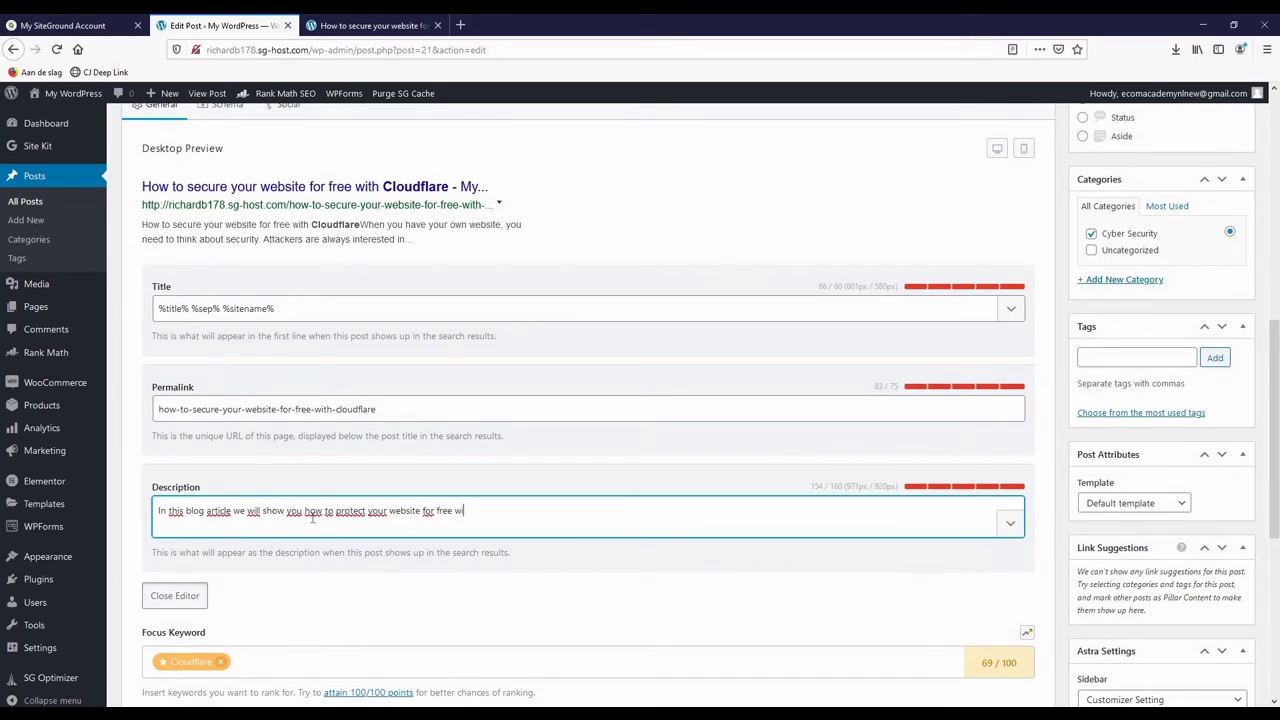
text(t h)
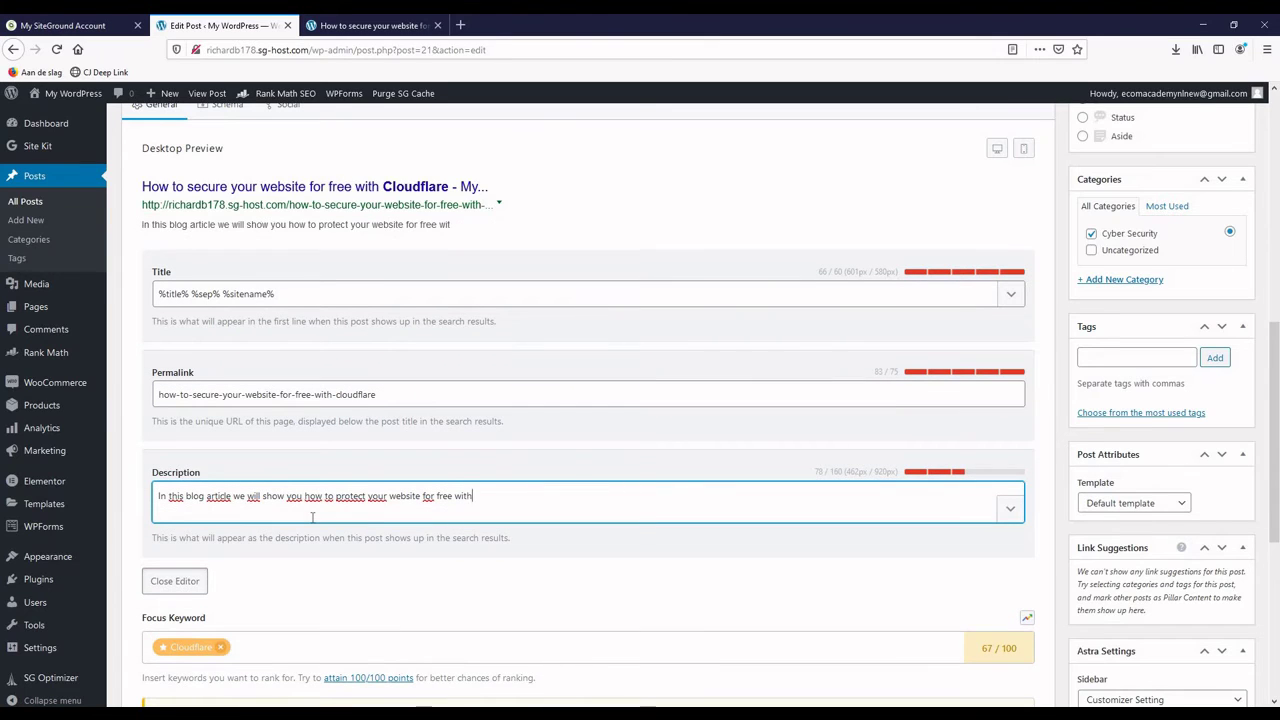
text( Cloudflare. With)
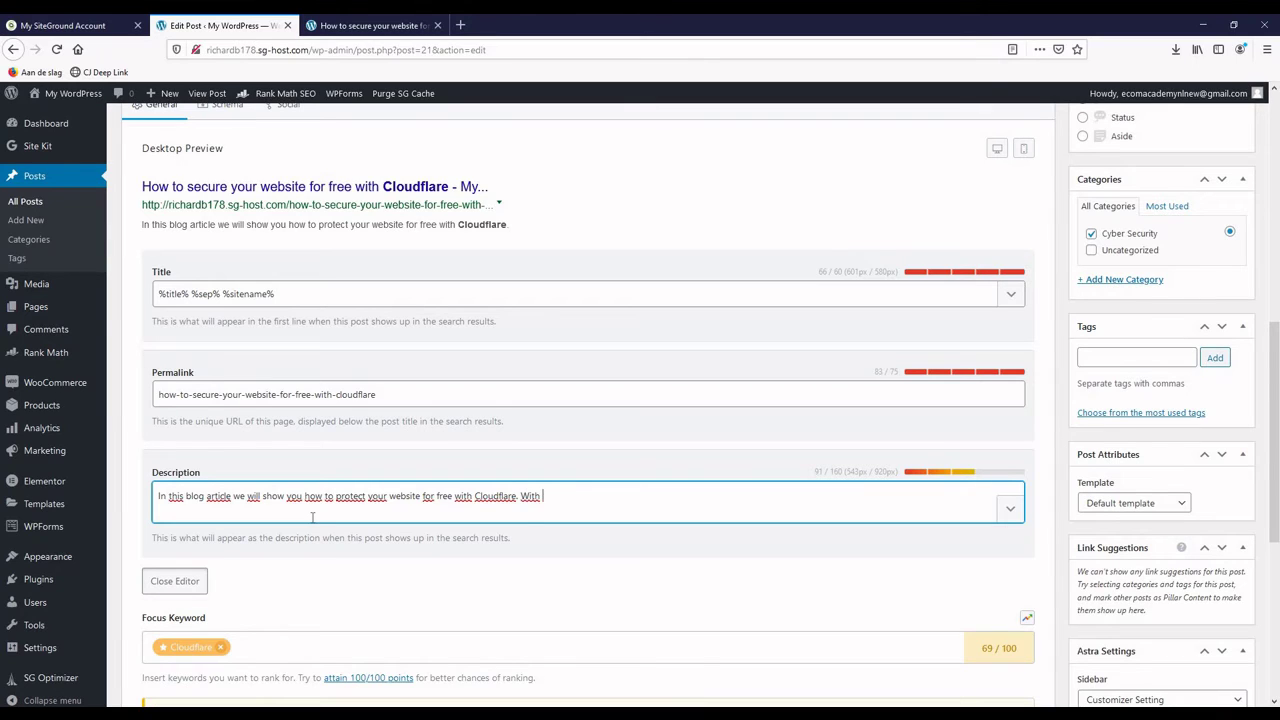
Step: Add a second description sentence: "With Cloudflare you can set up free firewall rules to secure the website"
text( Cloudflare you can)
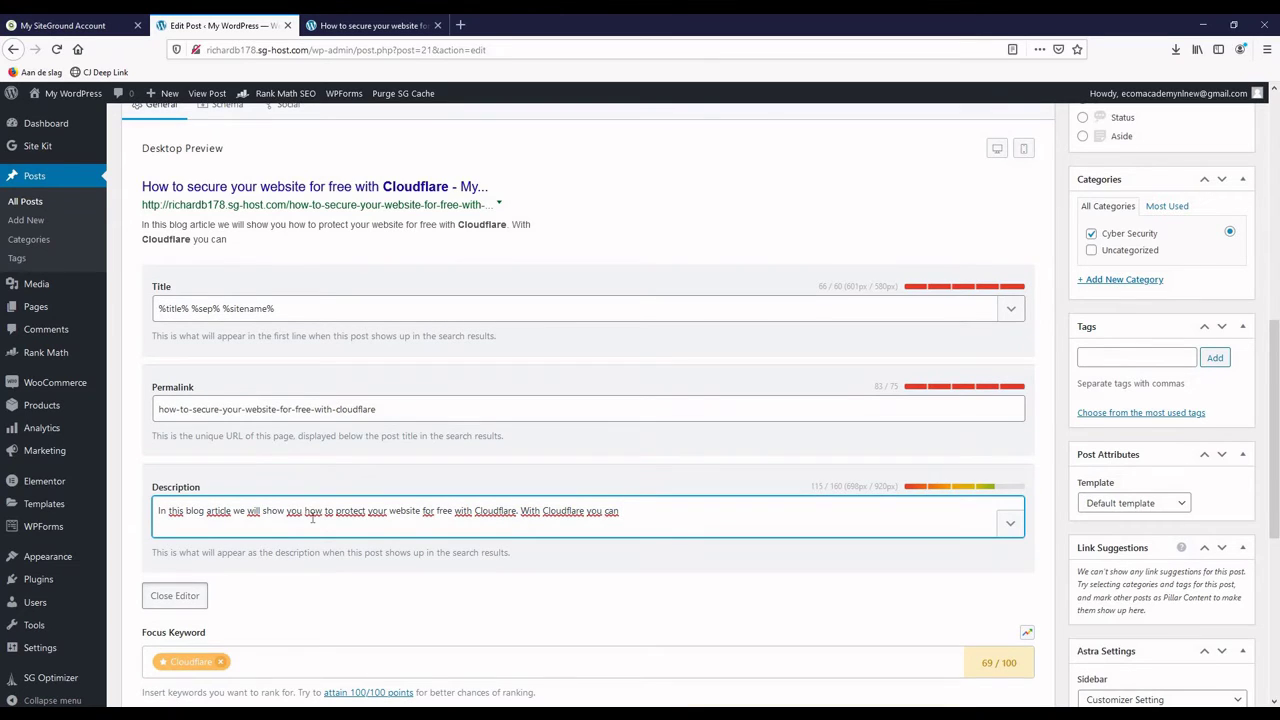
text( set up free firewa)
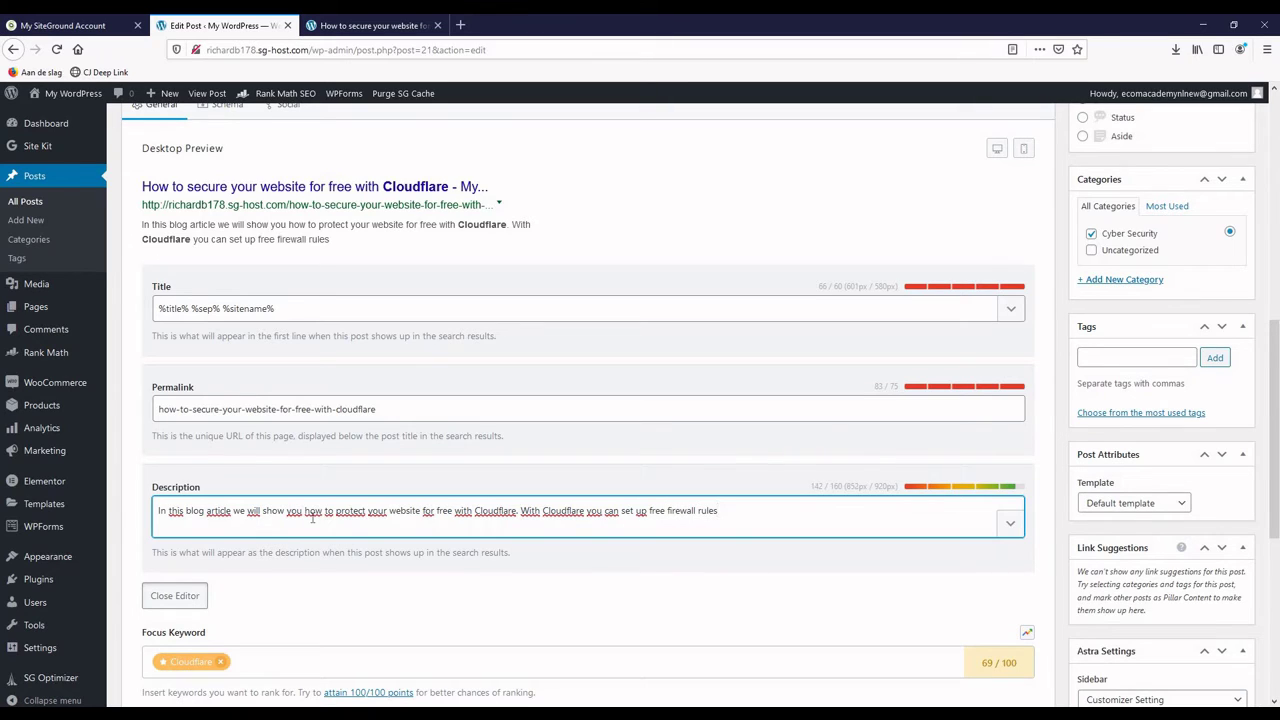
text(ll rules to secure the)
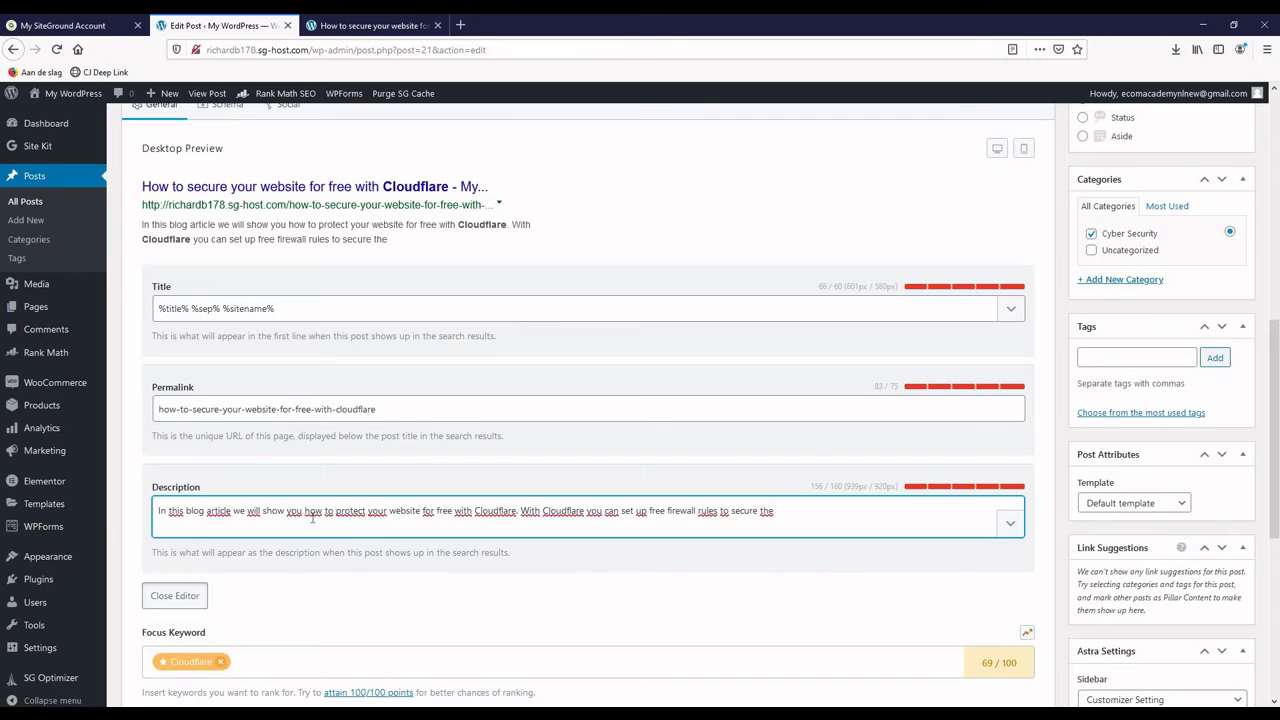
text( website)
Step: Shorten the description's second sentence to end in "set up firewall rules to secure a website." and check the description's length counter
double_click(767, 509)
text(a websi)
double_click(657, 510)
key(BackSpace)
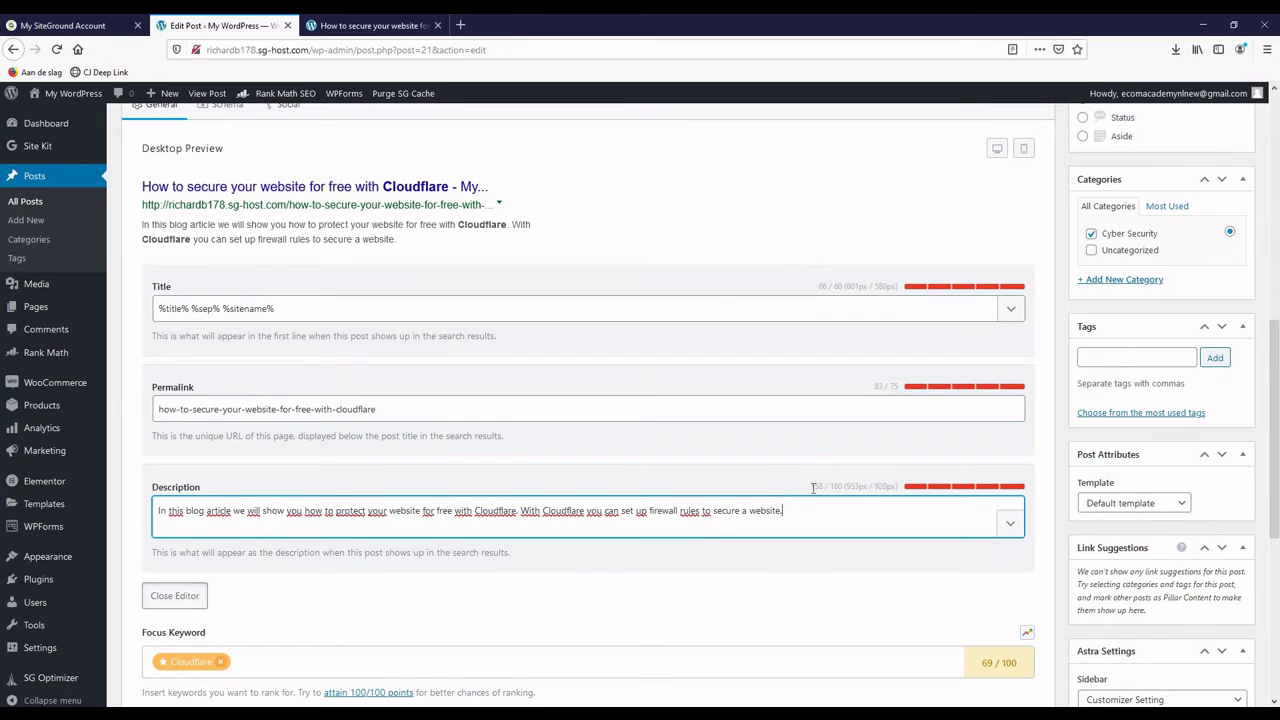
drag(811, 487, 863, 488)
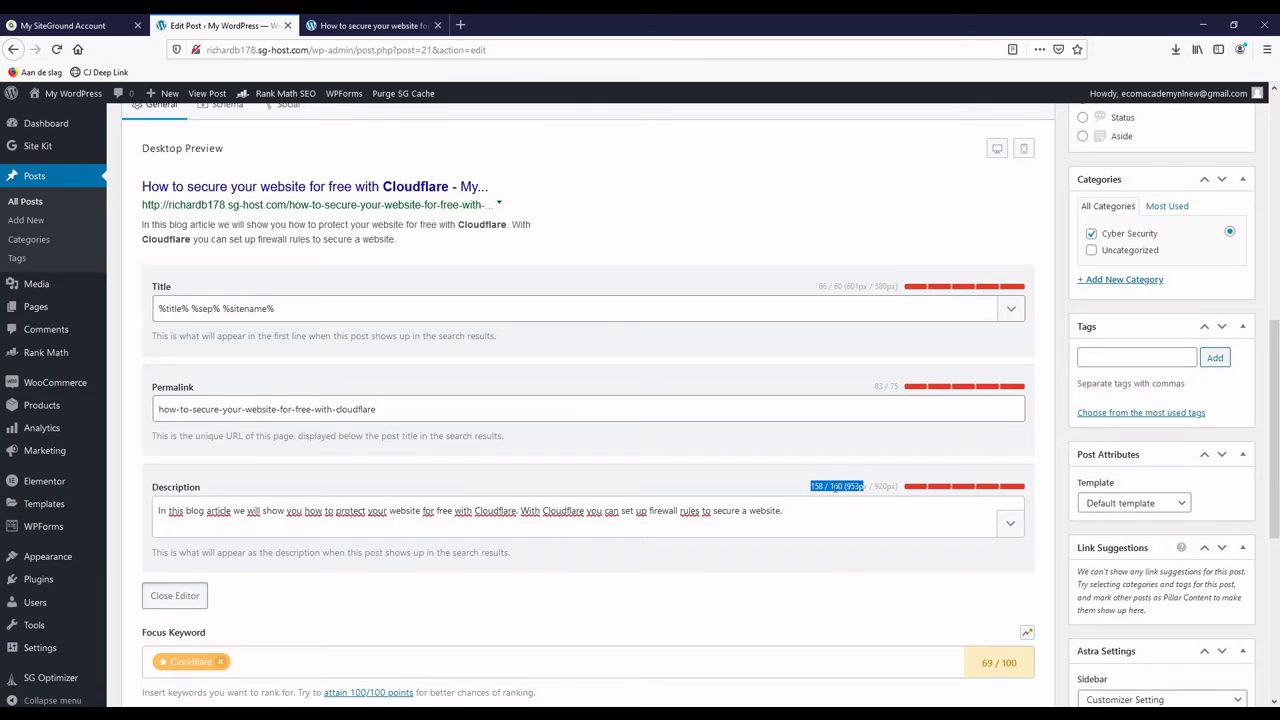
click(811, 510)
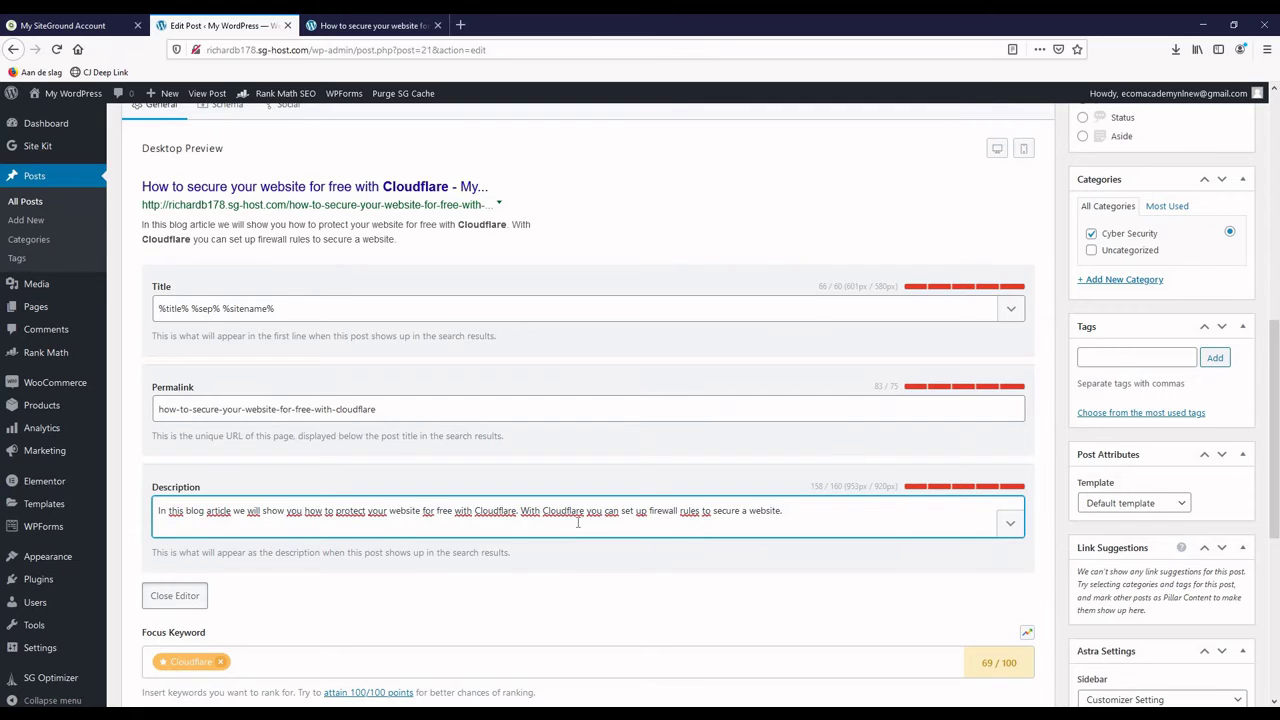
Step: Update the published post to save the new snippet description
scroll(697, 602, up, 4)
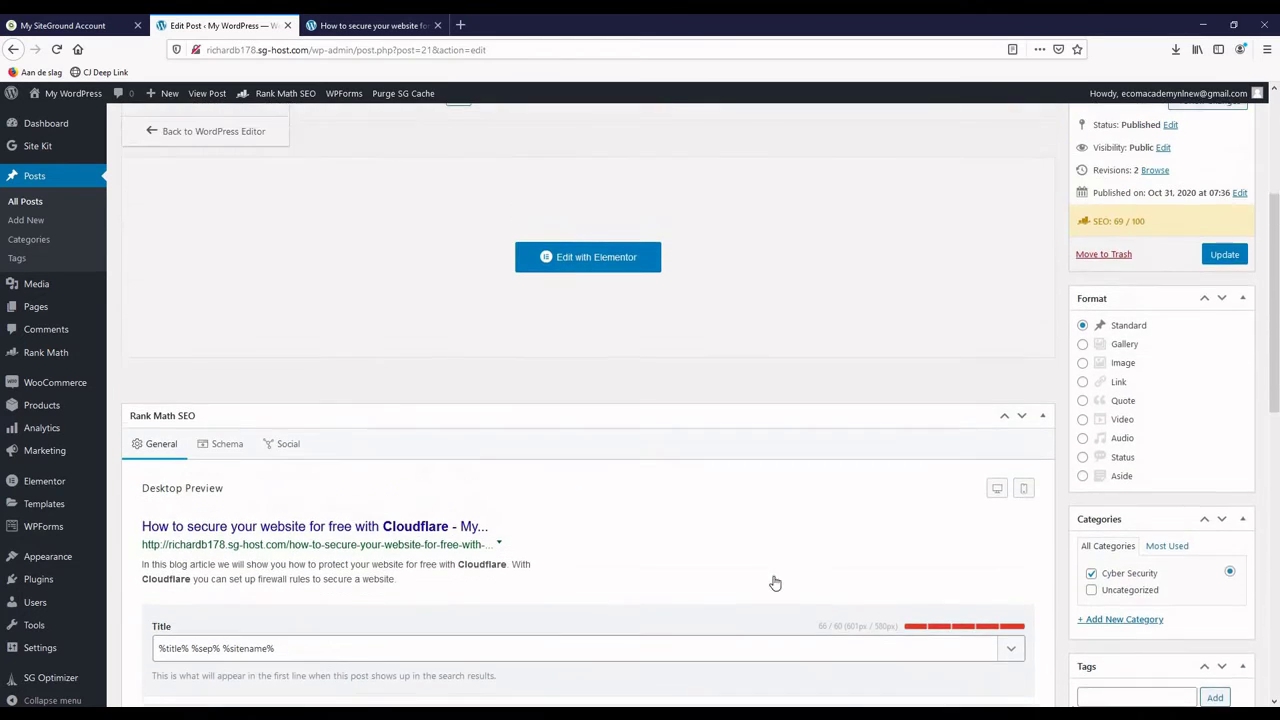
scroll(775, 582, up, 1)
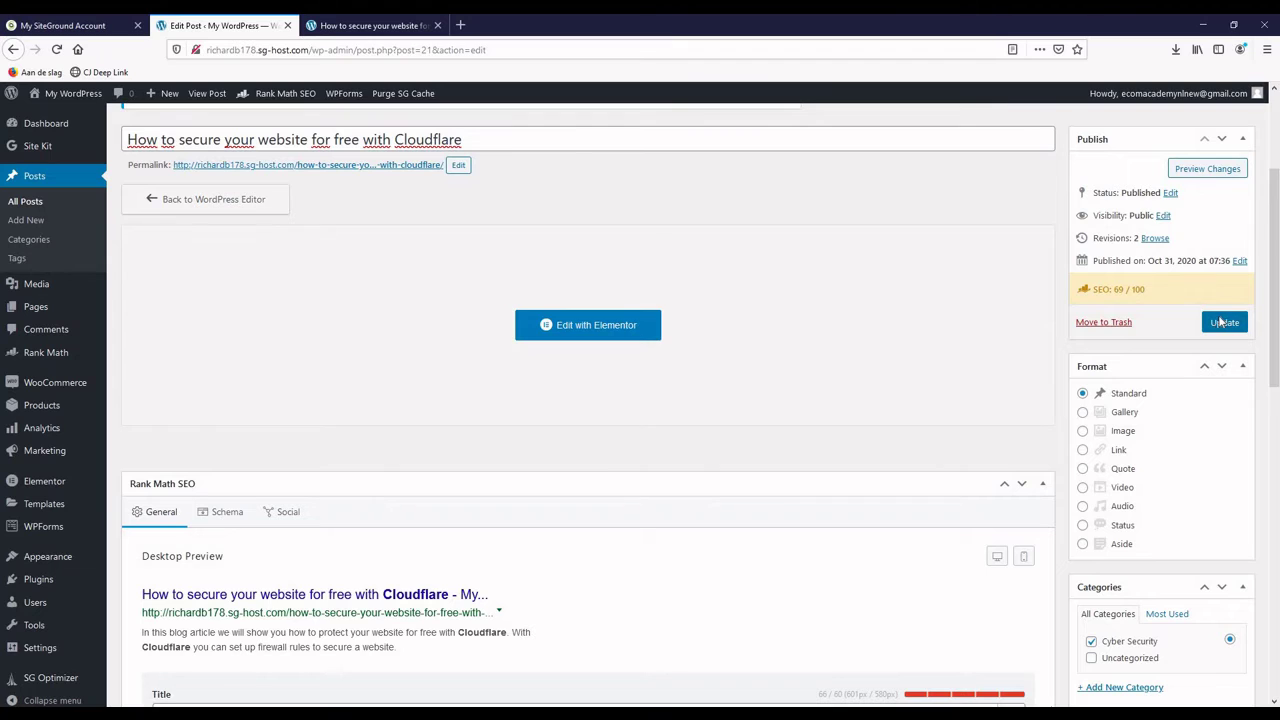
click(1224, 322)
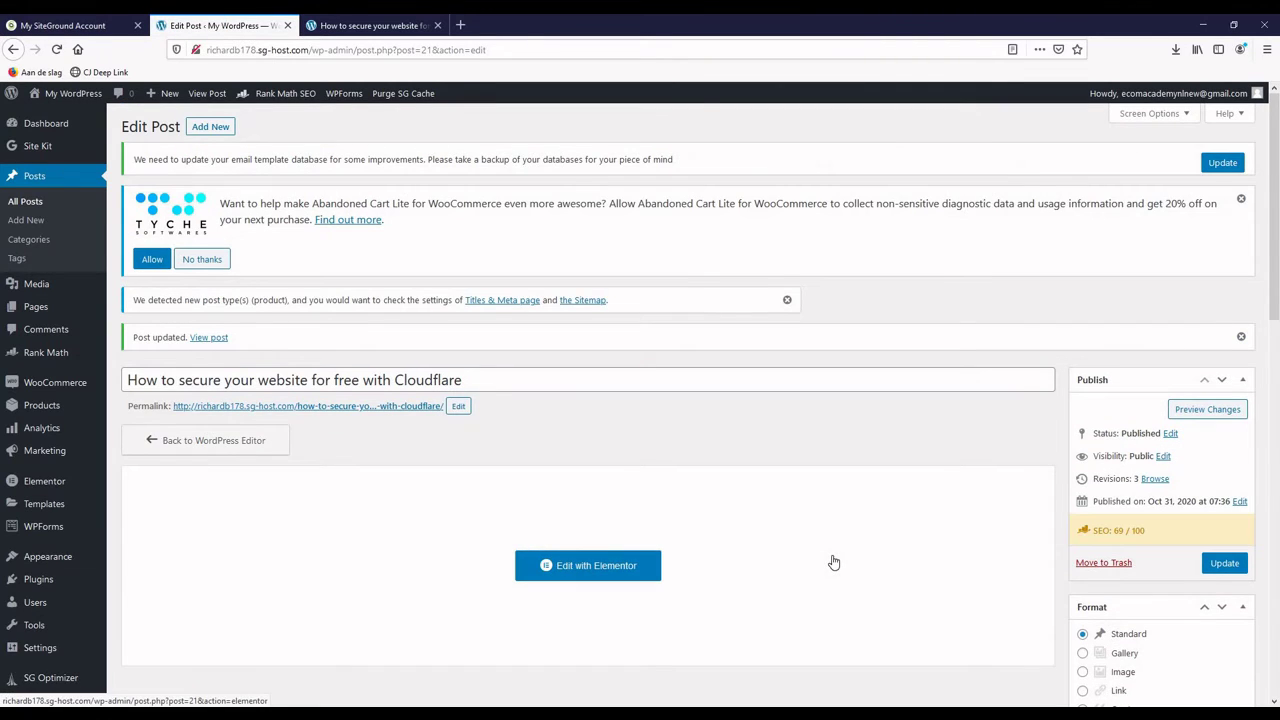
Step: Review the updated search preview, SEO score and Basic SEO checks of the saved post
scroll(833, 563, down, 2)
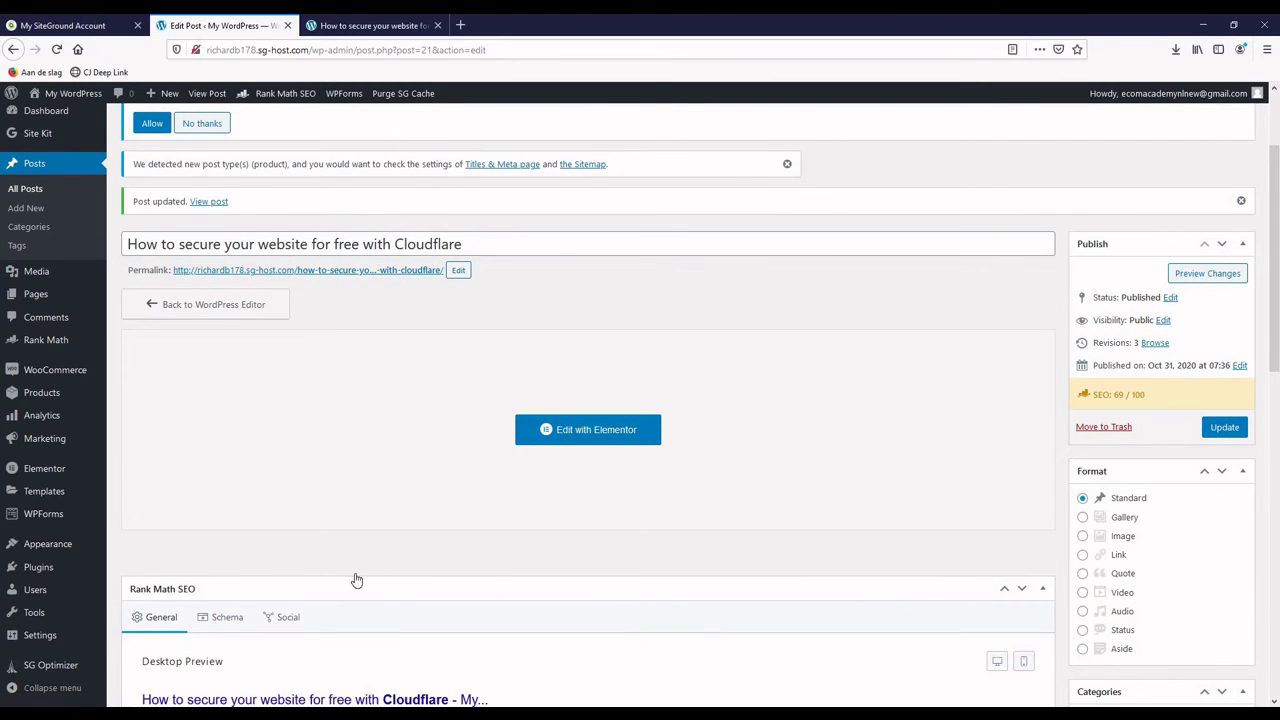
scroll(357, 580, down, 2)
scroll(390, 592, down, 1)
scroll(263, 571, down, 2)
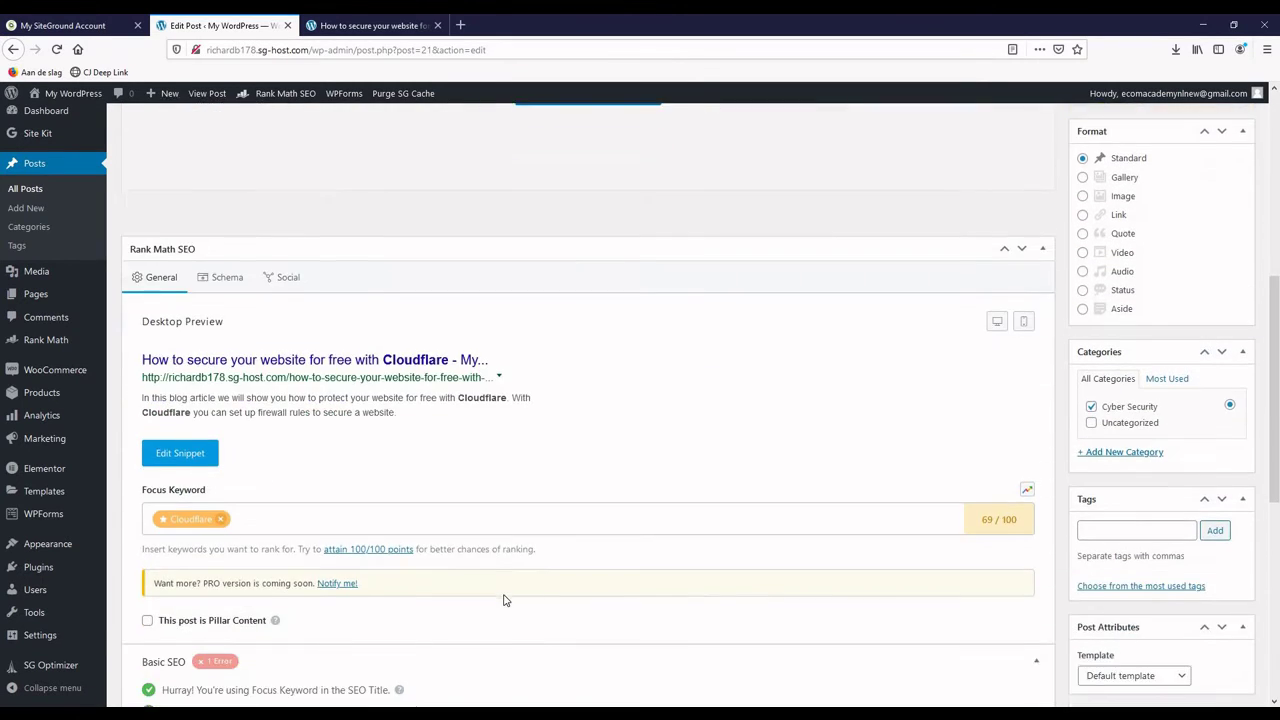
scroll(350, 590, down, 3)
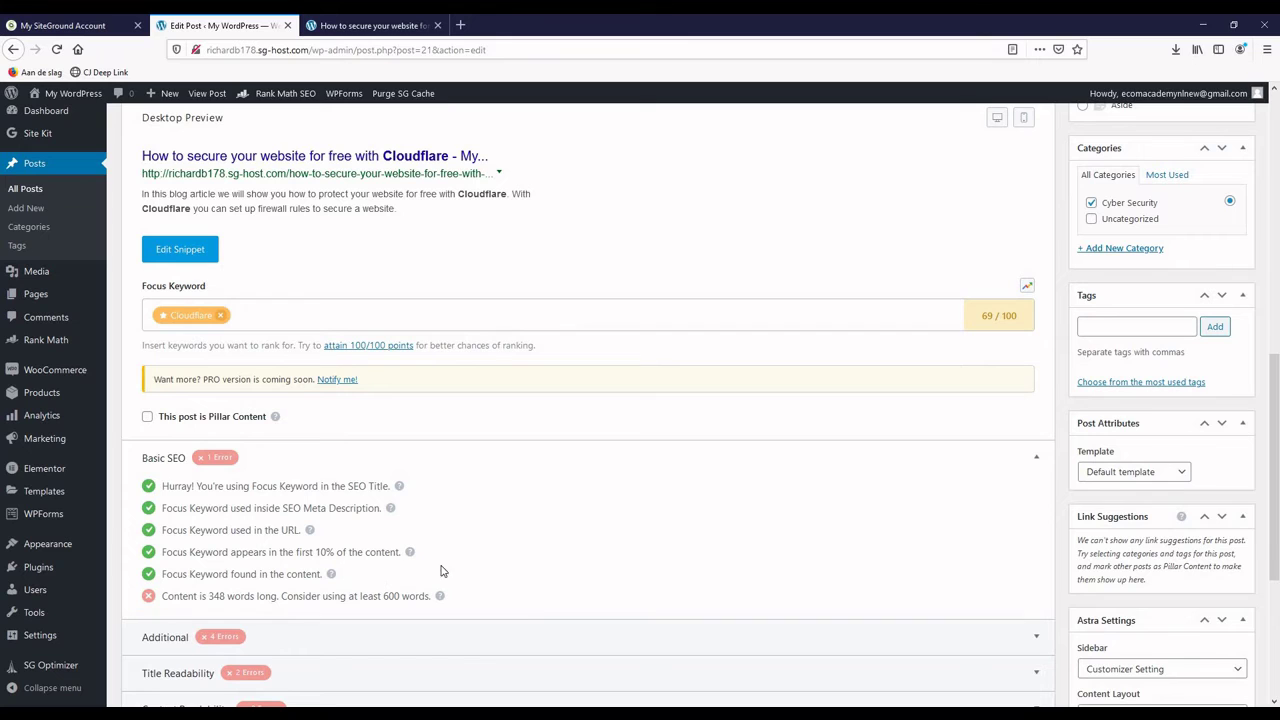
scroll(528, 608, up, 10)
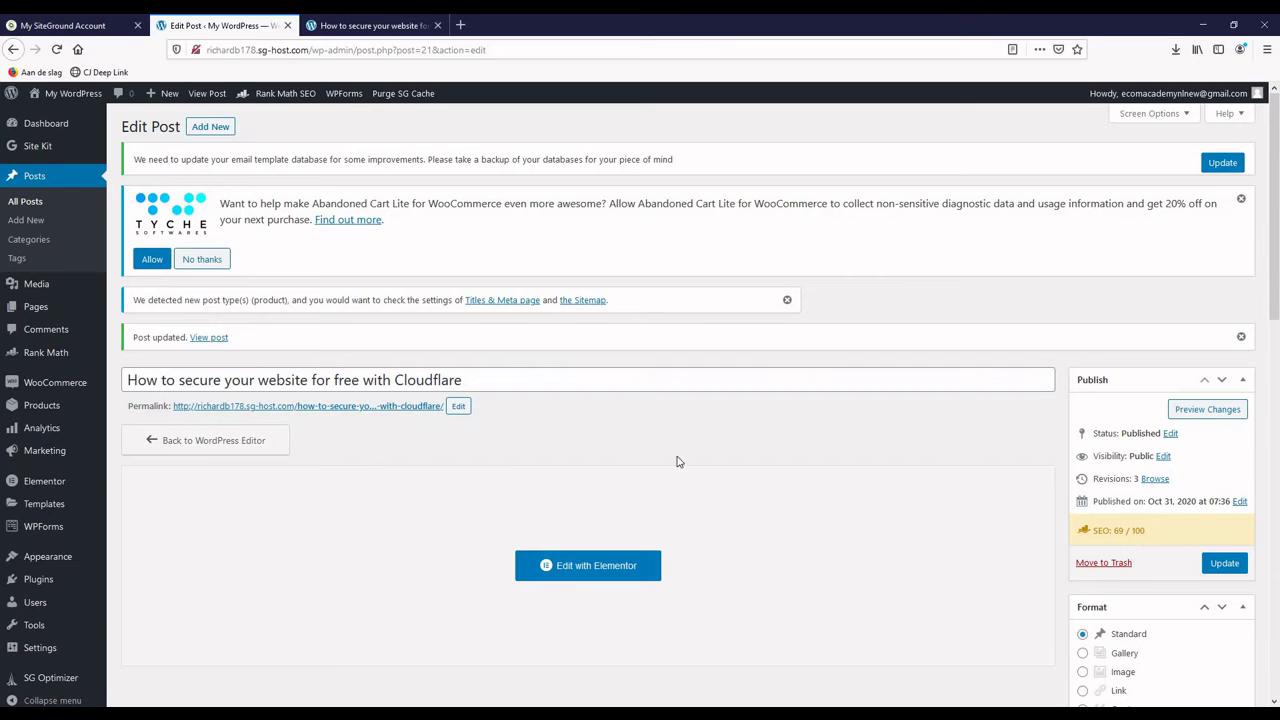
scroll(697, 483, down, 2)
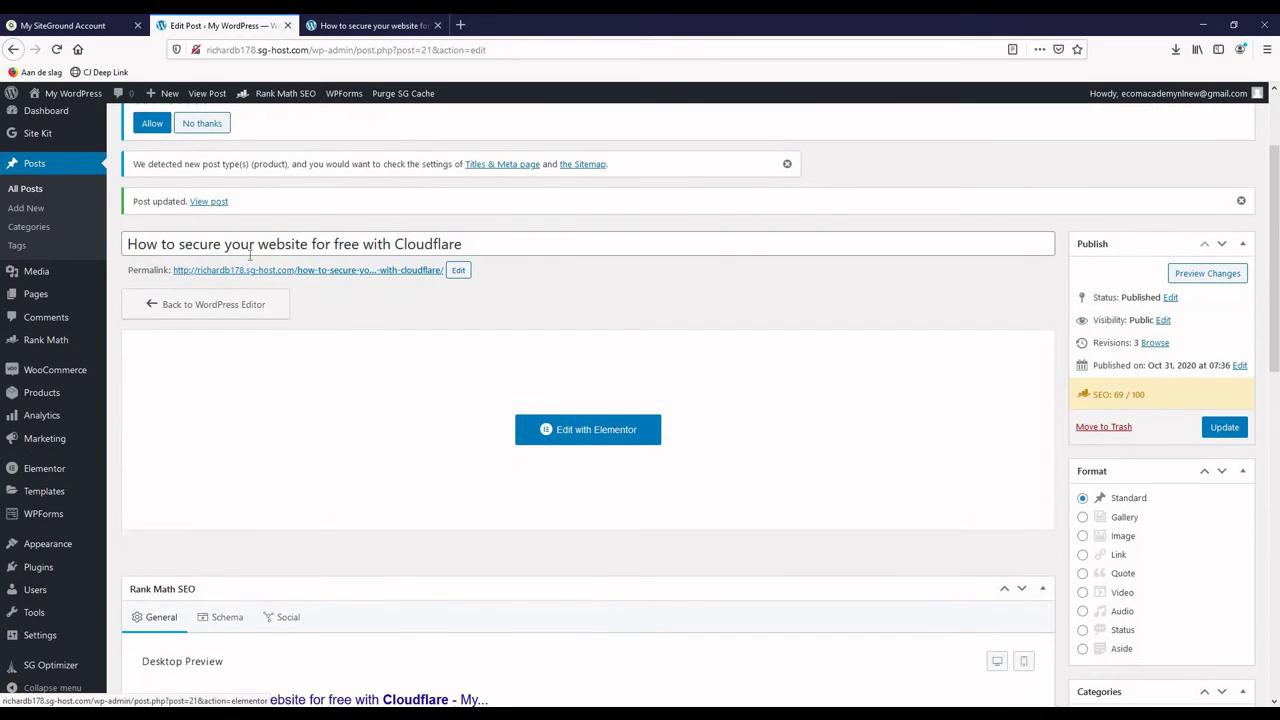
Step: Try adding "website" as a second focus keyword beside Cloudflare, and remove it again
scroll(377, 582, down, 2)
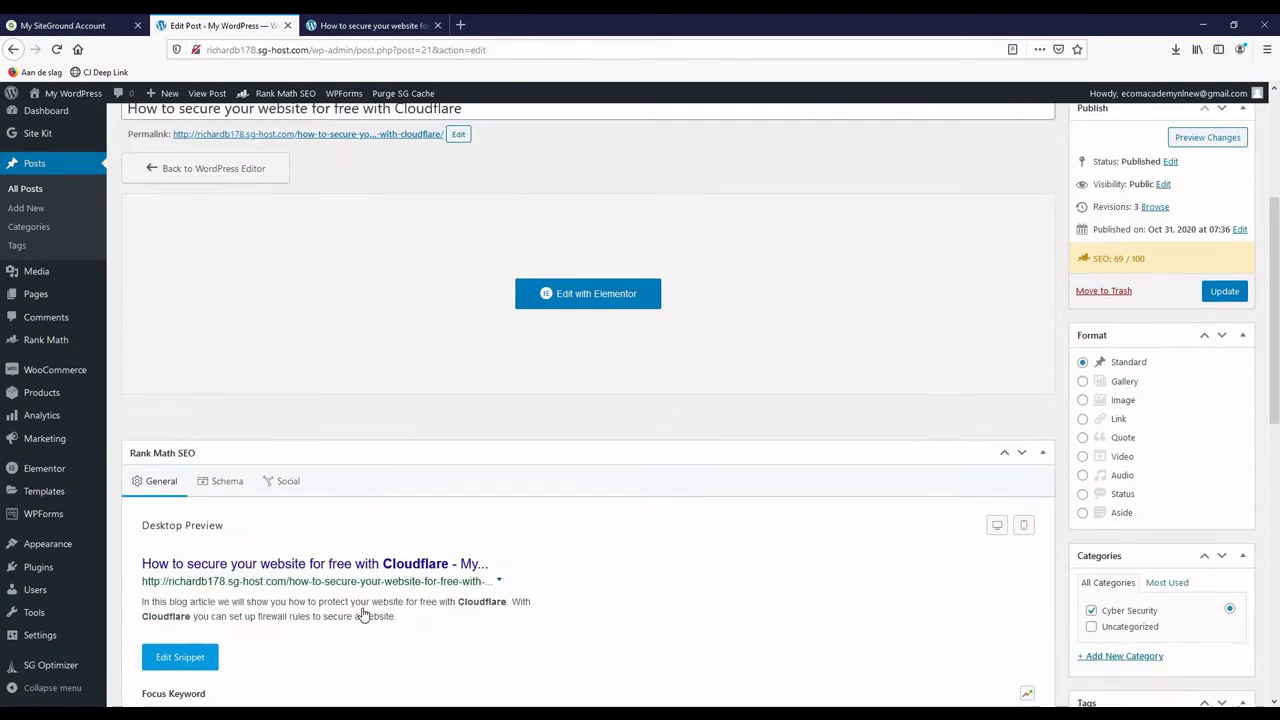
scroll(405, 568, down, 2)
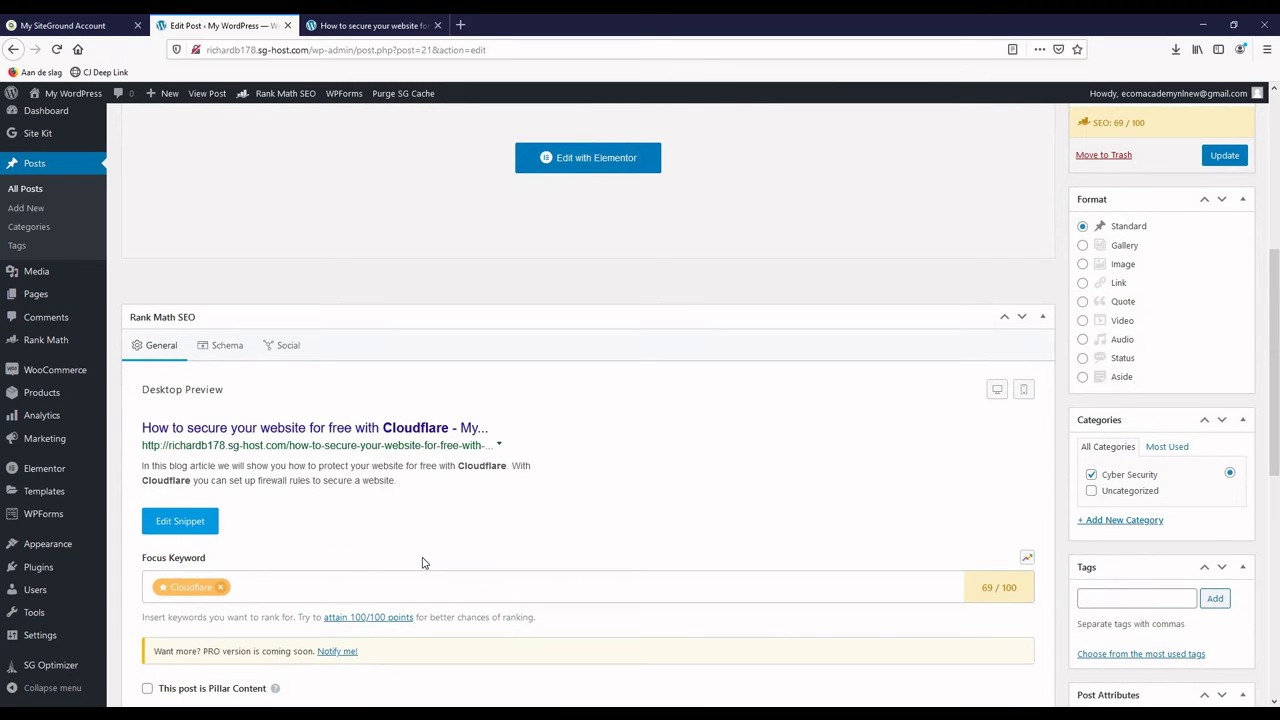
scroll(422, 563, up, 3)
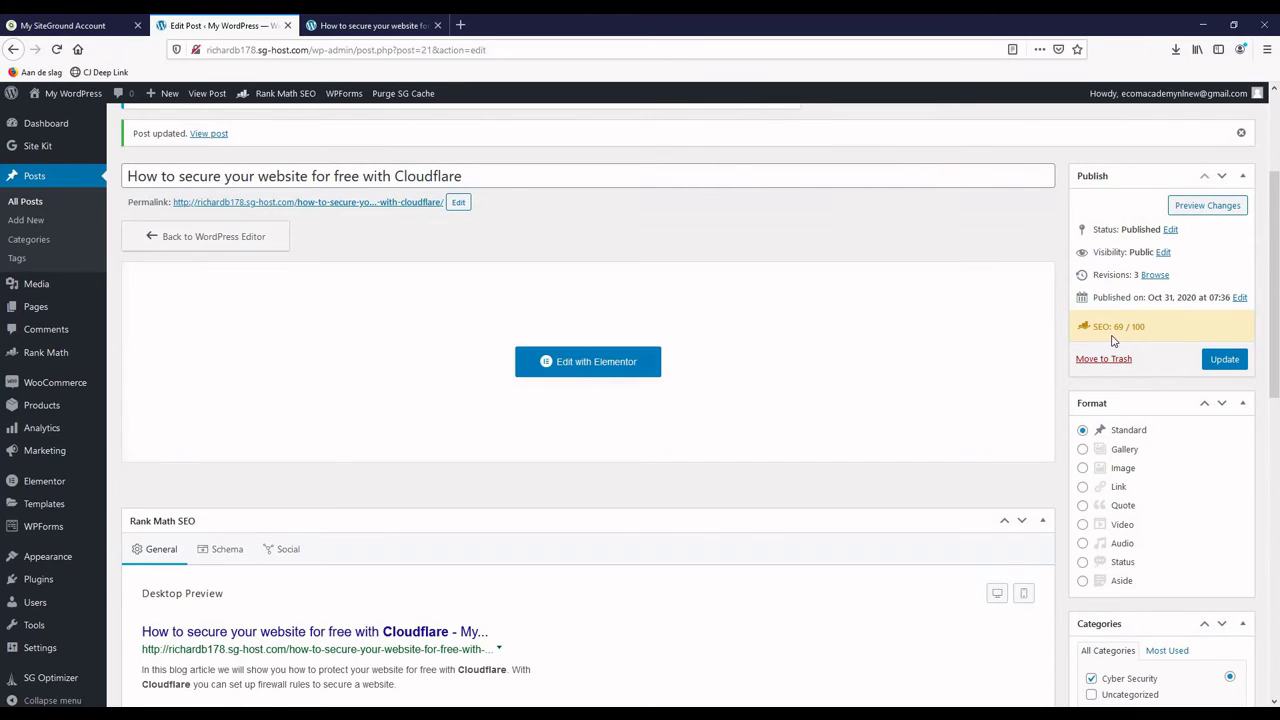
scroll(290, 650, down, 3)
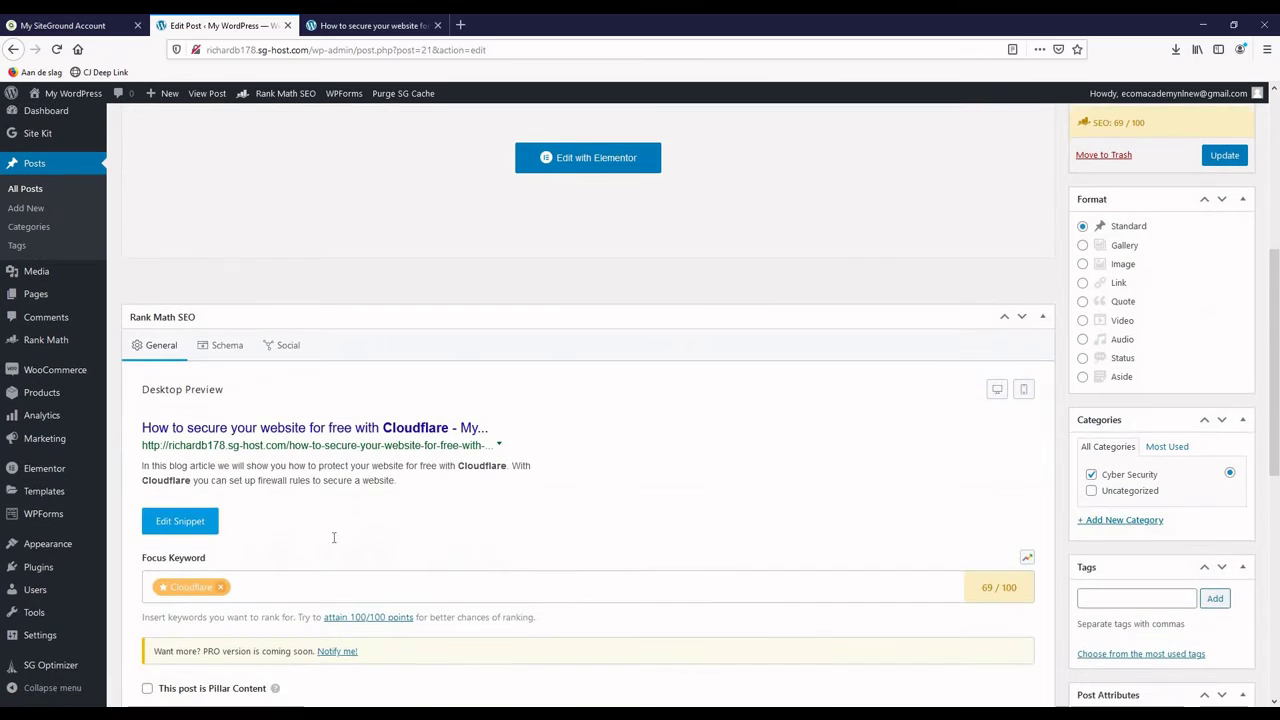
scroll(318, 570, up, 1)
click(310, 589)
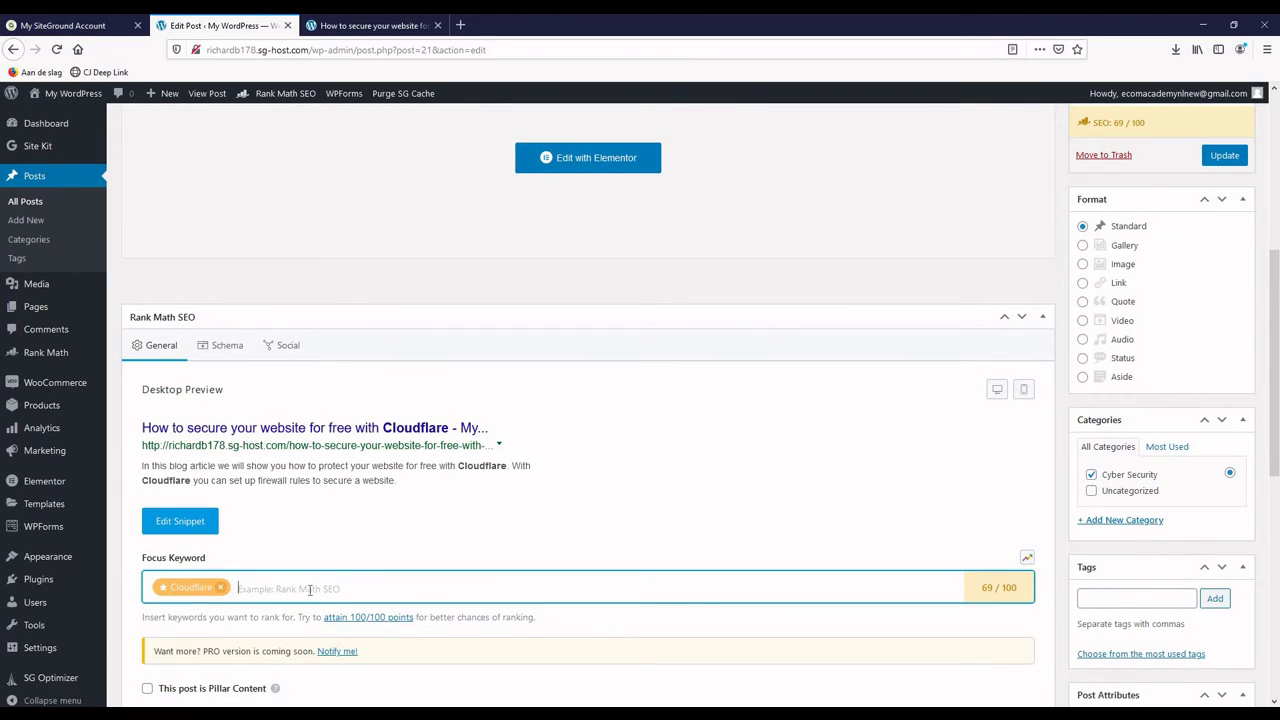
text(website)
key(Return)
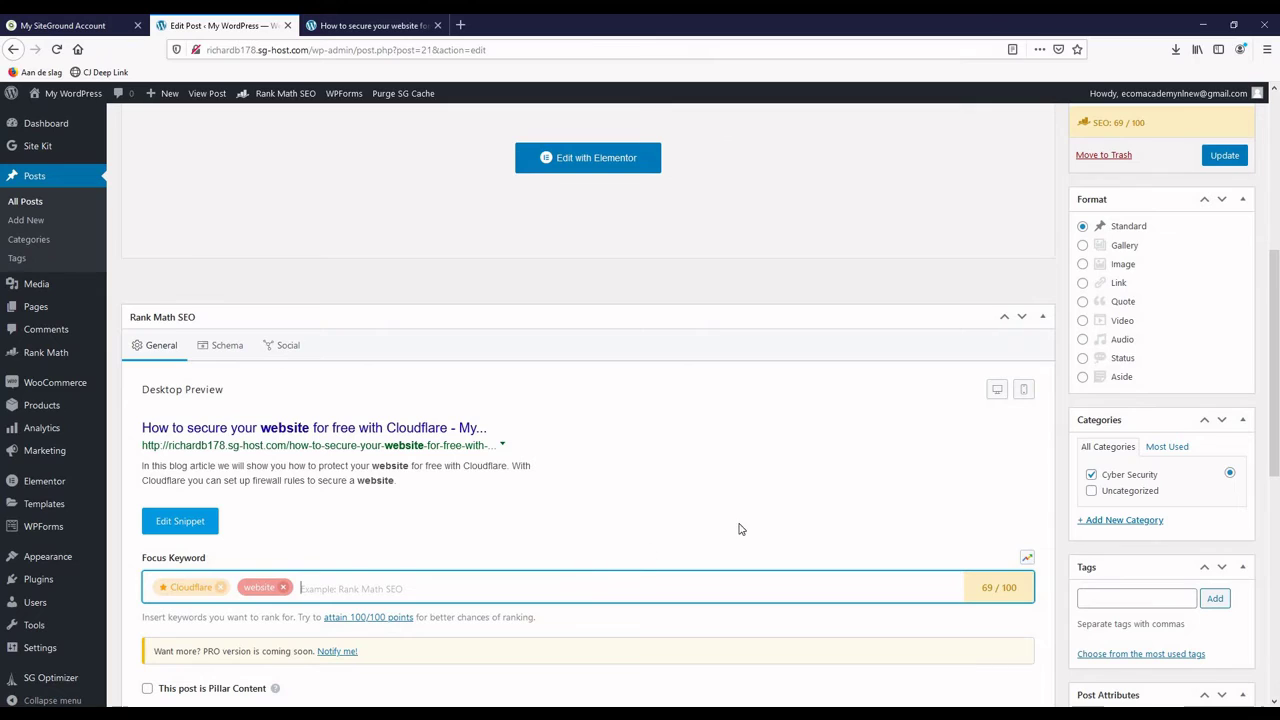
click(283, 587)
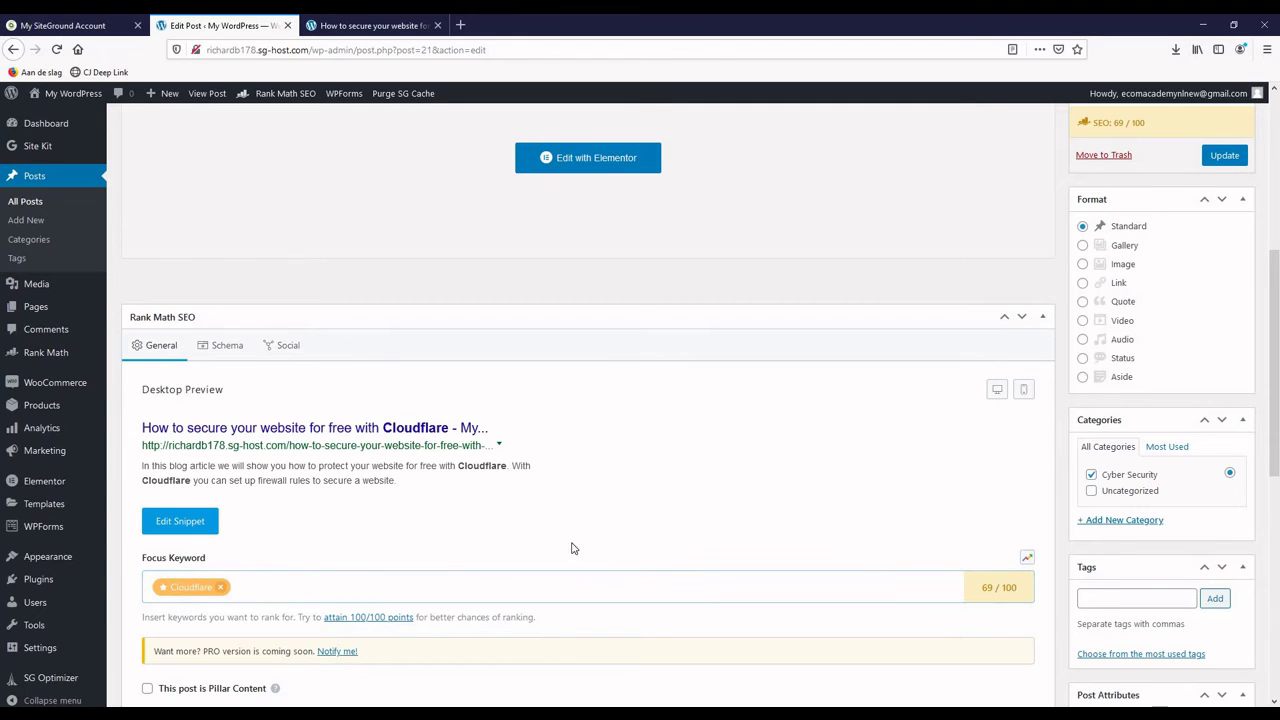
Step: Update the published post and return to the list of all posts
click(1226, 157)
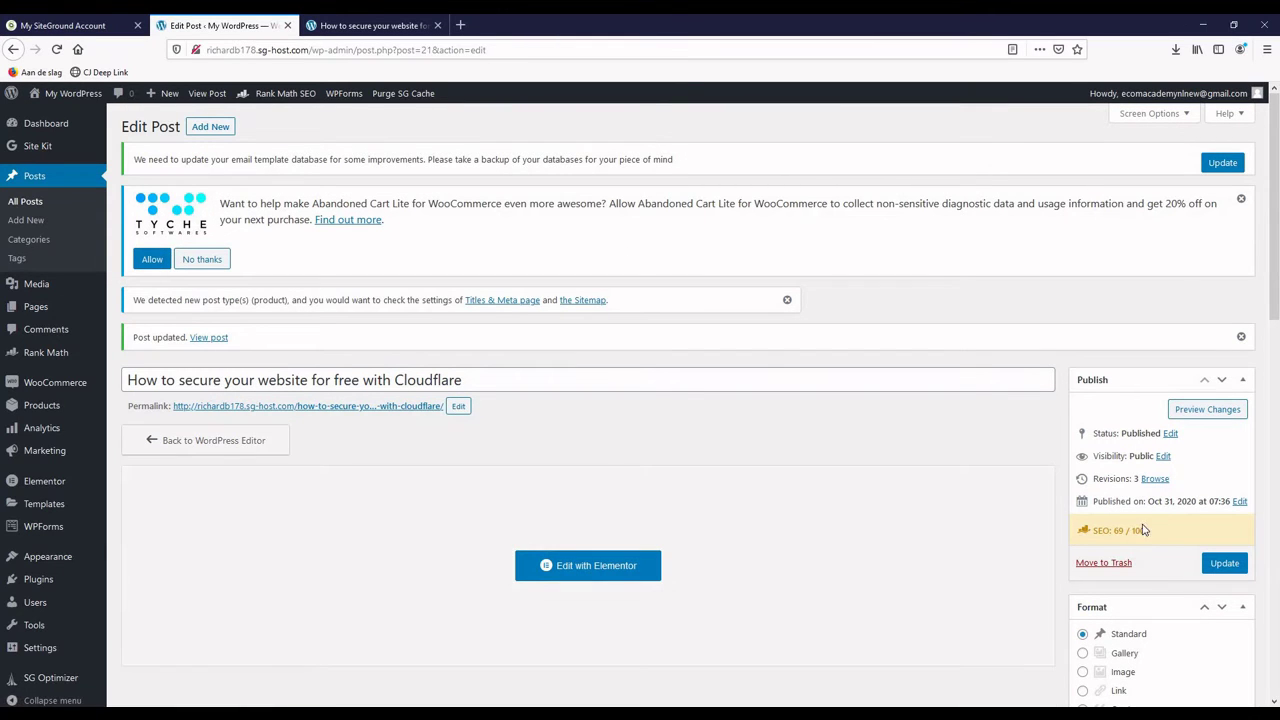
click(25, 203)
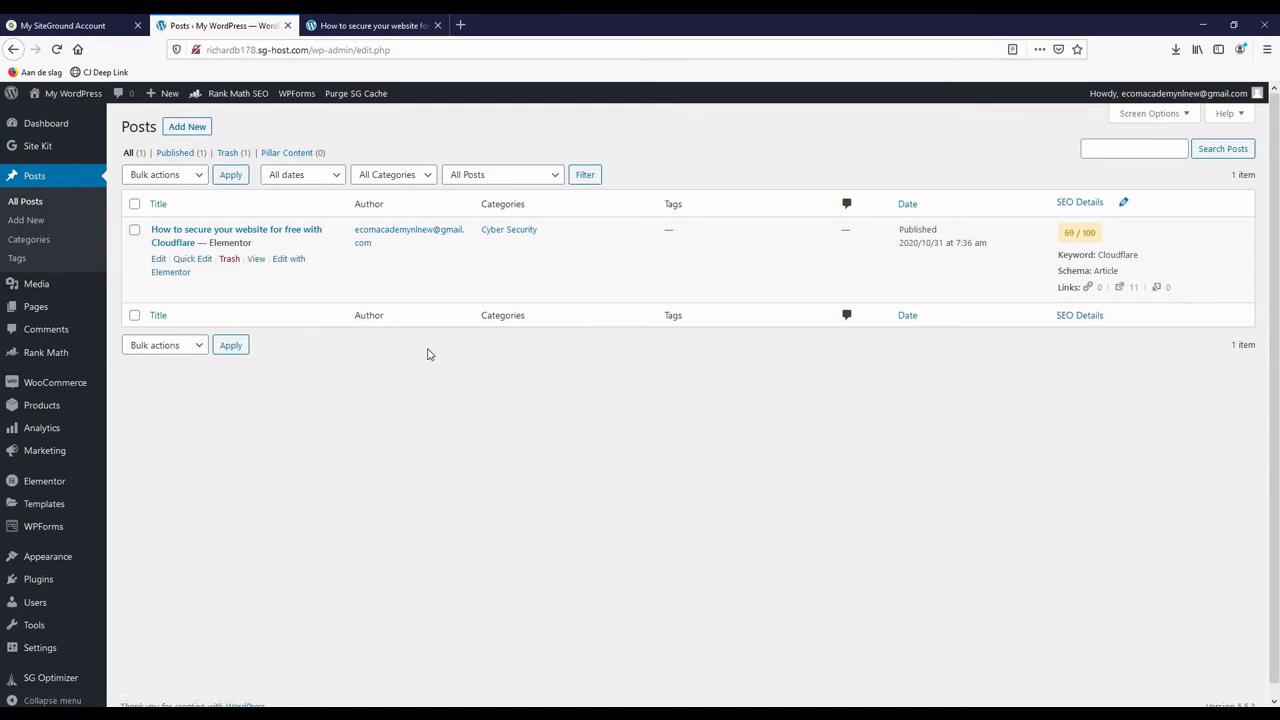
Step: Open the Cyber Security post category for editing and look at its Rank Math settings
click(30, 240)
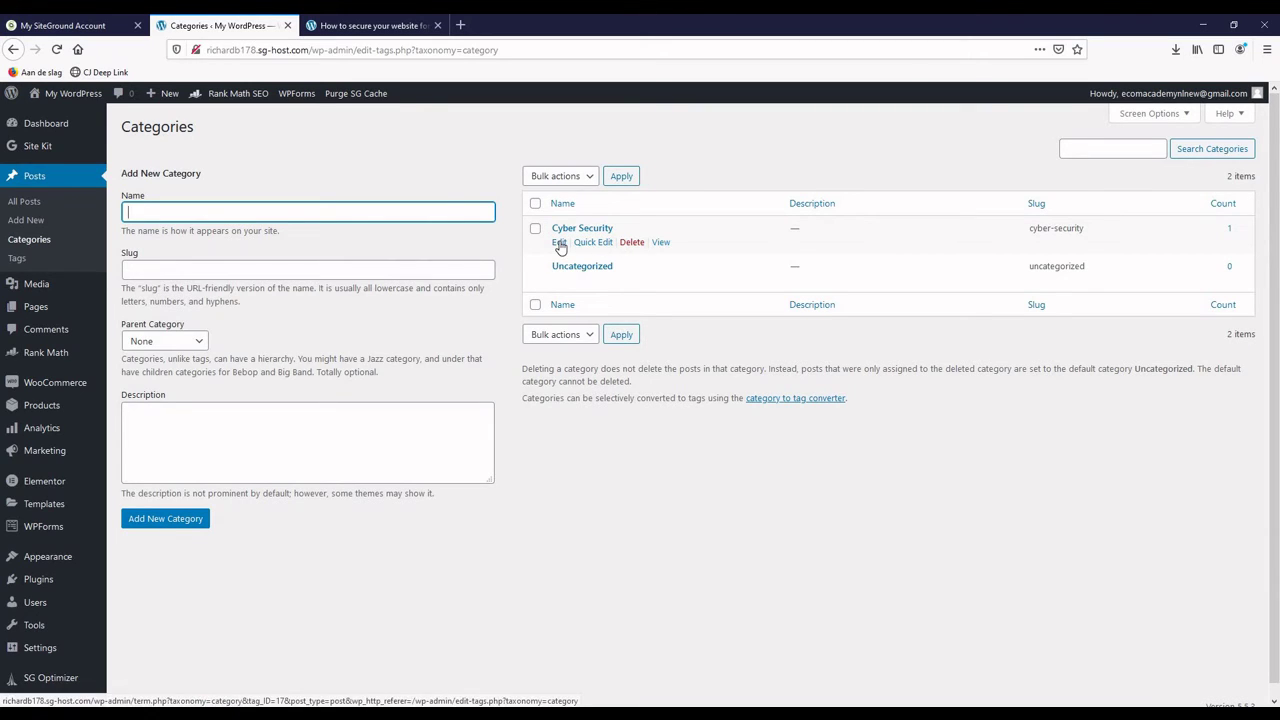
click(559, 243)
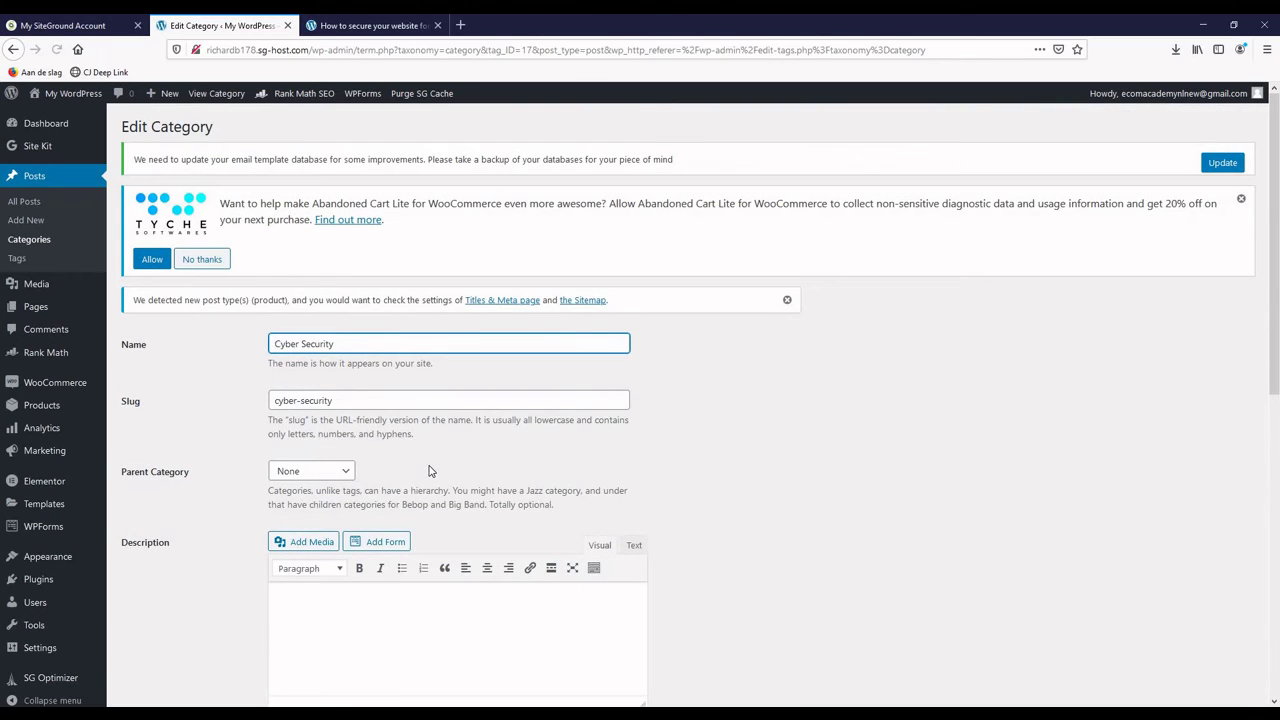
scroll(430, 471, down, 5)
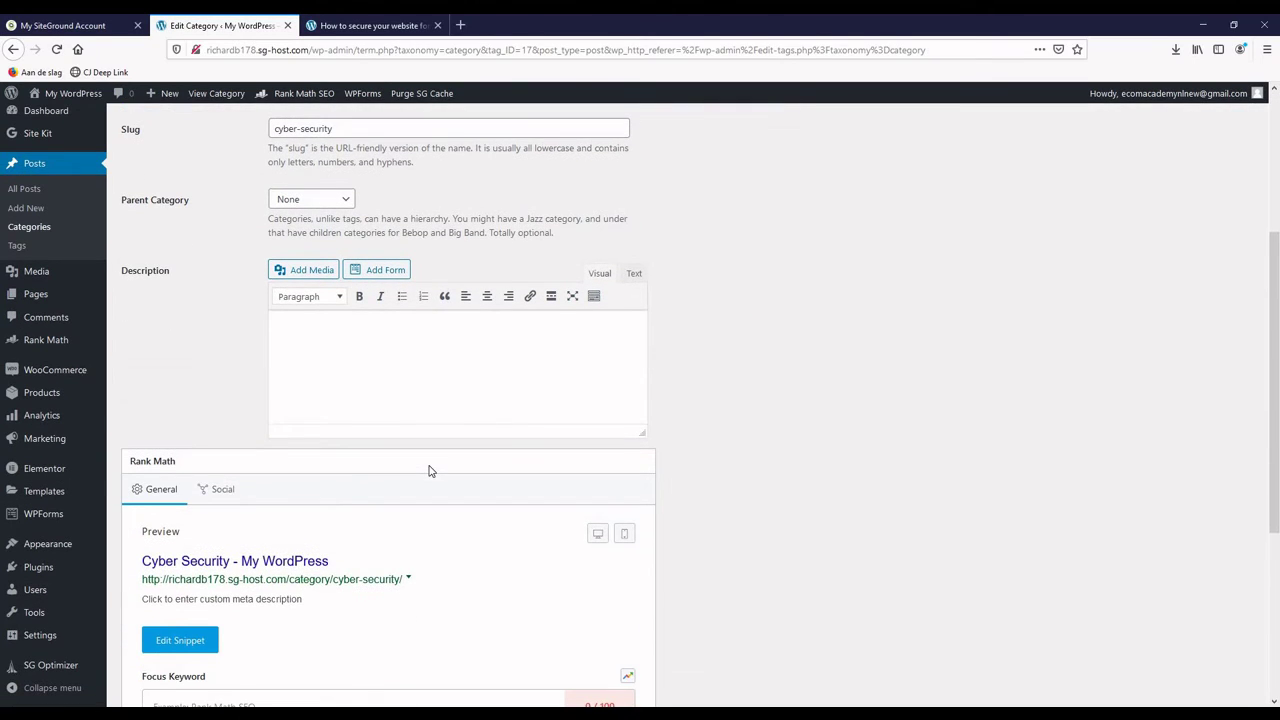
scroll(430, 471, down, 3)
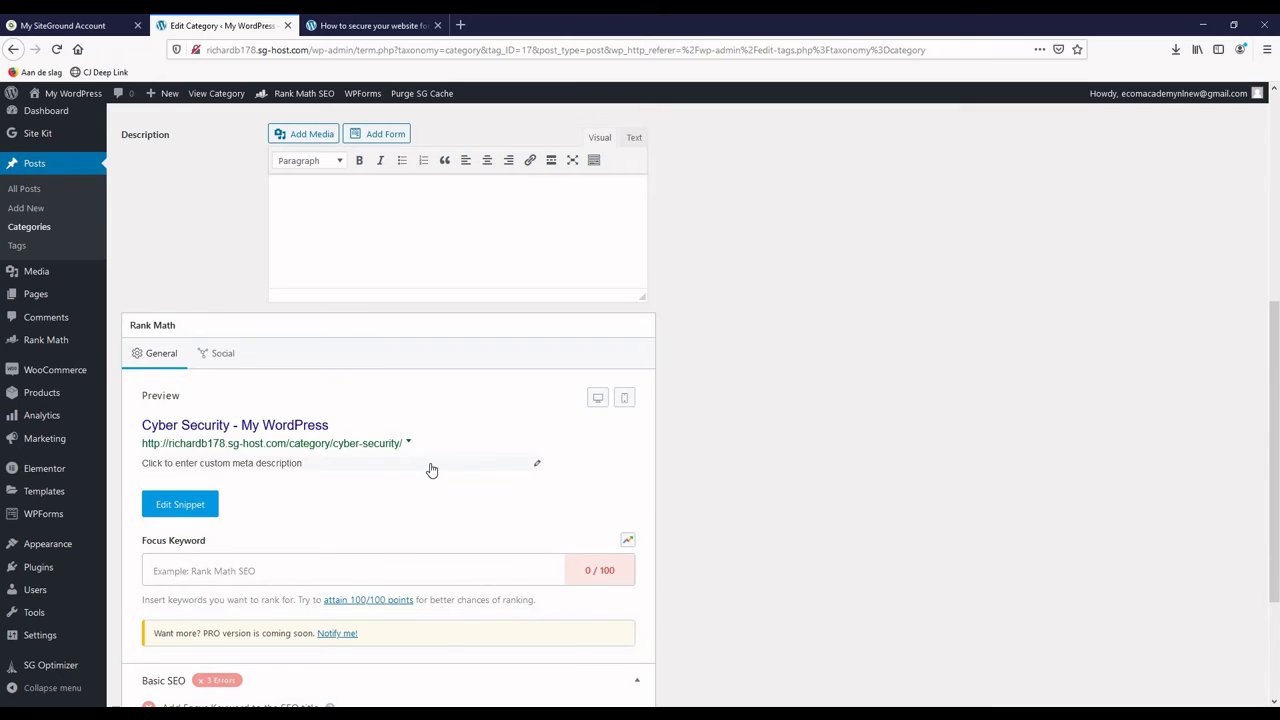
Step: Copy the category's name, Cyber Security, and add it as the category's Rank Math focus keyword
scroll(431, 470, up, 8)
key(ctrl+a)
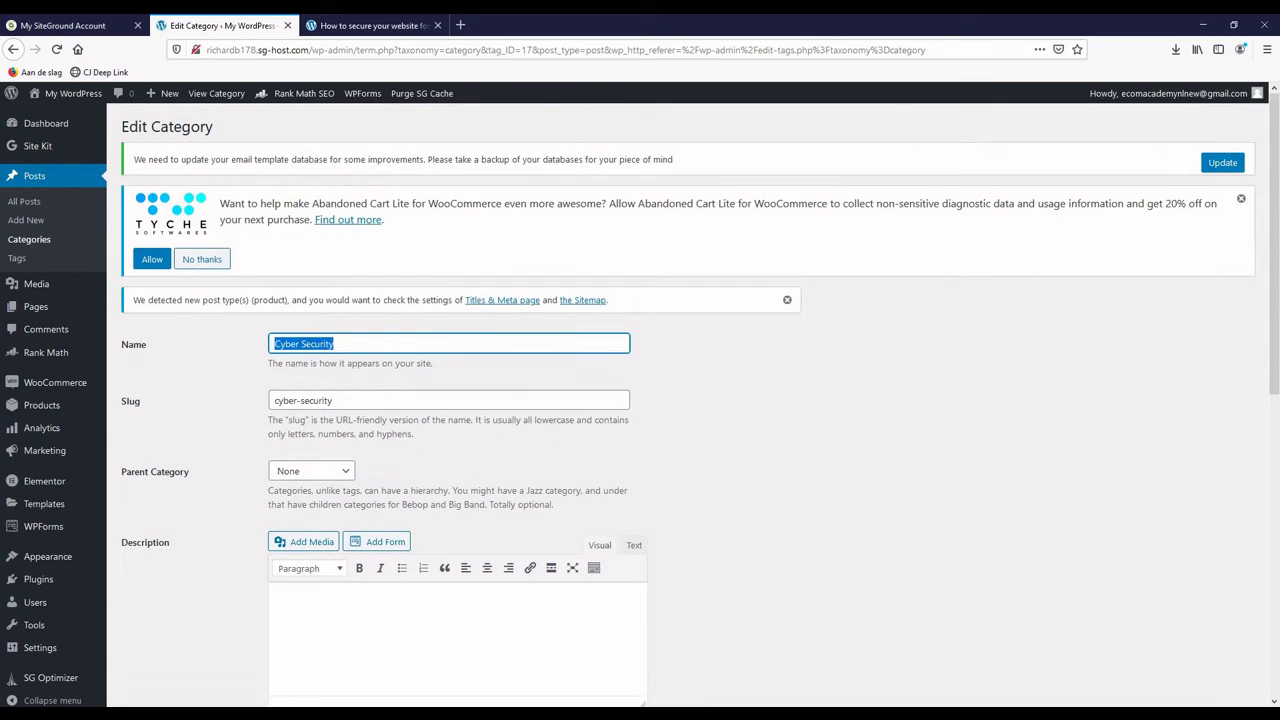
right_click(331, 352)
click(352, 388)
click(714, 430)
scroll(714, 430, down, 10)
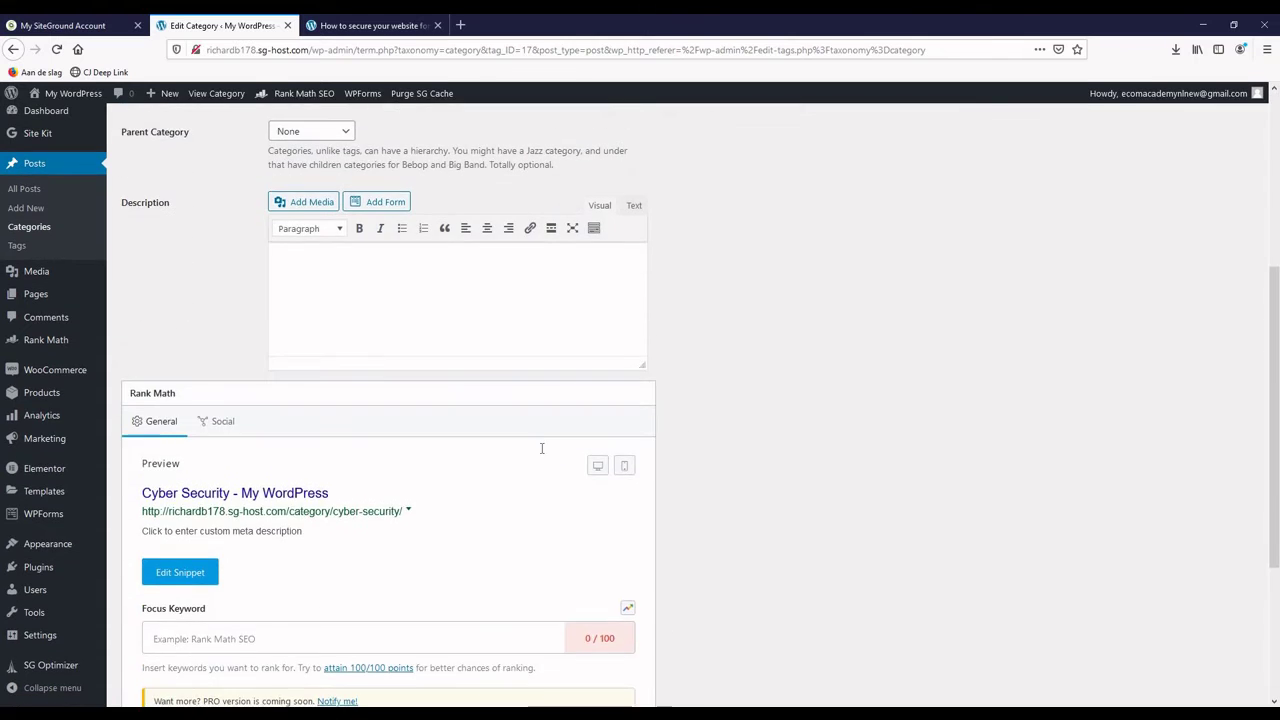
click(245, 436)
right_click(245, 437)
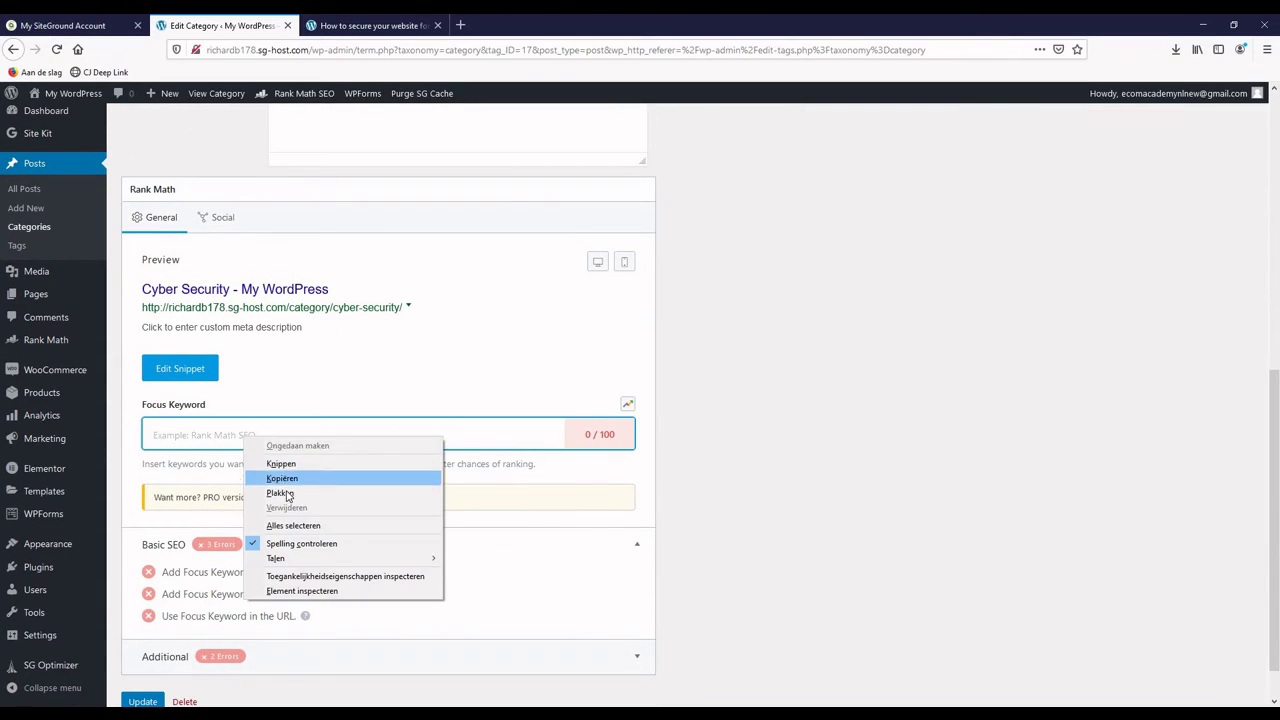
key(Return)
click(735, 502)
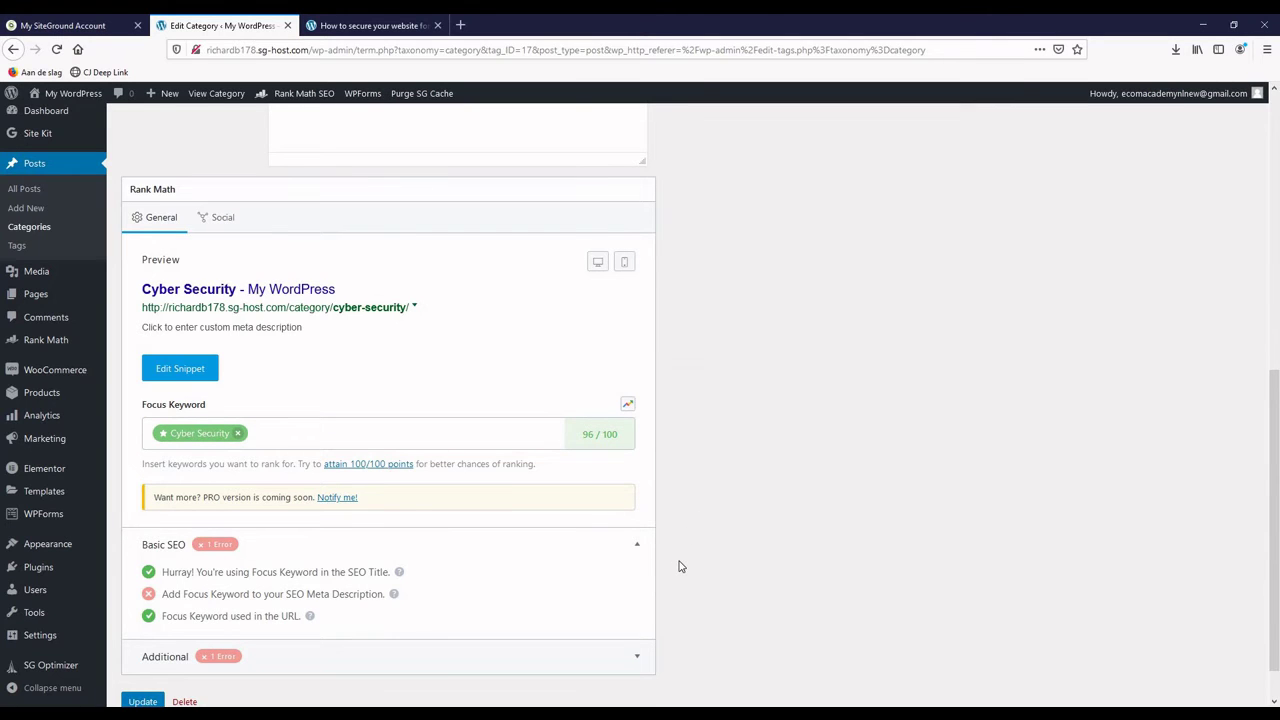
Step: Open the category's snippet editor and review its title, permalink and description fields
scroll(683, 560, down, 1)
scroll(683, 560, up, 4)
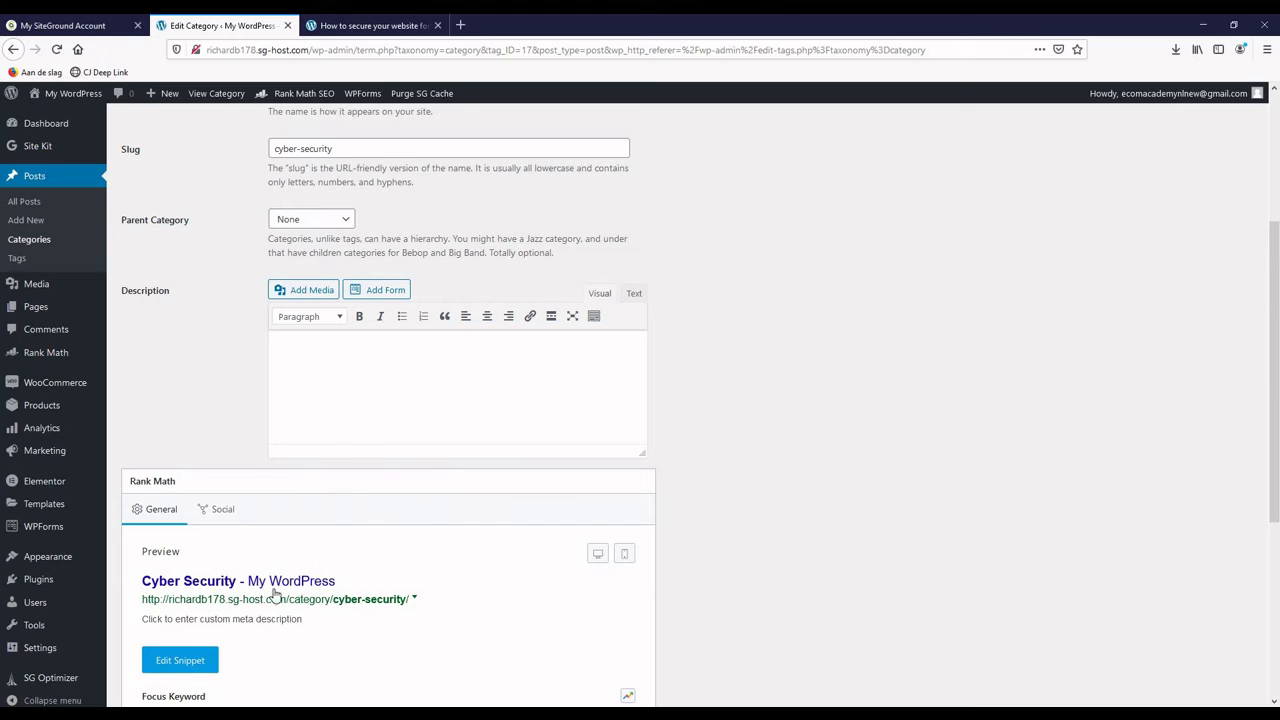
click(180, 660)
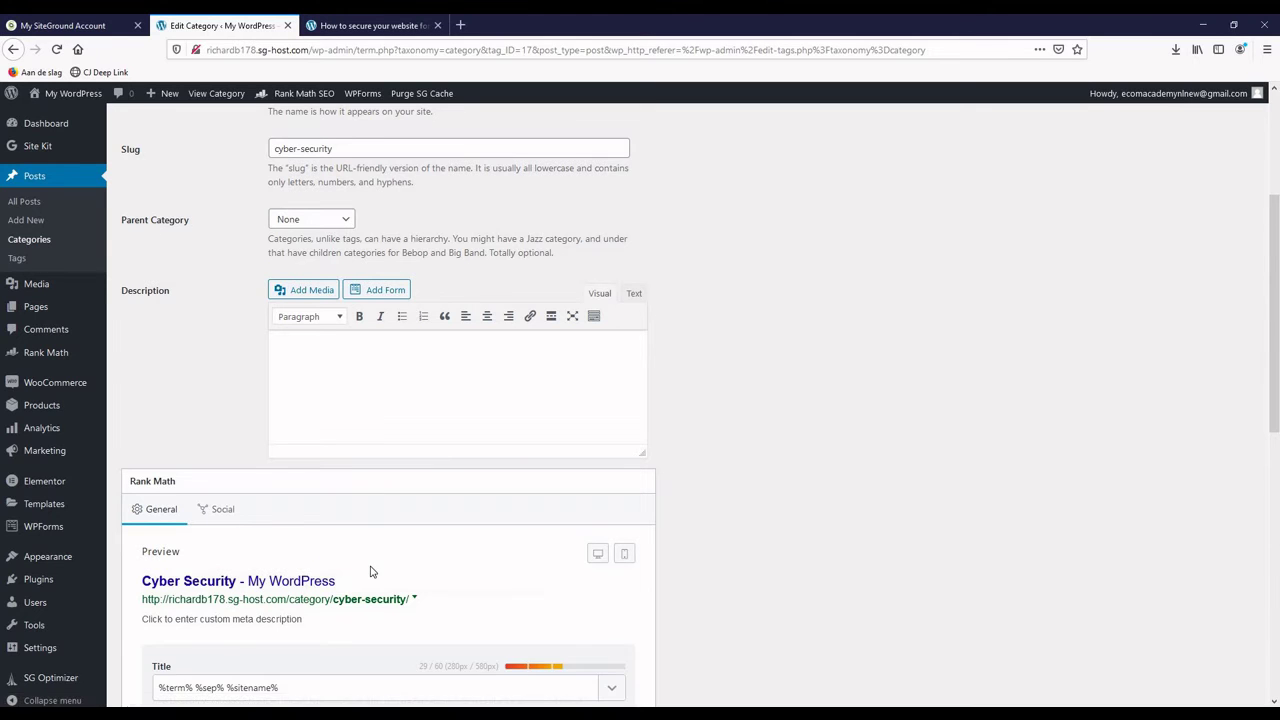
scroll(370, 570, down, 3)
scroll(371, 567, down, 2)
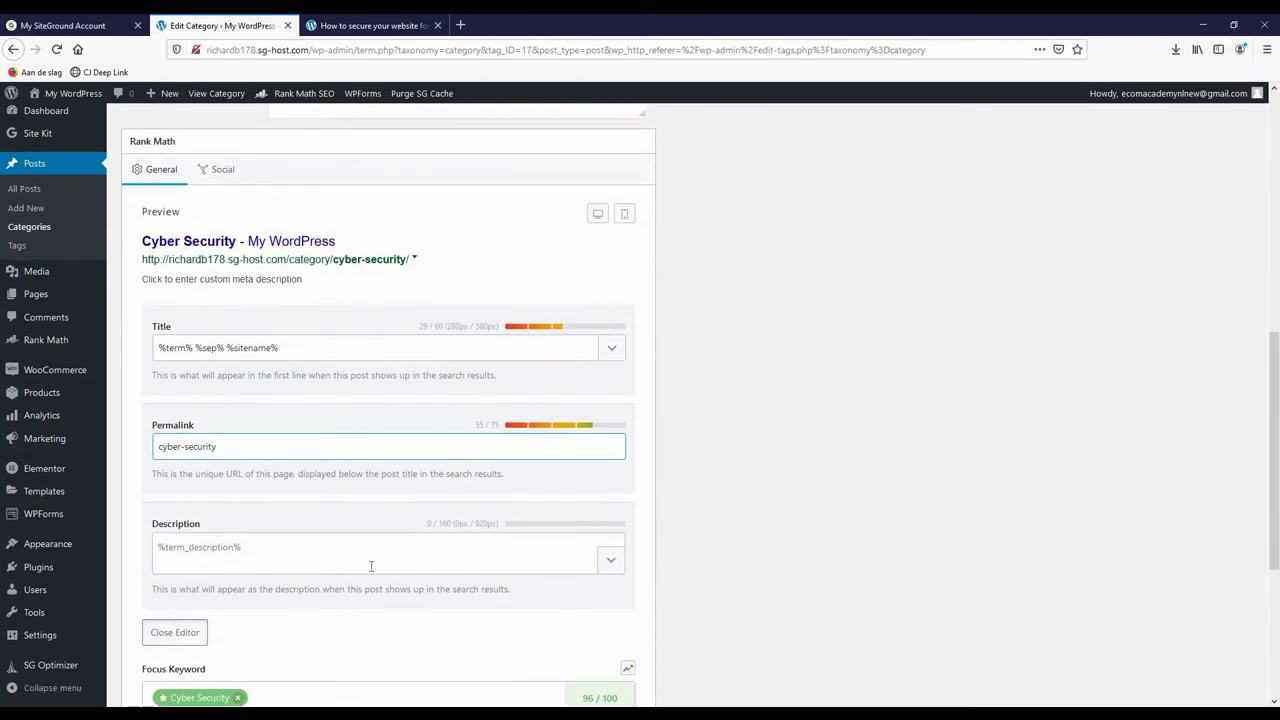
Step: Enter the category description "This blog post category is used for blog articles about Cyber Security."
scroll(383, 509, up, 5)
scroll(346, 552, up, 1)
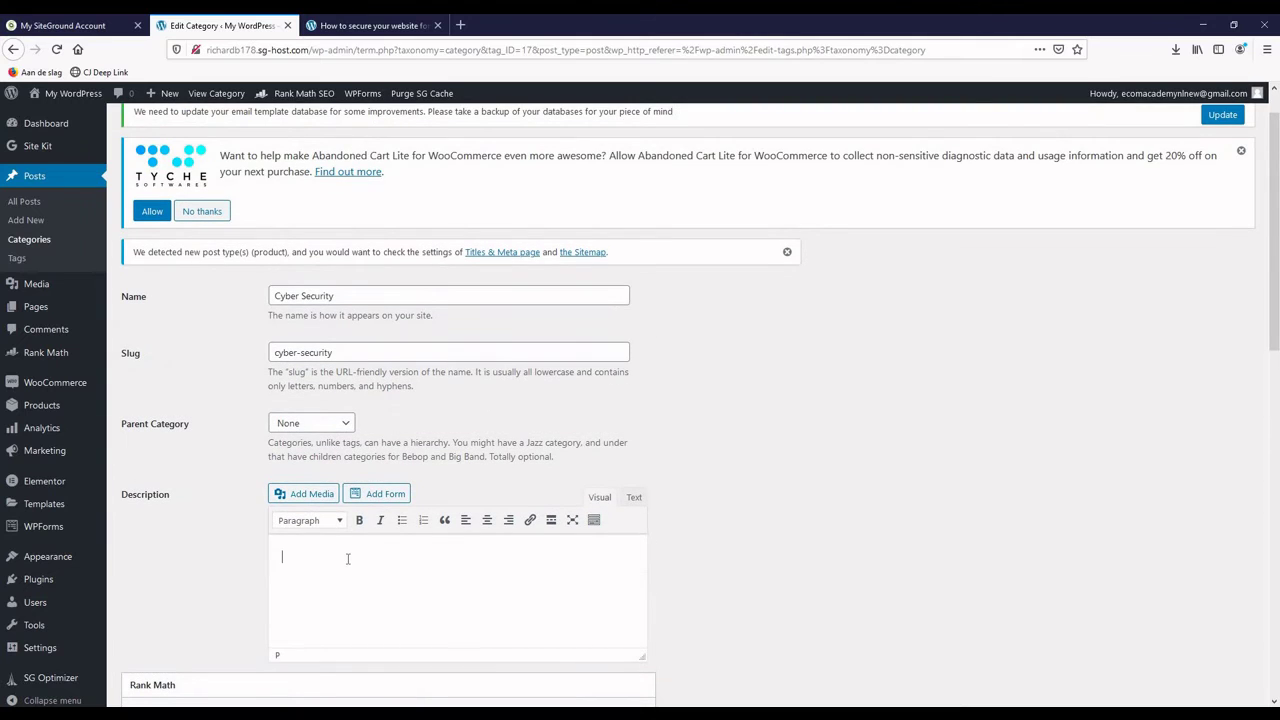
scroll(348, 558, down, 5)
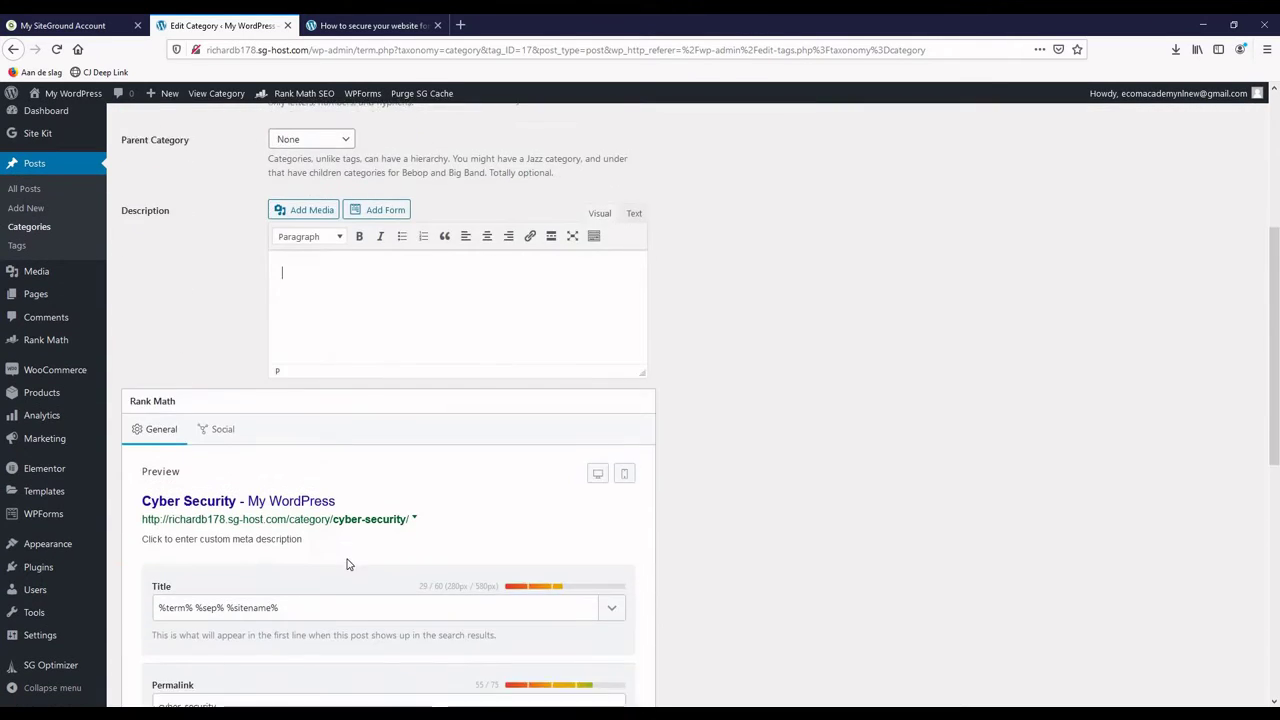
scroll(348, 558, up, 1)
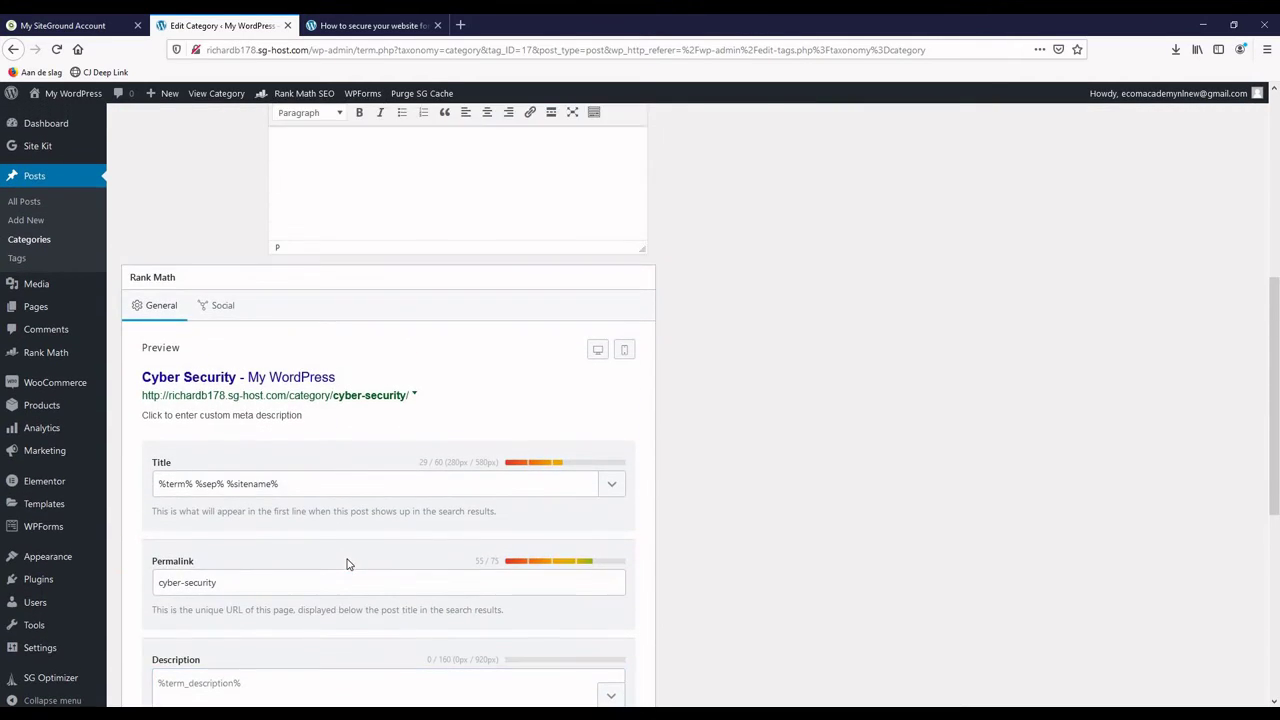
scroll(347, 564, up, 3)
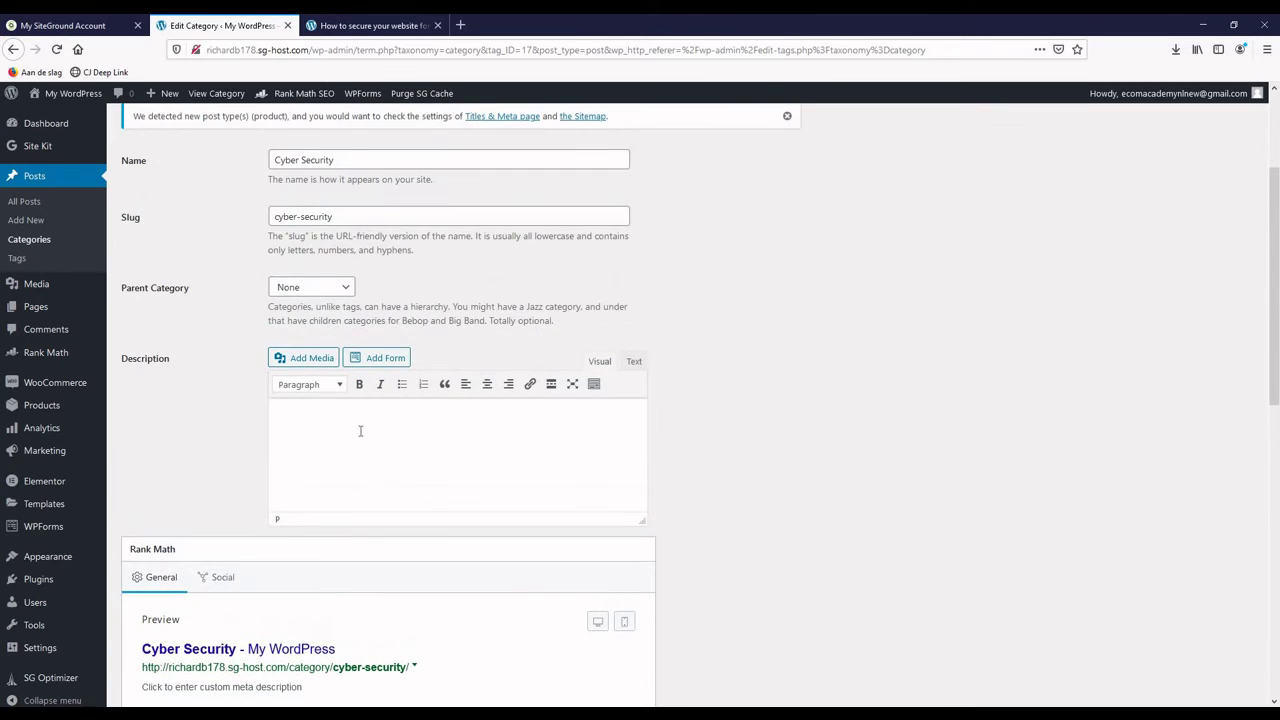
scroll(361, 436, up, 1)
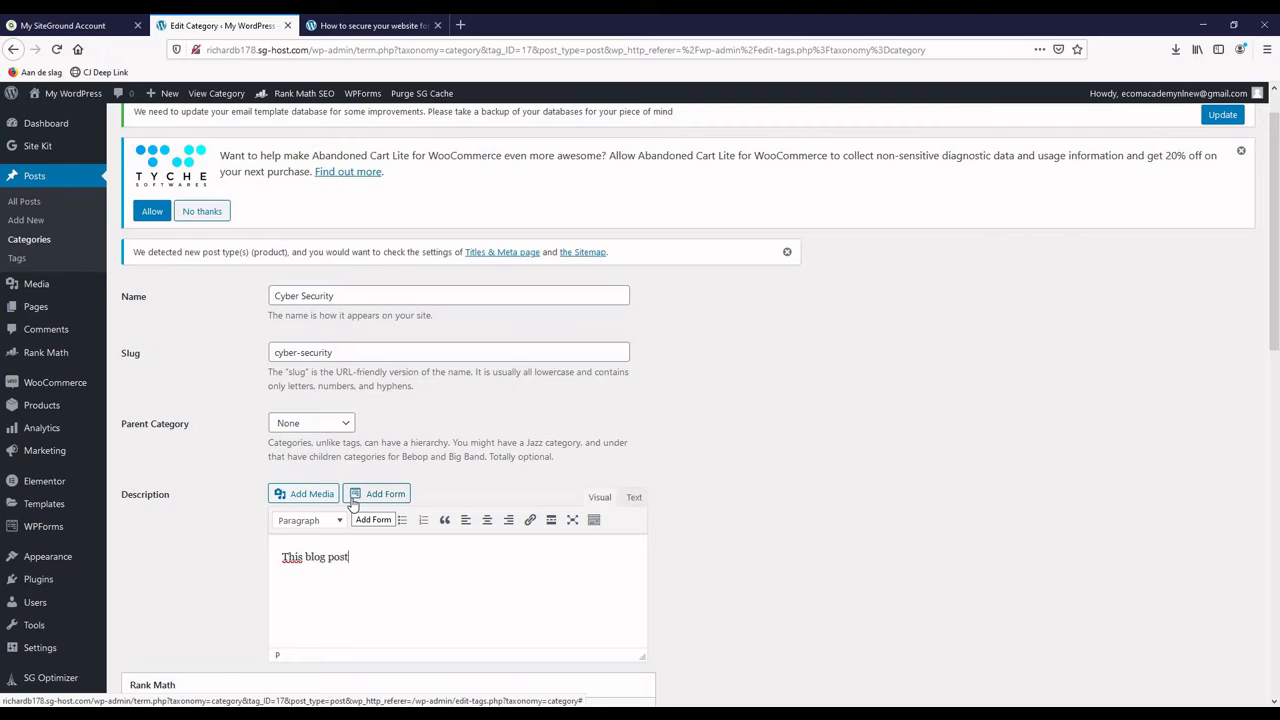
text(y i)
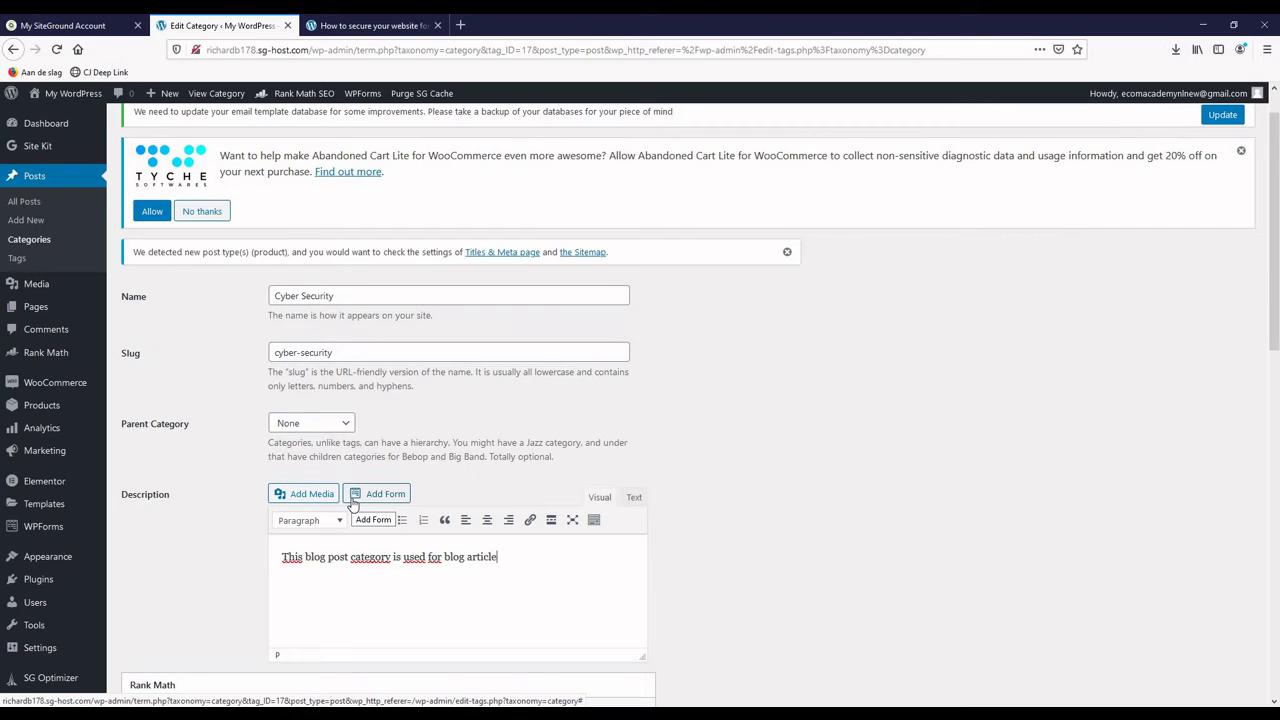
text(s used for blog articles about Cyber Security.)
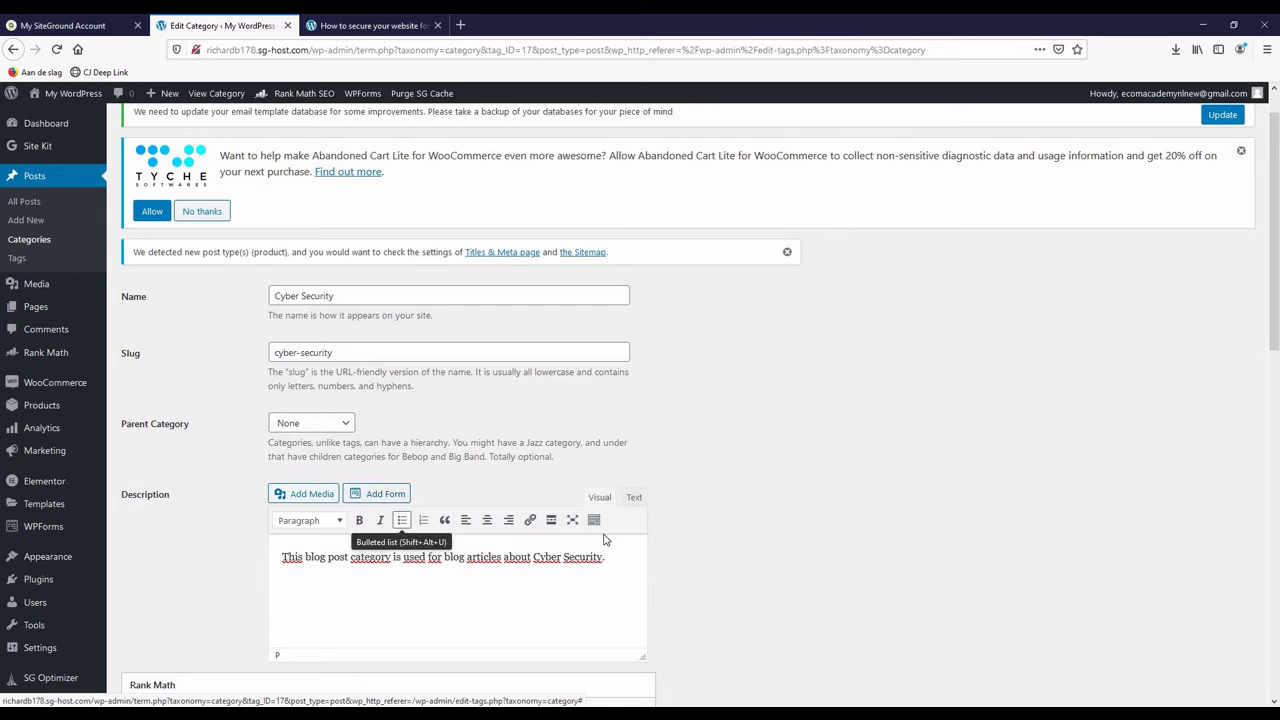
Step: Review the category's search preview, snippet fields, focus keyword score and Basic SEO checks, and close the snippet editor
scroll(603, 540, down, 2)
scroll(603, 540, down, 2)
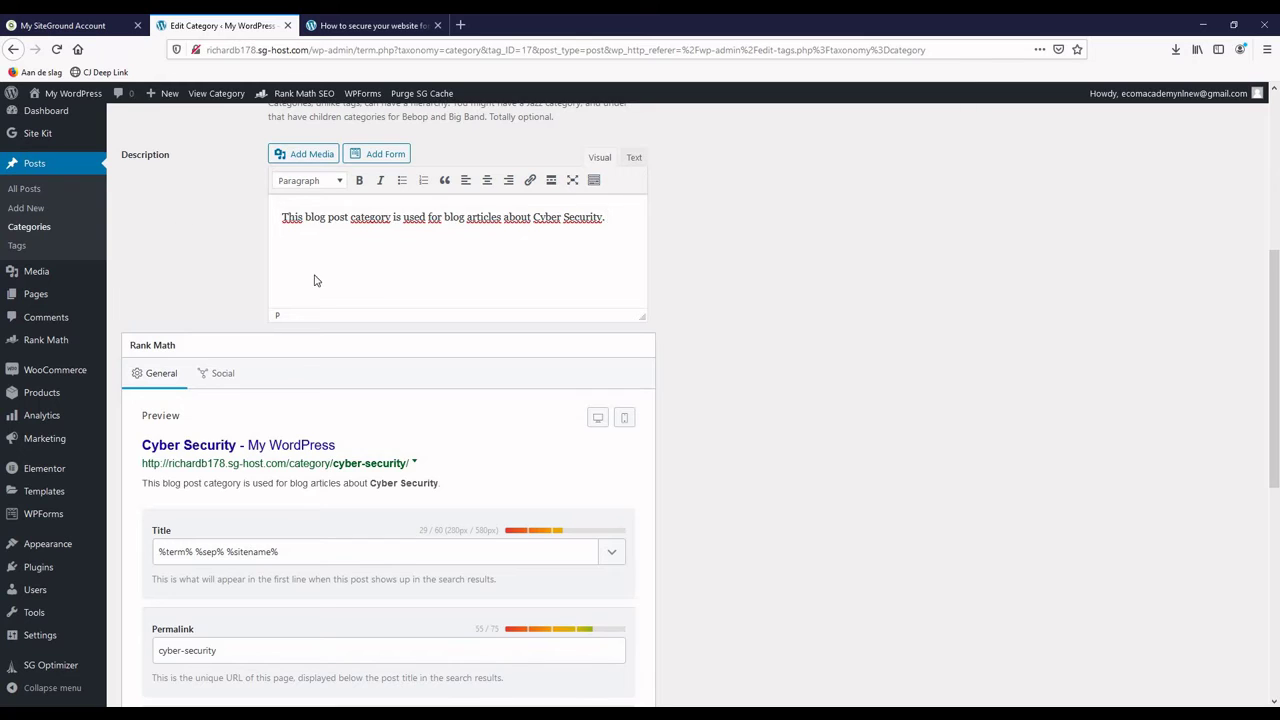
scroll(257, 463, down, 1)
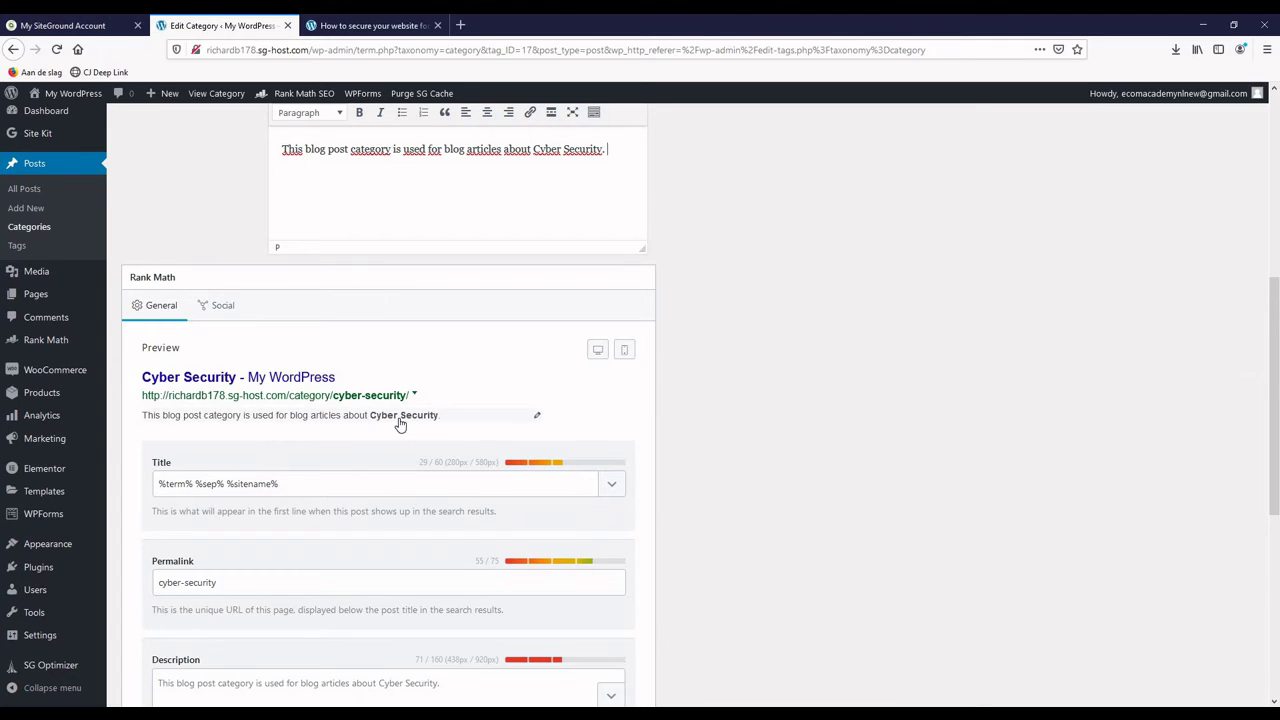
scroll(400, 424, down, 5)
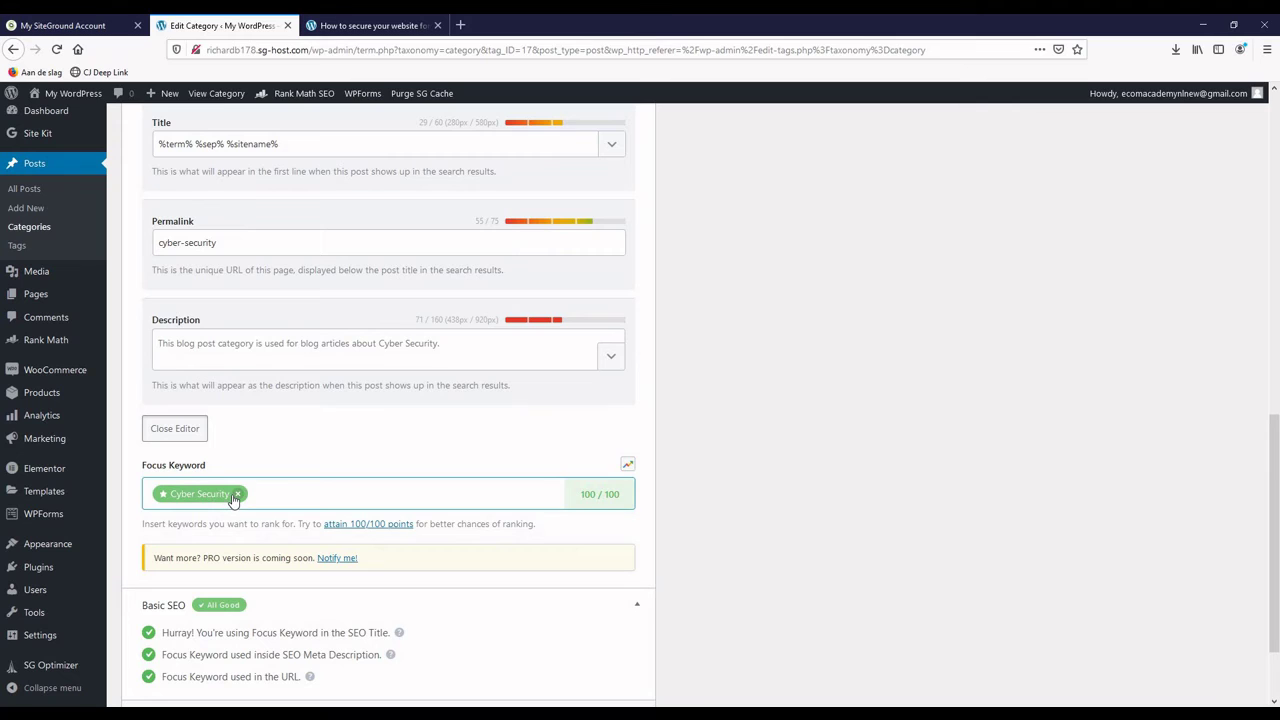
scroll(474, 411, up, 15)
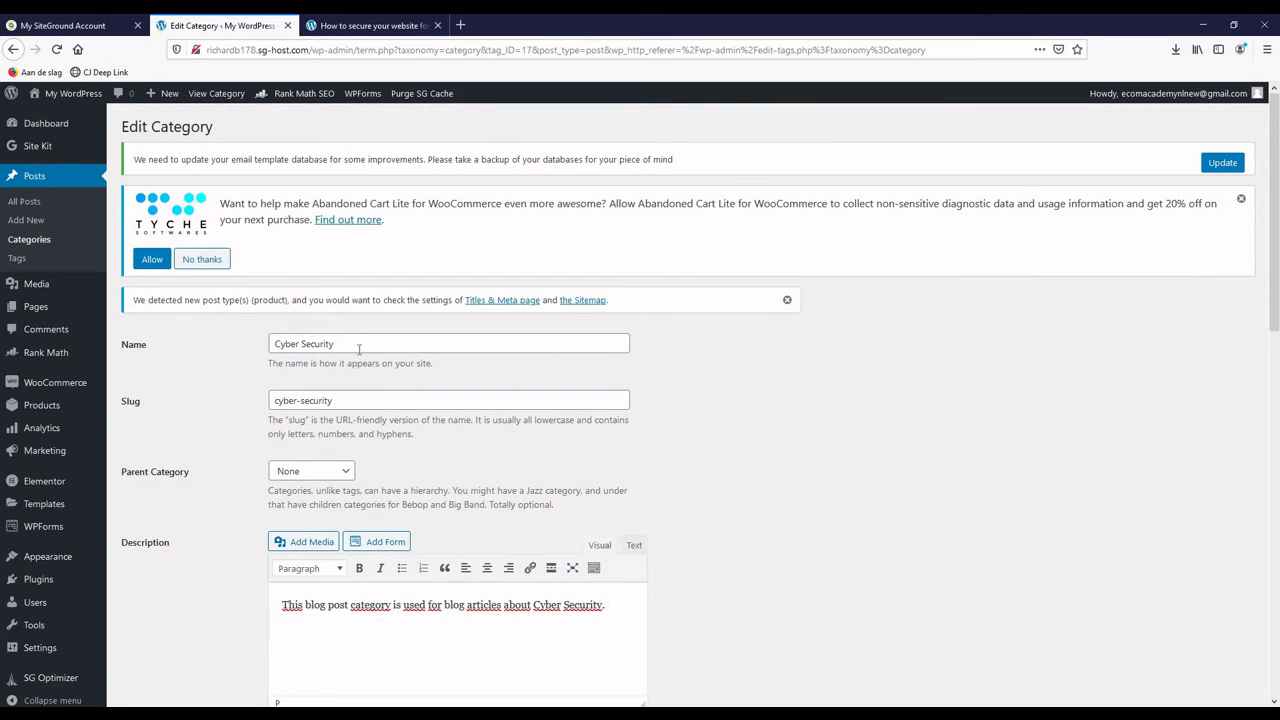
scroll(783, 537, down, 6)
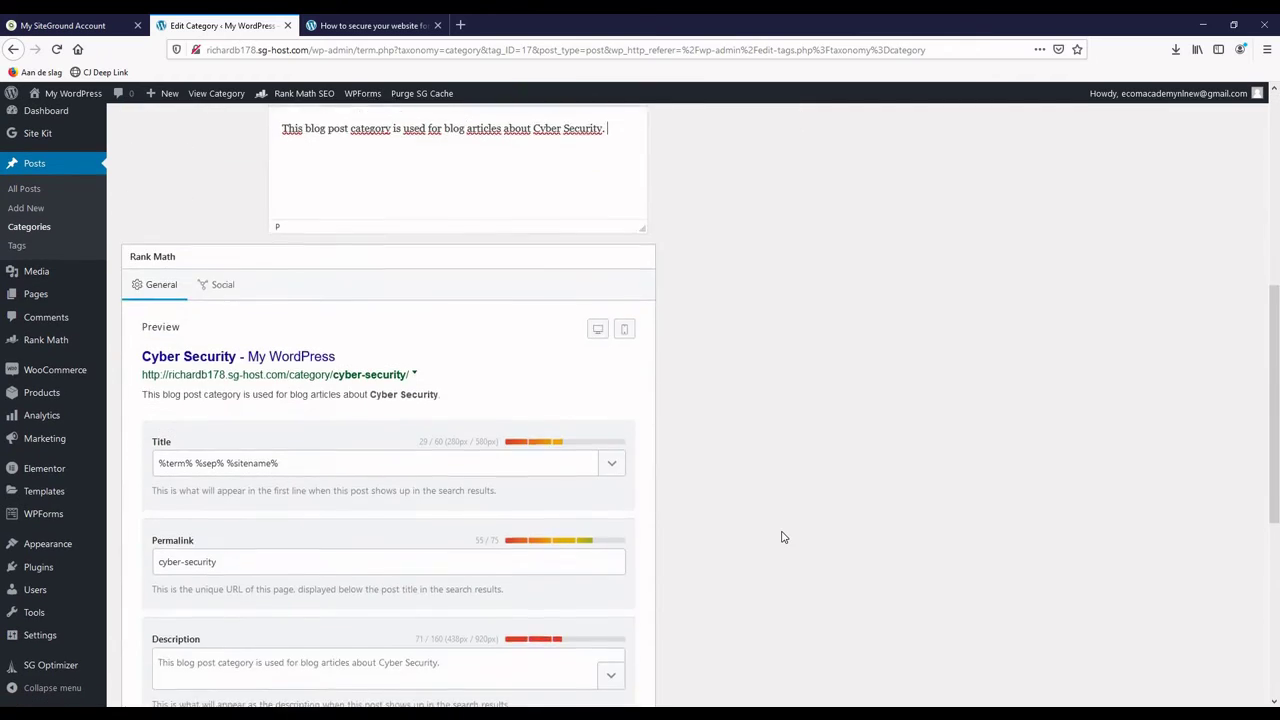
scroll(783, 537, down, 5)
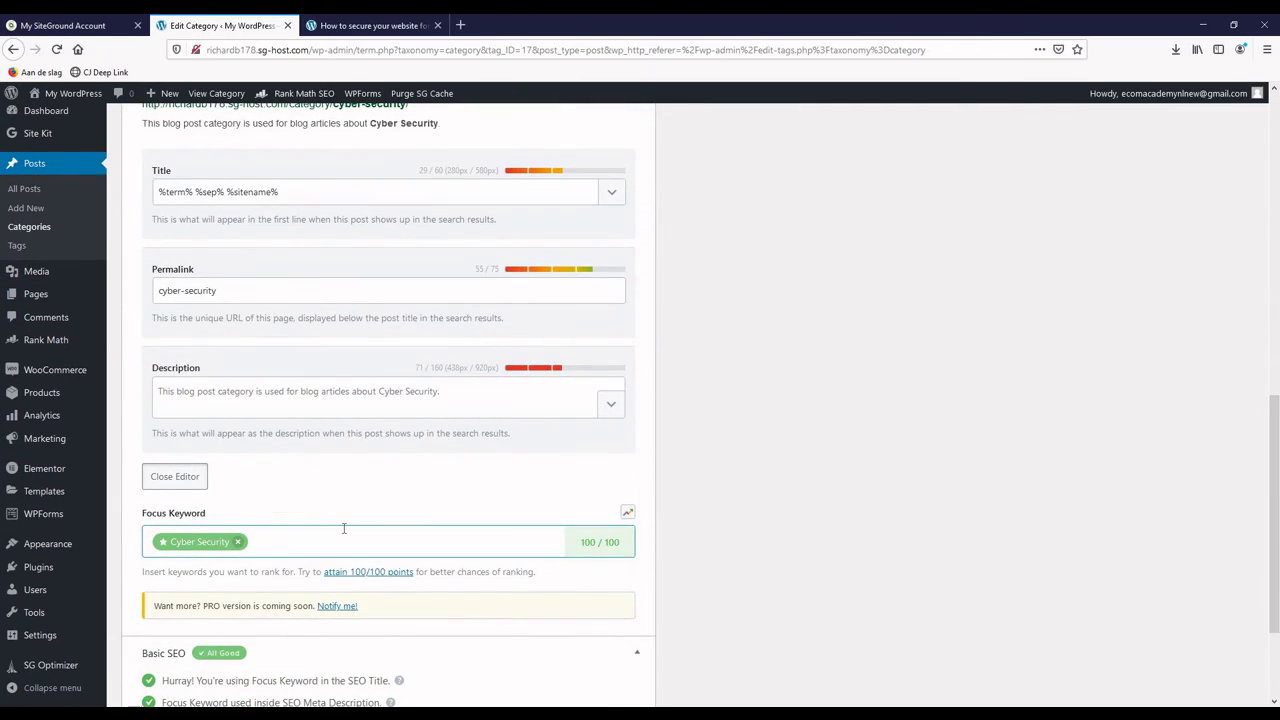
scroll(217, 311, up, 3)
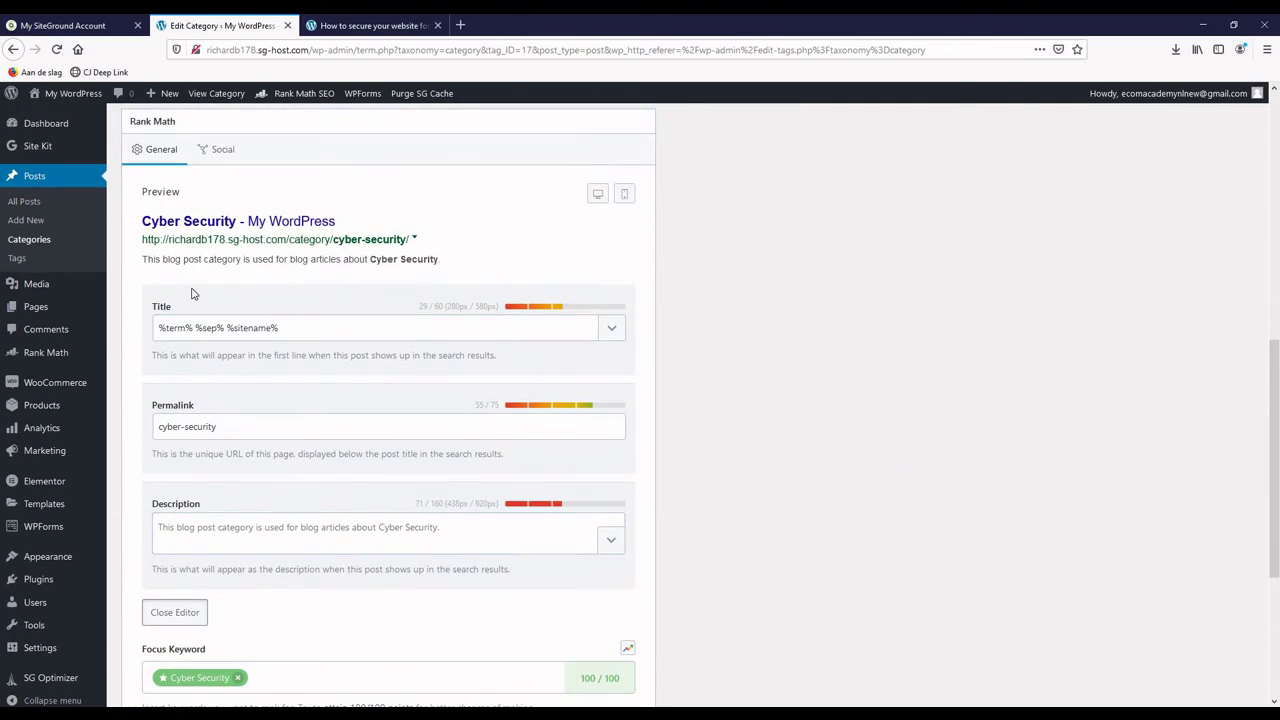
click(170, 612)
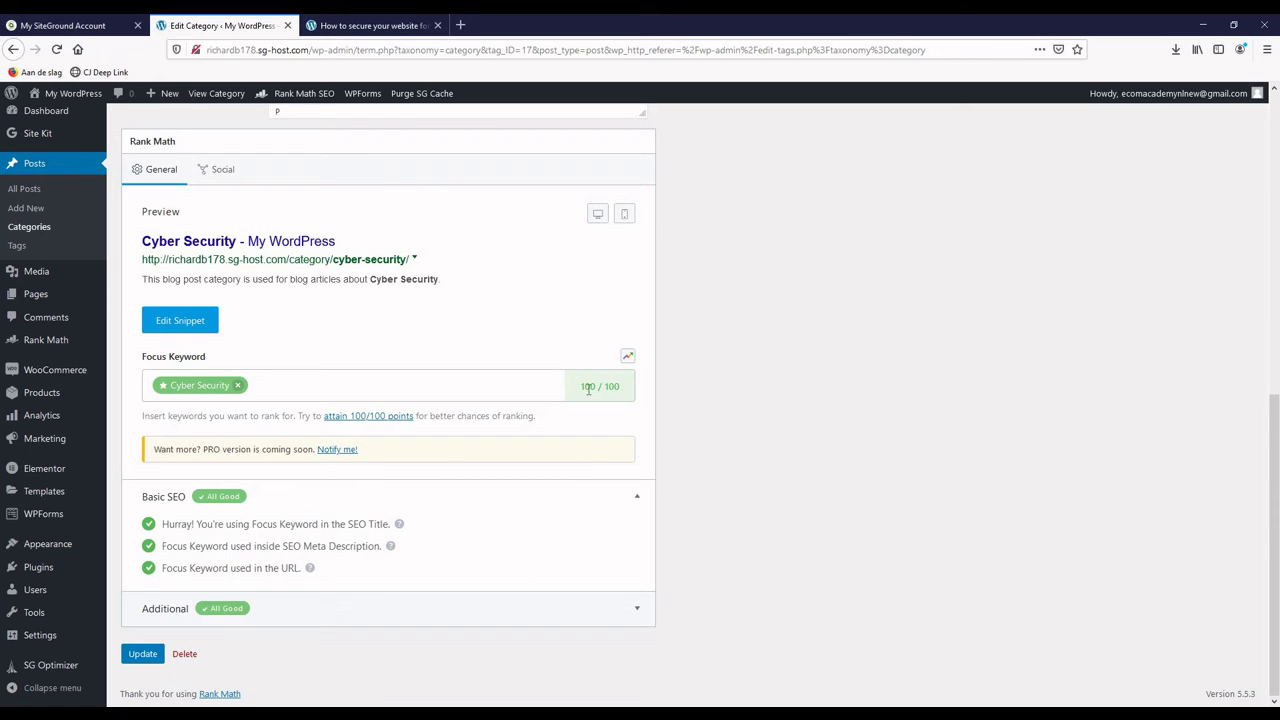
Step: Save the Cyber Security category, return to the post category list, and open the product categories page
click(141, 656)
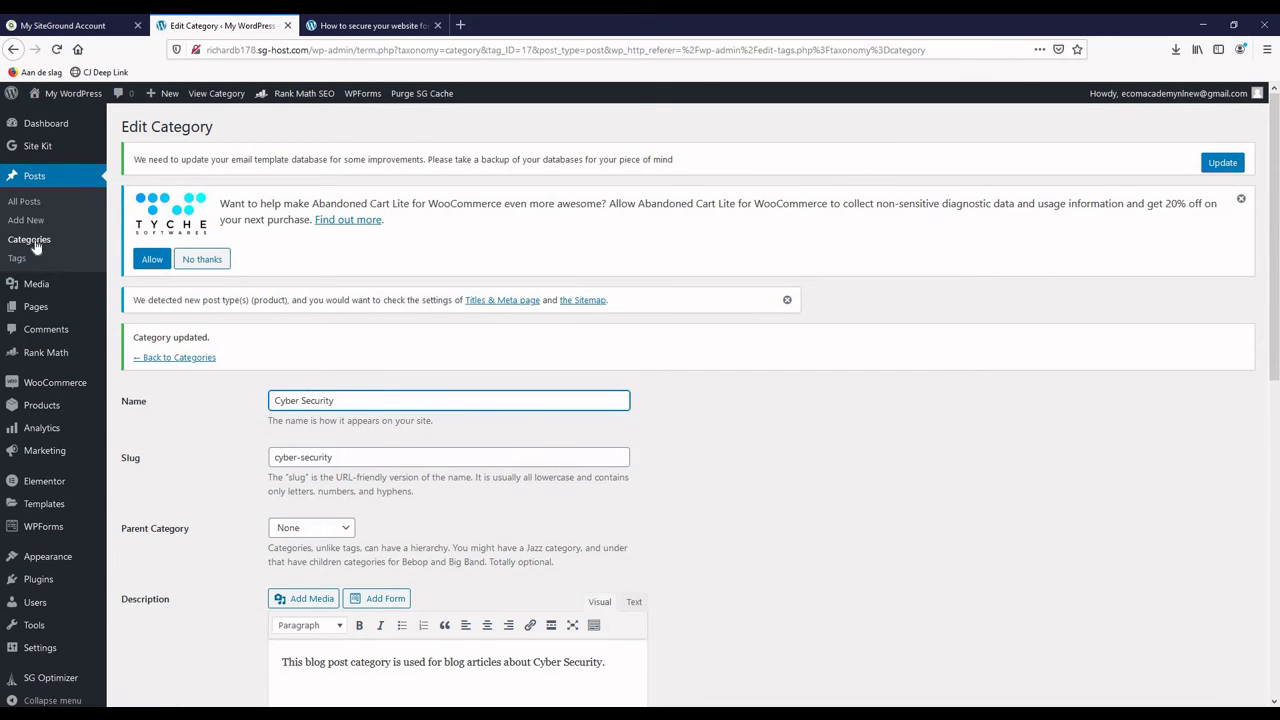
click(186, 358)
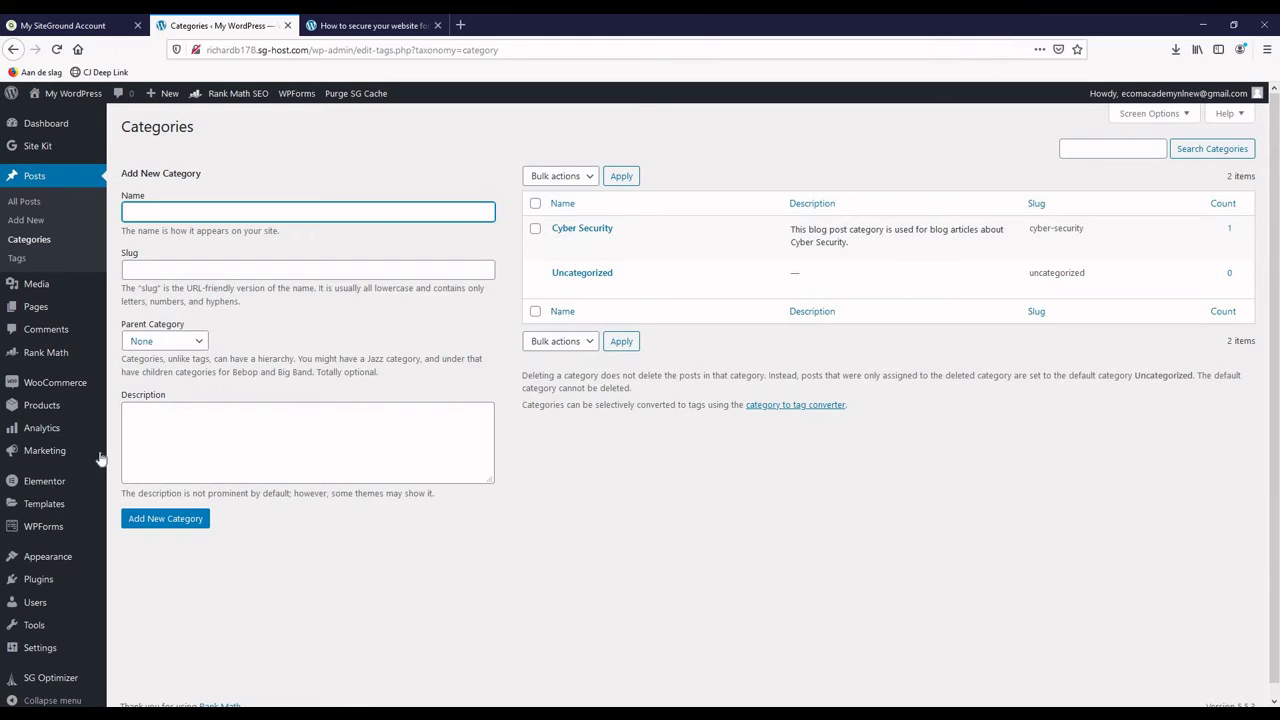
mouse_move(40, 413)
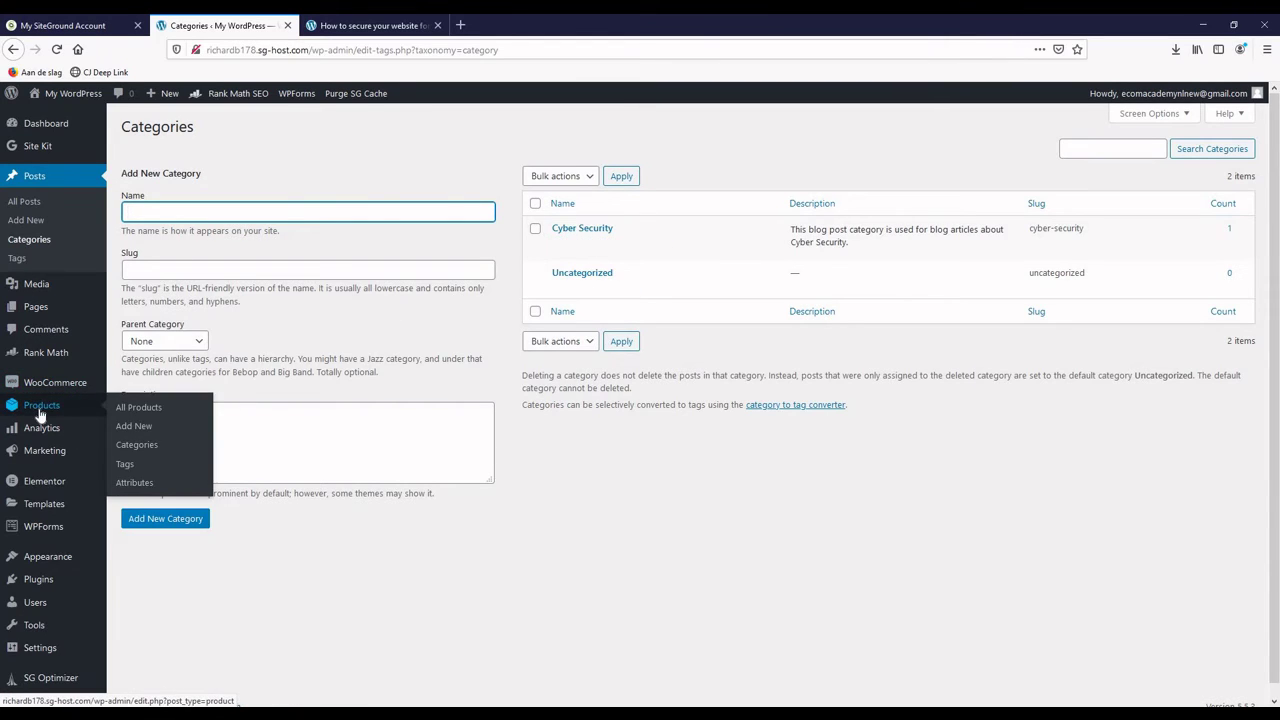
click(140, 450)
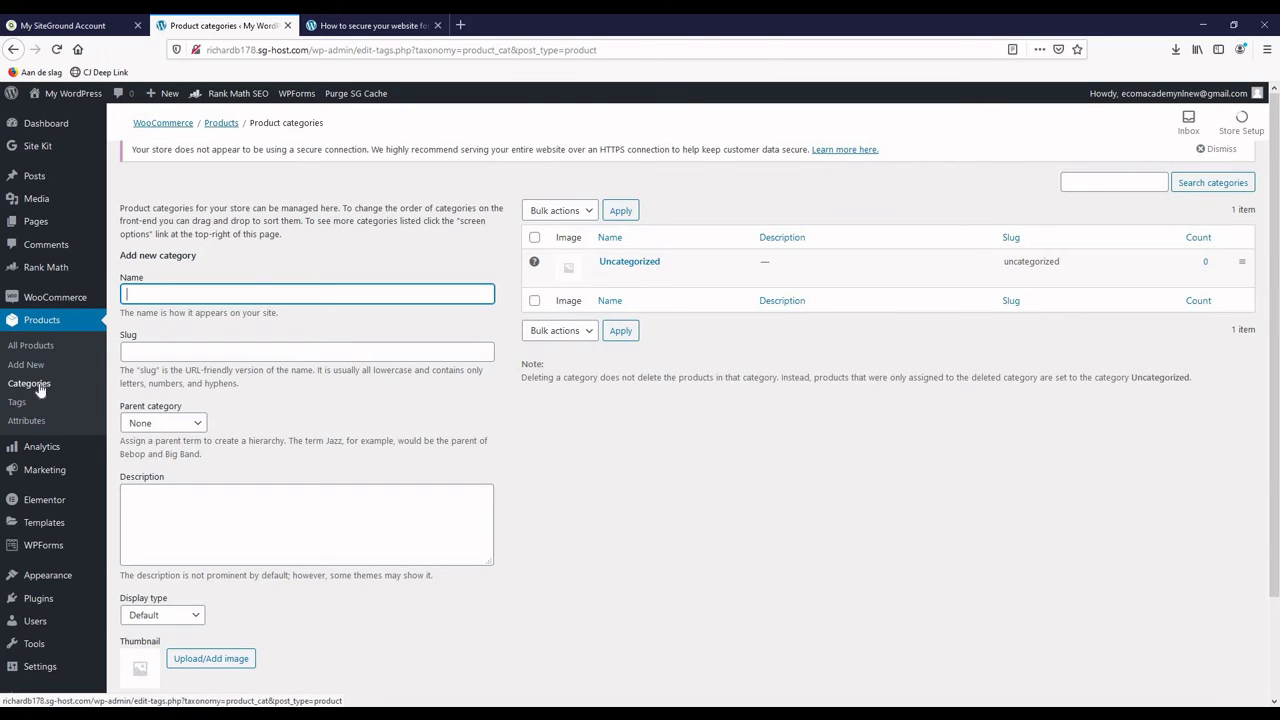
click(240, 295)
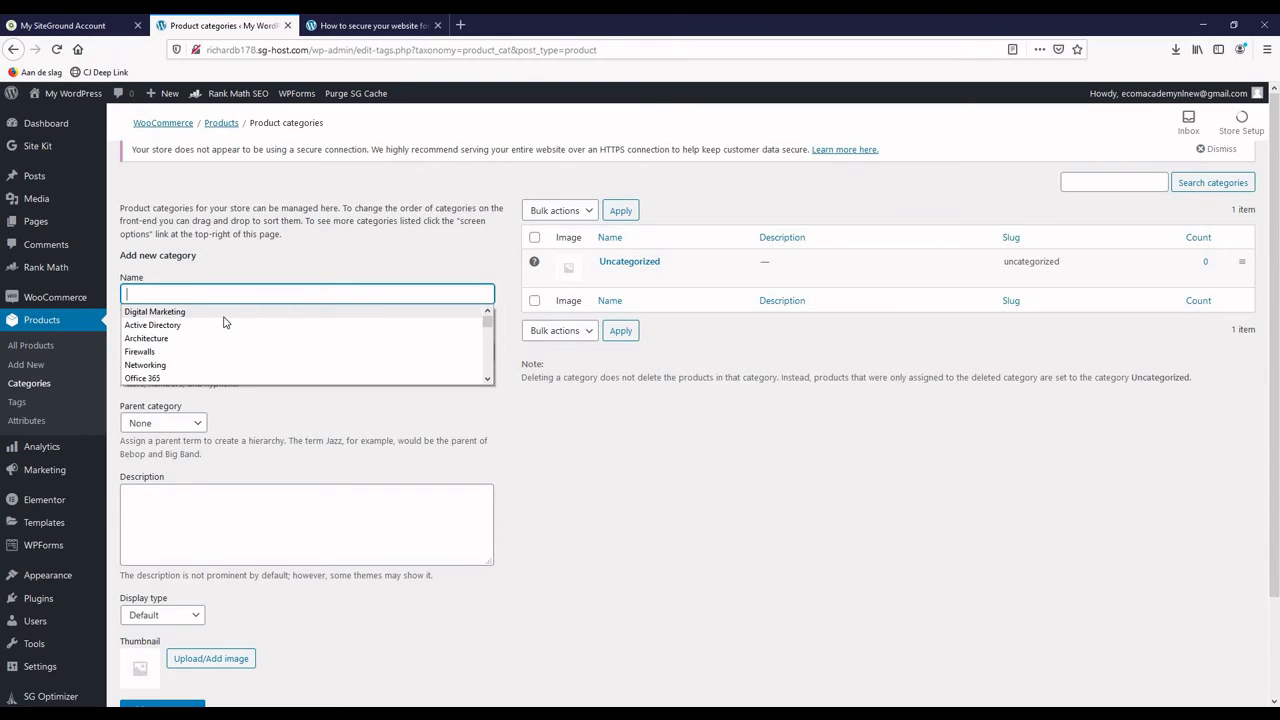
text(C)
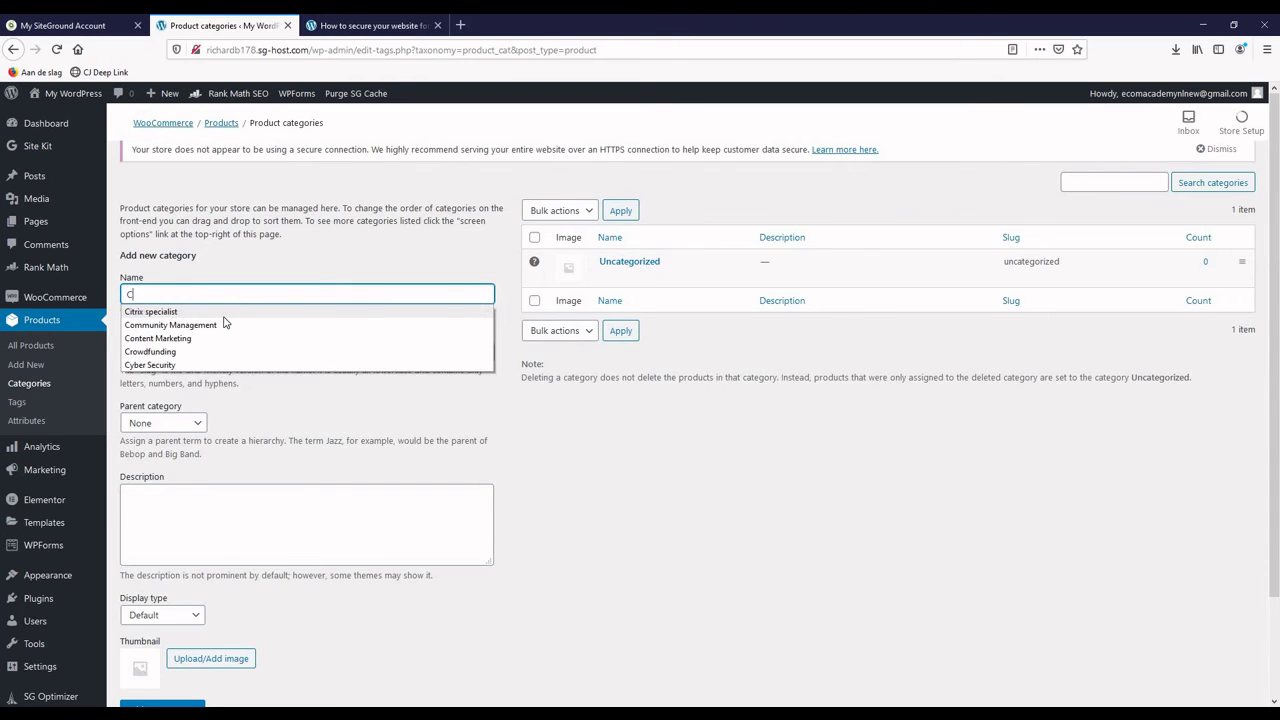
key(BackSpace)
text(F)
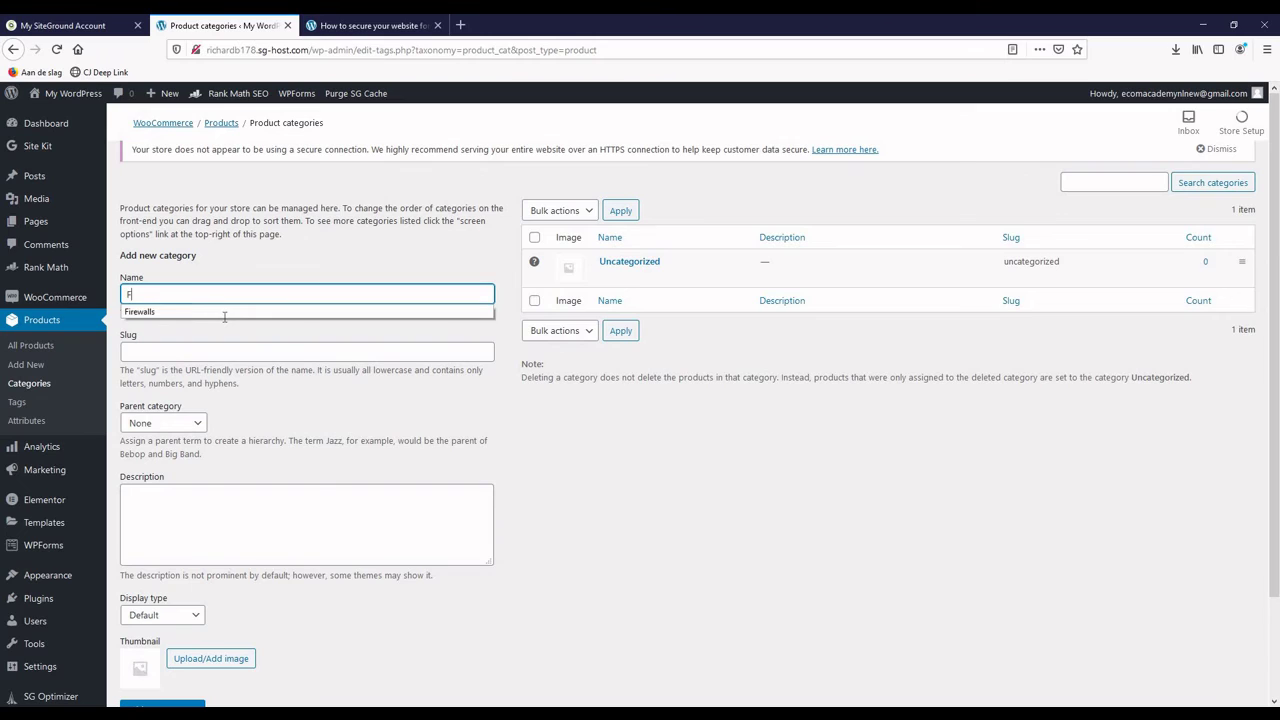
text(luffy)
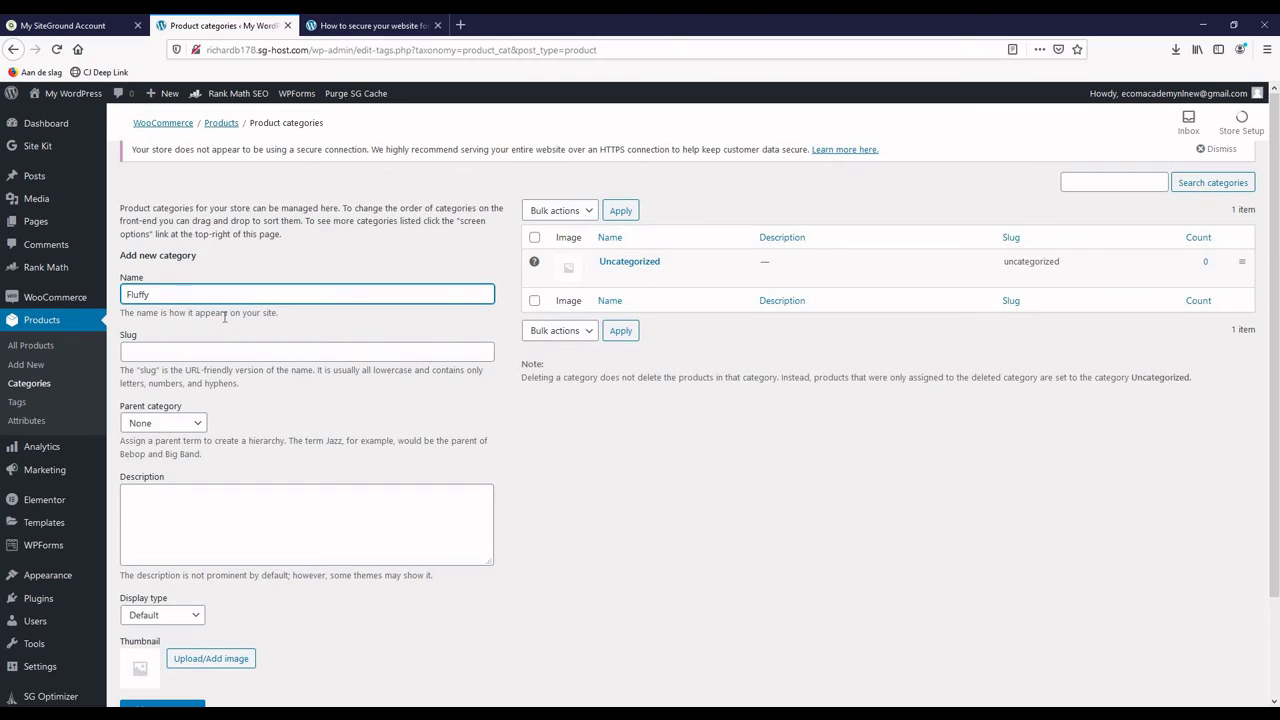
key(BackSpace)
key(BackSpace)
key(BackSpace)
key(BackSpace)
key(BackSpace)
Step: Enter Small teddybears as the name of the new product category and copy the name
text(Sma)
key(BackSpace)
key(ctrl+a)
key(ctrl+c)
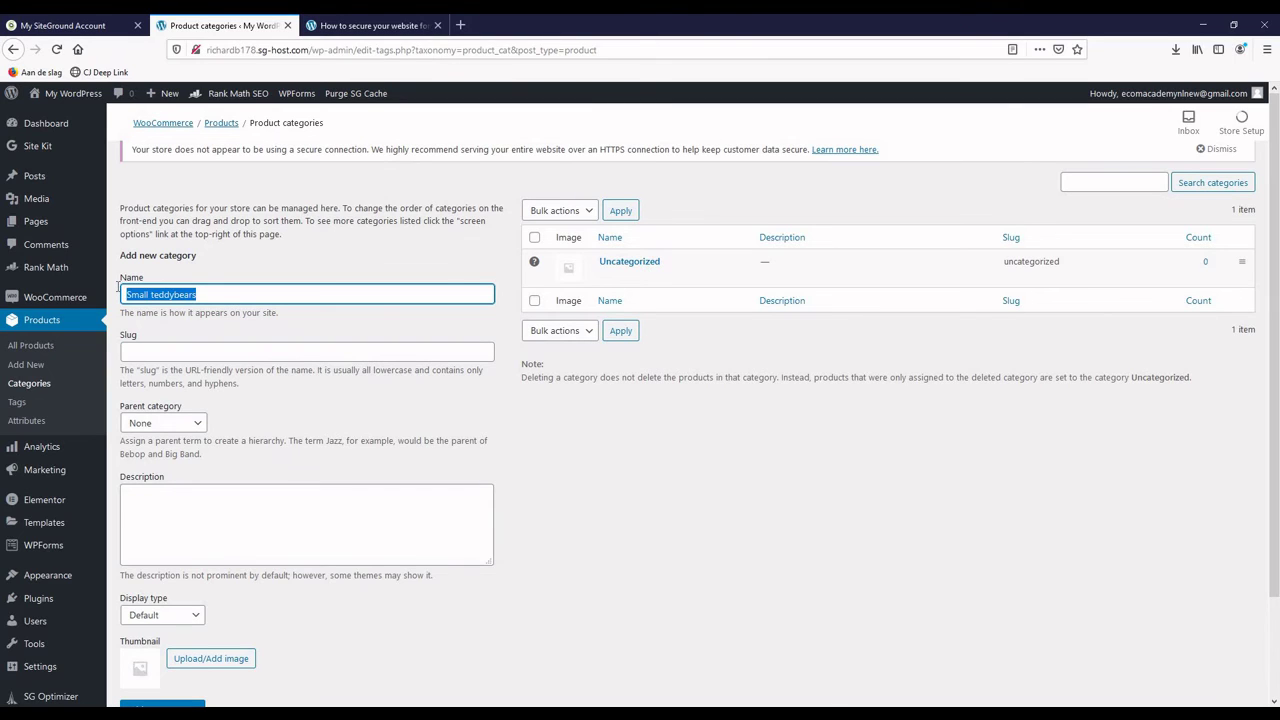
Step: Paste the copied name as the new category's slug and place the cursor in its empty description
click(185, 350)
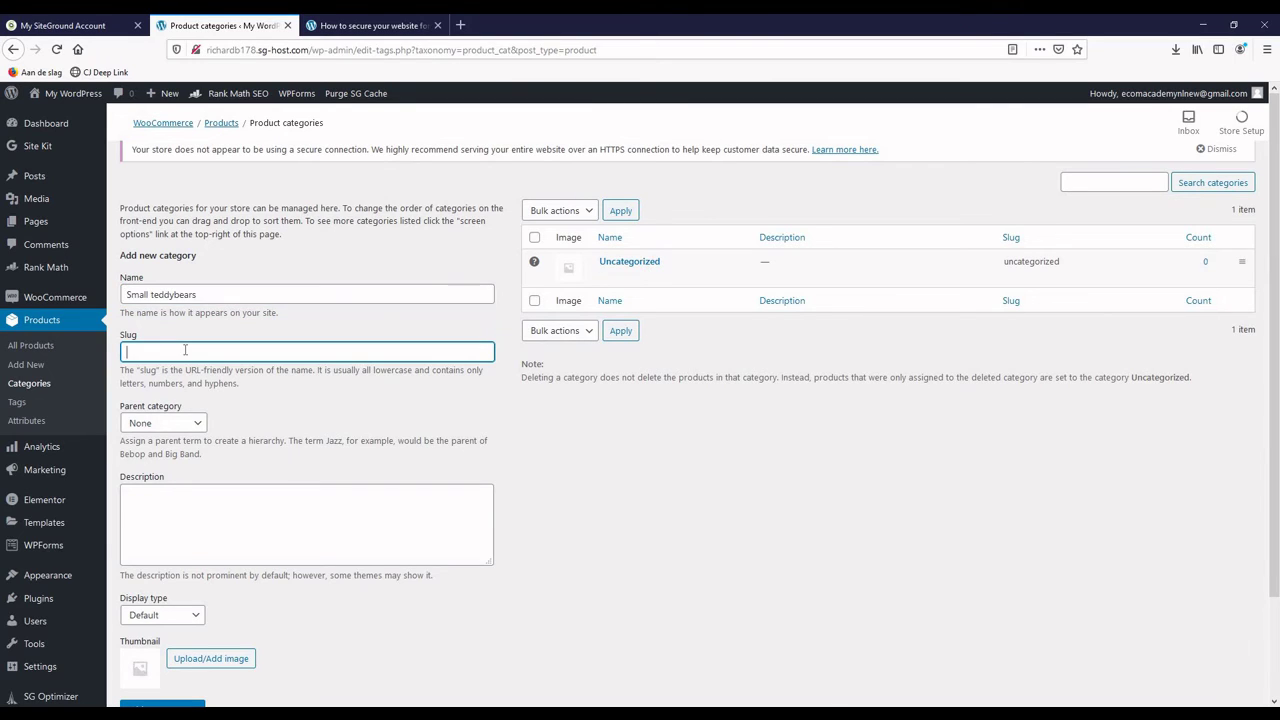
key(ctrl+v)
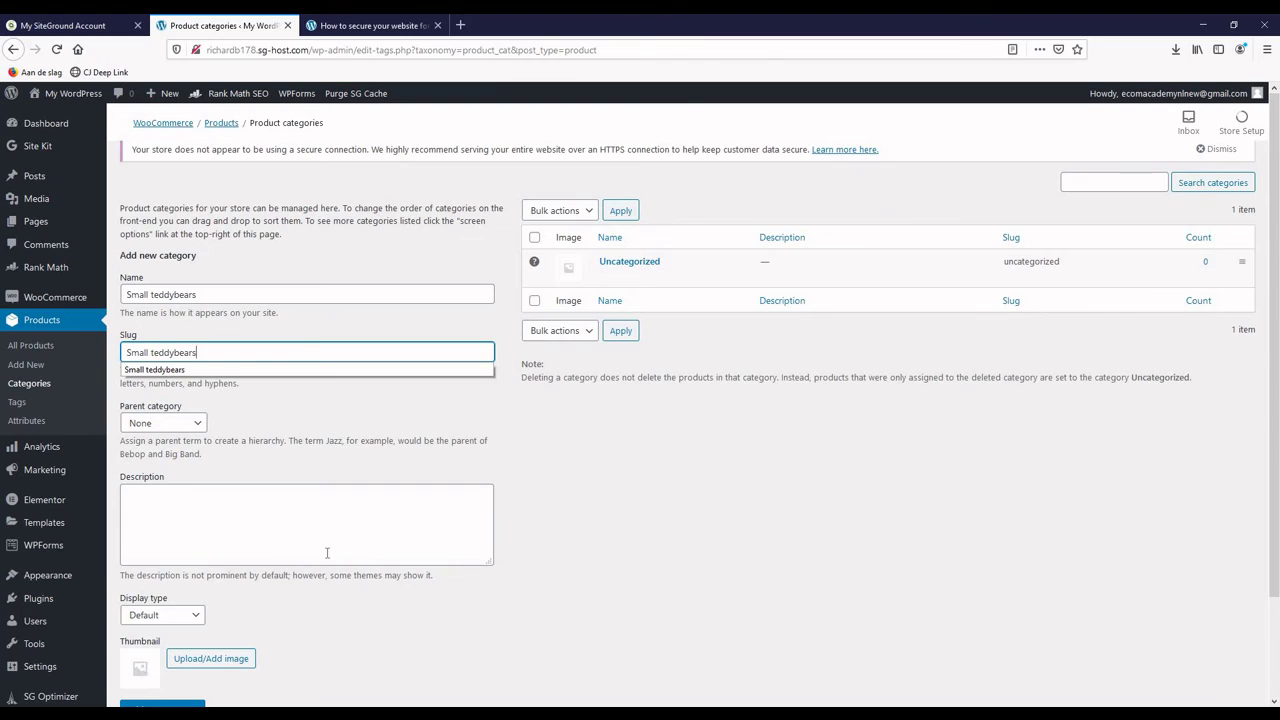
click(308, 560)
scroll(250, 500, down, 2)
click(215, 480)
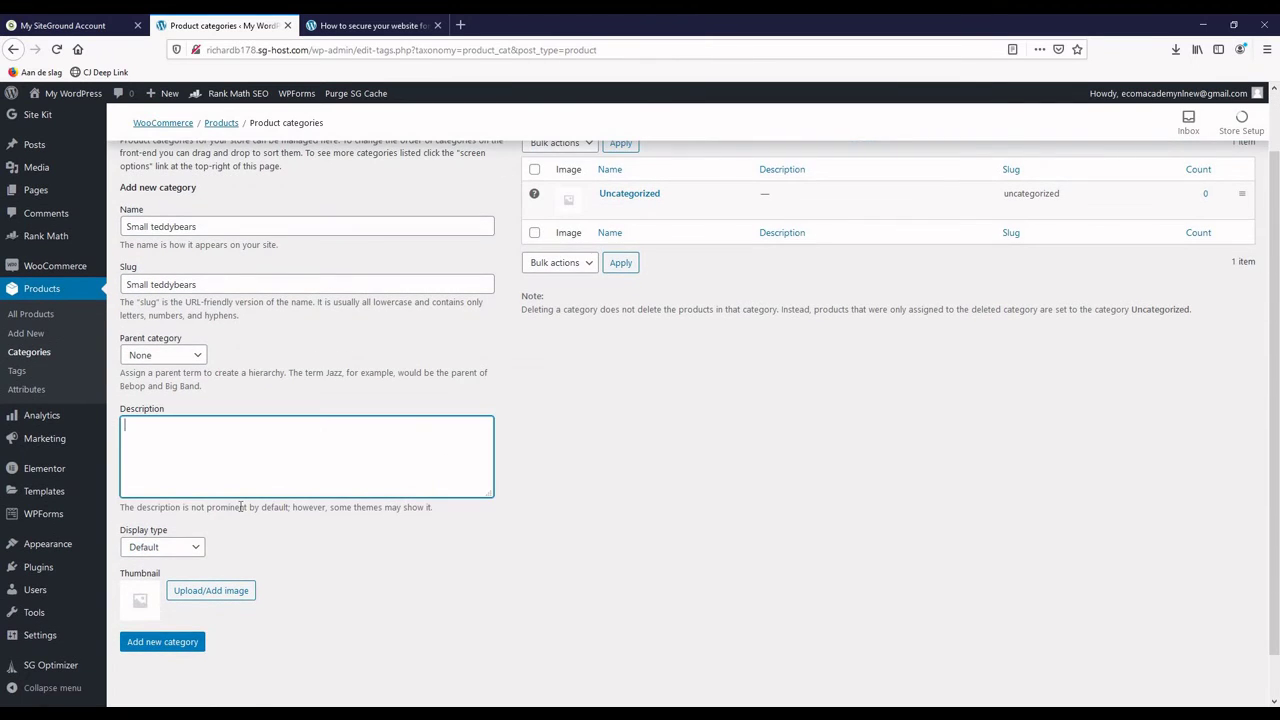
scroll(240, 512, down, 1)
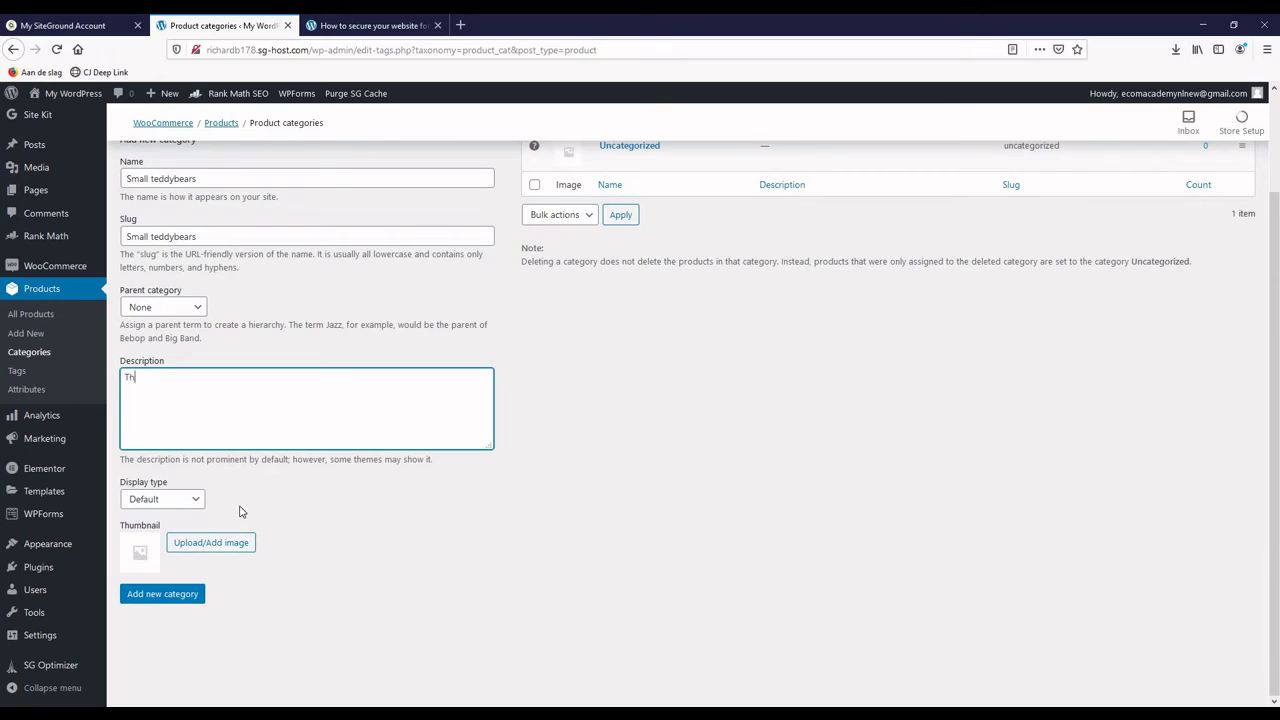
text(The category)
key(BackSpace)
key(BackSpace)
key(BackSpace)
key(BackSpace)
key(BackSpace)
key(BackSpace)
key(BackSpace)
key(BackSpace)
key(BackSpace)
key(BackSpace)
key(BackSpace)
key(BackSpace)
key(BackSpace)
Step: Add the category with the description "We sell Small teddybears for all ages. You are never too old to buy a fluffy, cute, Small teddybear!"
text(We sell)
key(ctrl+v)
text(f)
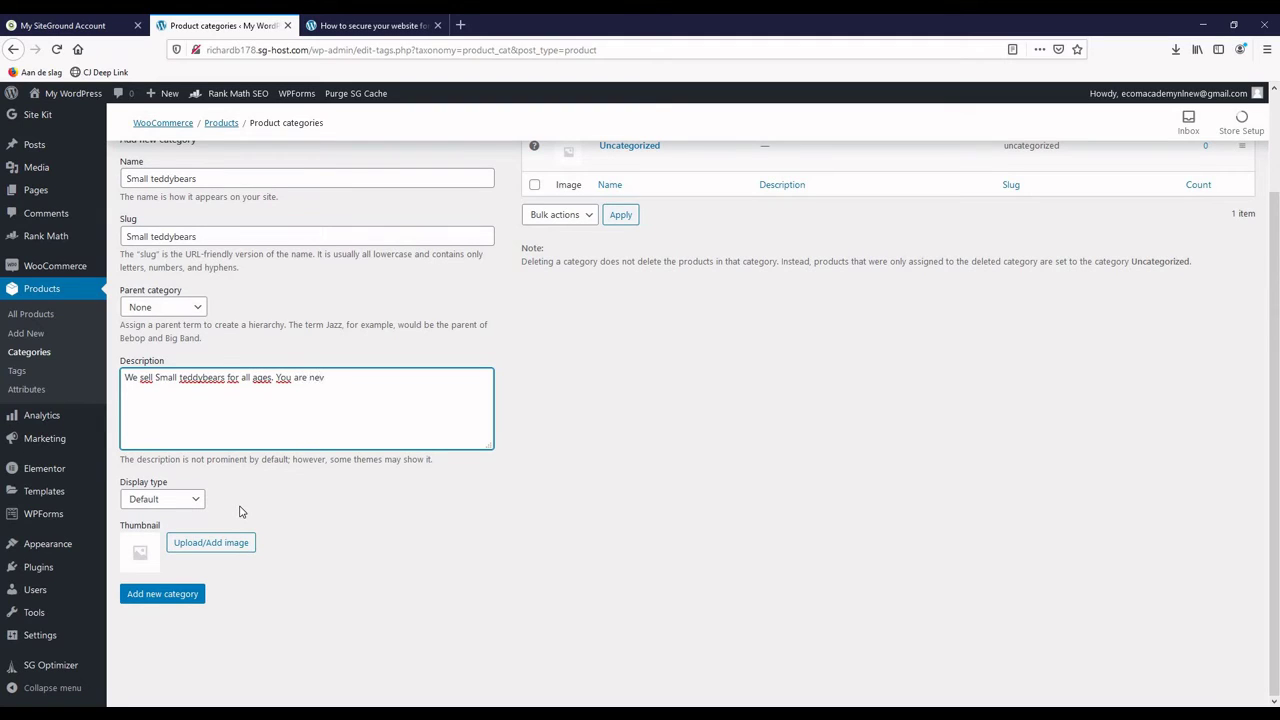
text(too old to buy a fluffy. )
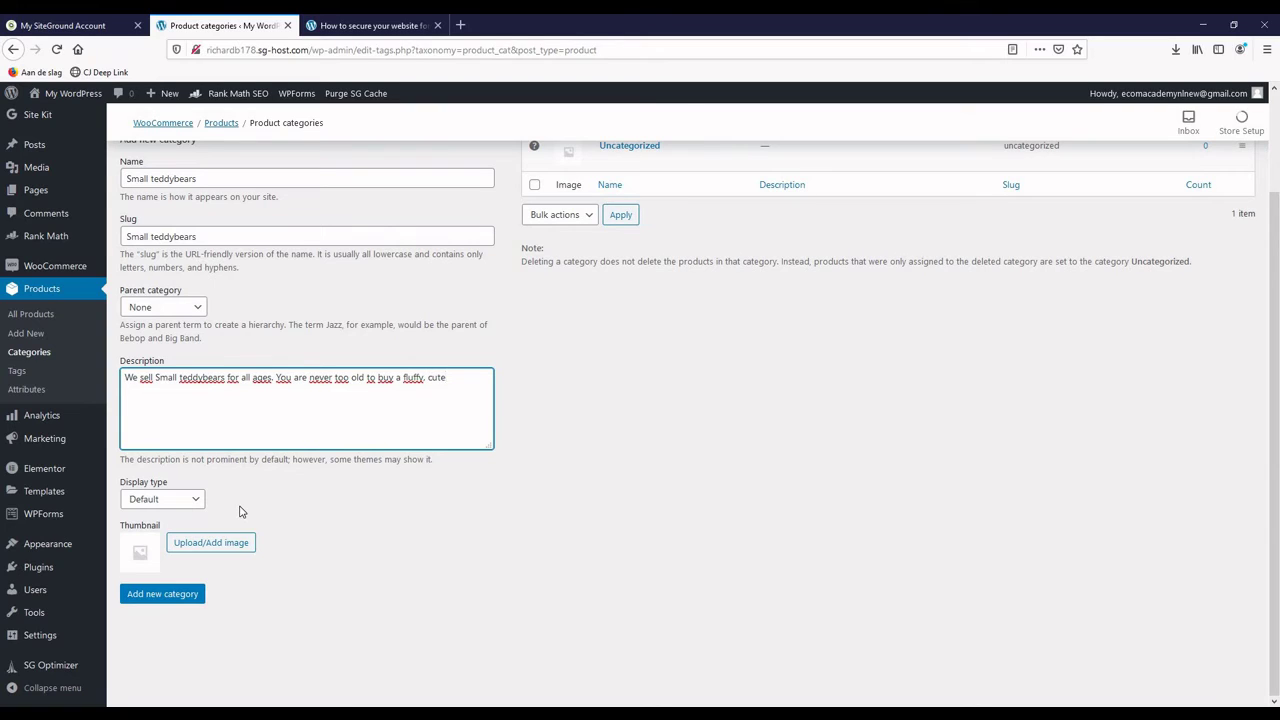
text(cute.)
key(ctrl+v)
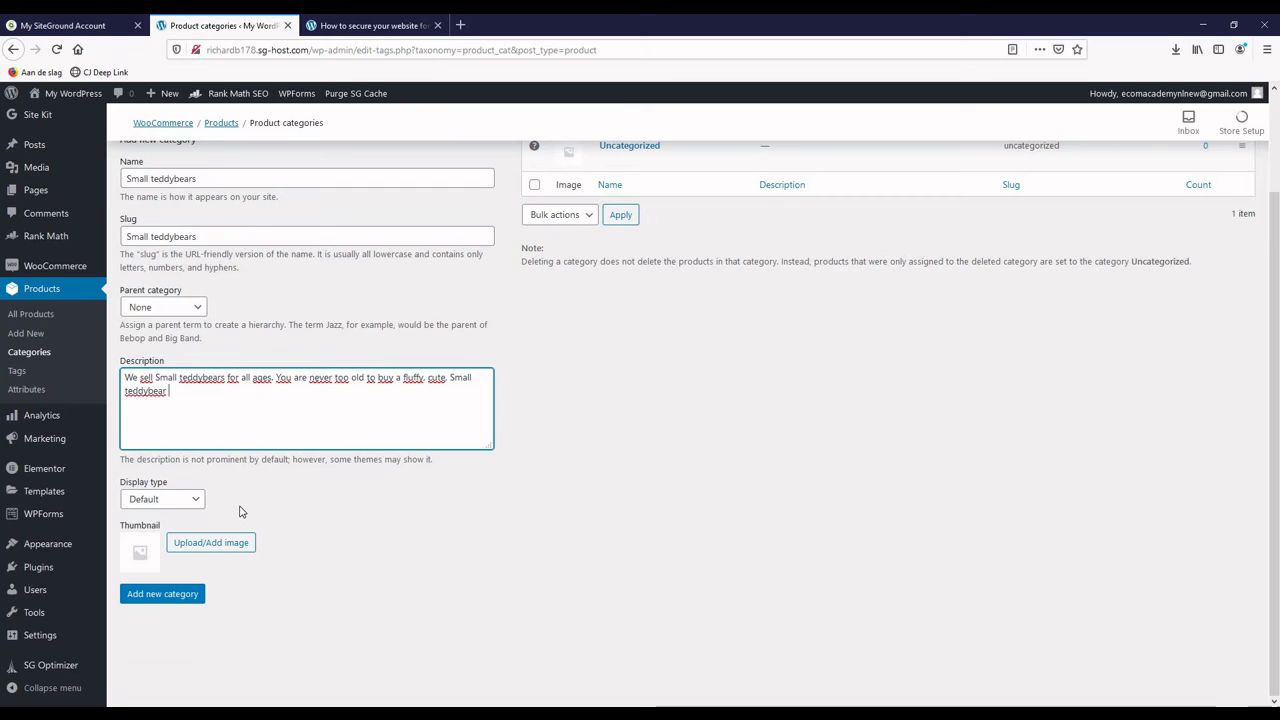
key(BackSpace)
text(!)
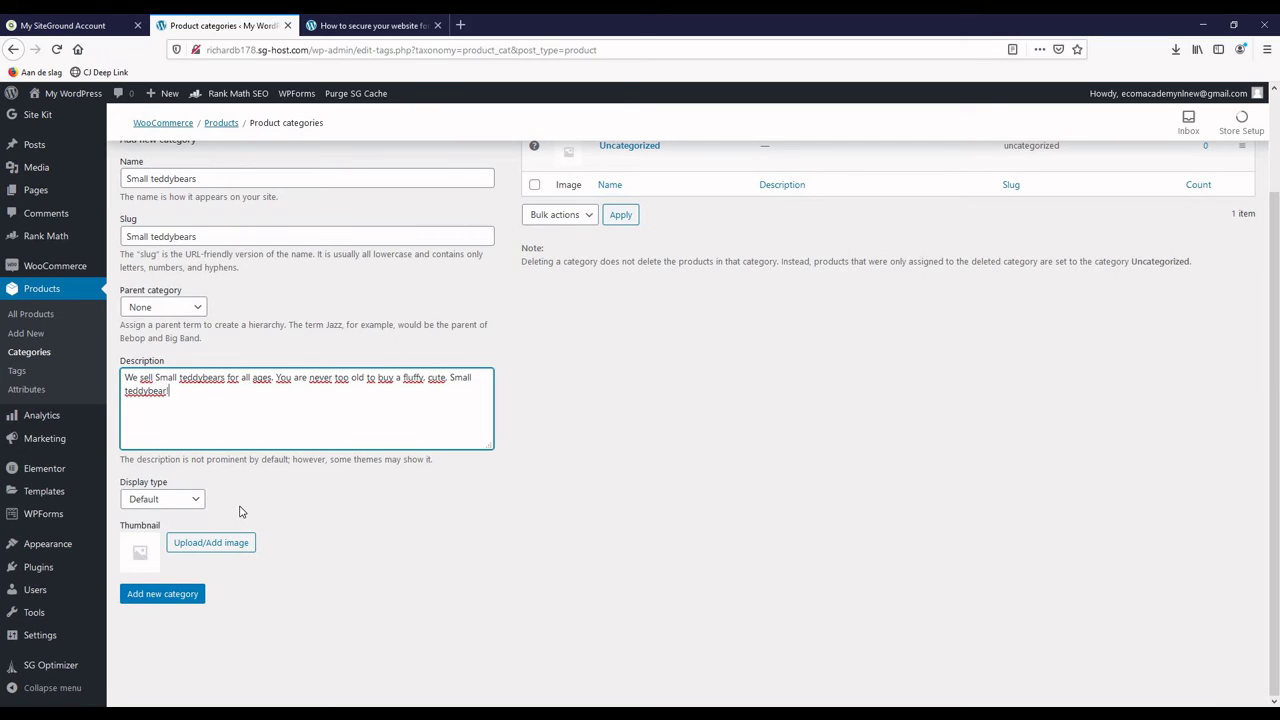
click(162, 597)
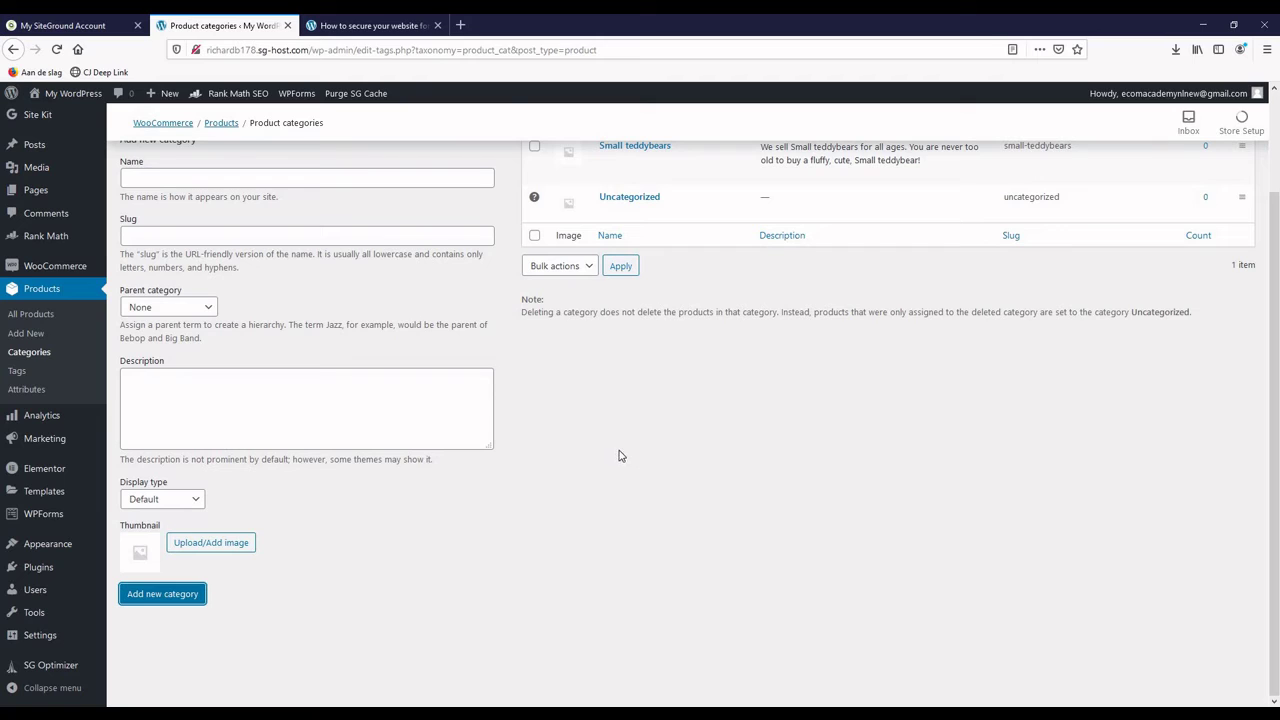
Step: Open the Small teddybears product category for editing, update it, and look through its settings for a Rank Math section
scroll(631, 440, up, 2)
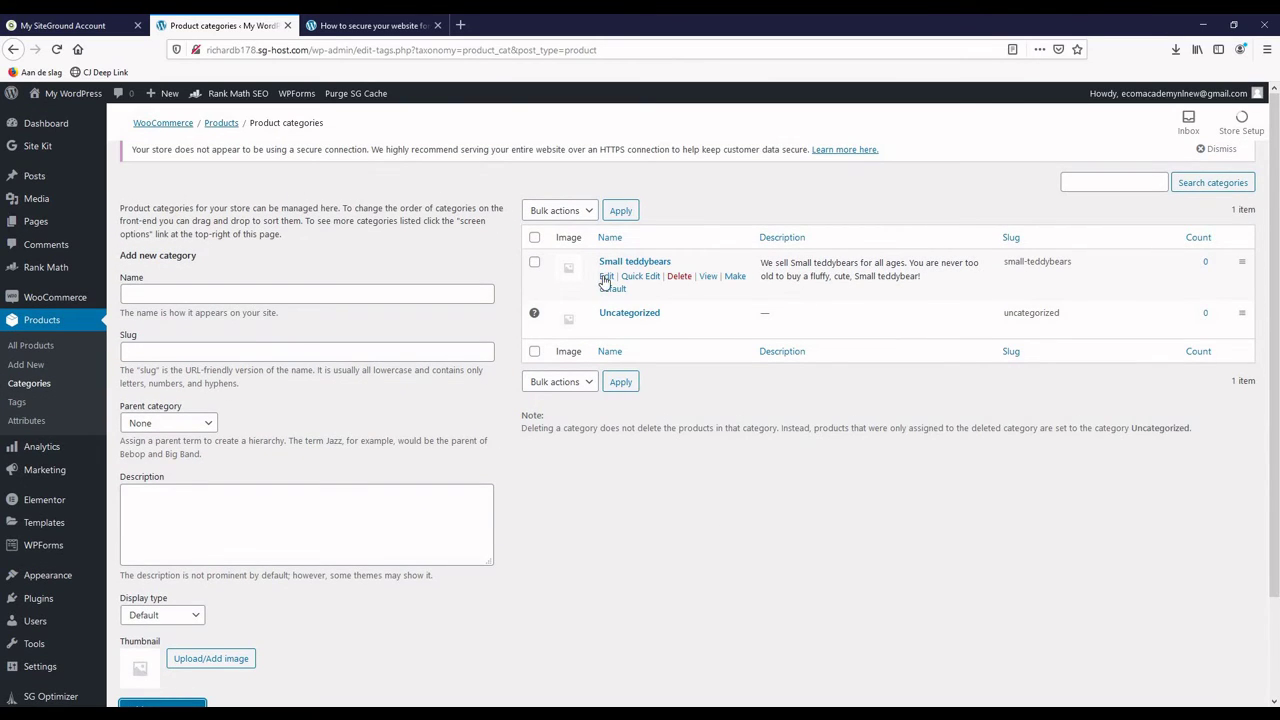
click(605, 279)
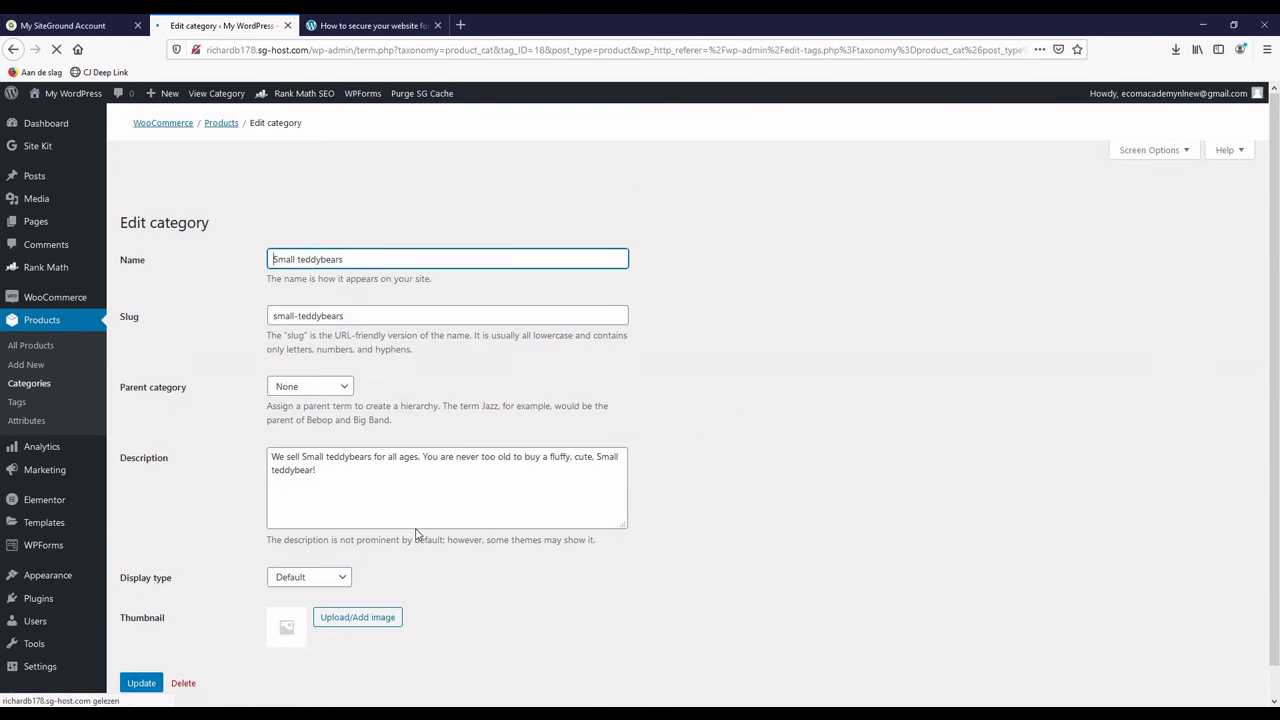
scroll(651, 511, down, 3)
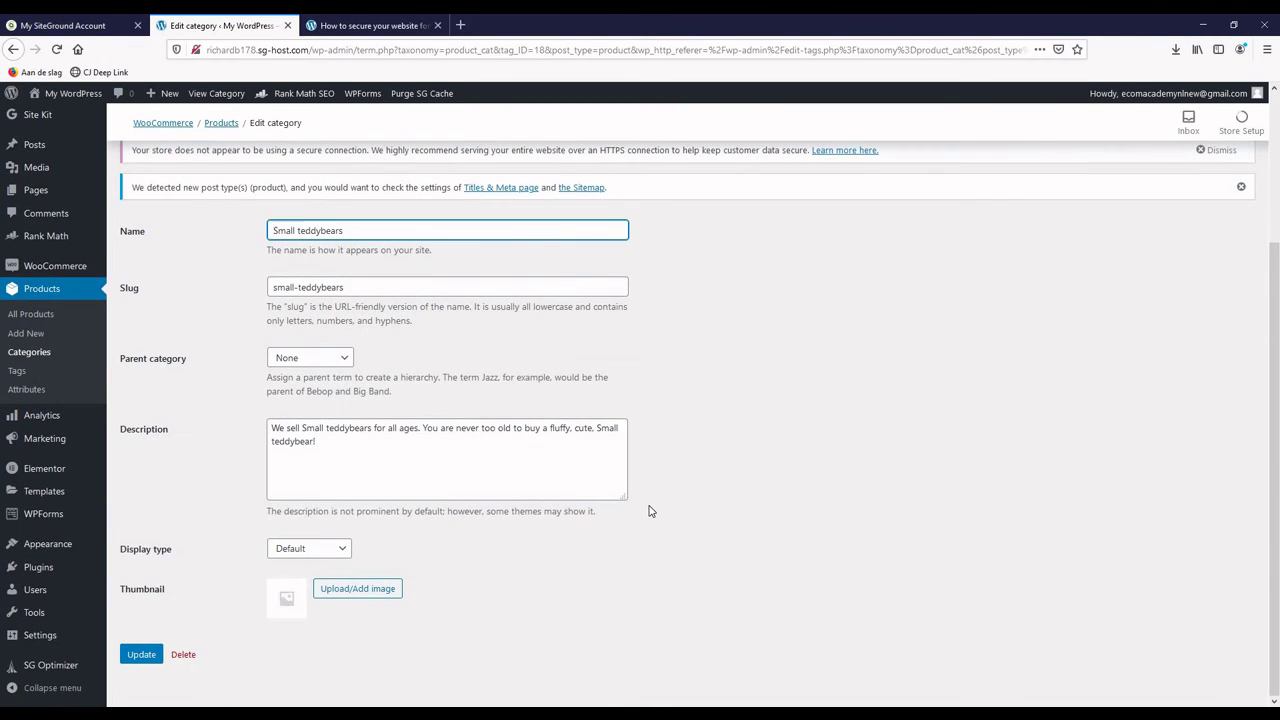
click(143, 652)
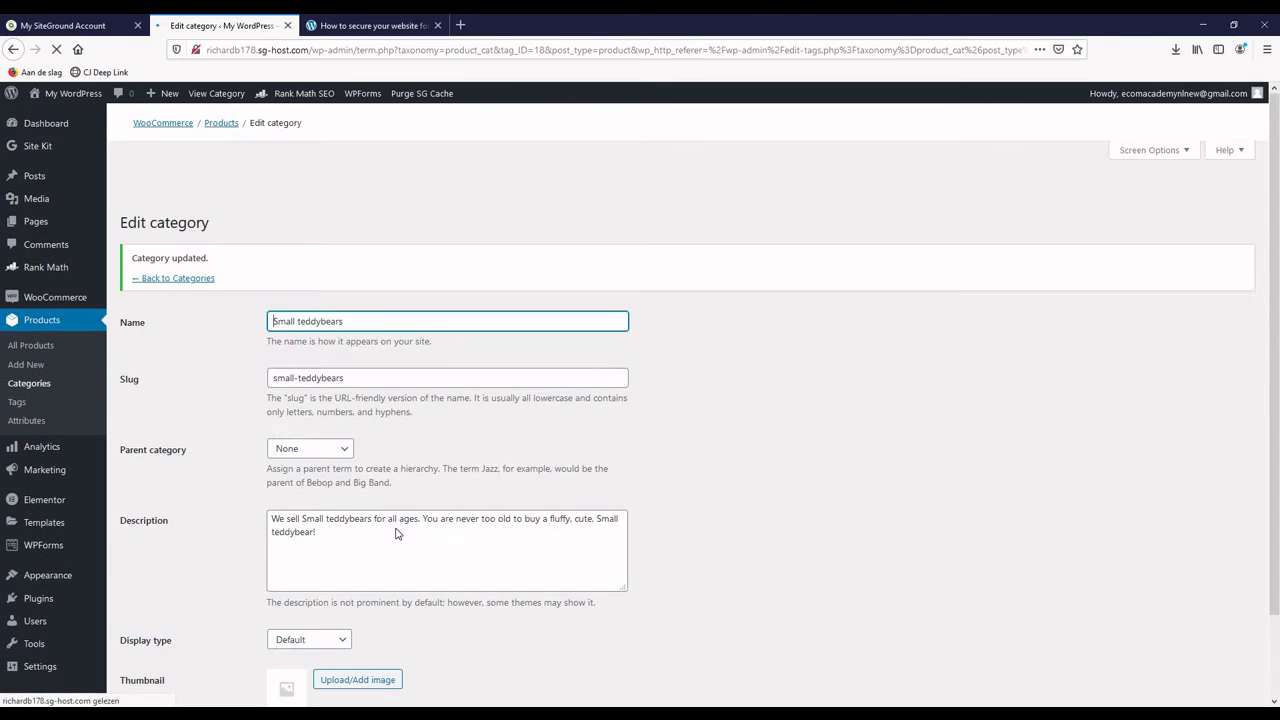
scroll(437, 544, down, 3)
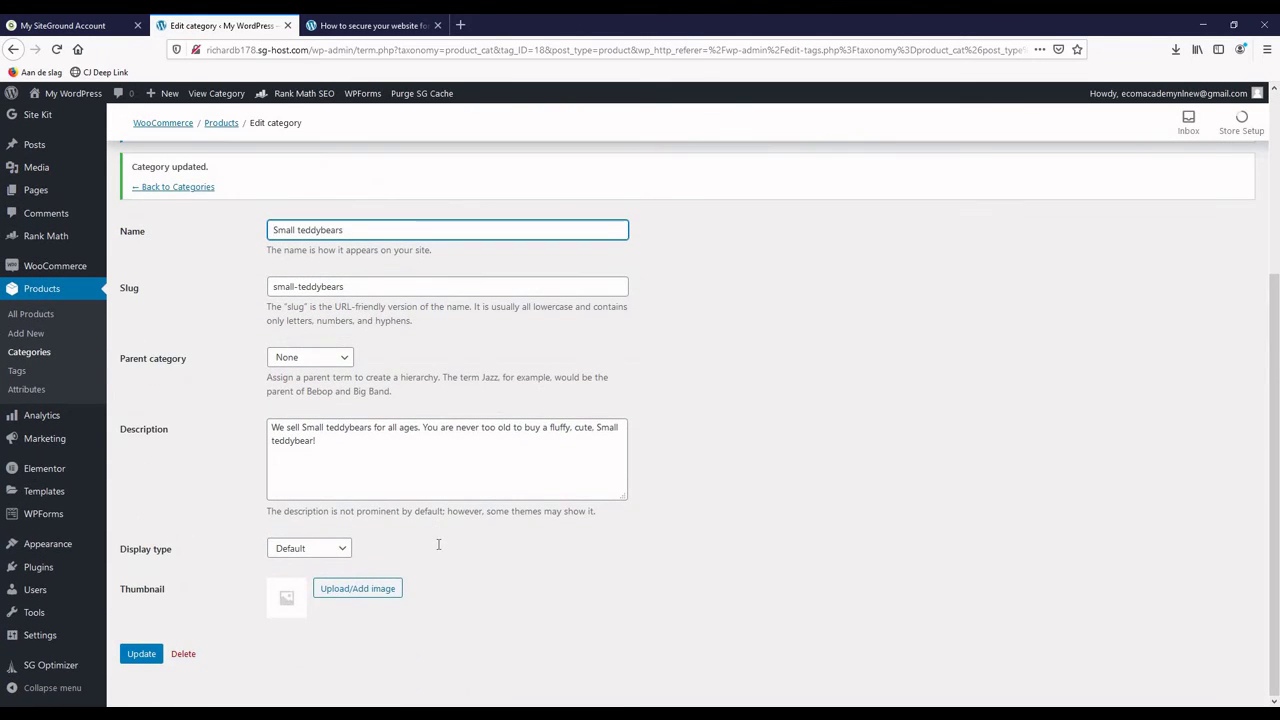
scroll(437, 544, up, 3)
scroll(428, 548, down, 3)
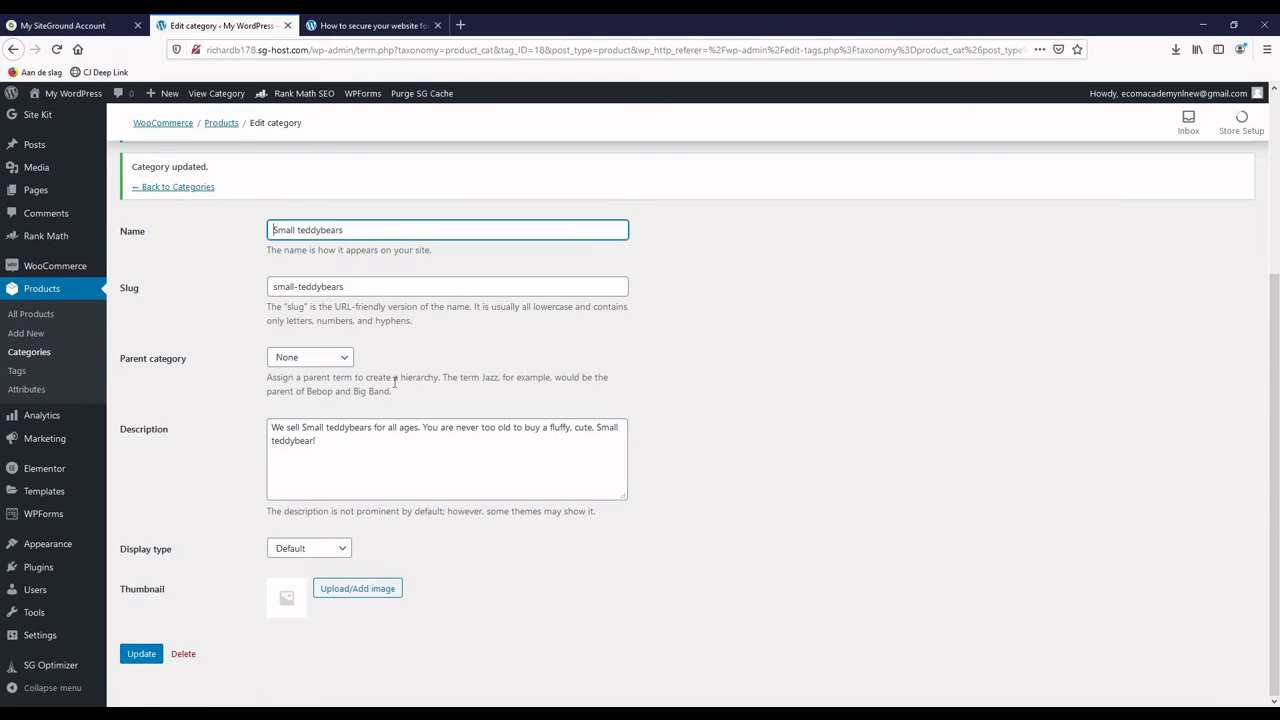
Step: Create a new product and review its Rank Math SEO preview, focus keyword field and Basic SEO checks
click(31, 316)
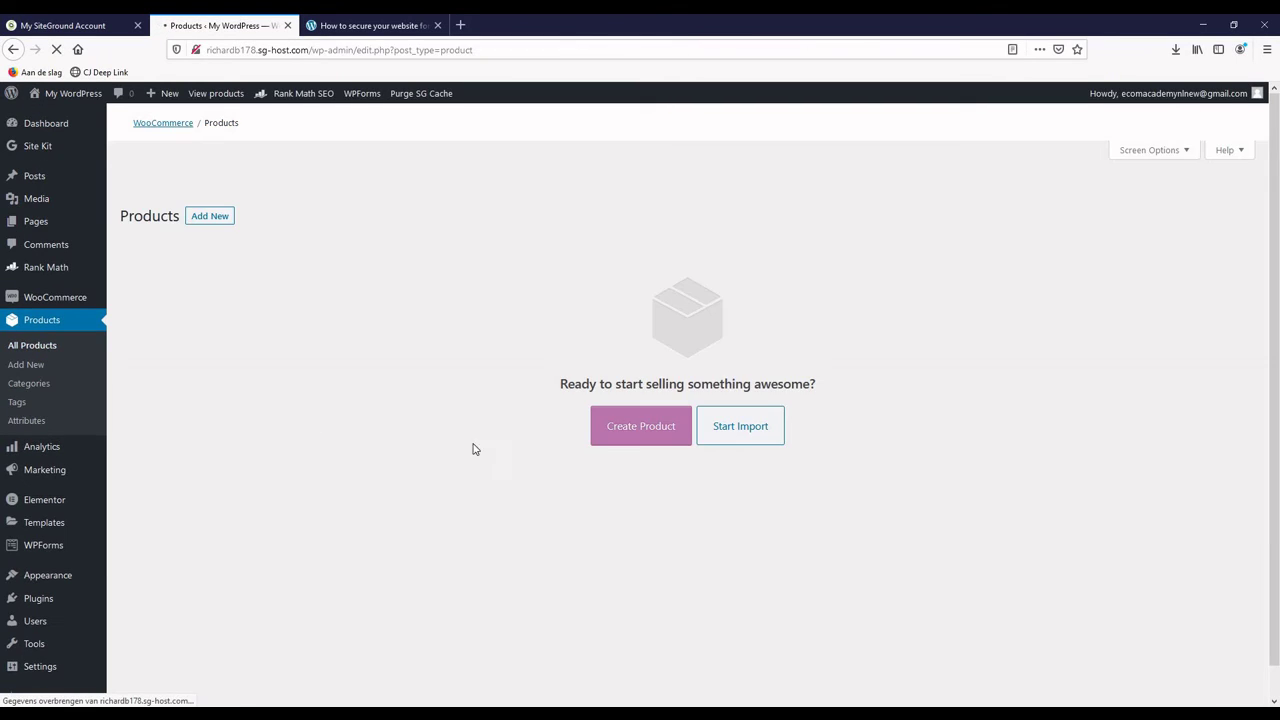
click(655, 420)
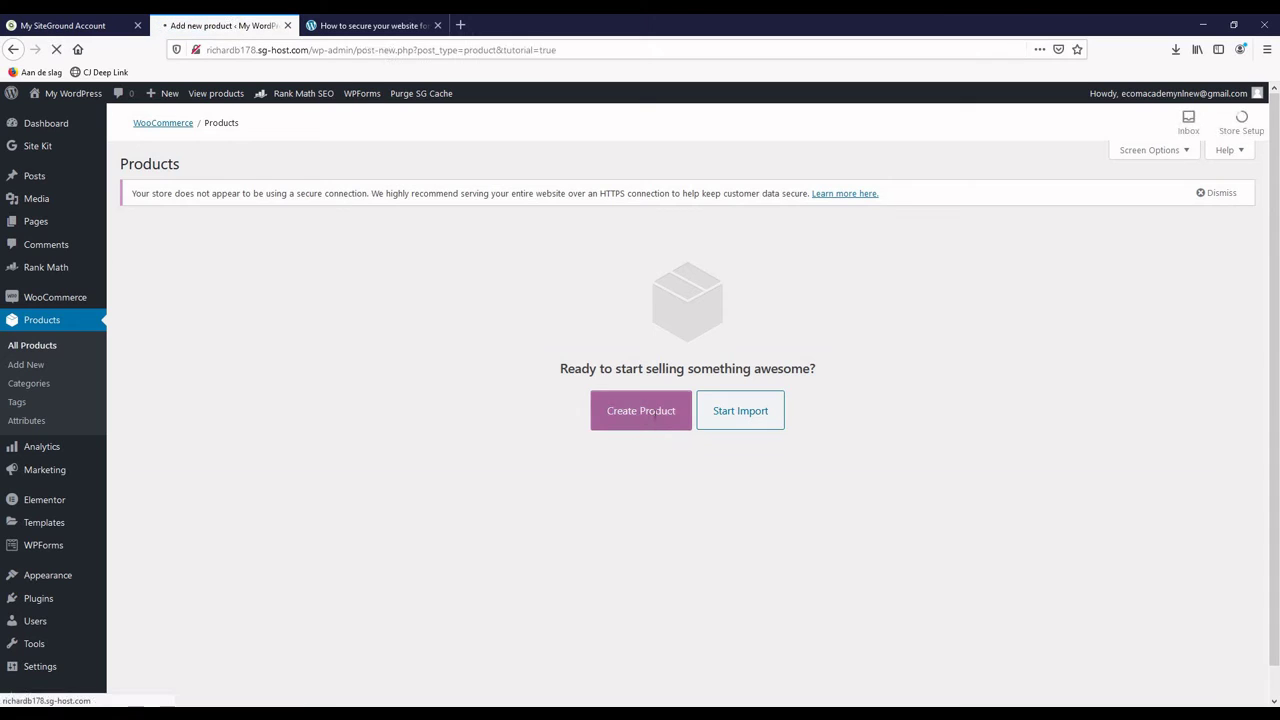
scroll(289, 598, down, 10)
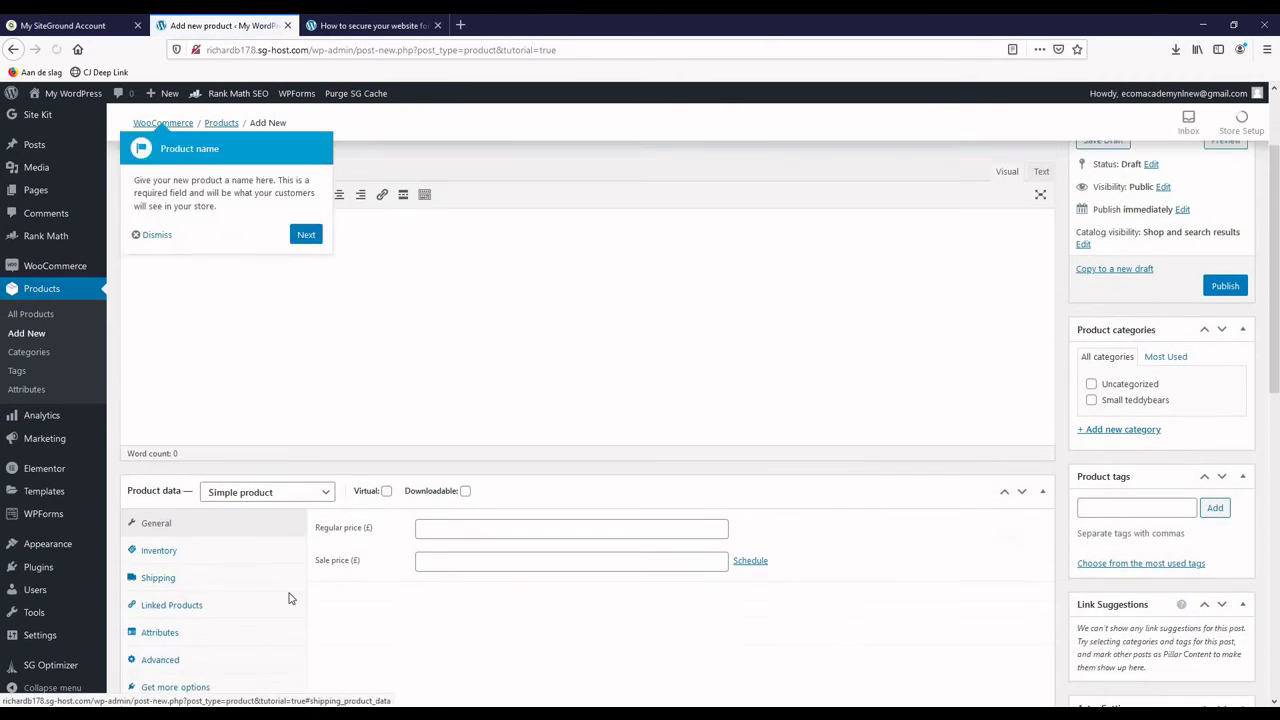
scroll(289, 598, down, 5)
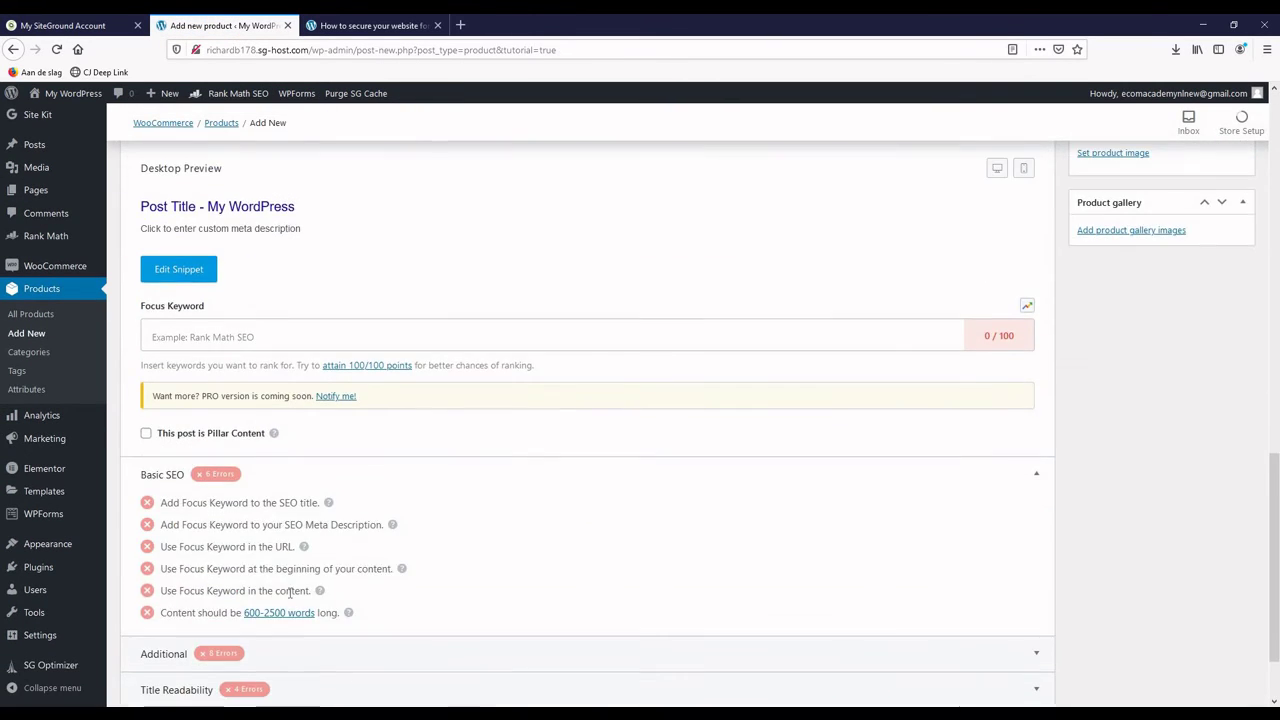
scroll(289, 598, up, 3)
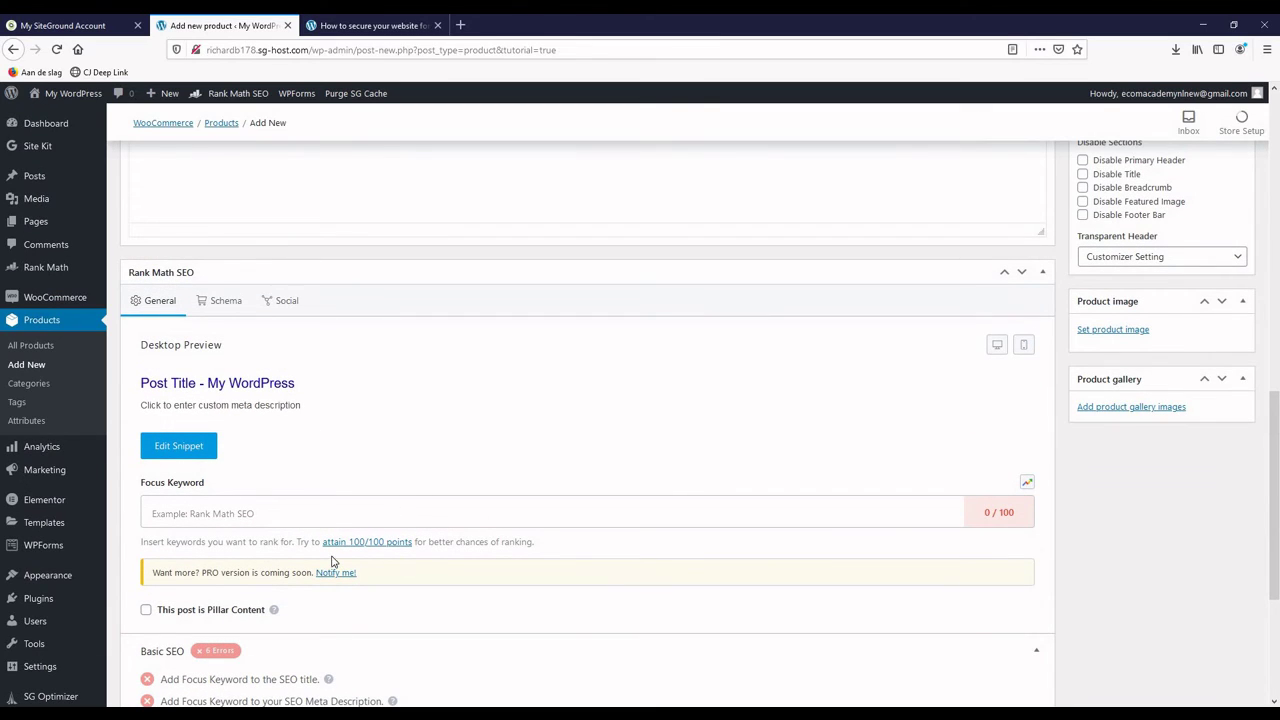
scroll(281, 572, up, 5)
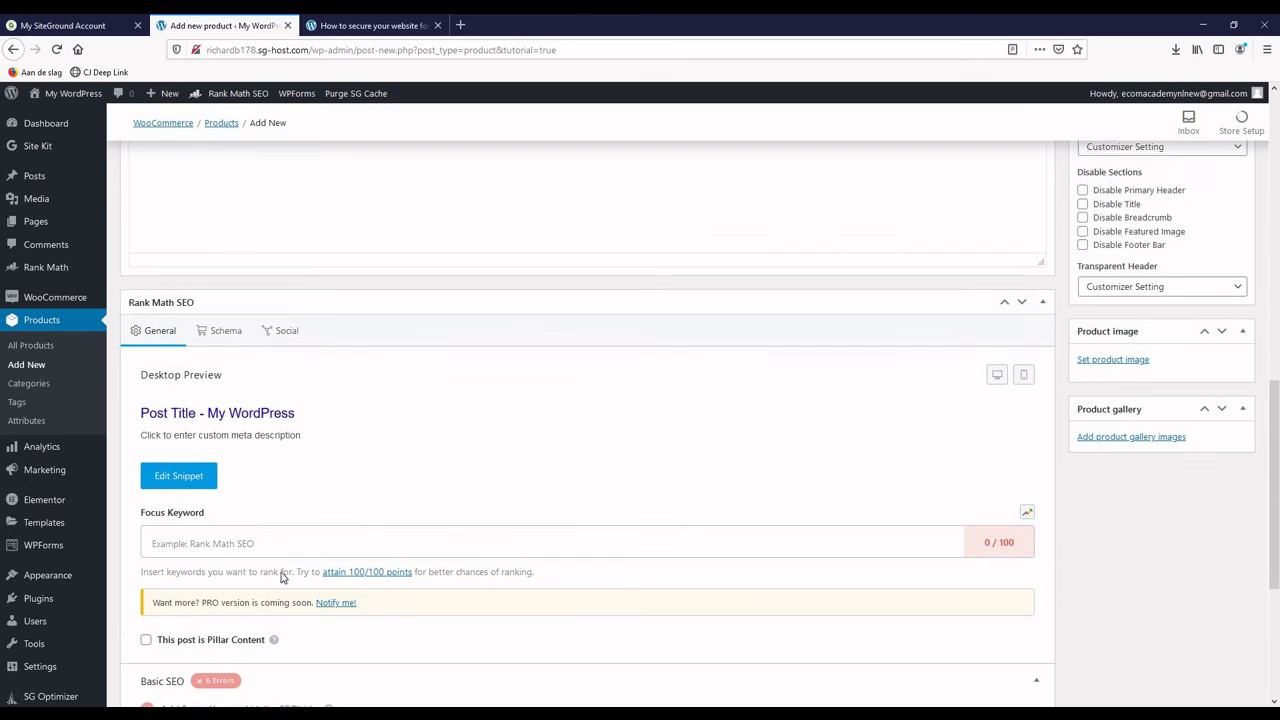
Step: Name the new product Small teddybear
scroll(281, 572, up, 6)
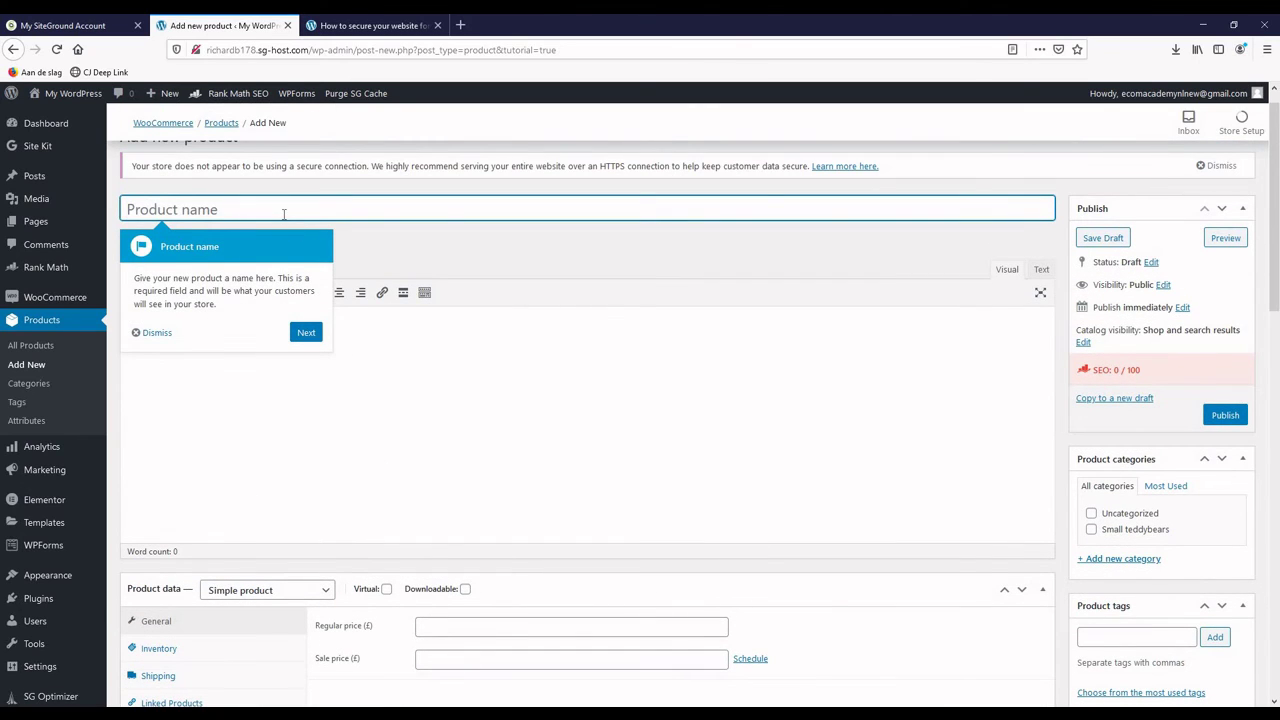
text(Small teddybears)
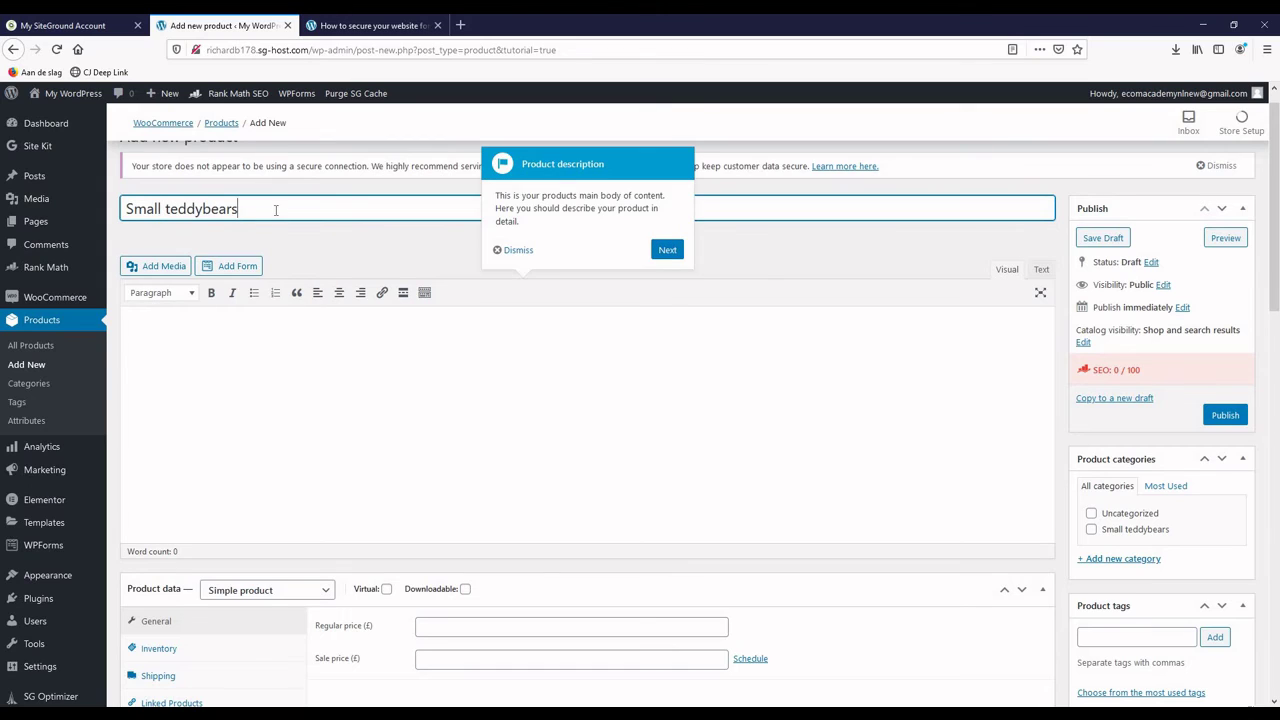
key(BackSpace)
Step: Write the product description "We sell beautiful Small teddybears for all ages." and copy the whole sentence
click(250, 340)
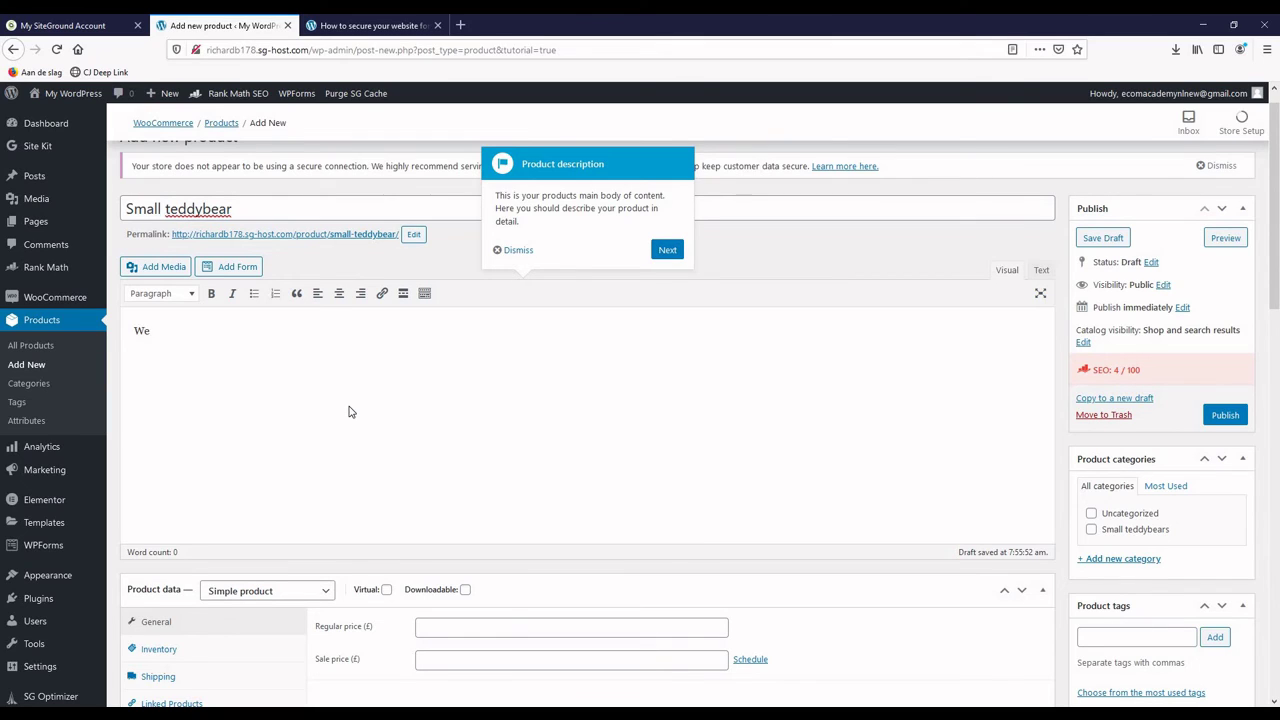
text(beautiful)
text(Small teddybears)
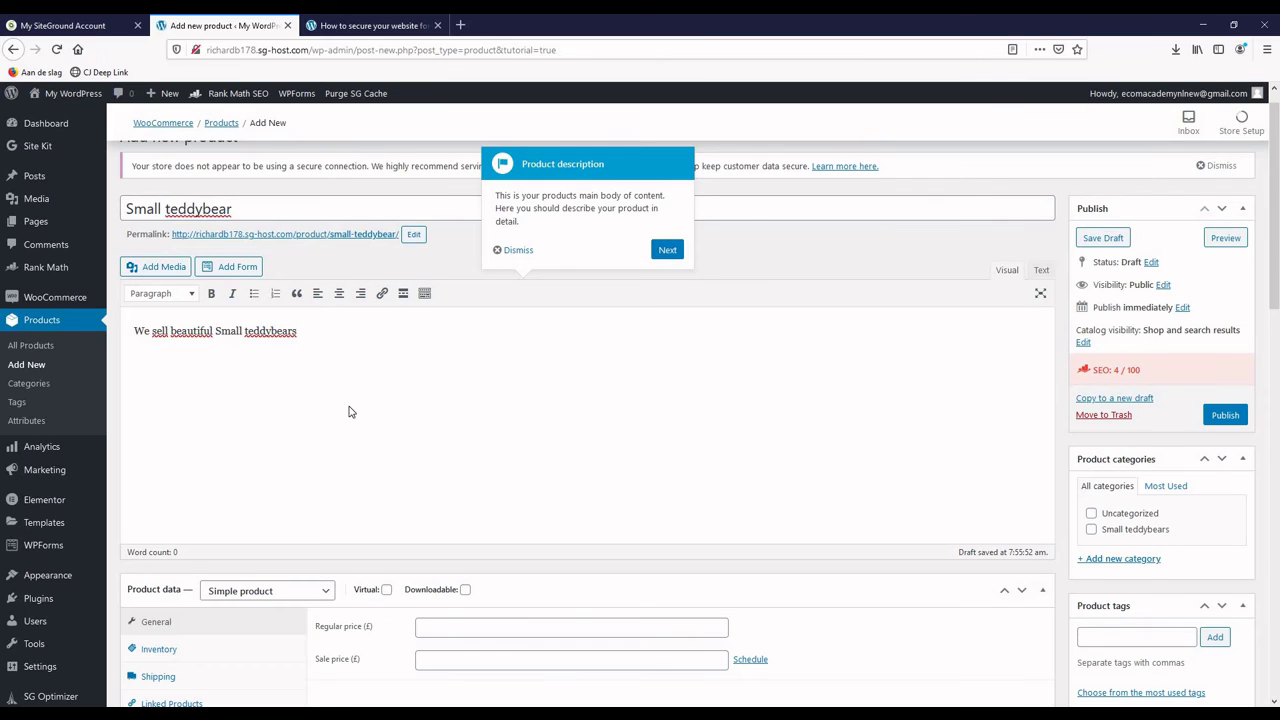
text(for all ages.)
drag(185, 330, 103, 336)
key(ctrl+c)
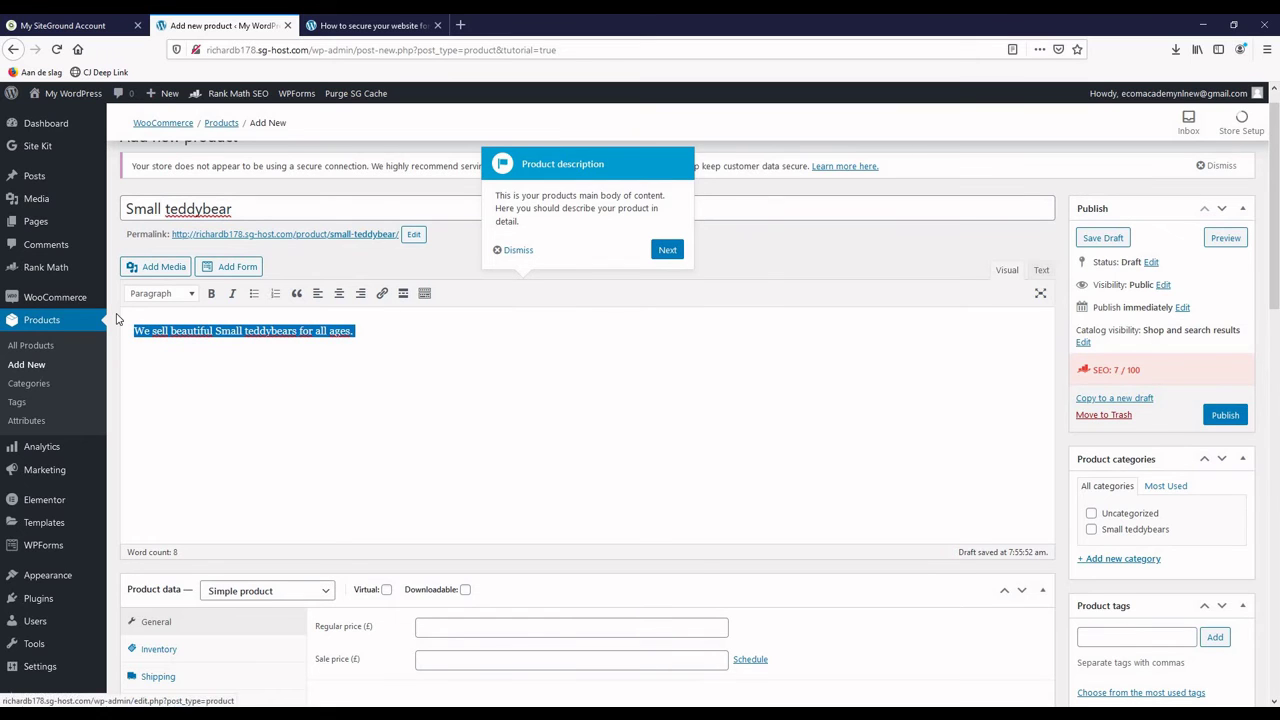
Step: Paste the copied sentence "We sell beautiful Small teddybears for all ages." into the product short description
scroll(300, 525, down, 6)
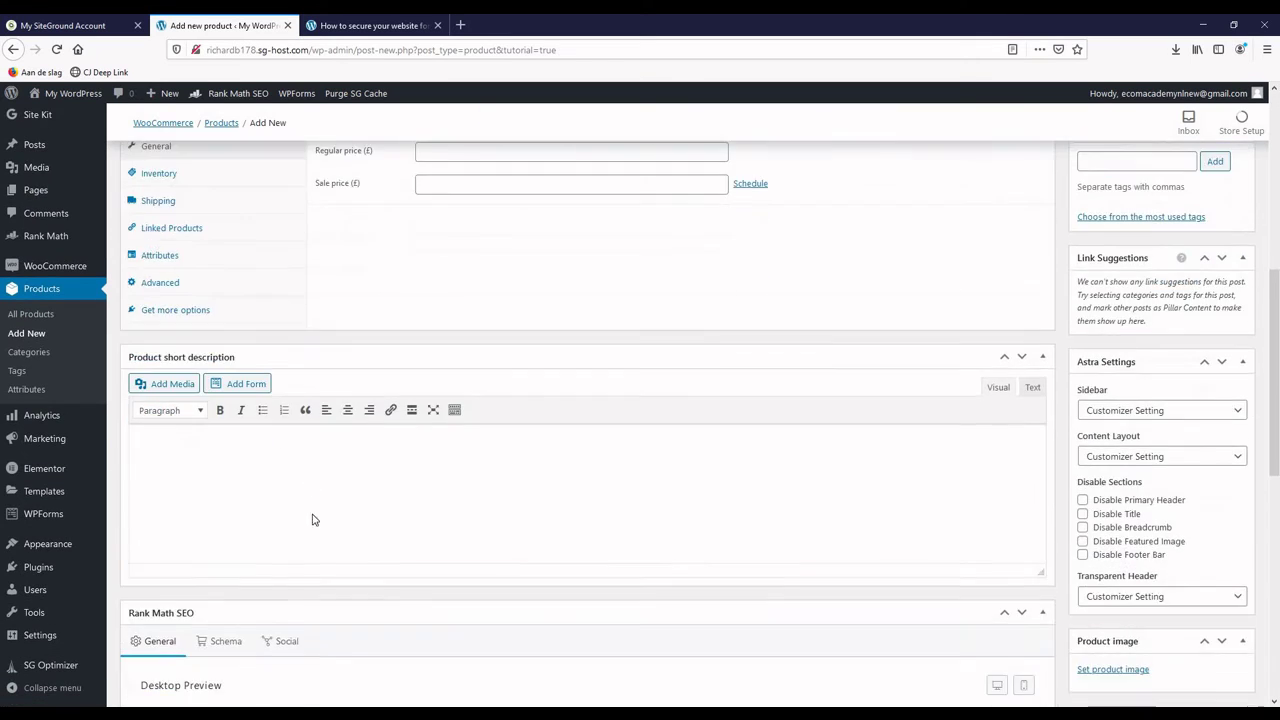
scroll(296, 373, down, 1)
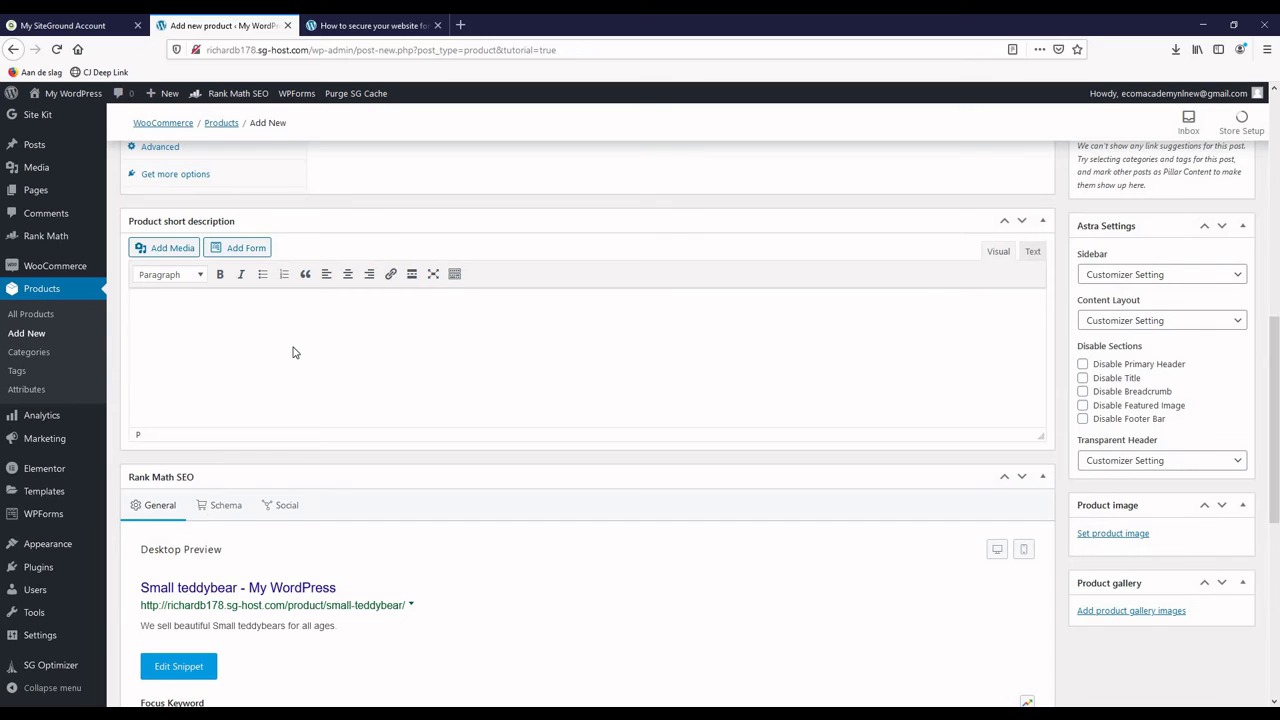
click(293, 352)
key(ctrl+v)
scroll(365, 557, up, 1)
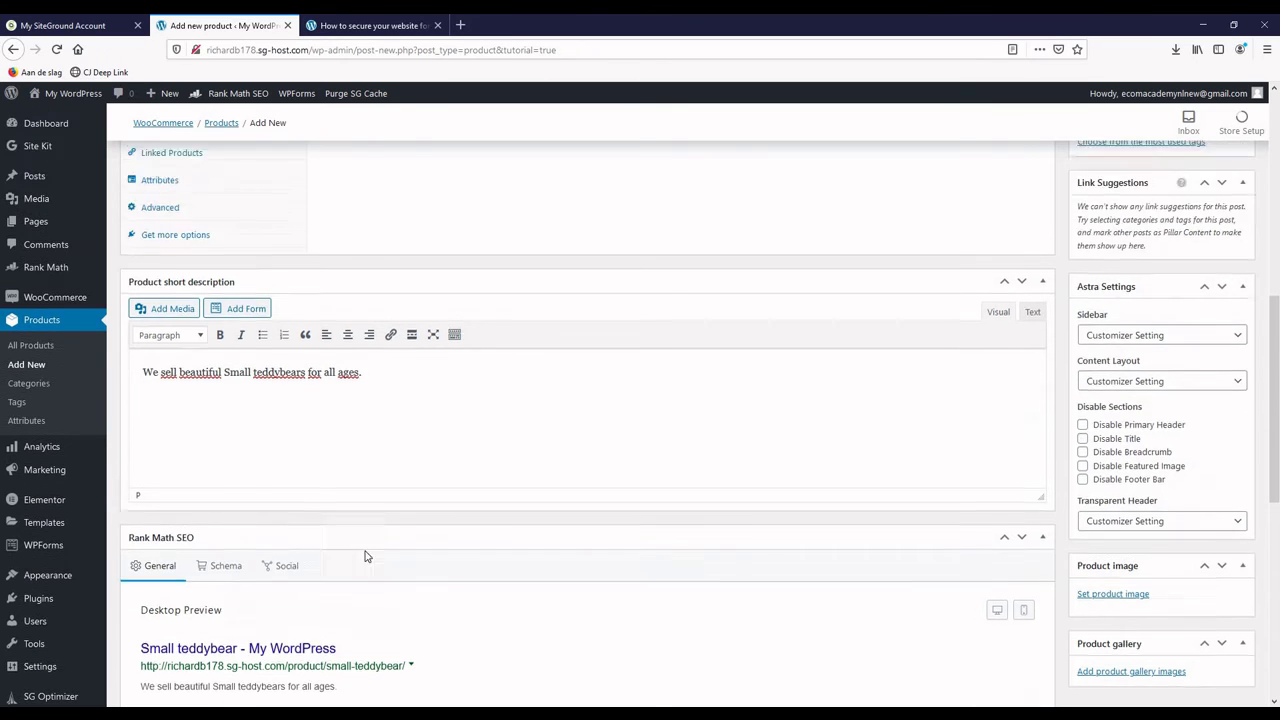
scroll(365, 557, up, 2)
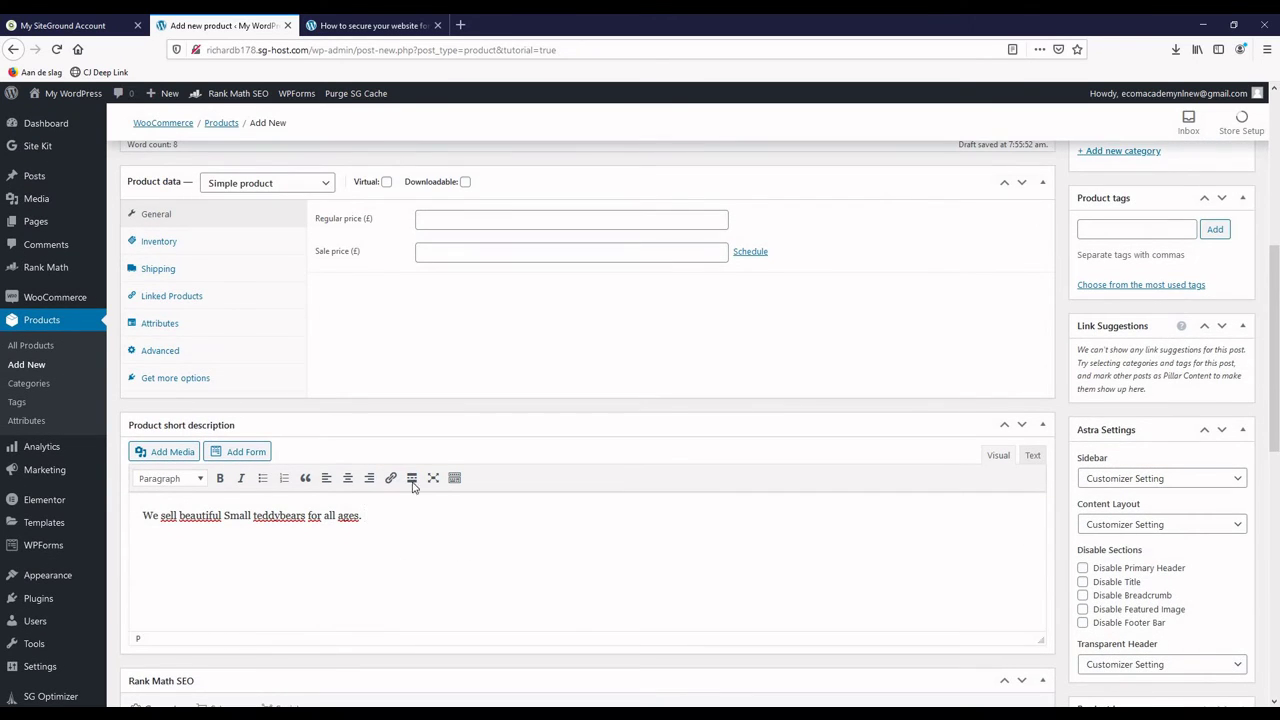
scroll(337, 430, up, 2)
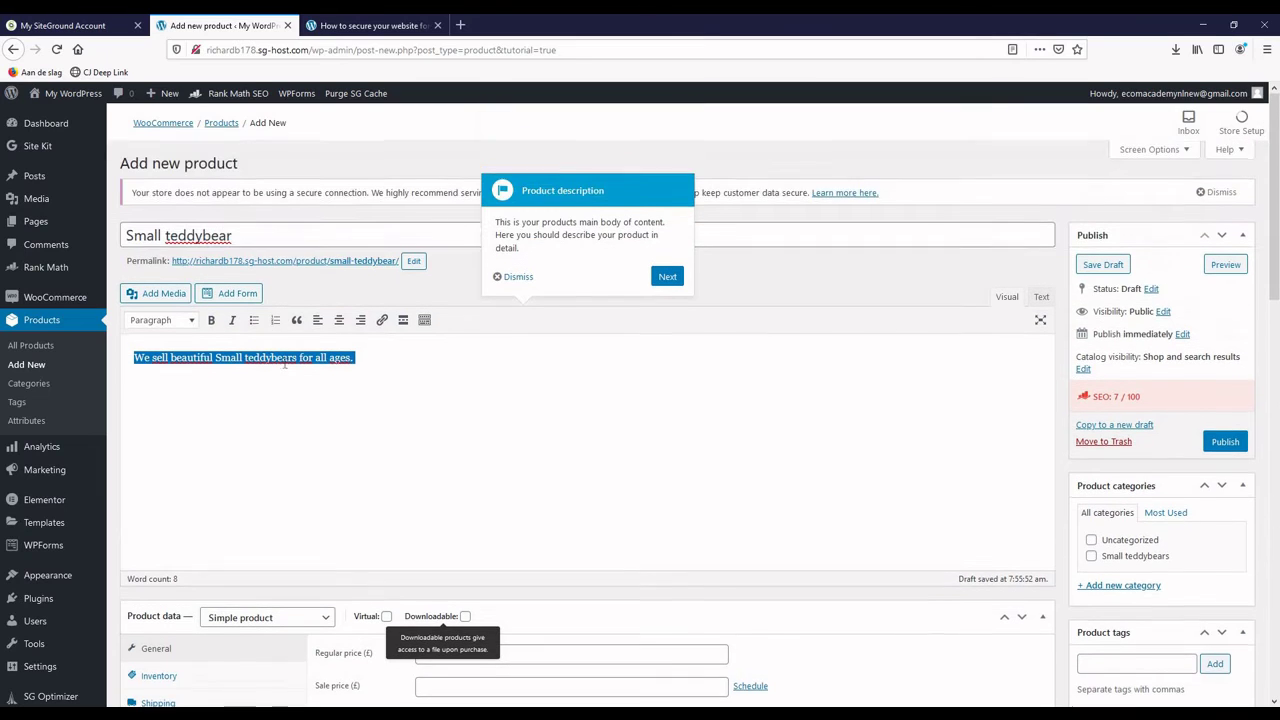
click(466, 468)
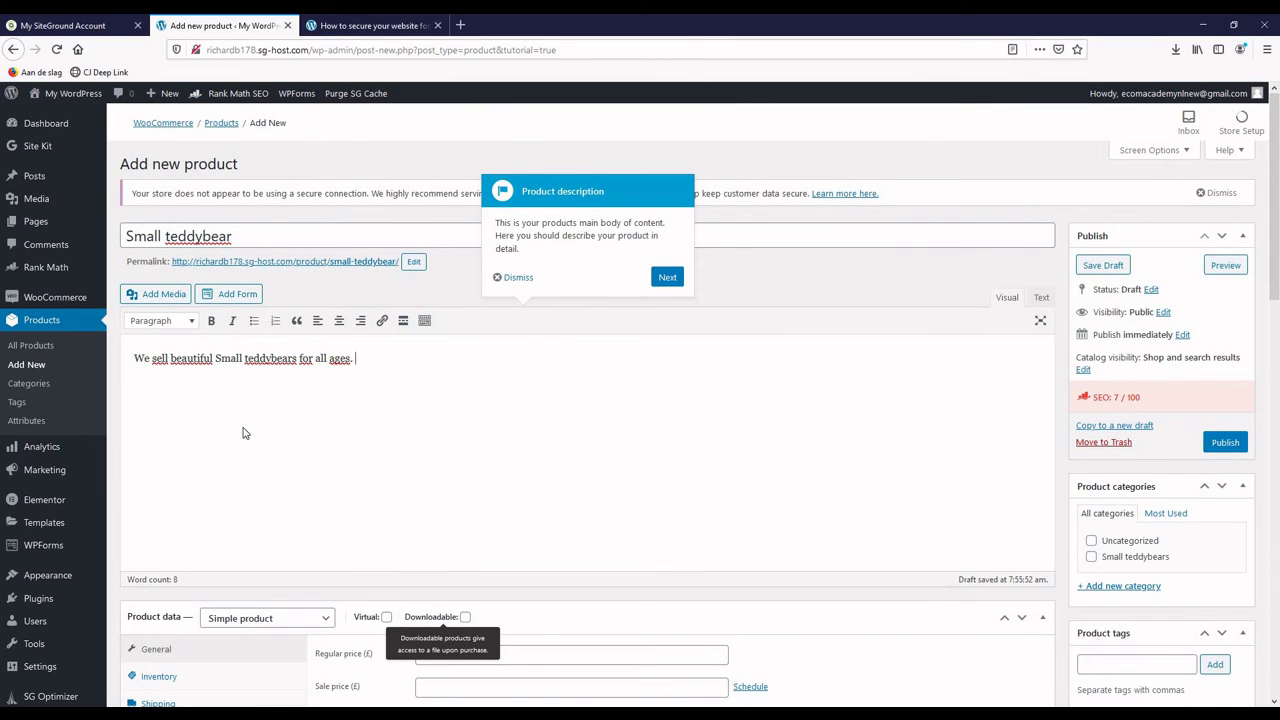
Step: Assign the product to the Small teddybears category and publish it
scroll(297, 580, down, 6)
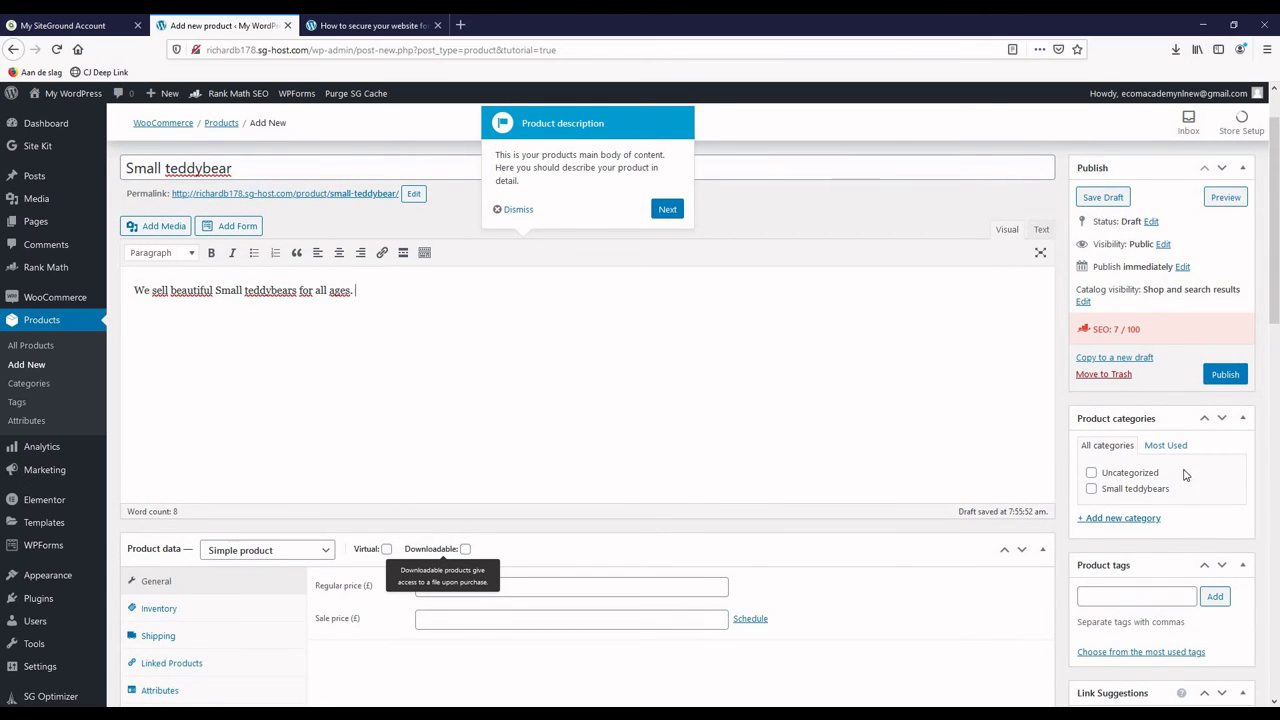
click(1136, 488)
click(1225, 374)
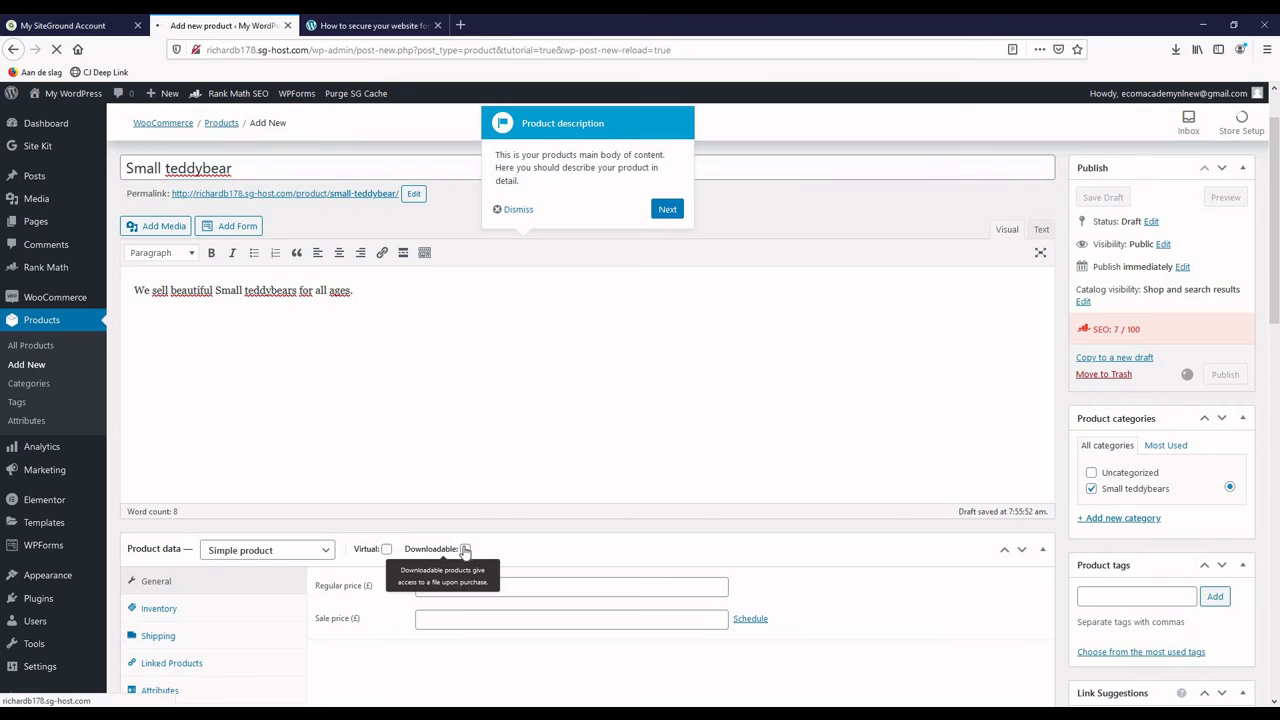
Step: Reduce the page zoom to 90% and activate the Rank Math focus keyword field of the published product
scroll(464, 546, down, 5)
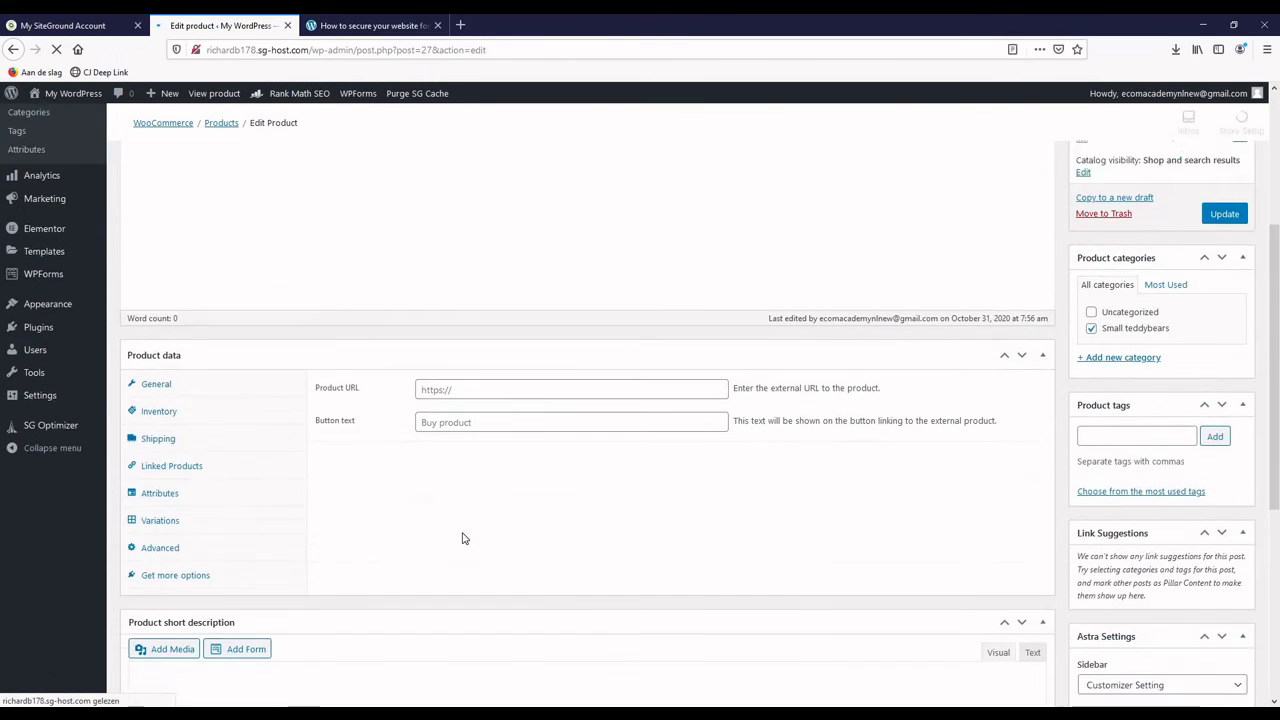
scroll(462, 538, down, 5)
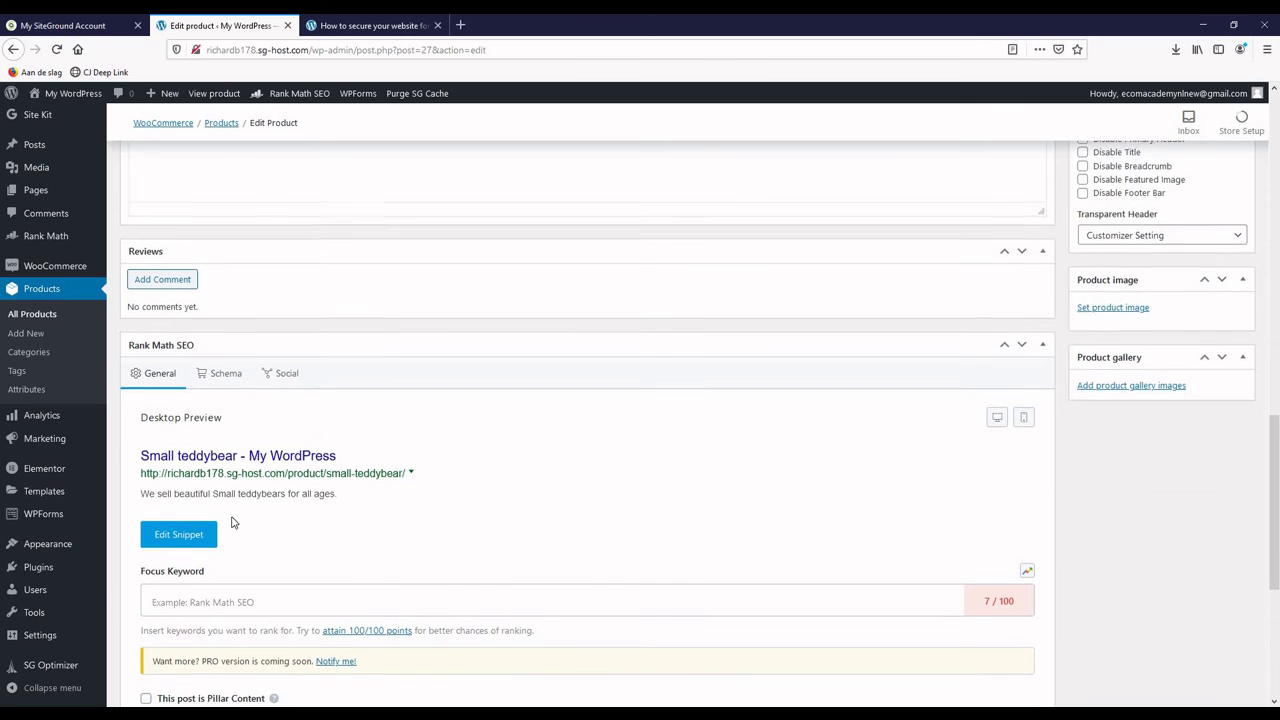
scroll(150, 306, down, 1)
scroll(210, 455, down, 1)
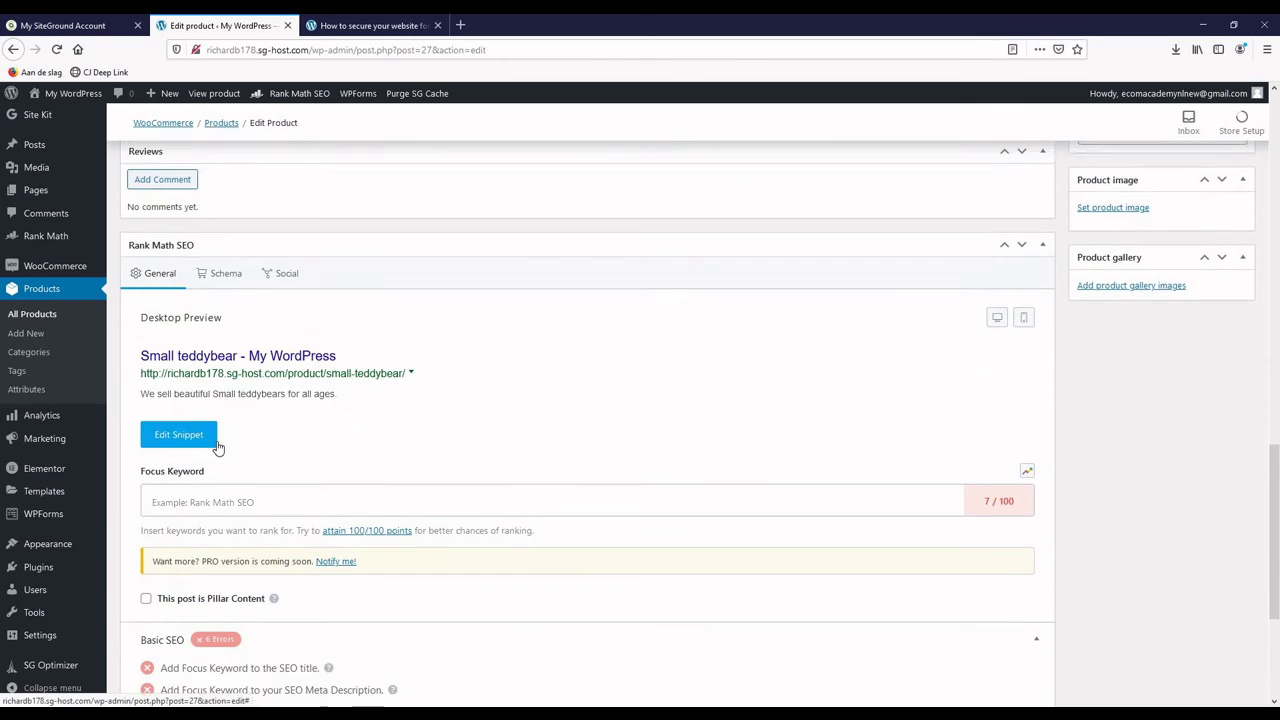
click(217, 470)
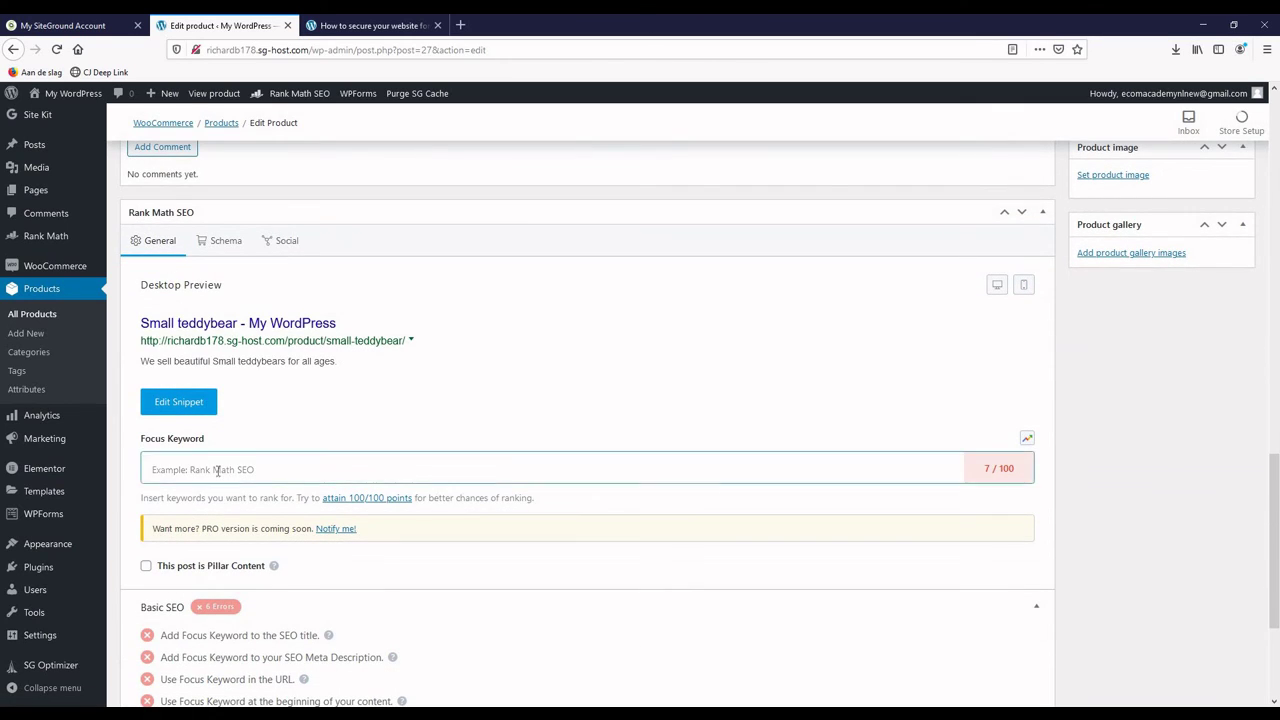
key(ctrl+minus)
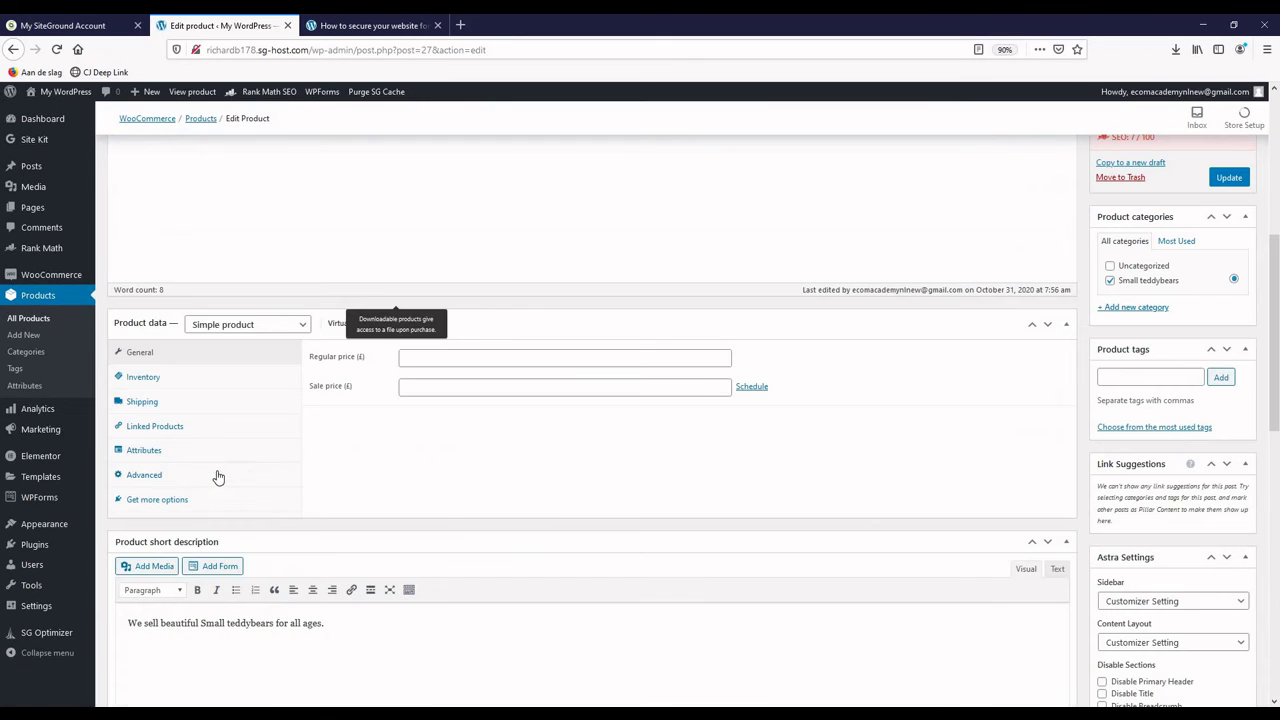
scroll(336, 532, down, 5)
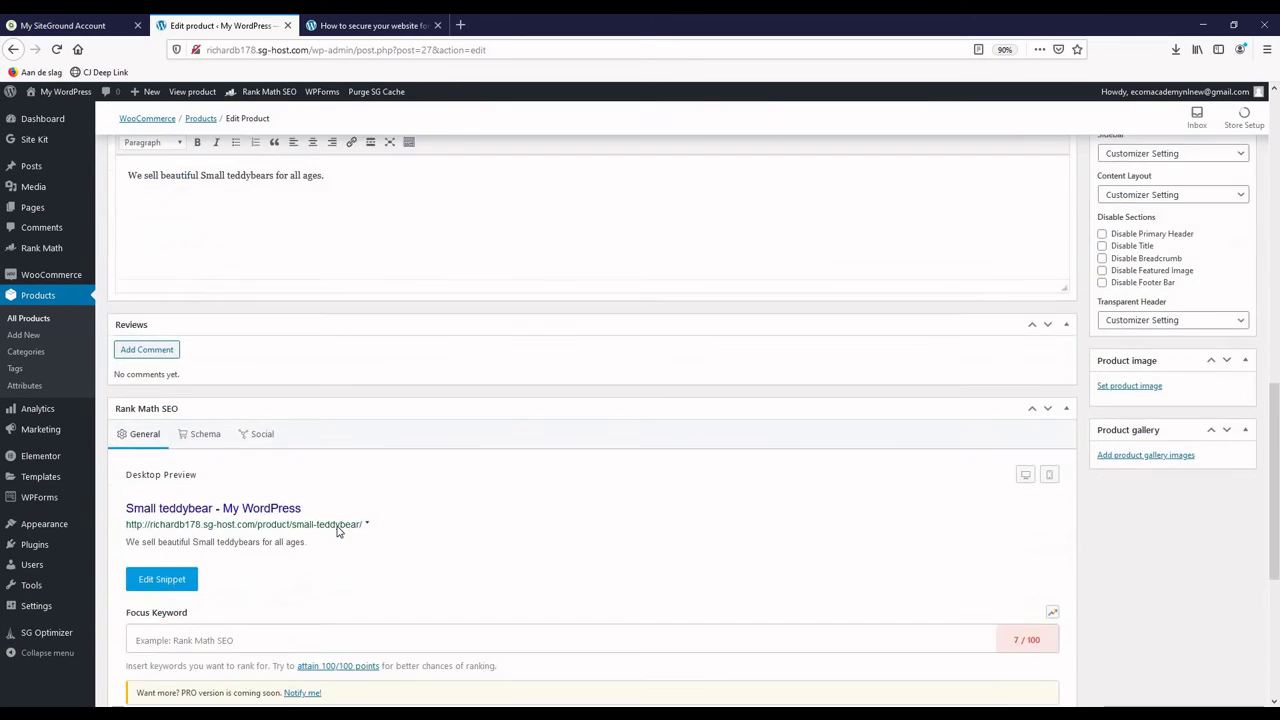
click(241, 441)
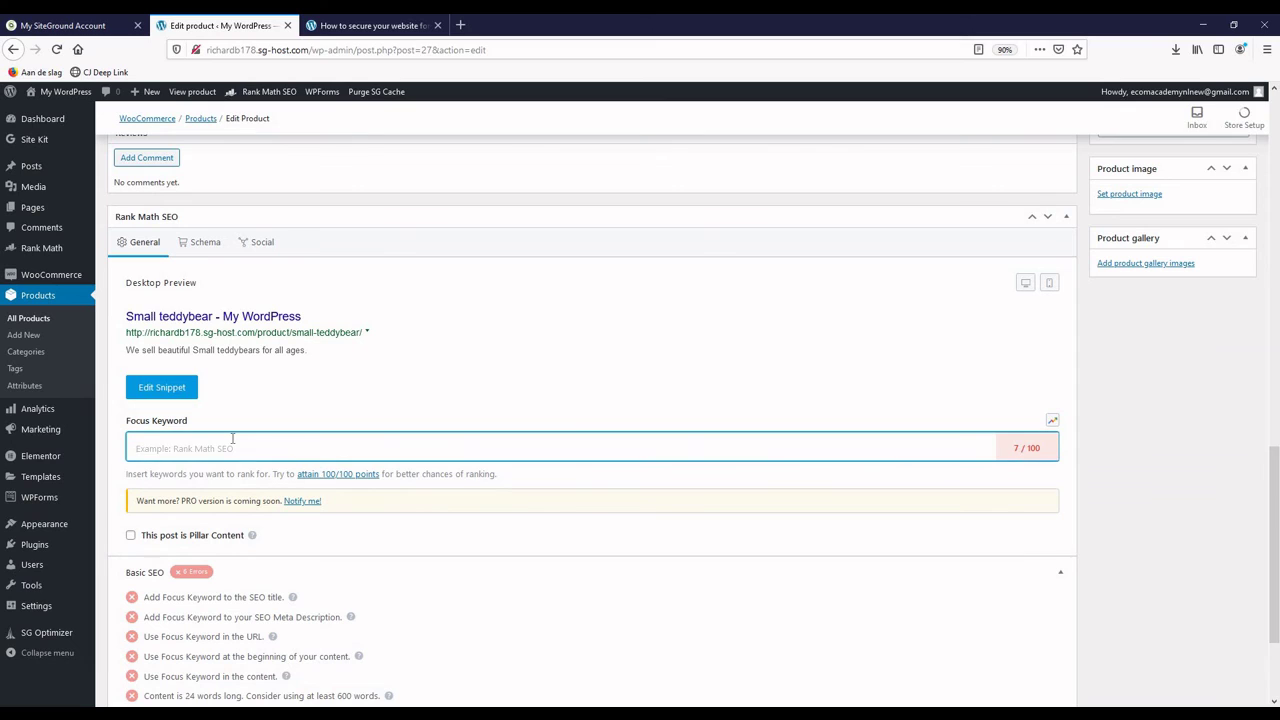
key(ctrl+v)
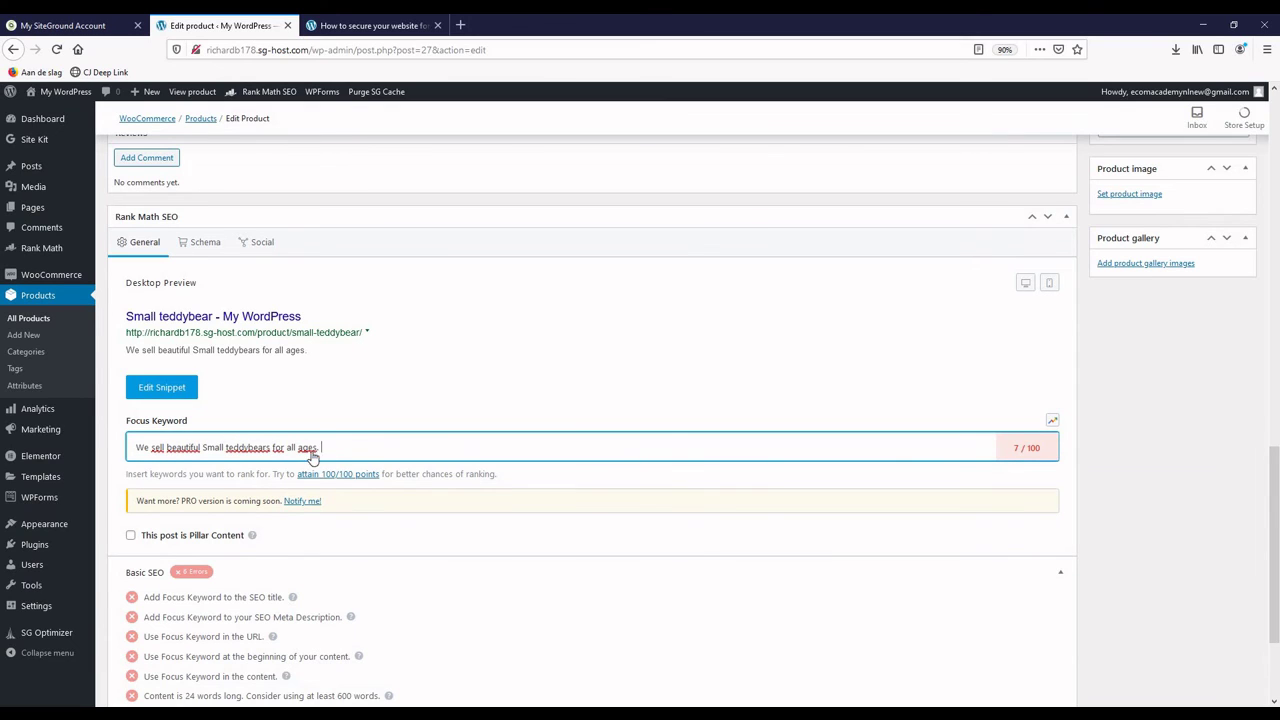
key(Return)
key(BackSpace)
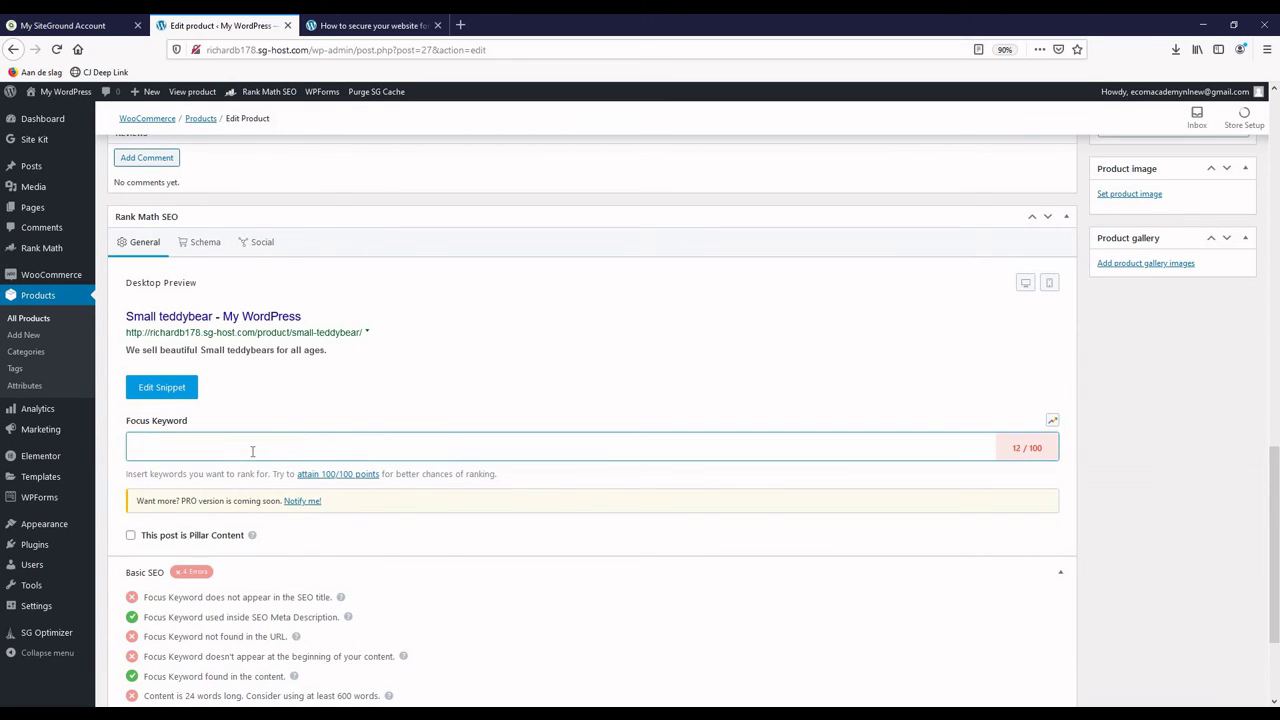
Step: Add "Small teddybears" as the product's Rank Math focus keyword
text(Small teddybears)
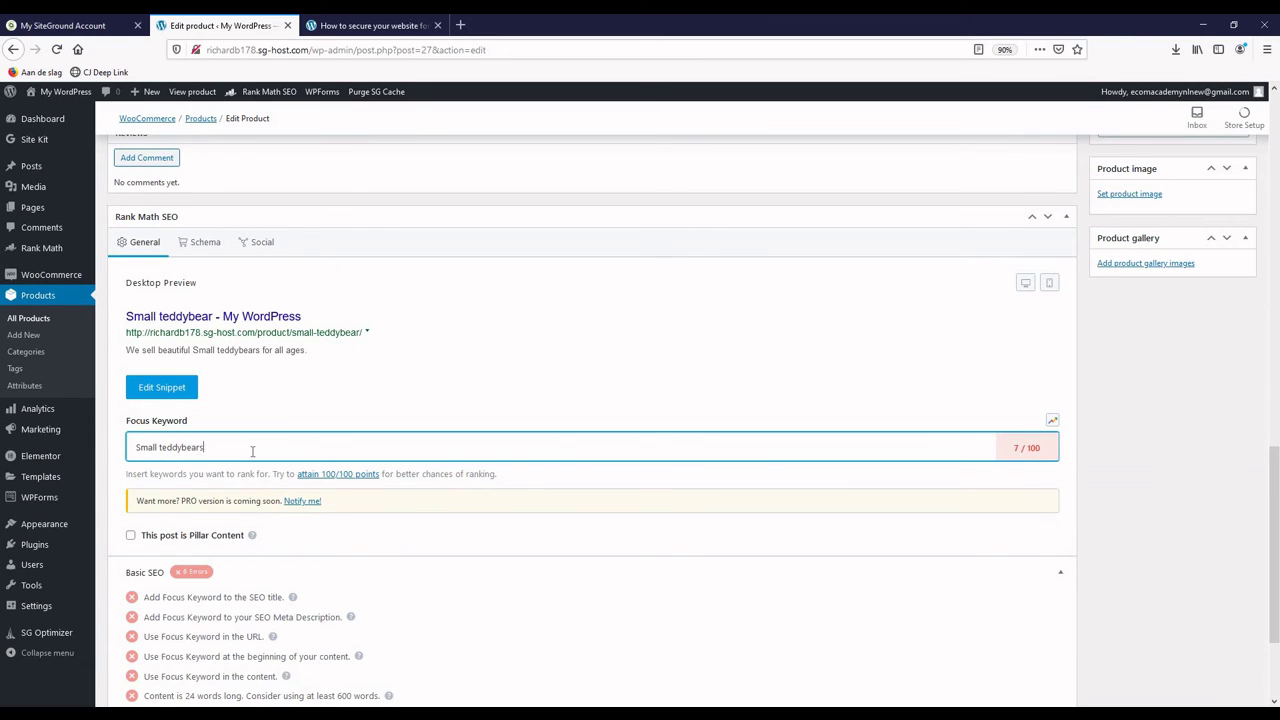
key(Return)
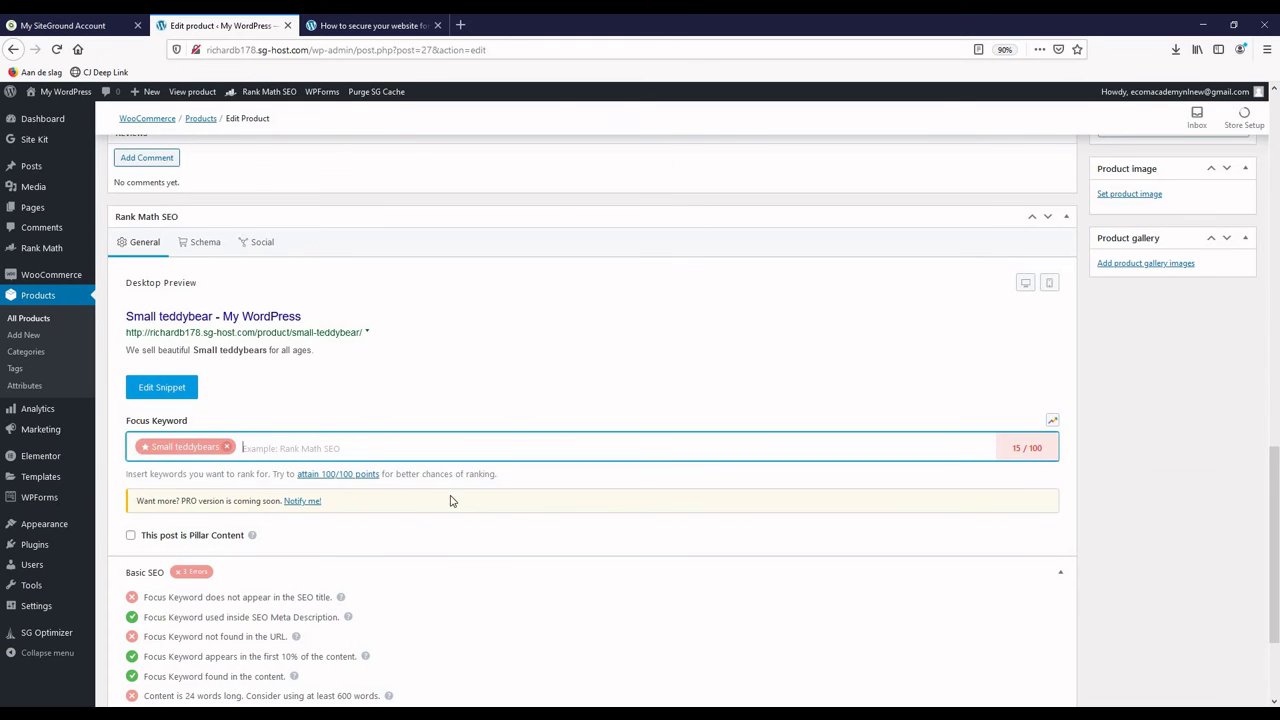
Step: Compare the product title and description with the Basic SEO checks for the focus keyword
scroll(450, 494, up, 10)
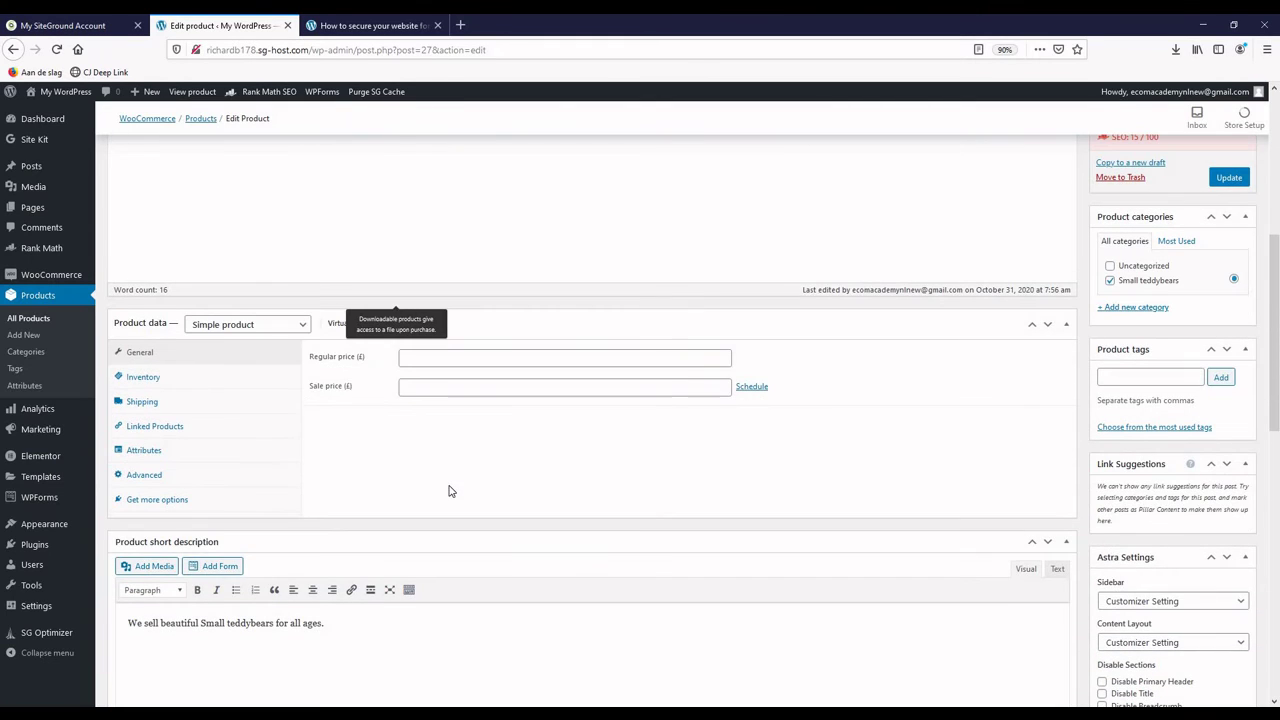
scroll(449, 491, up, 4)
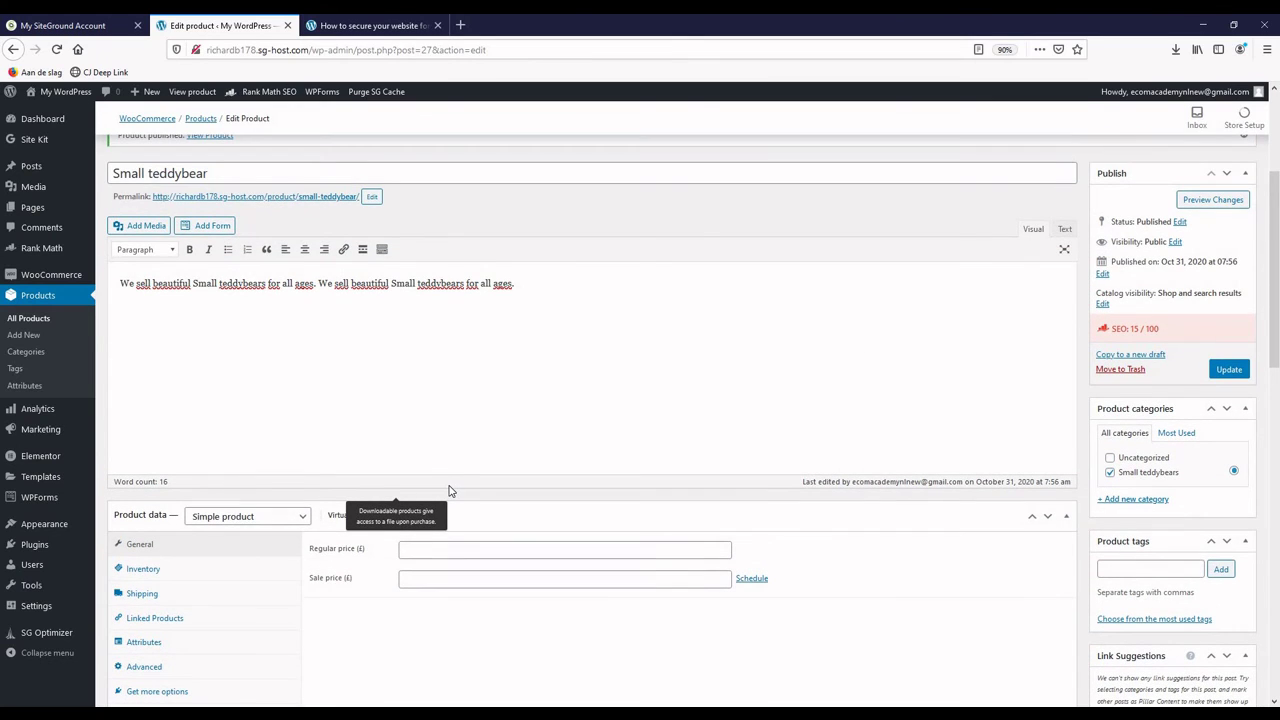
scroll(449, 491, down, 15)
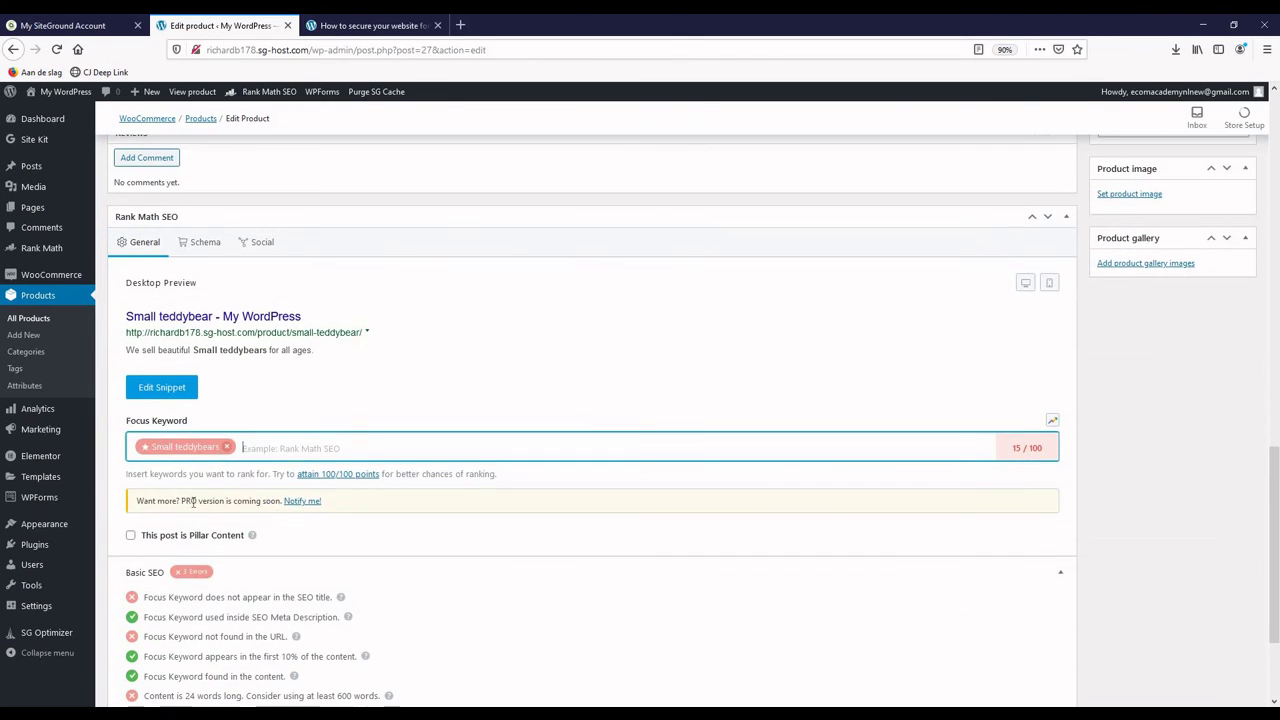
scroll(270, 520, down, 3)
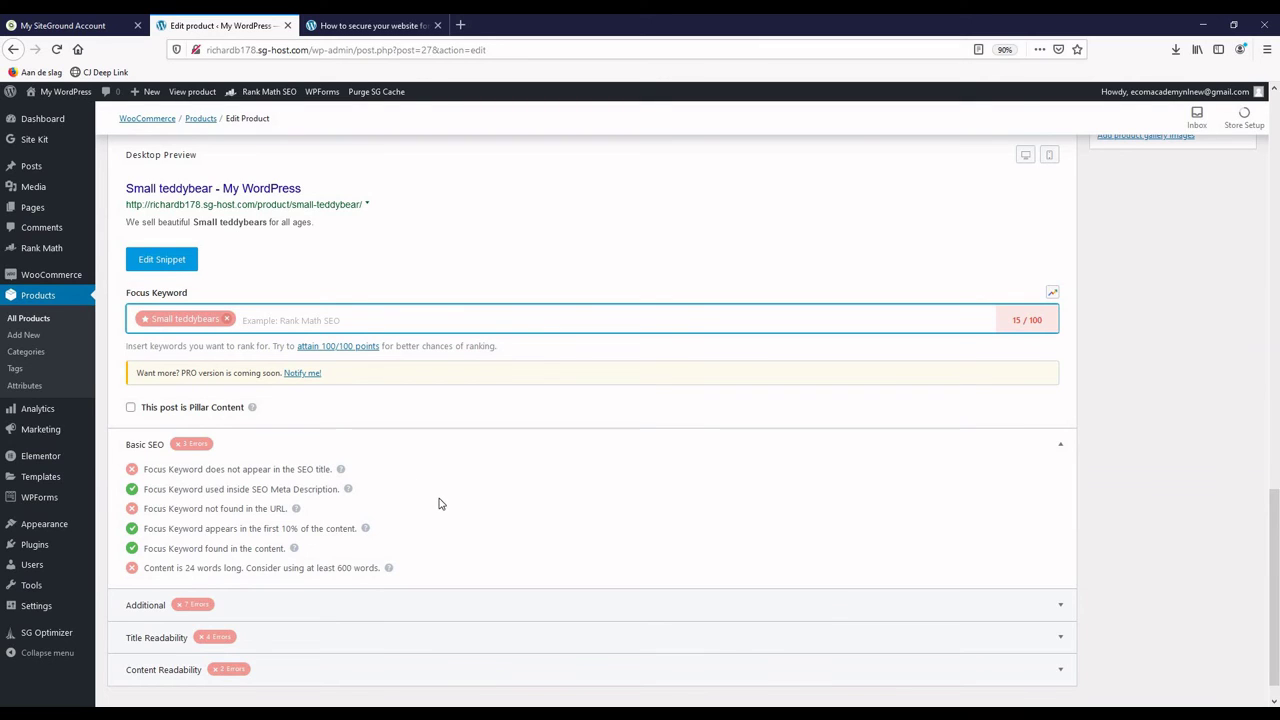
scroll(387, 504, up, 2)
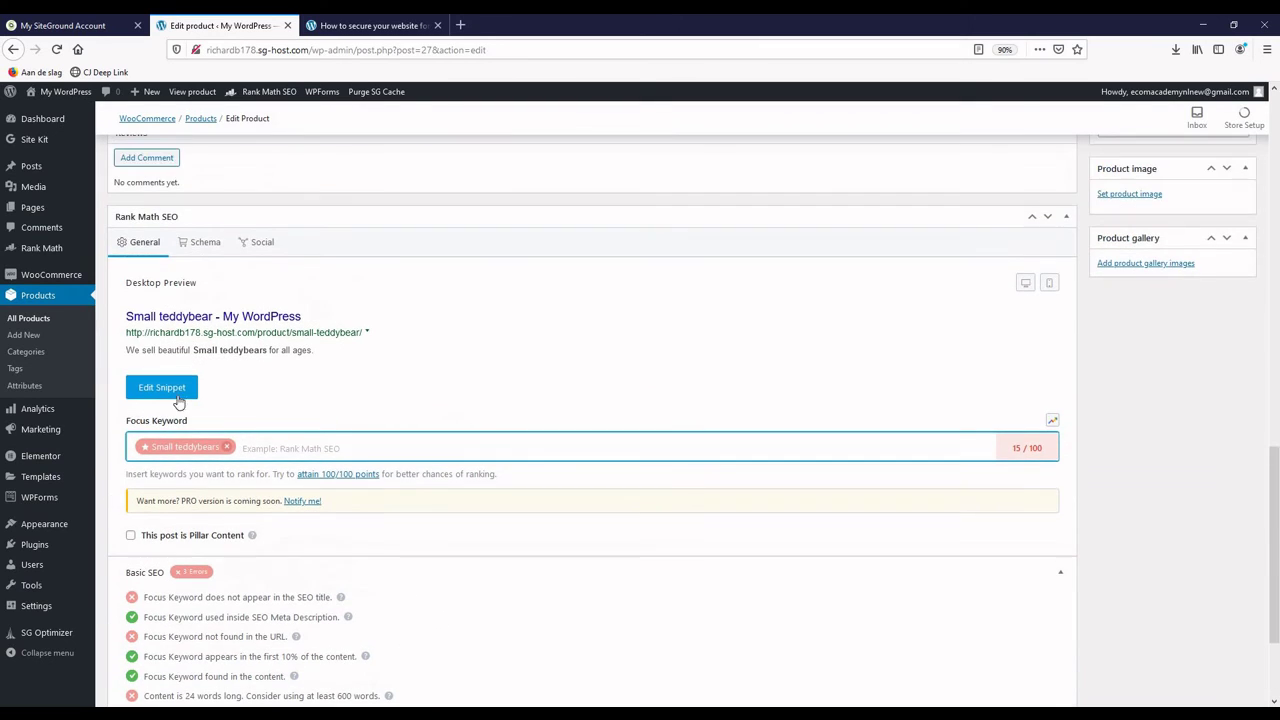
Step: Open the product's snippet editor, examine its title, permalink and description fields, and close it without changes
click(182, 388)
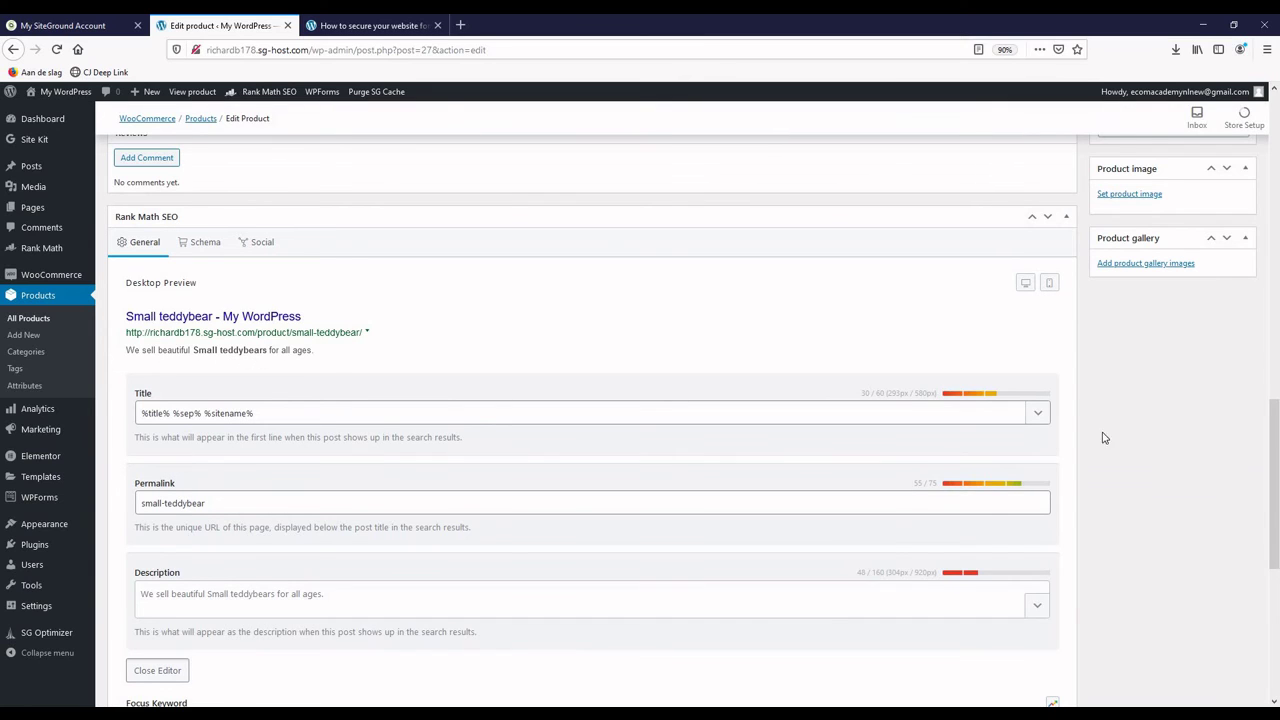
scroll(171, 560, down, 1)
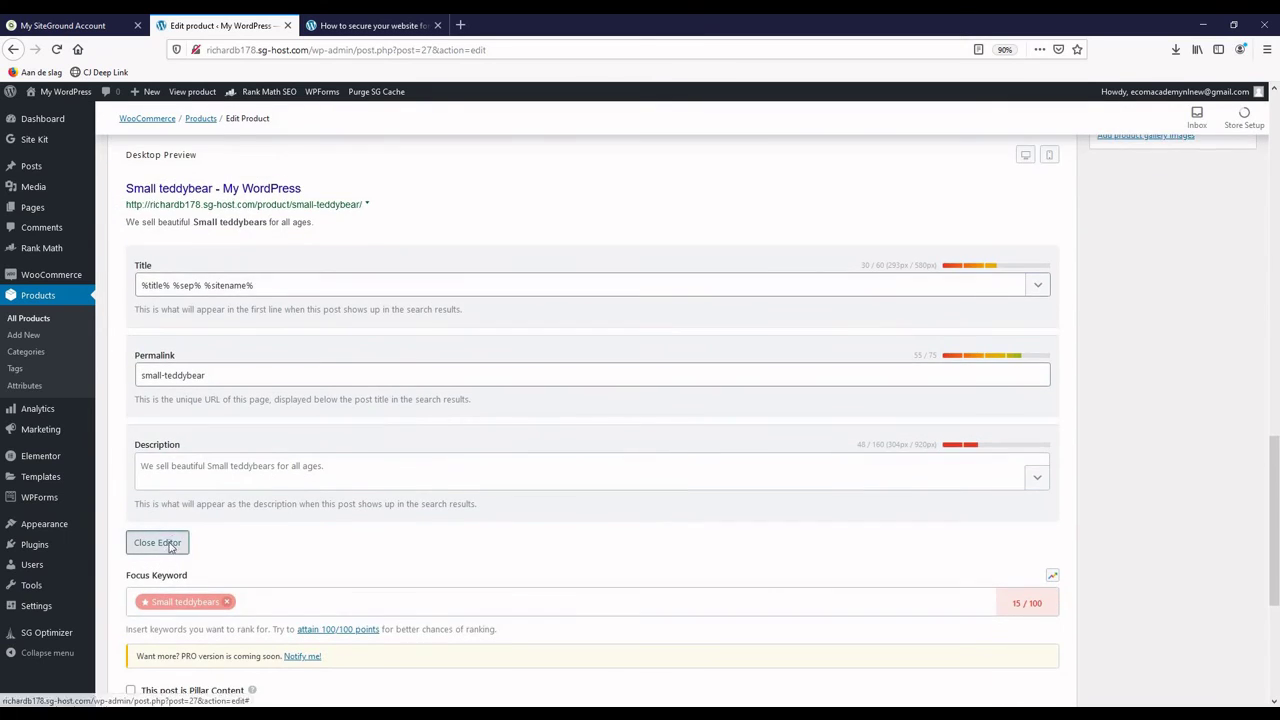
click(163, 541)
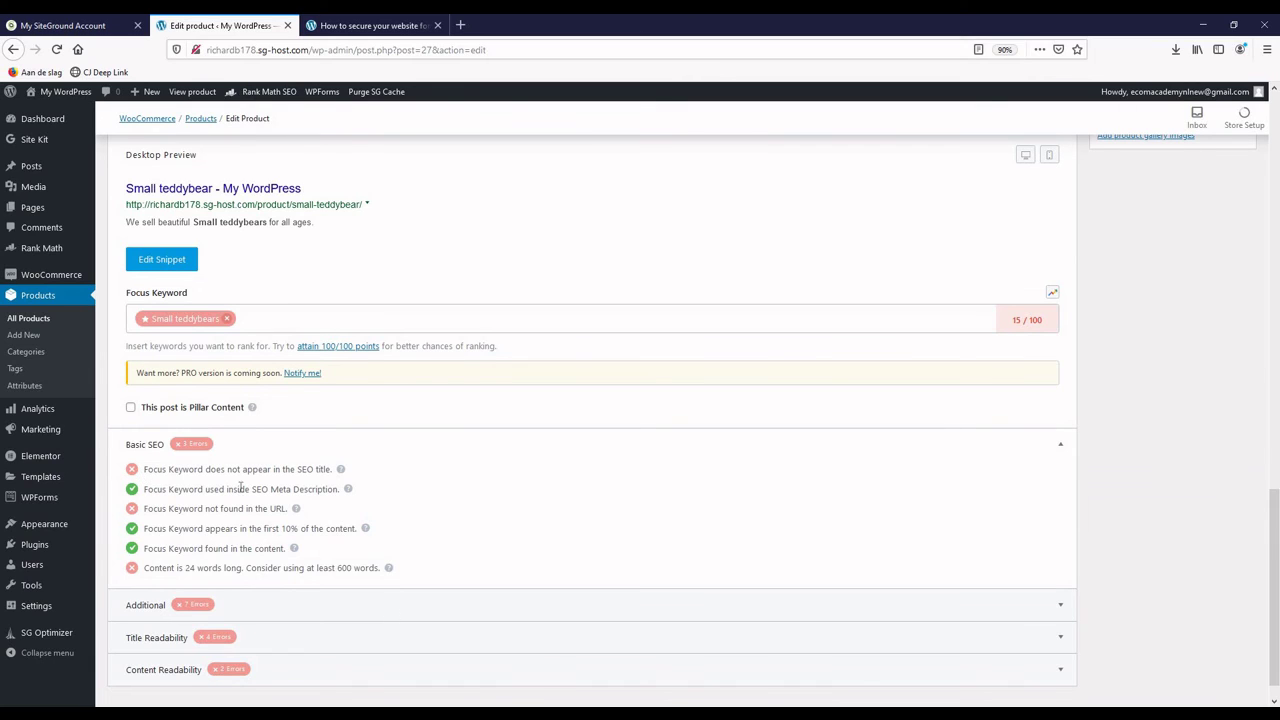
Step: Read through the Basic SEO checks and the search preview of the product
drag(144, 469, 519, 600)
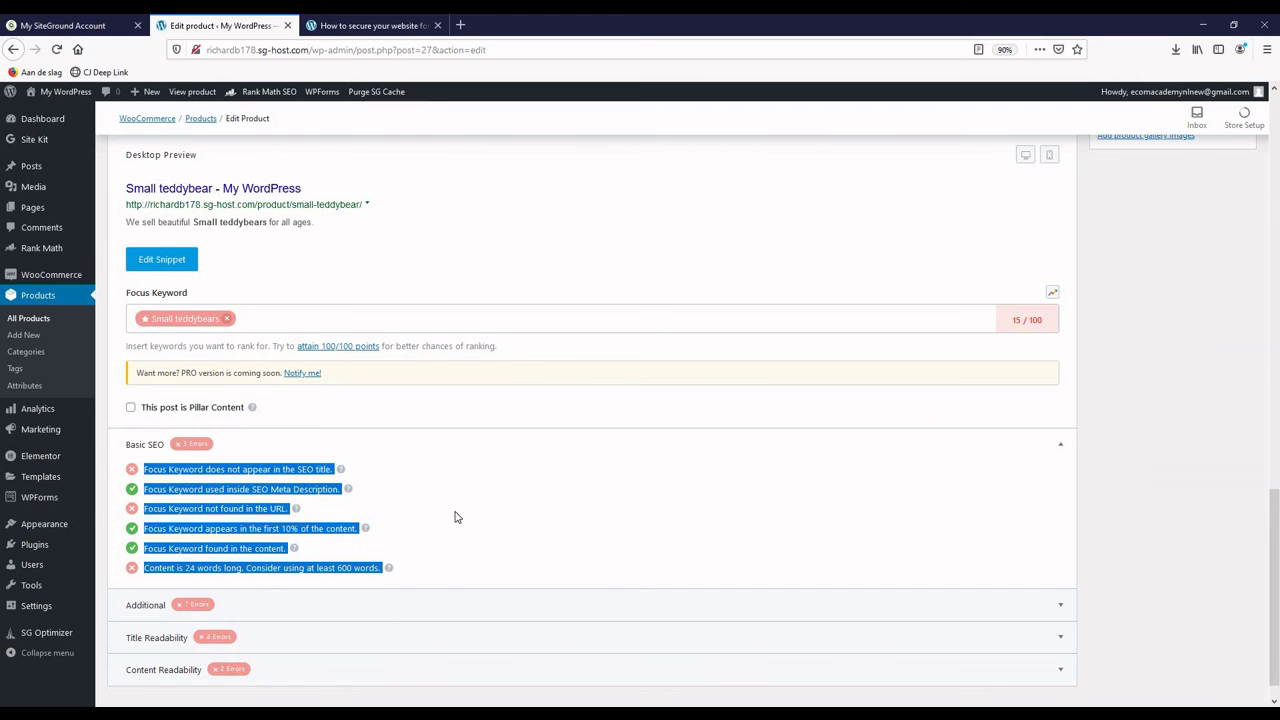
click(441, 566)
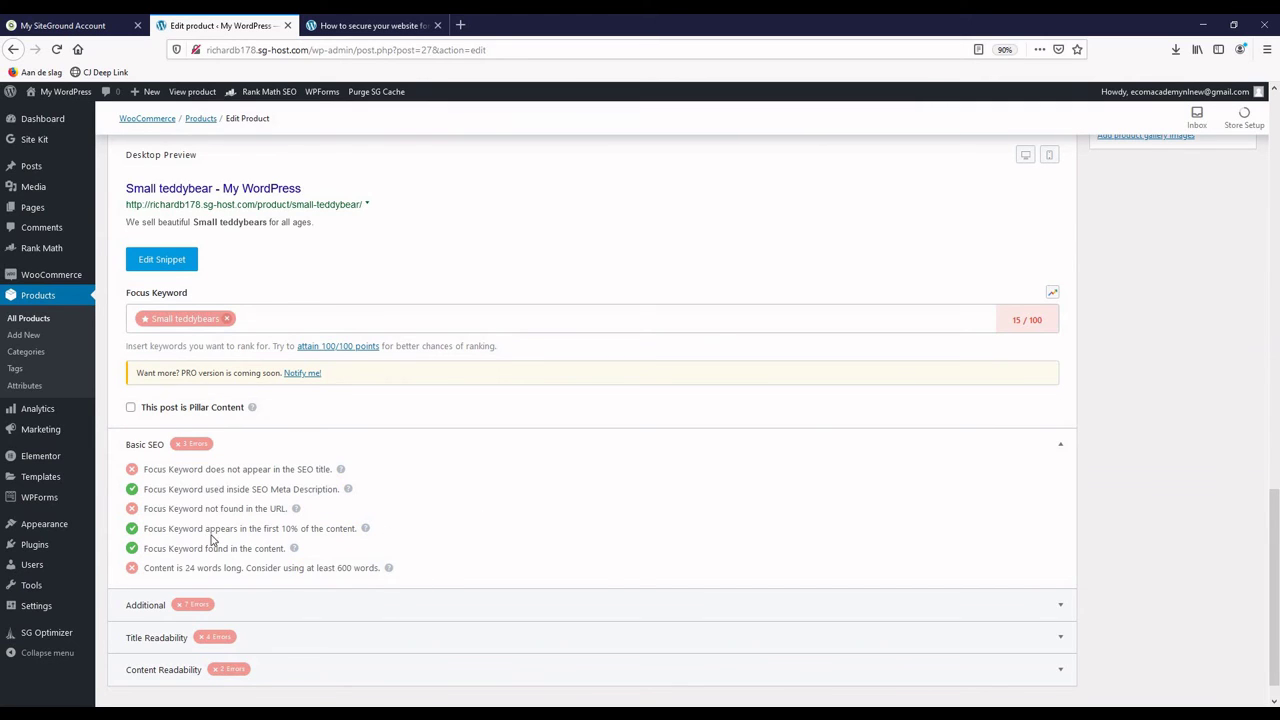
scroll(183, 537, down, 1)
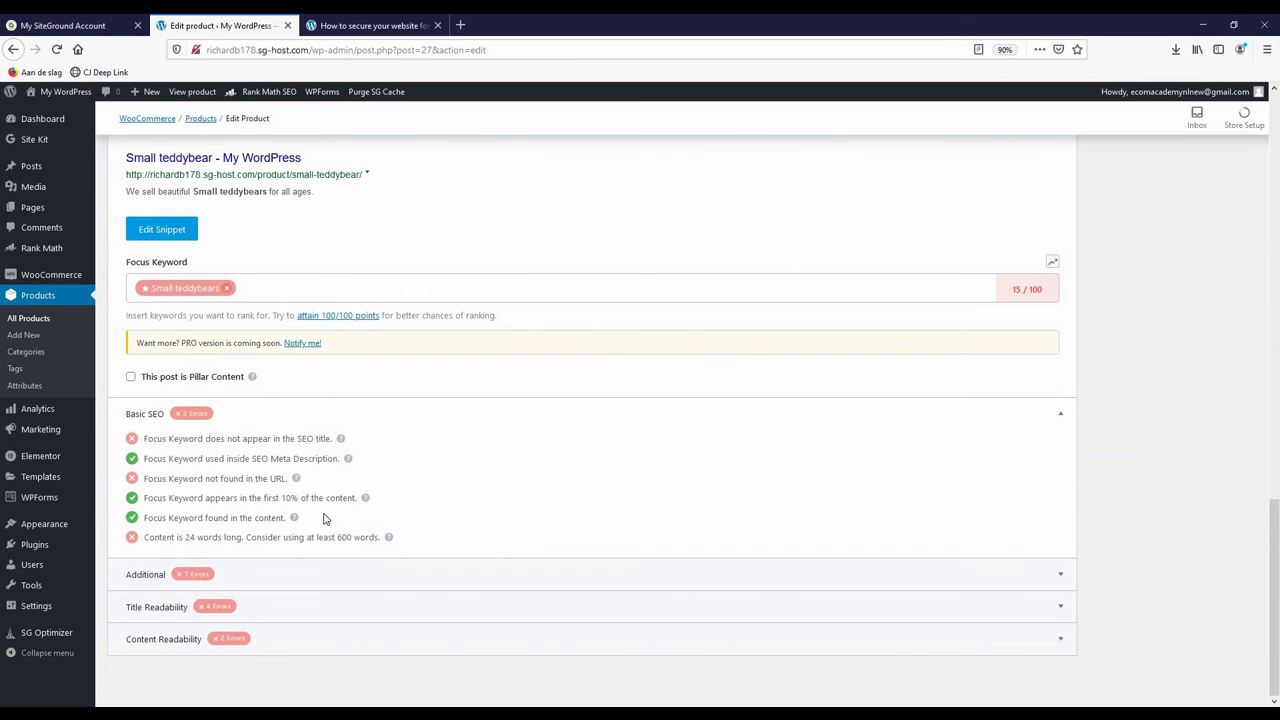
scroll(301, 545, up, 4)
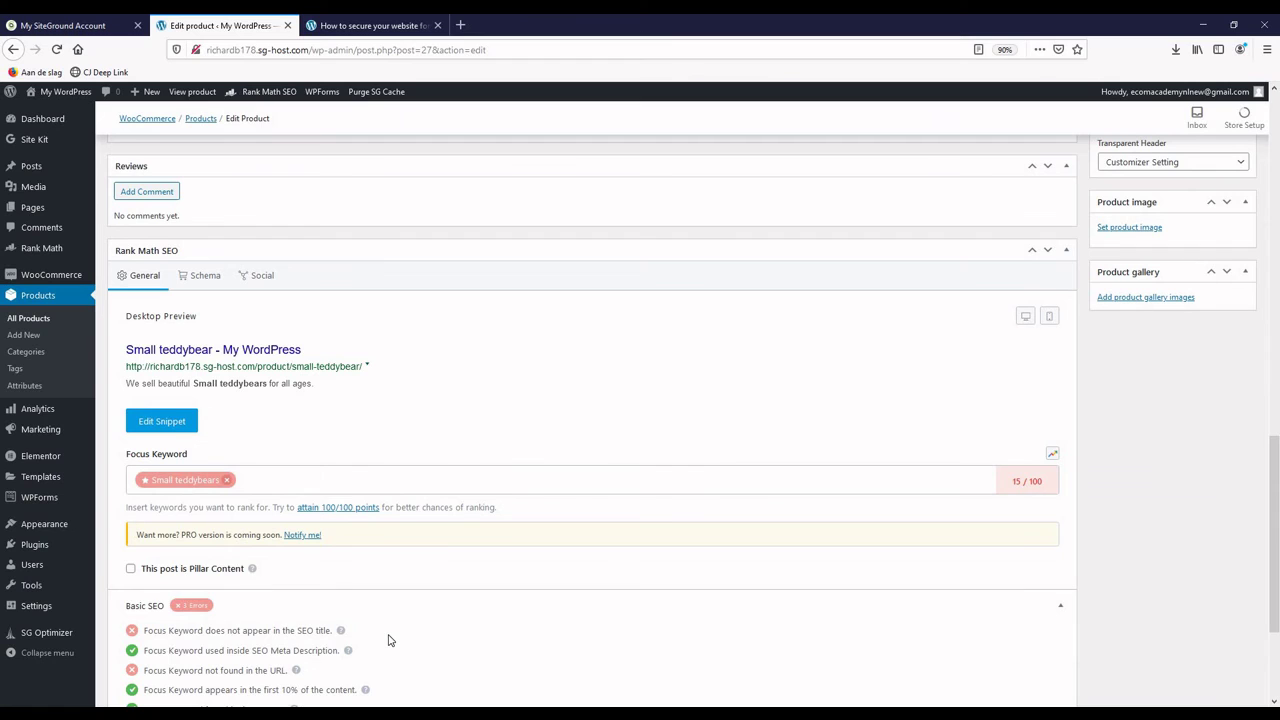
scroll(390, 641, down, 2)
scroll(434, 543, up, 4)
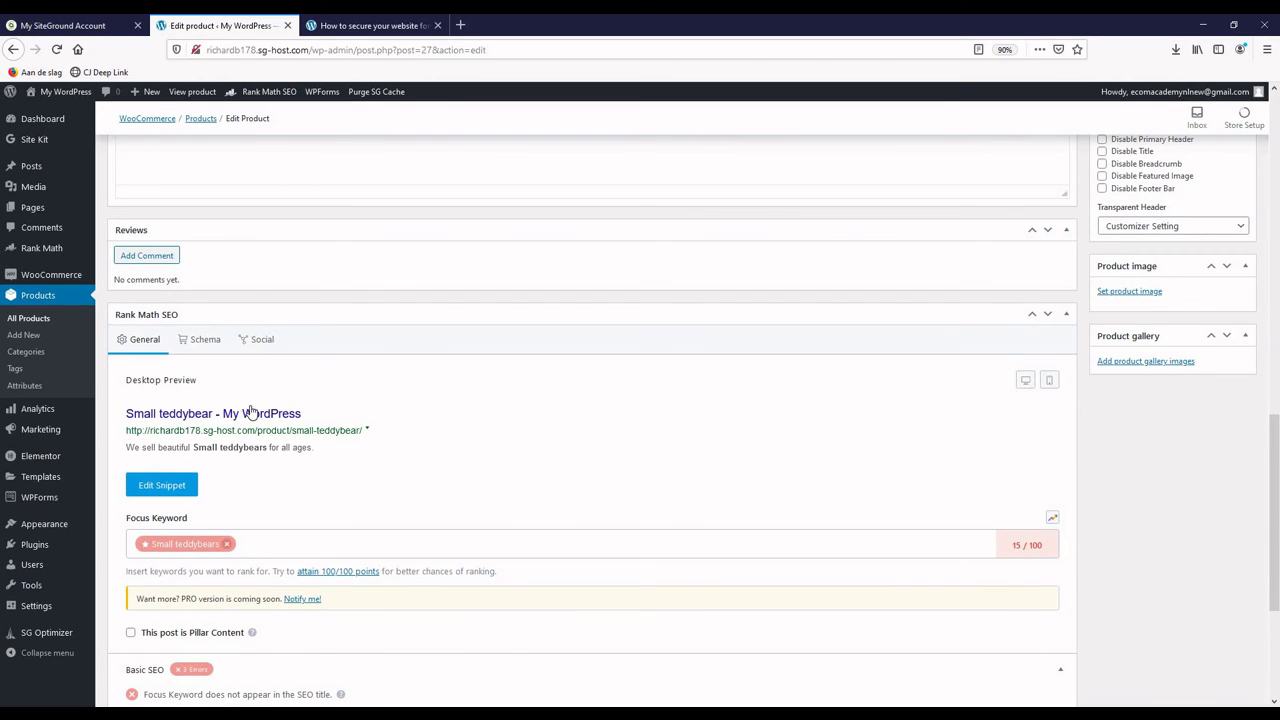
scroll(535, 527, up, 1)
scroll(533, 527, up, 8)
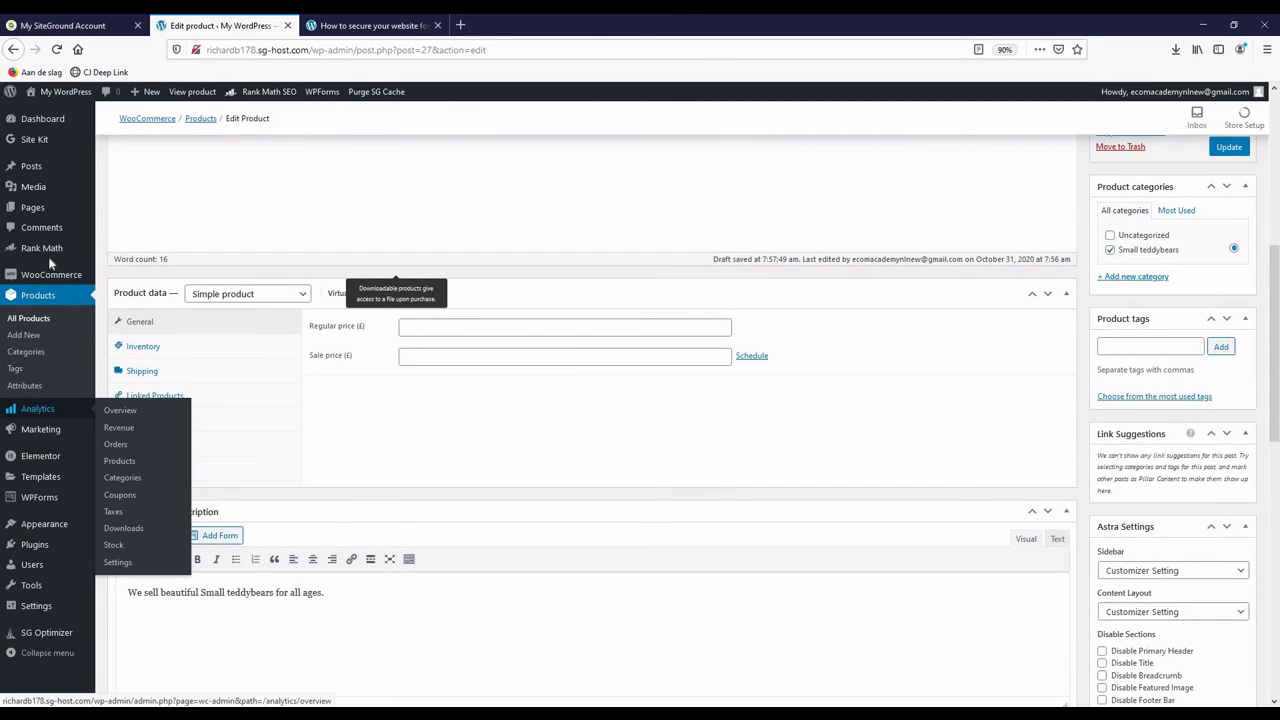
mouse_move(35, 173)
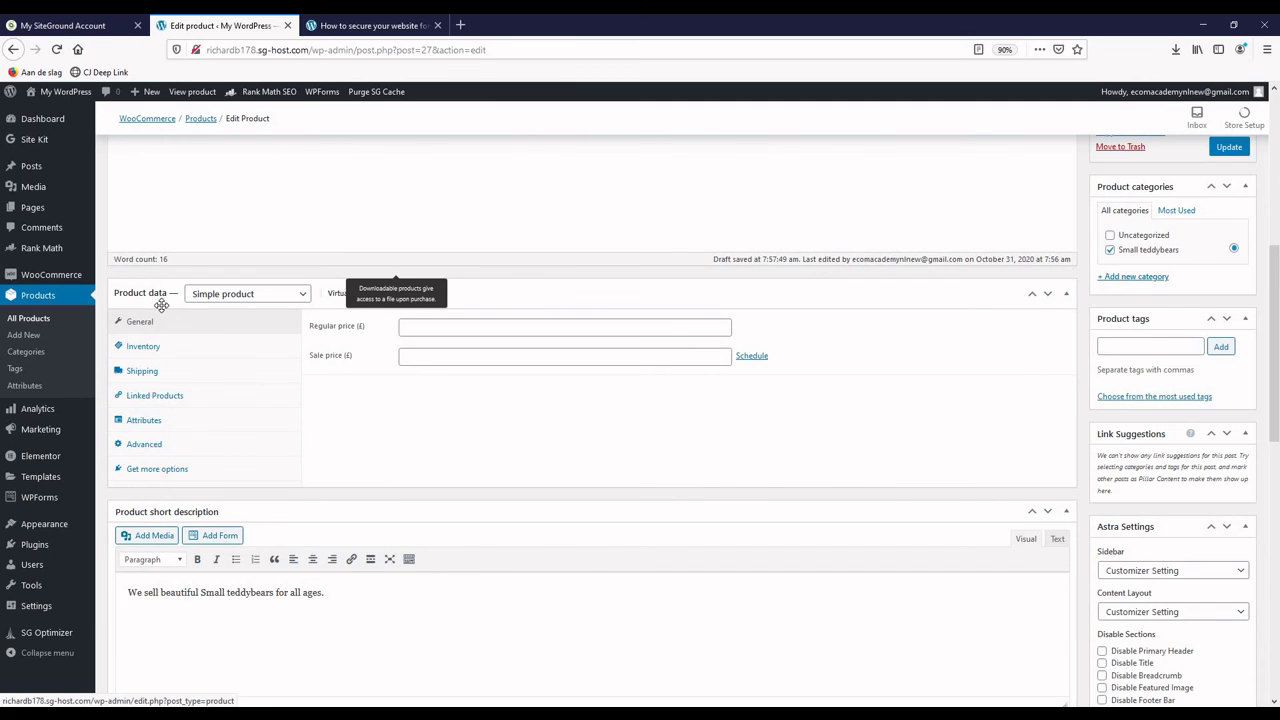
scroll(215, 520, up, 2)
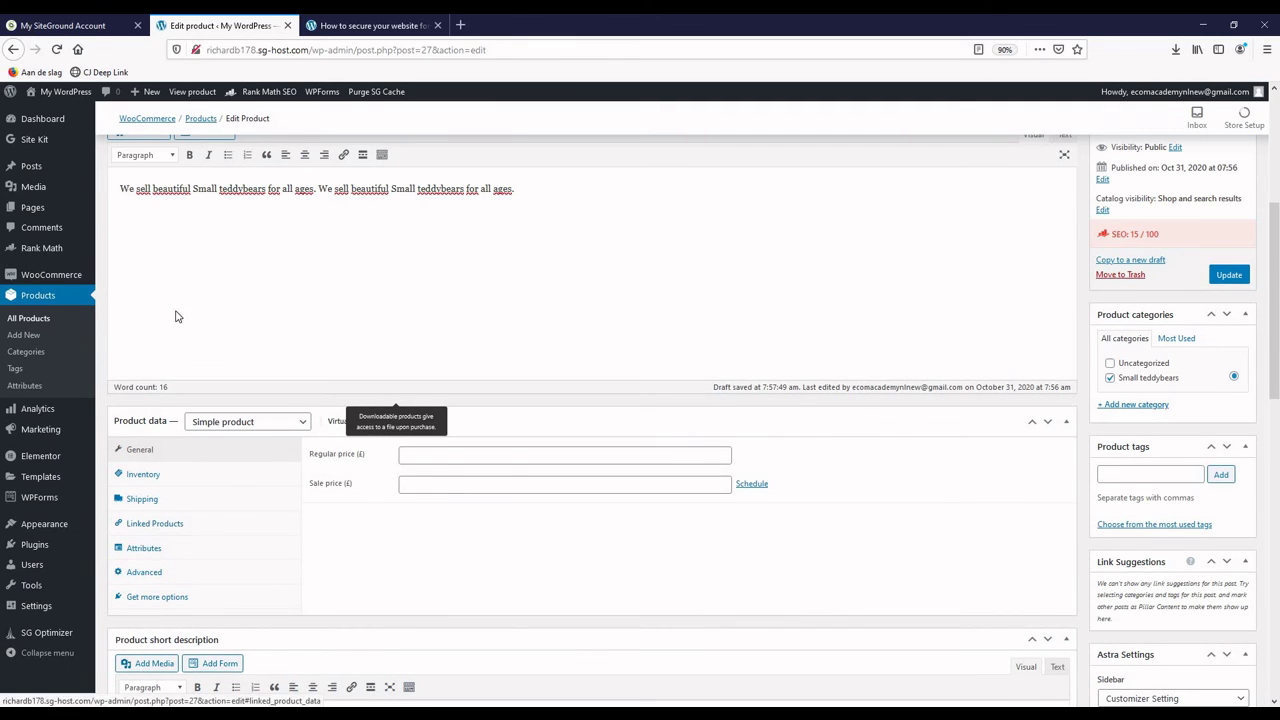
Step: Review the product's title, descriptions and product data against its Rank Math search preview, focus keyword and Basic SEO checks
scroll(395, 503, down, 5)
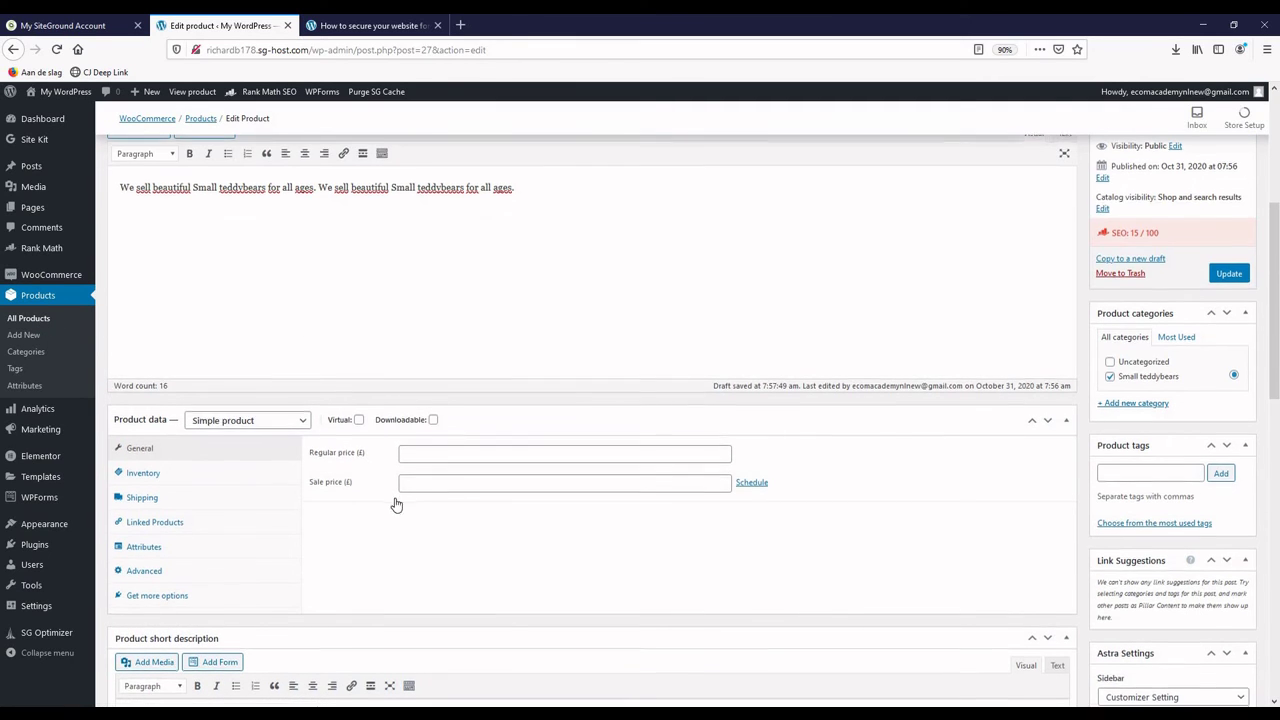
scroll(326, 551, down, 8)
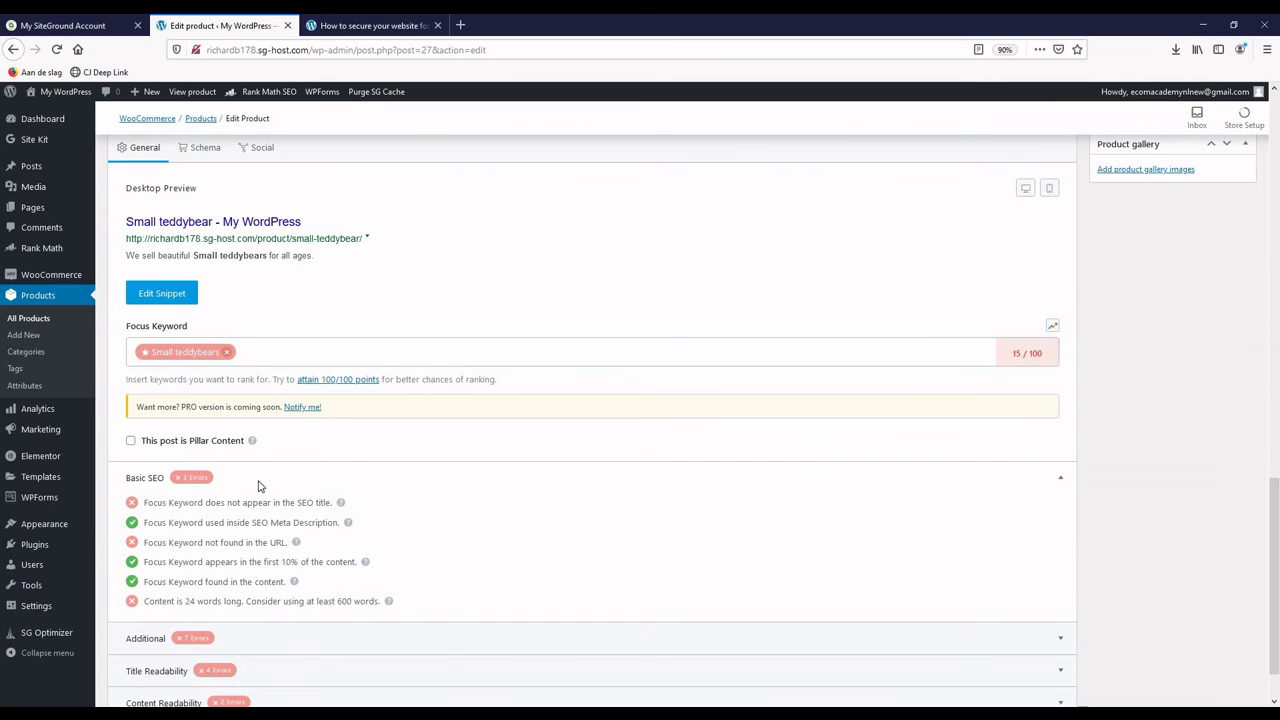
scroll(265, 480, up, 1)
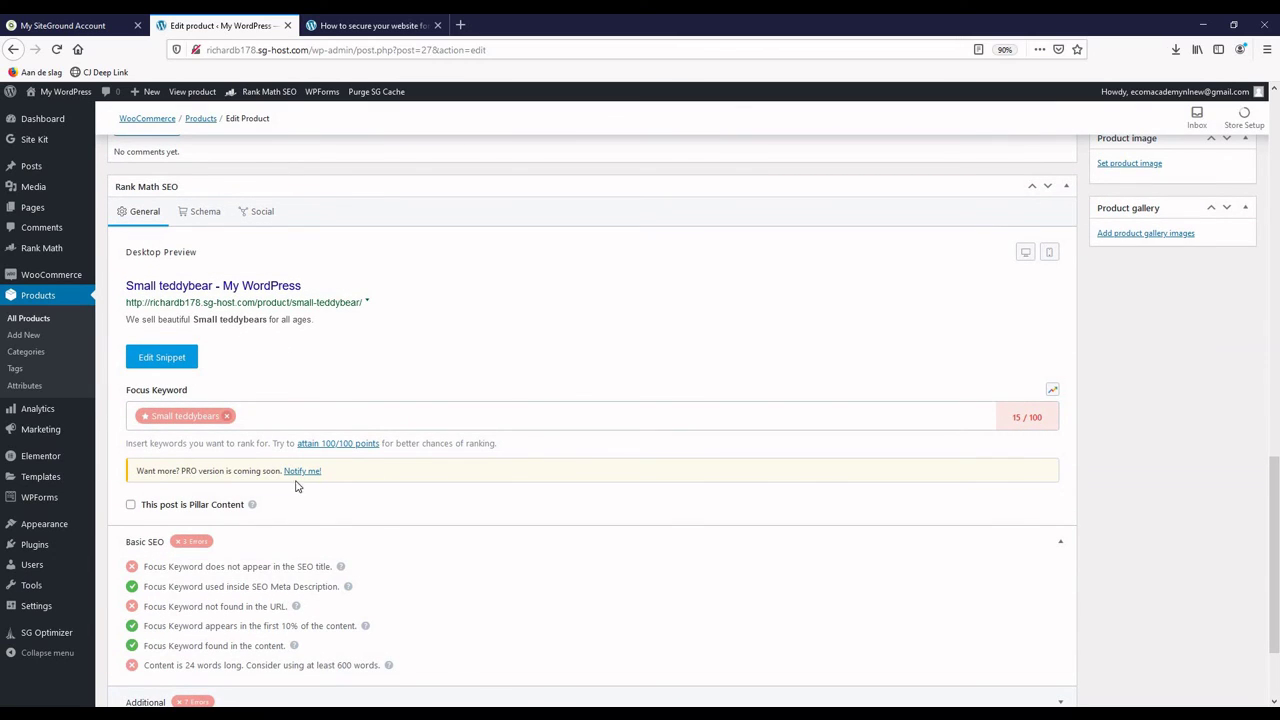
click(308, 418)
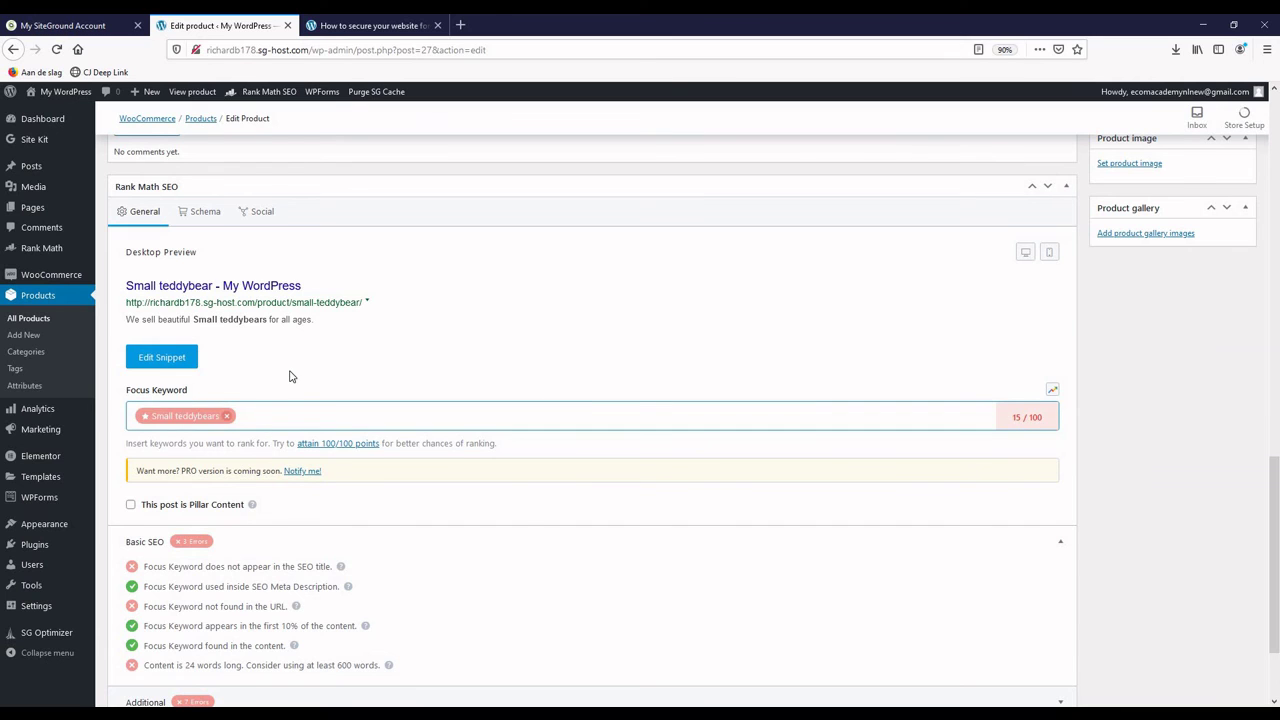
click(291, 376)
scroll(603, 566, up, 15)
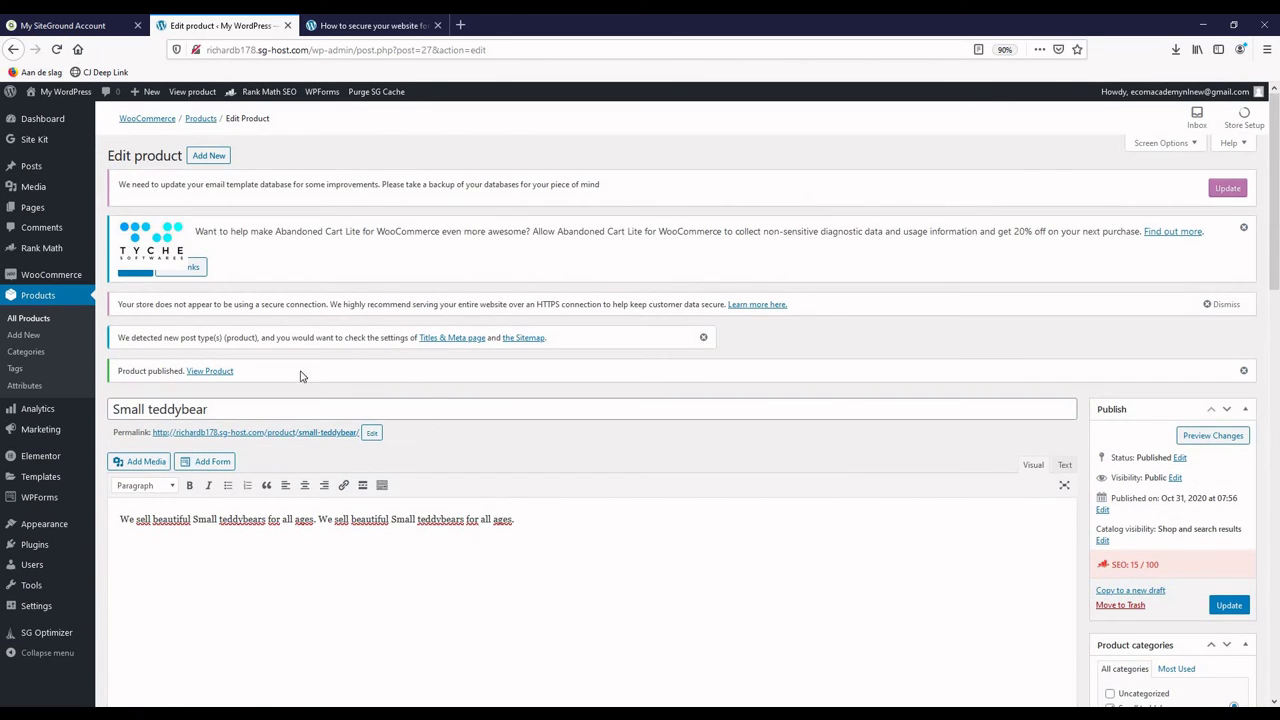
scroll(366, 577, down, 8)
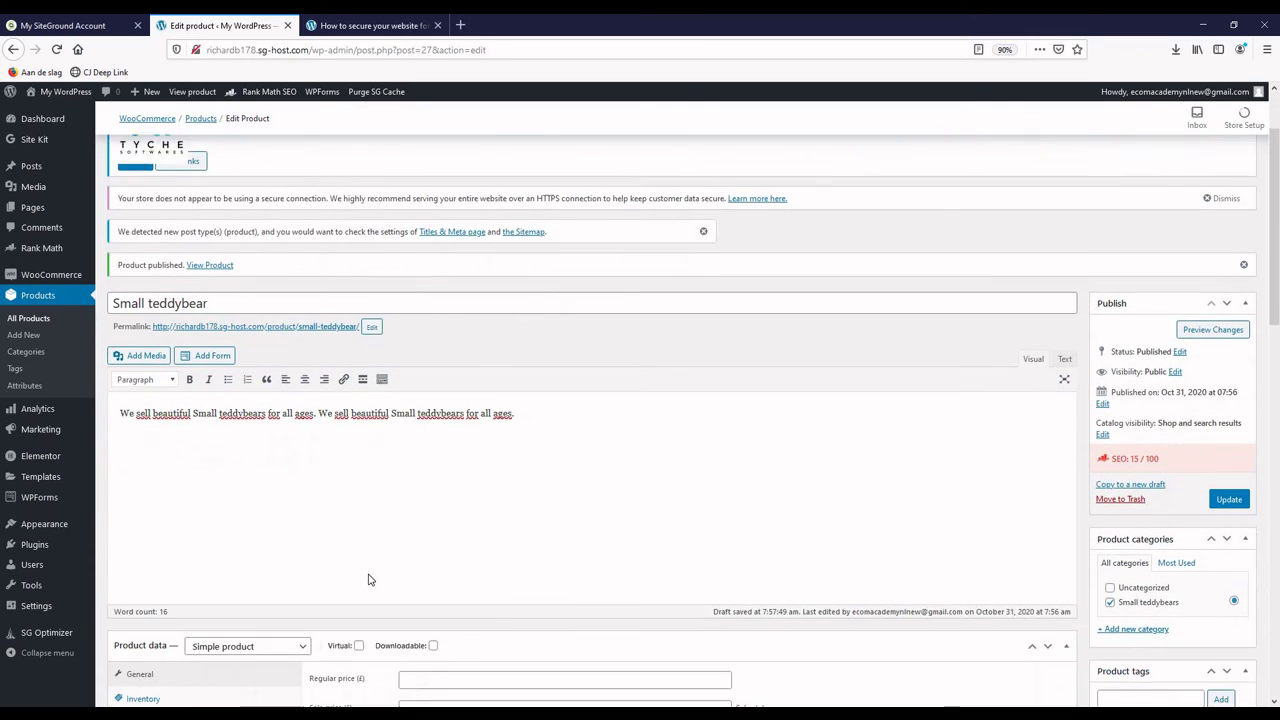
scroll(368, 580, down, 8)
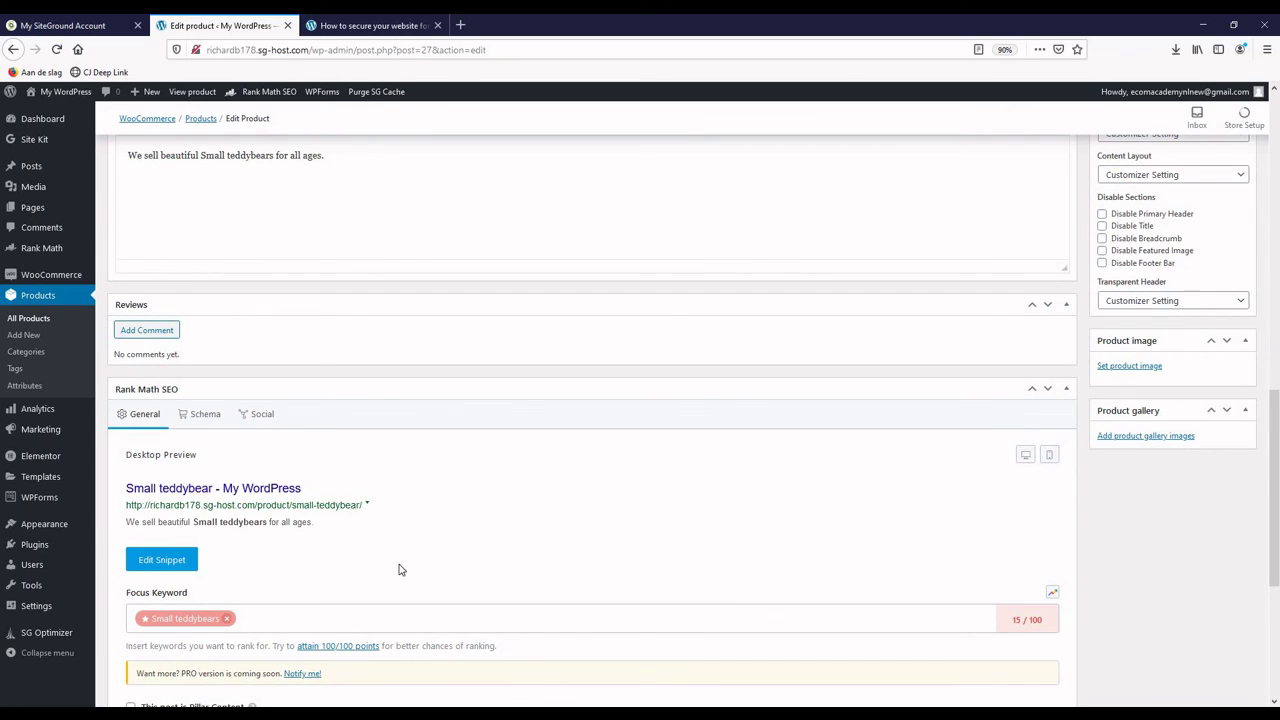
scroll(182, 505, up, 10)
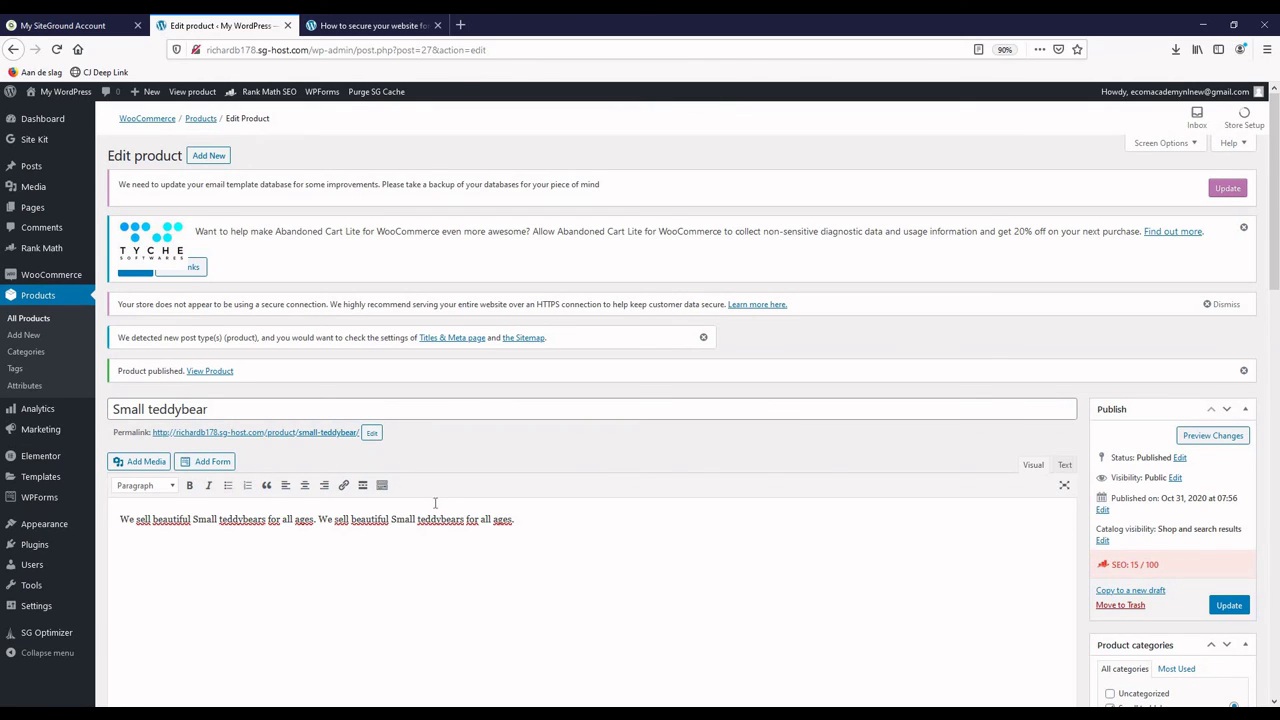
Step: Update the published Small teddybear product to save its content and Rank Math SEO settings
scroll(539, 550, down, 5)
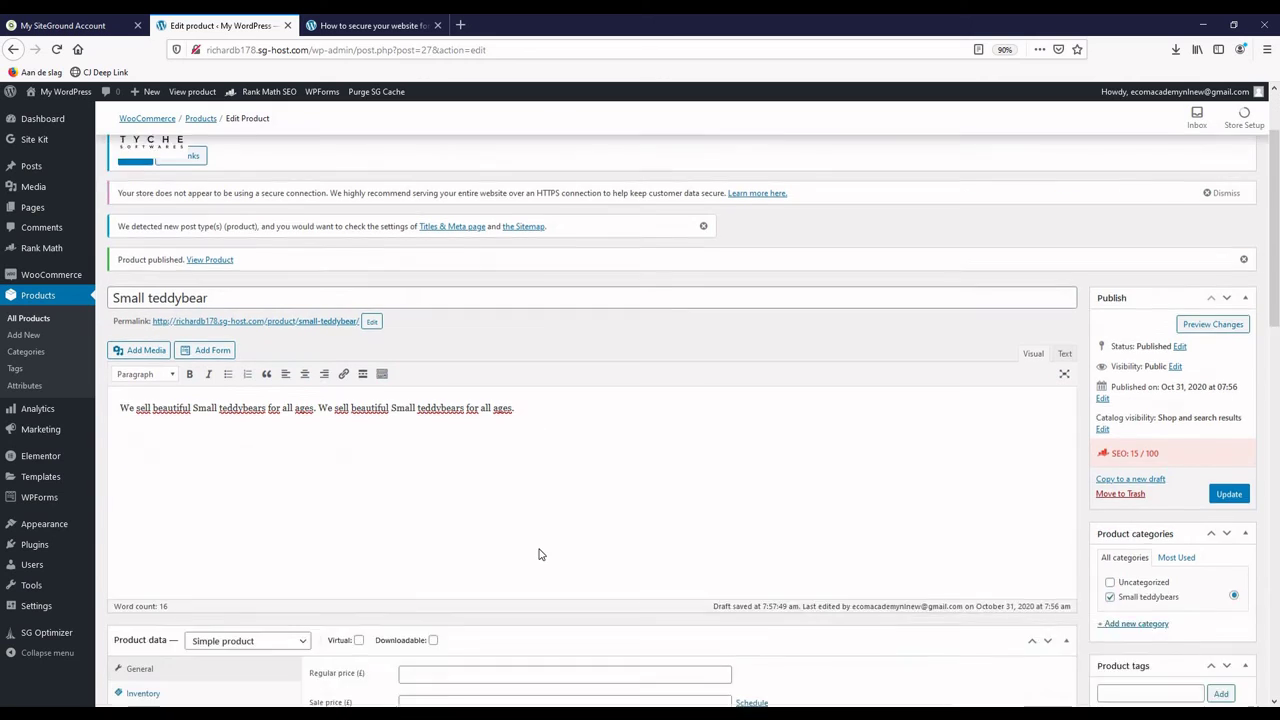
scroll(539, 554, down, 3)
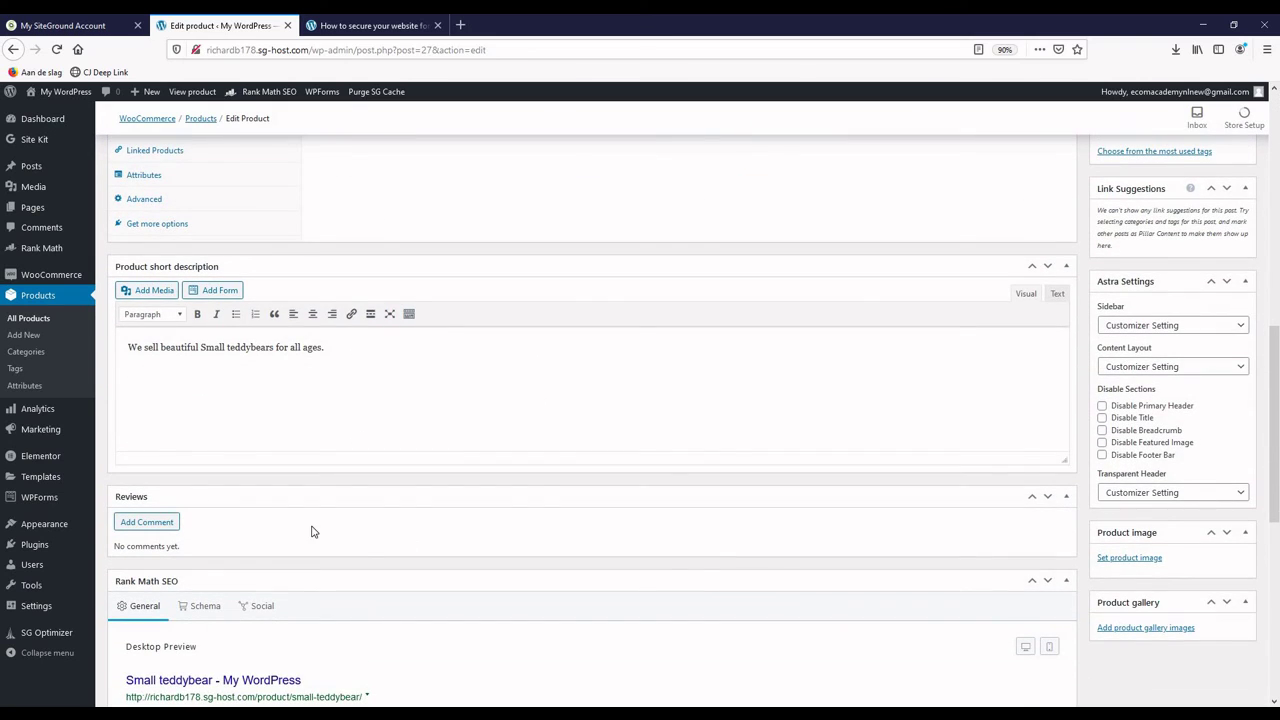
scroll(311, 531, down, 2)
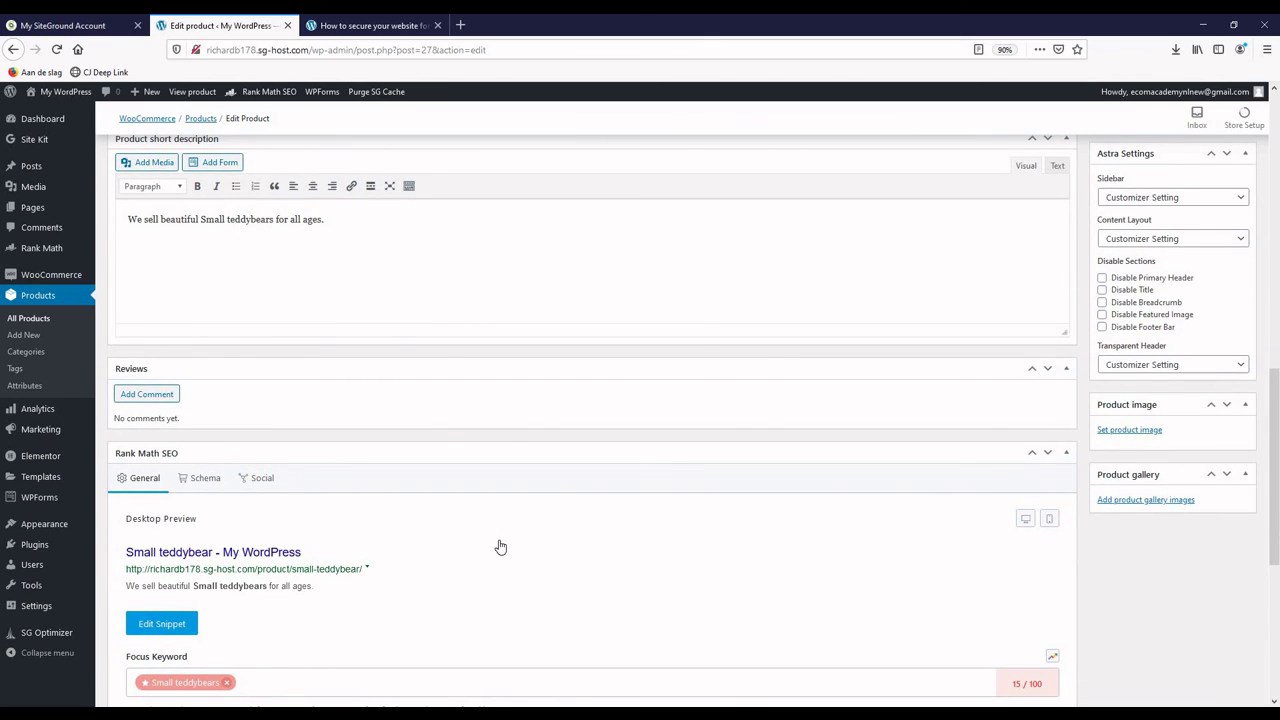
scroll(573, 567, up, 9)
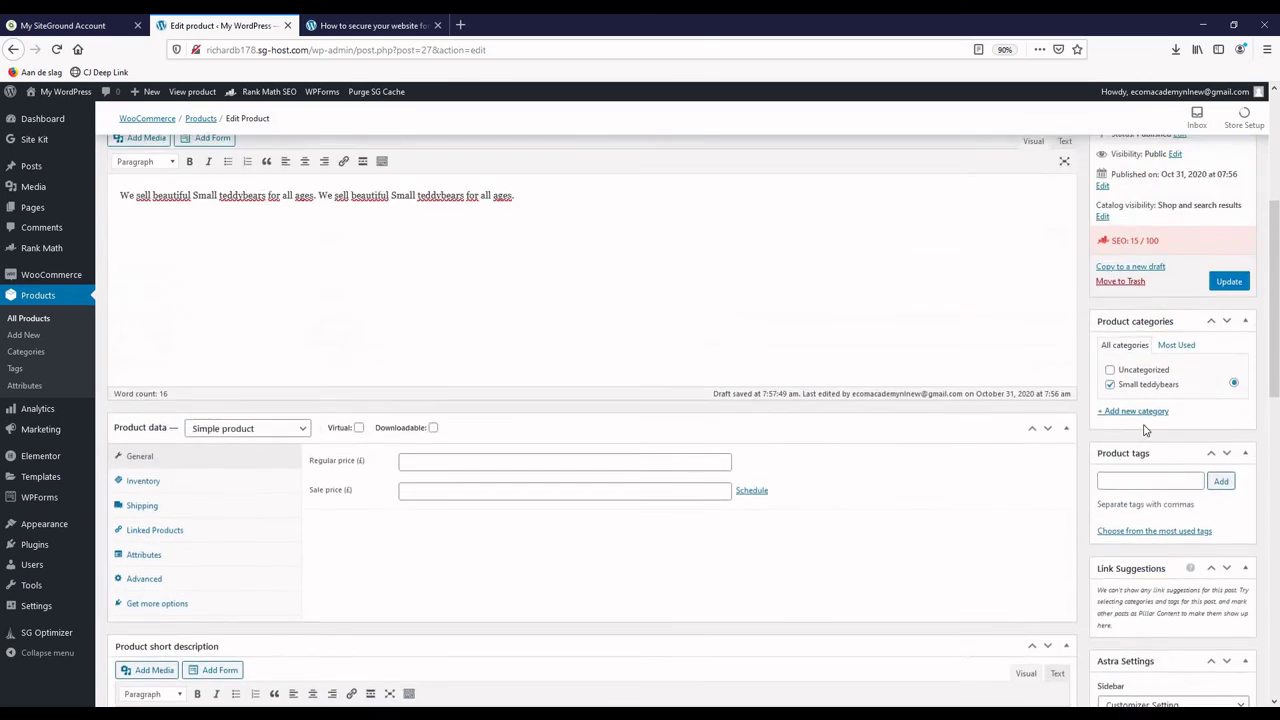
click(1227, 349)
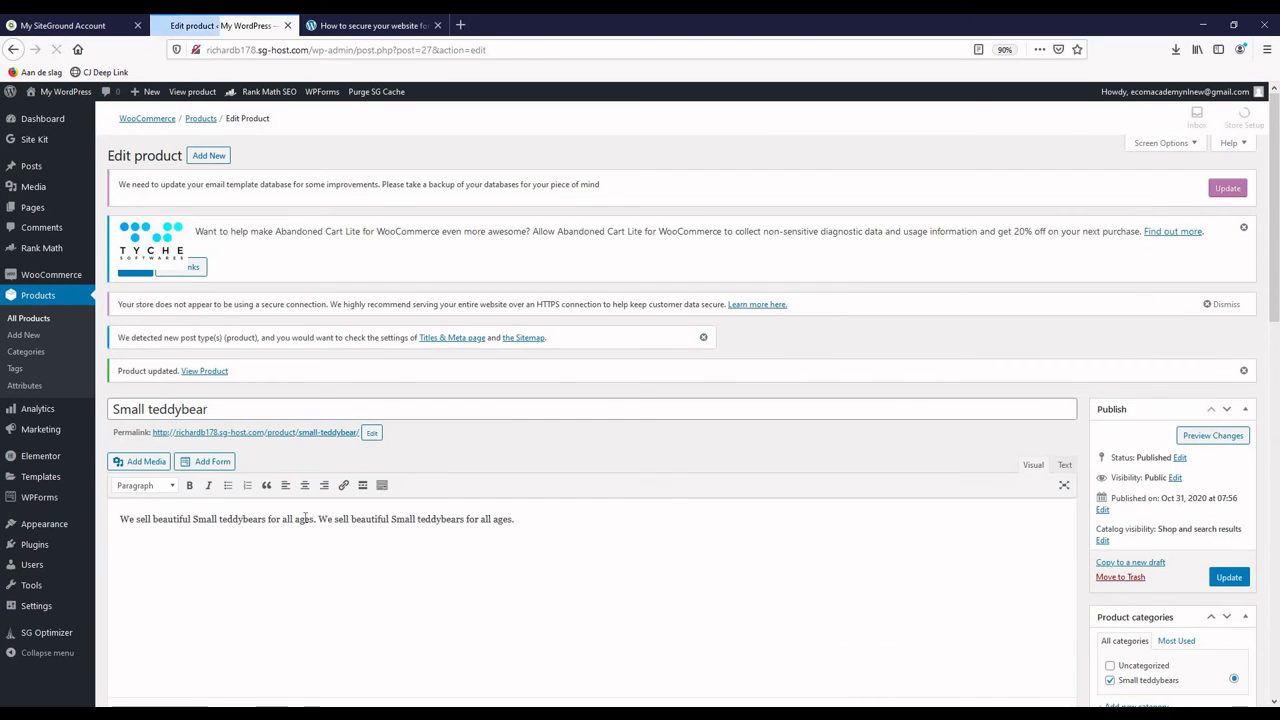
scroll(700, 524, down, 3)
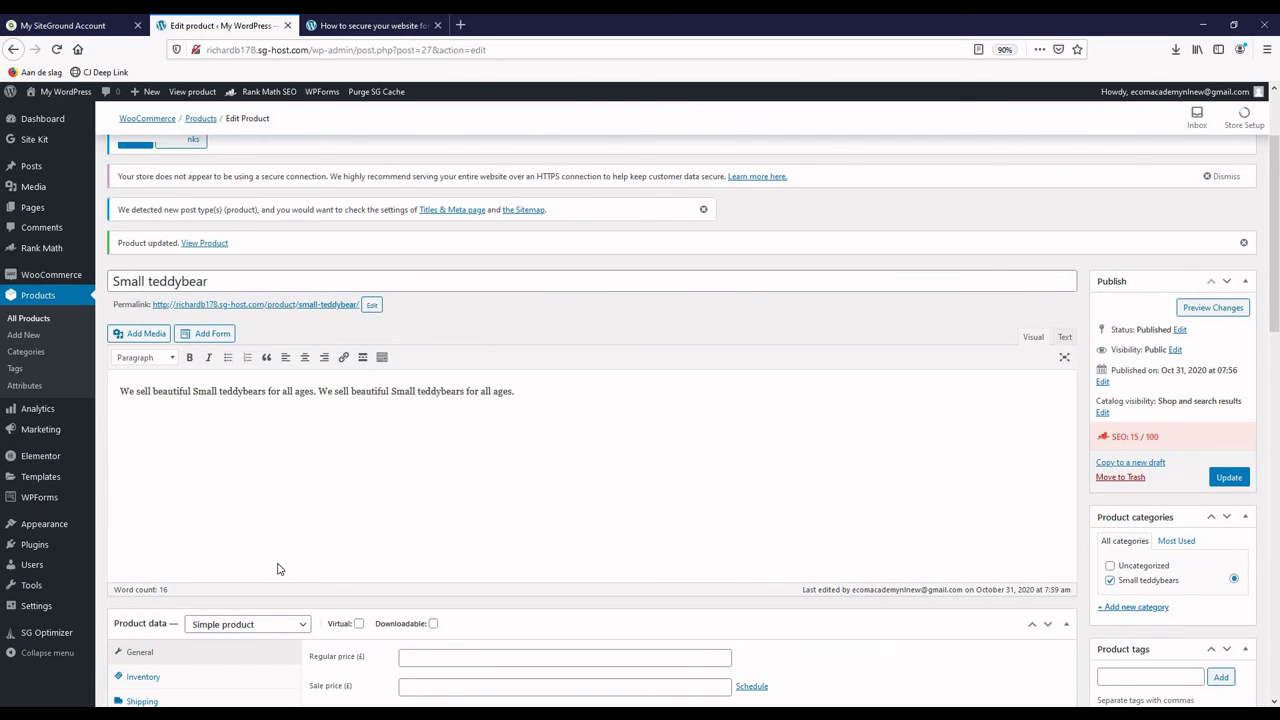
scroll(270, 560, up, 3)
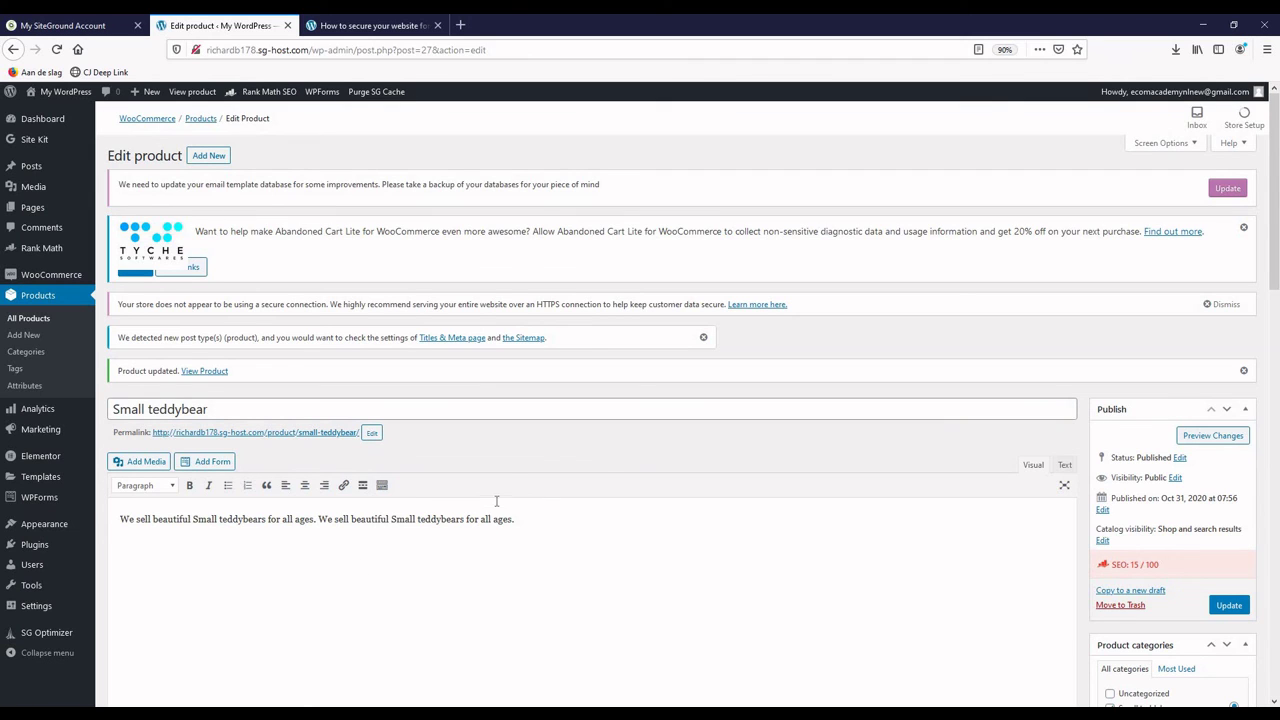
scroll(290, 498, down, 3)
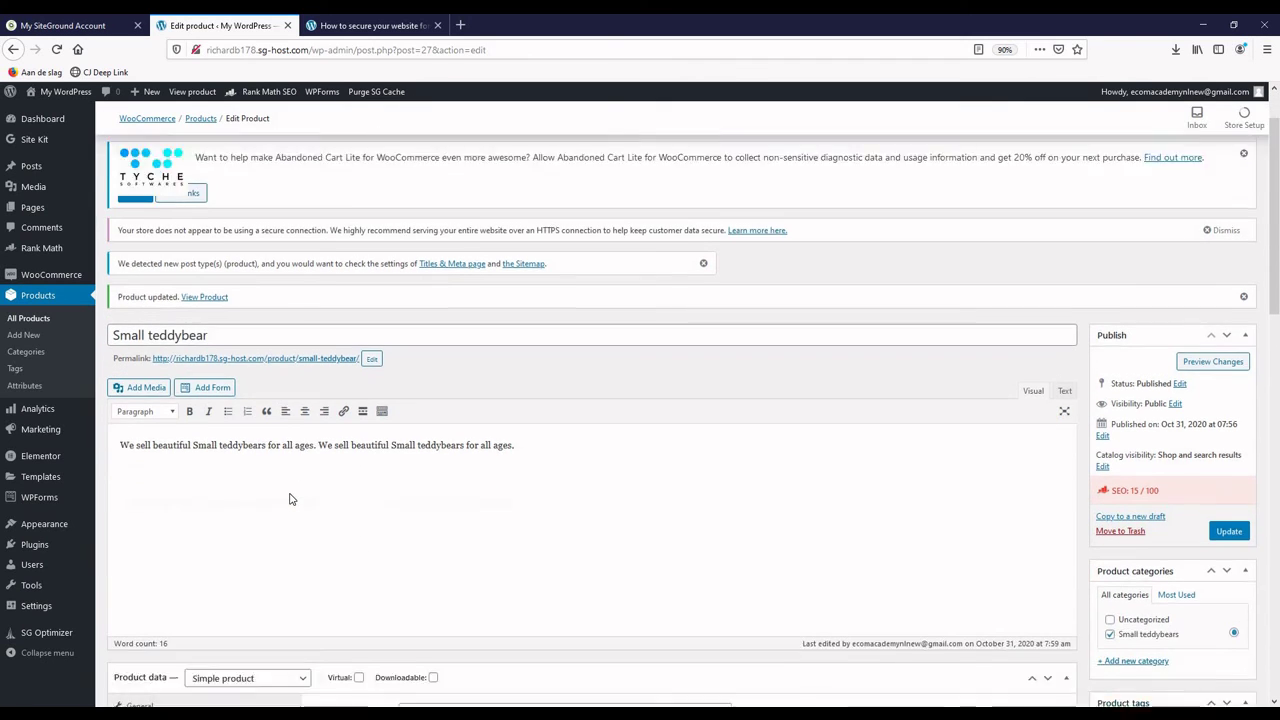
scroll(342, 484, down, 1)
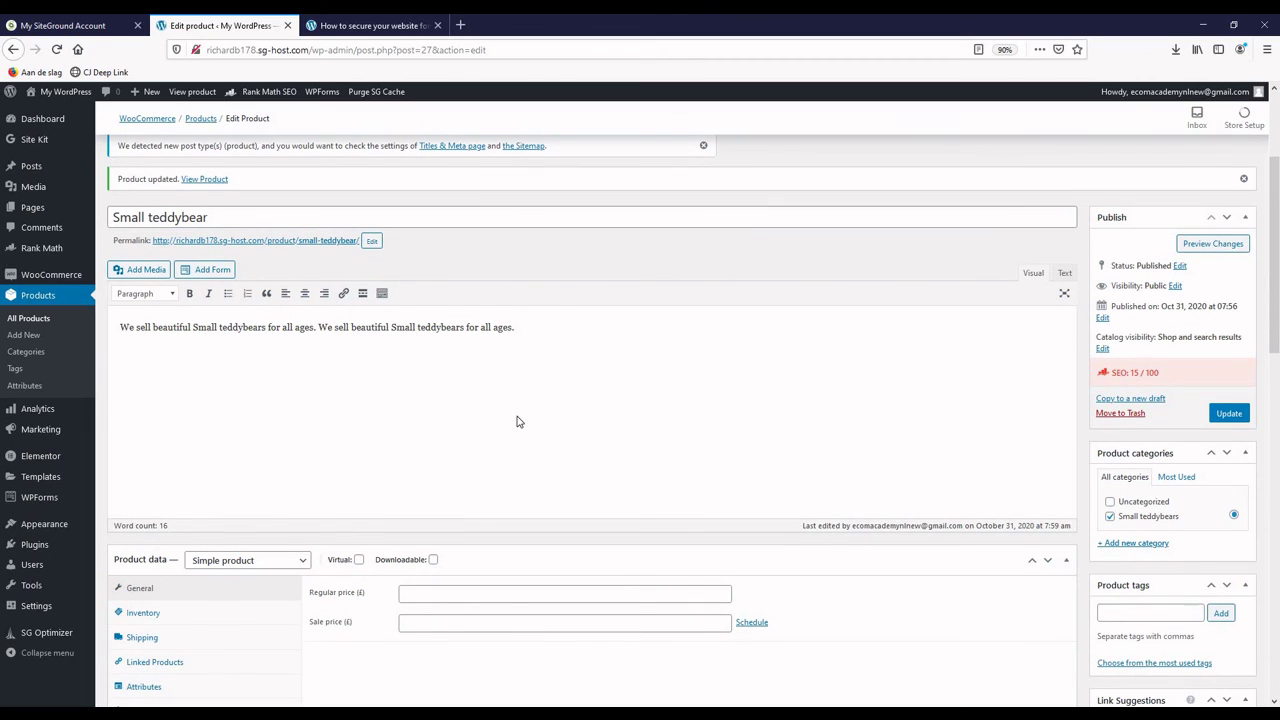